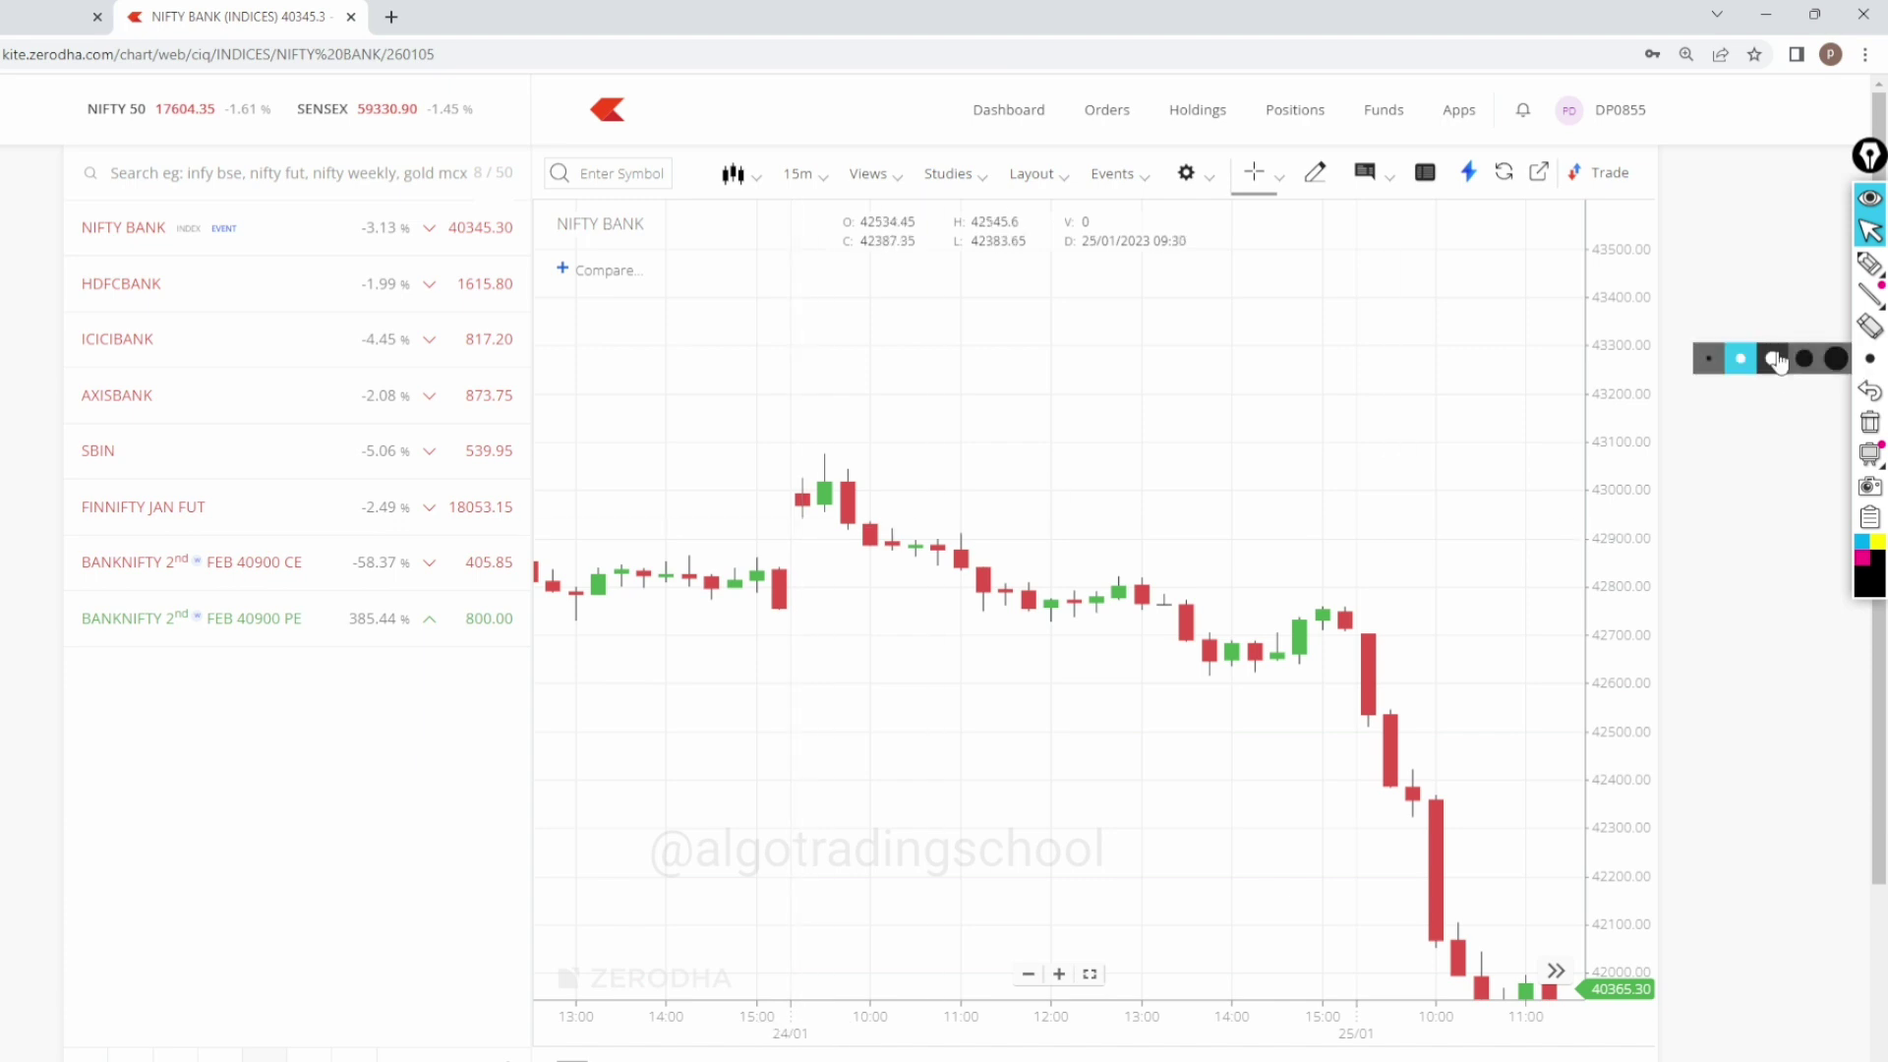
Step: Handwrite "43000" with the pen above the NIFTY BANK candles on the chart
left_click(1869, 264)
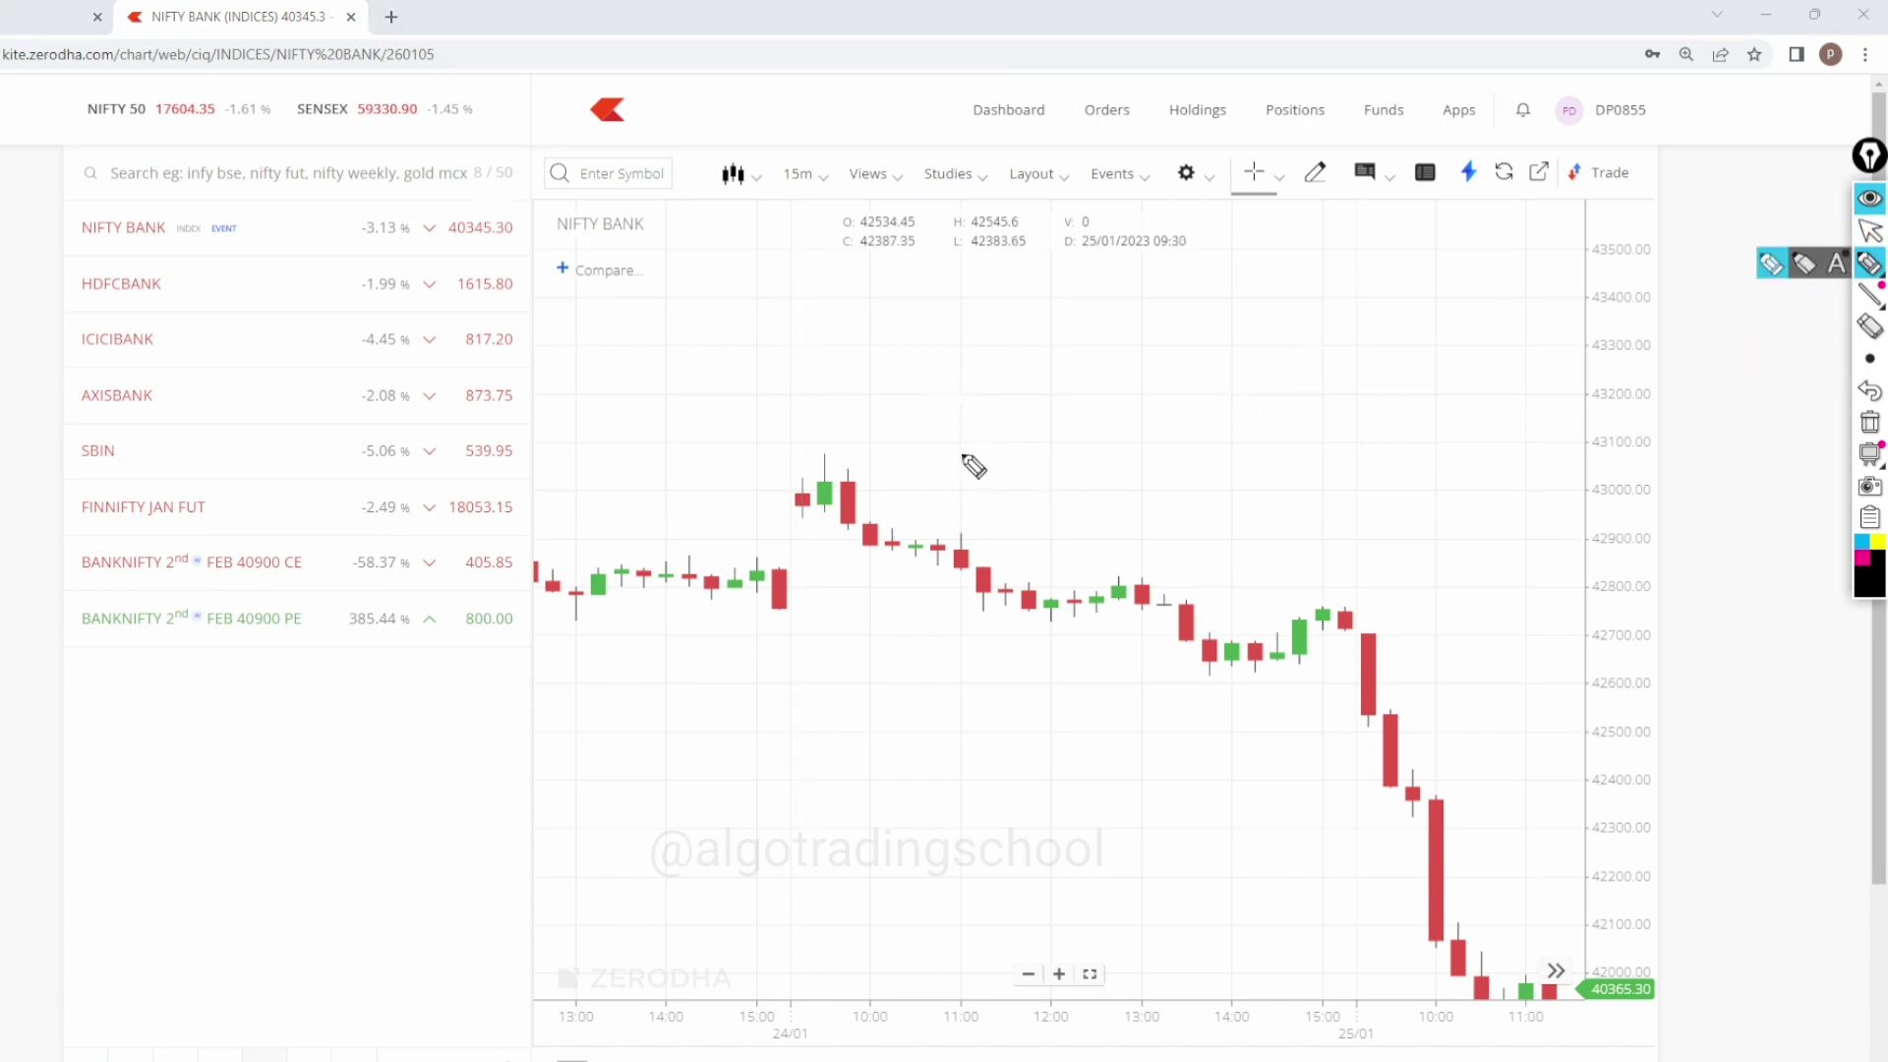
mouse_move(681, 579)
left_mouse_down()
mouse_move(724, 634)
mouse_move(761, 630)
left_mouse_up()
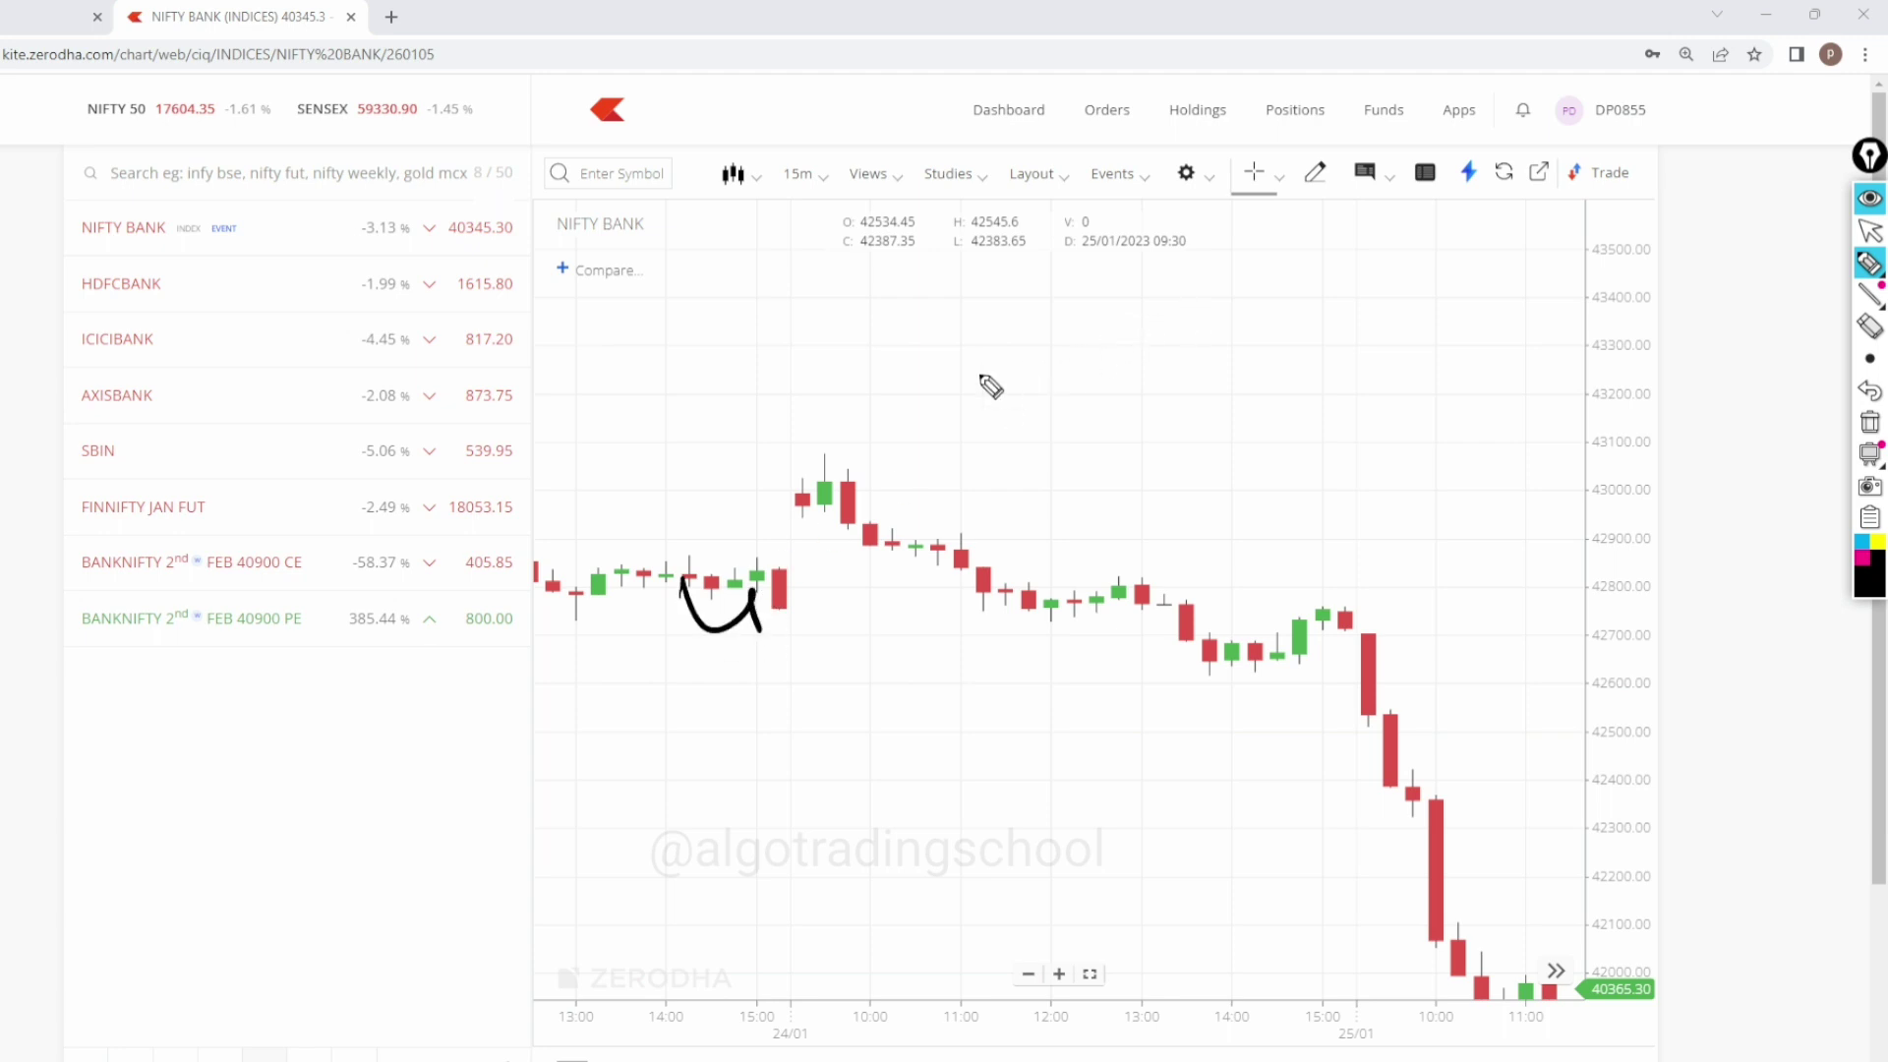
mouse_move(967, 363)
left_mouse_down()
mouse_move(1019, 385)
mouse_move(1015, 421)
left_mouse_up()
left_click_drag(1038, 374, 1050, 418)
left_click_drag(1121, 366, 1255, 364)
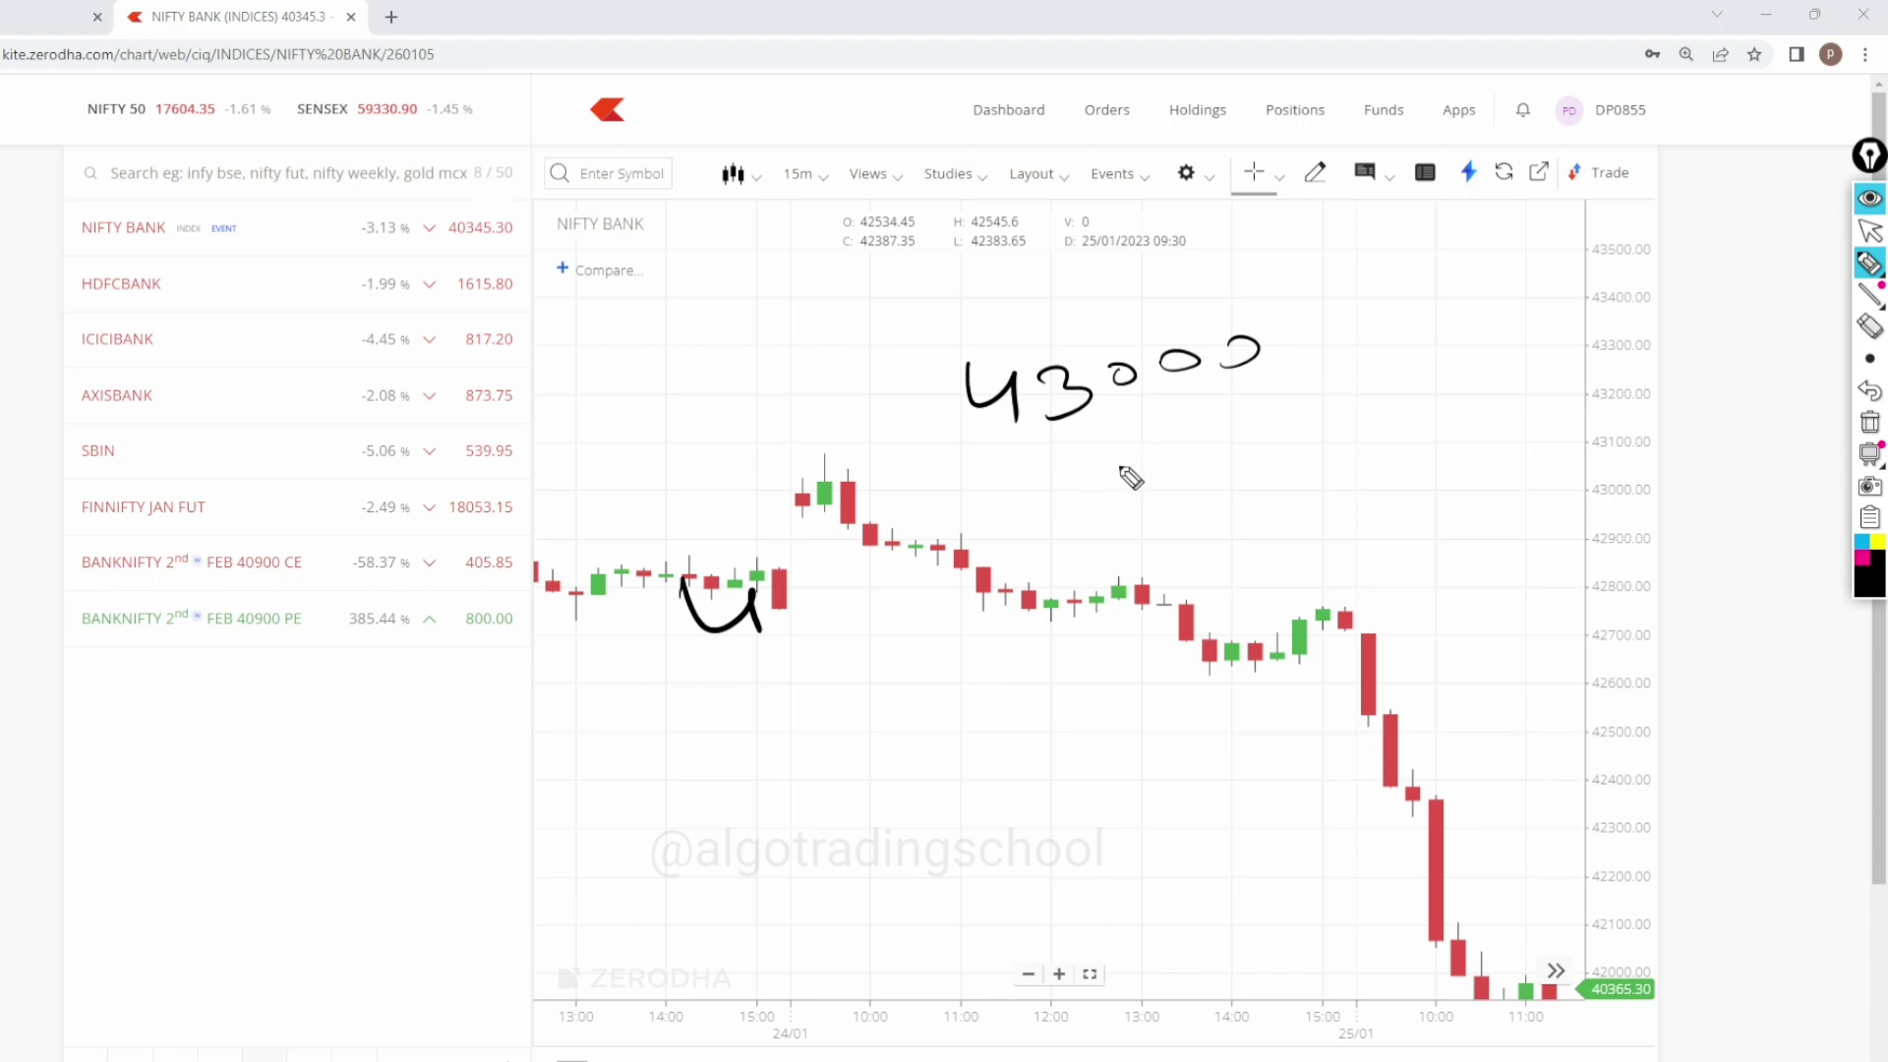
Step: Handwrite "43000 CE PE" on the chart below the 43000 note
mouse_move(1112, 450)
left_mouse_down()
mouse_move(1170, 478)
mouse_move(1281, 421)
left_mouse_up()
mouse_move(1316, 405)
left_mouse_down()
mouse_move(1290, 418)
mouse_move(1426, 391)
left_mouse_up()
mouse_move(1459, 354)
left_mouse_down()
mouse_move(1438, 371)
mouse_move(1465, 384)
left_mouse_up()
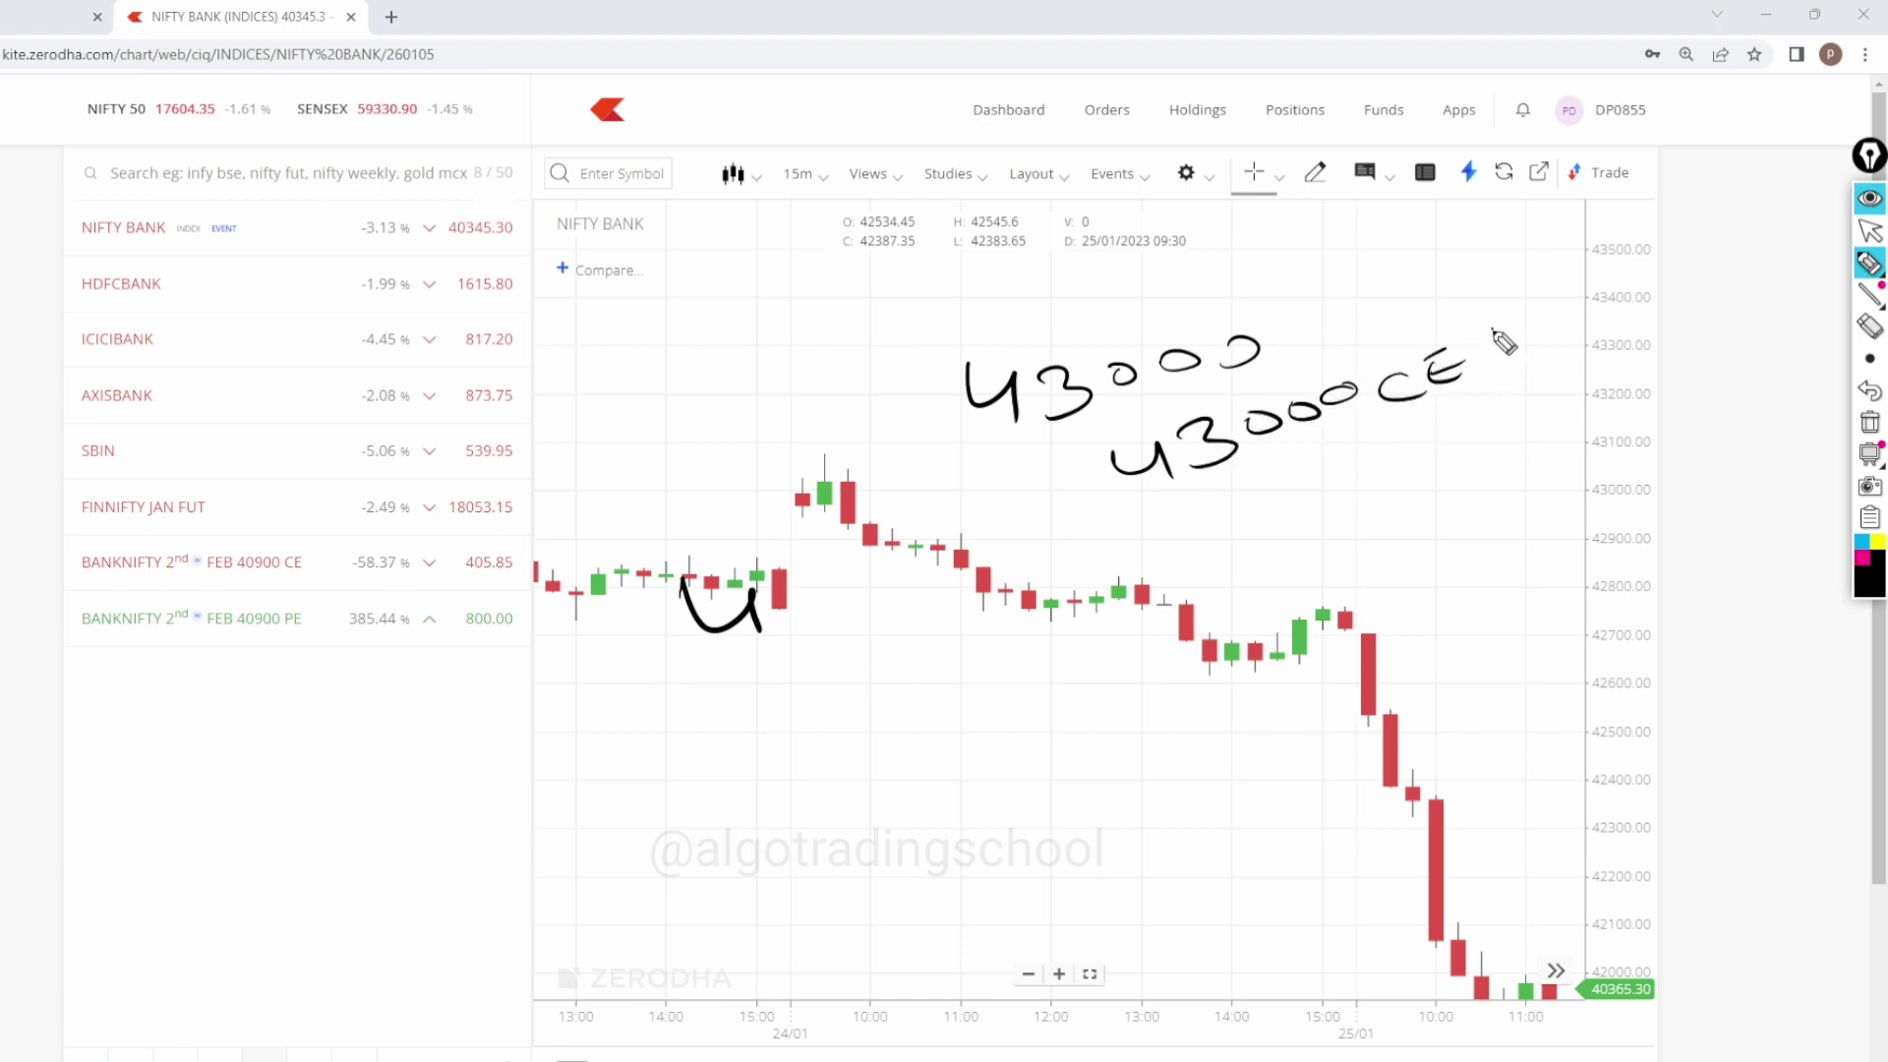
left_click_drag(1495, 320, 1489, 378)
mouse_move(1495, 323)
left_mouse_down()
mouse_move(1499, 350)
mouse_move(1559, 340)
mouse_move(1556, 299)
left_mouse_up()
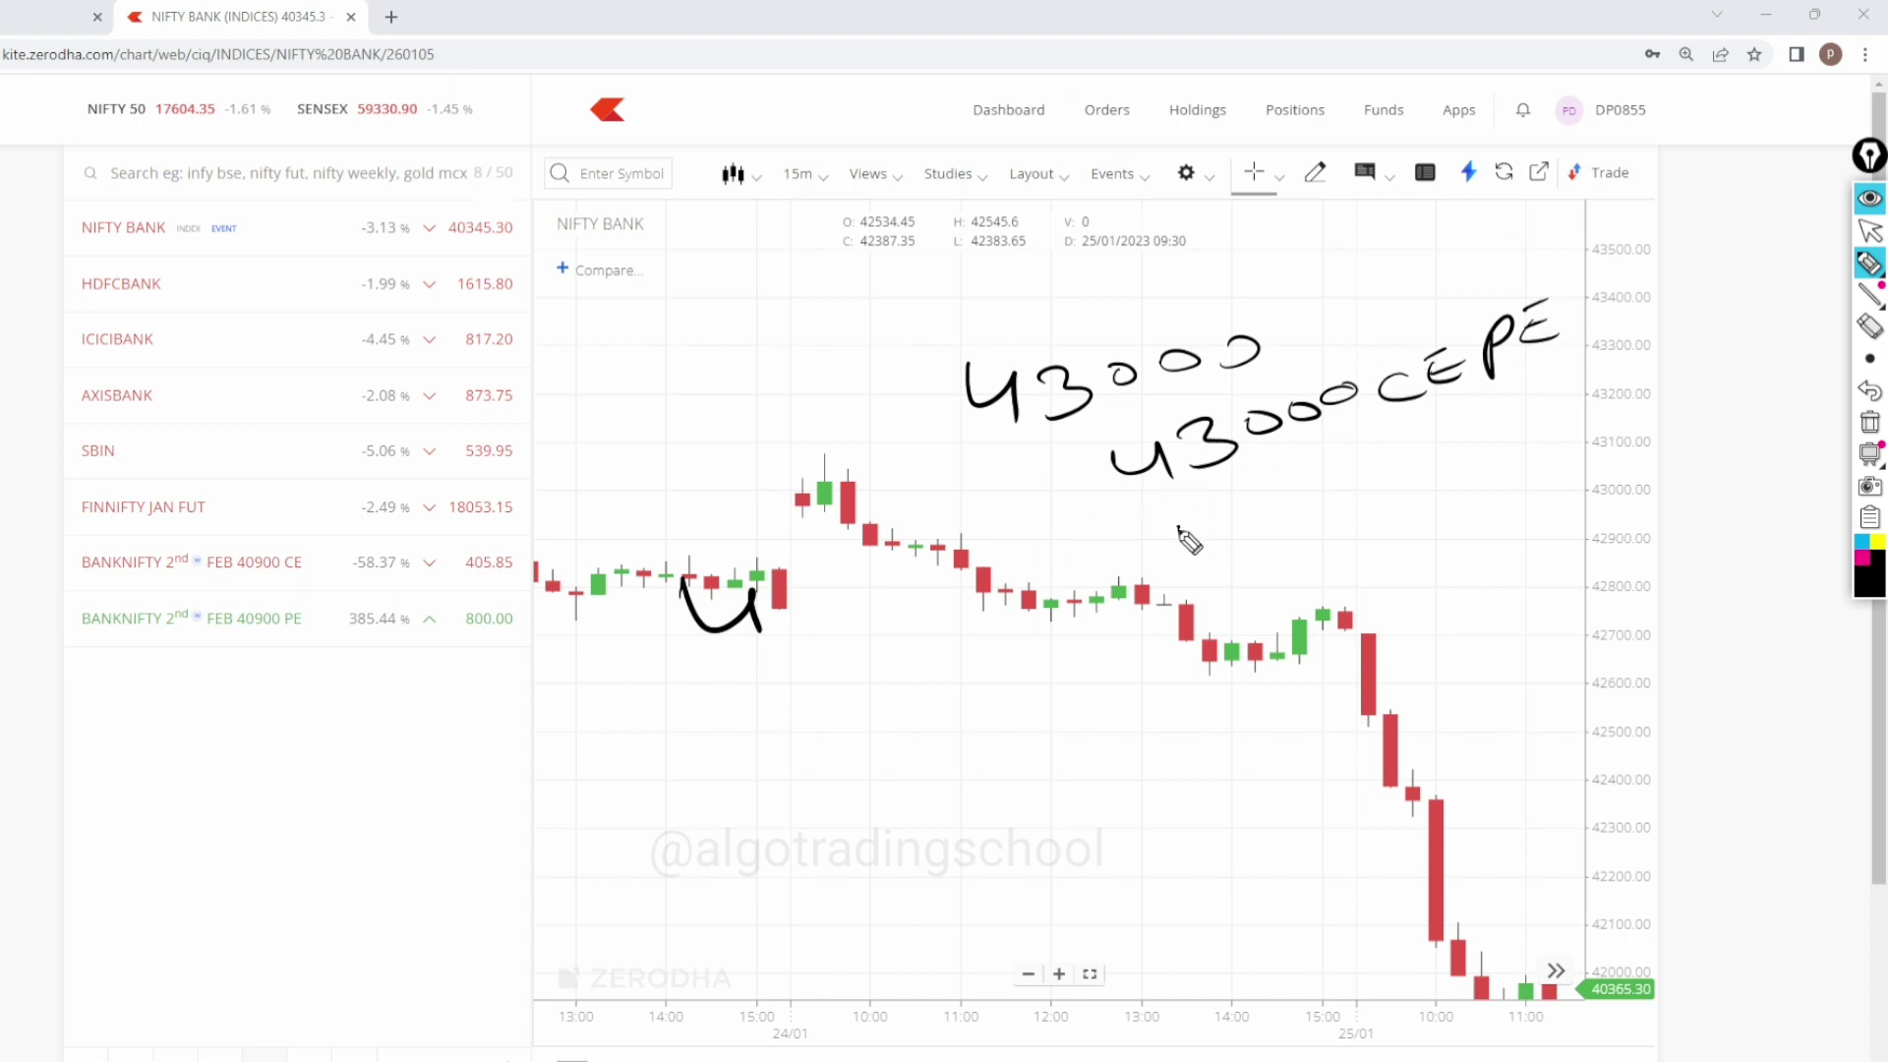
Step: Handwrite "43200 CE" and "42800 PE" below the 43000 CE PE note and outline the two entries together
left_click_drag(1179, 529, 1260, 536)
left_click_drag(1245, 512, 1254, 568)
mouse_move(1263, 504)
left_mouse_down()
mouse_move(1318, 514)
mouse_move(1269, 556)
left_mouse_up()
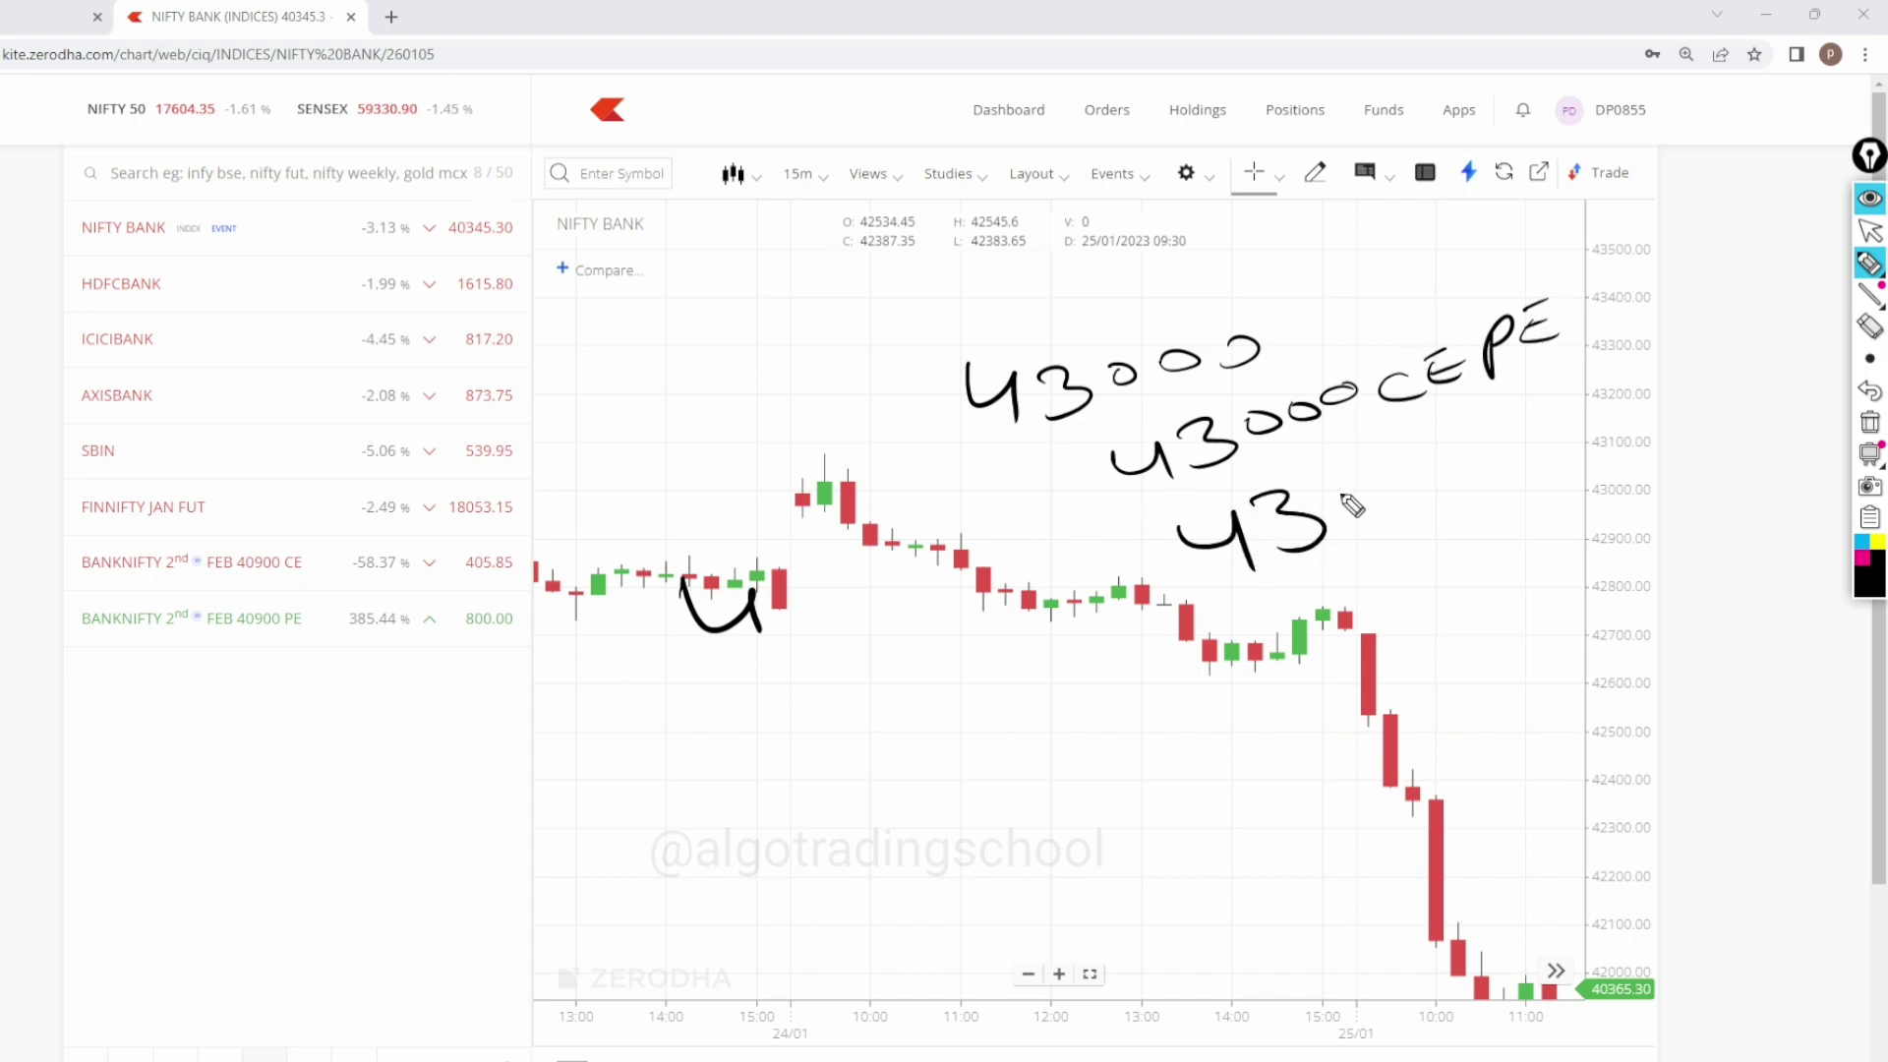
mouse_move(1345, 494)
left_mouse_down()
mouse_move(1369, 510)
mouse_move(1426, 482)
left_mouse_up()
left_click_drag(1473, 462, 1534, 473)
mouse_move(1574, 413)
left_mouse_down()
mouse_move(1577, 455)
mouse_move(1573, 433)
left_mouse_up()
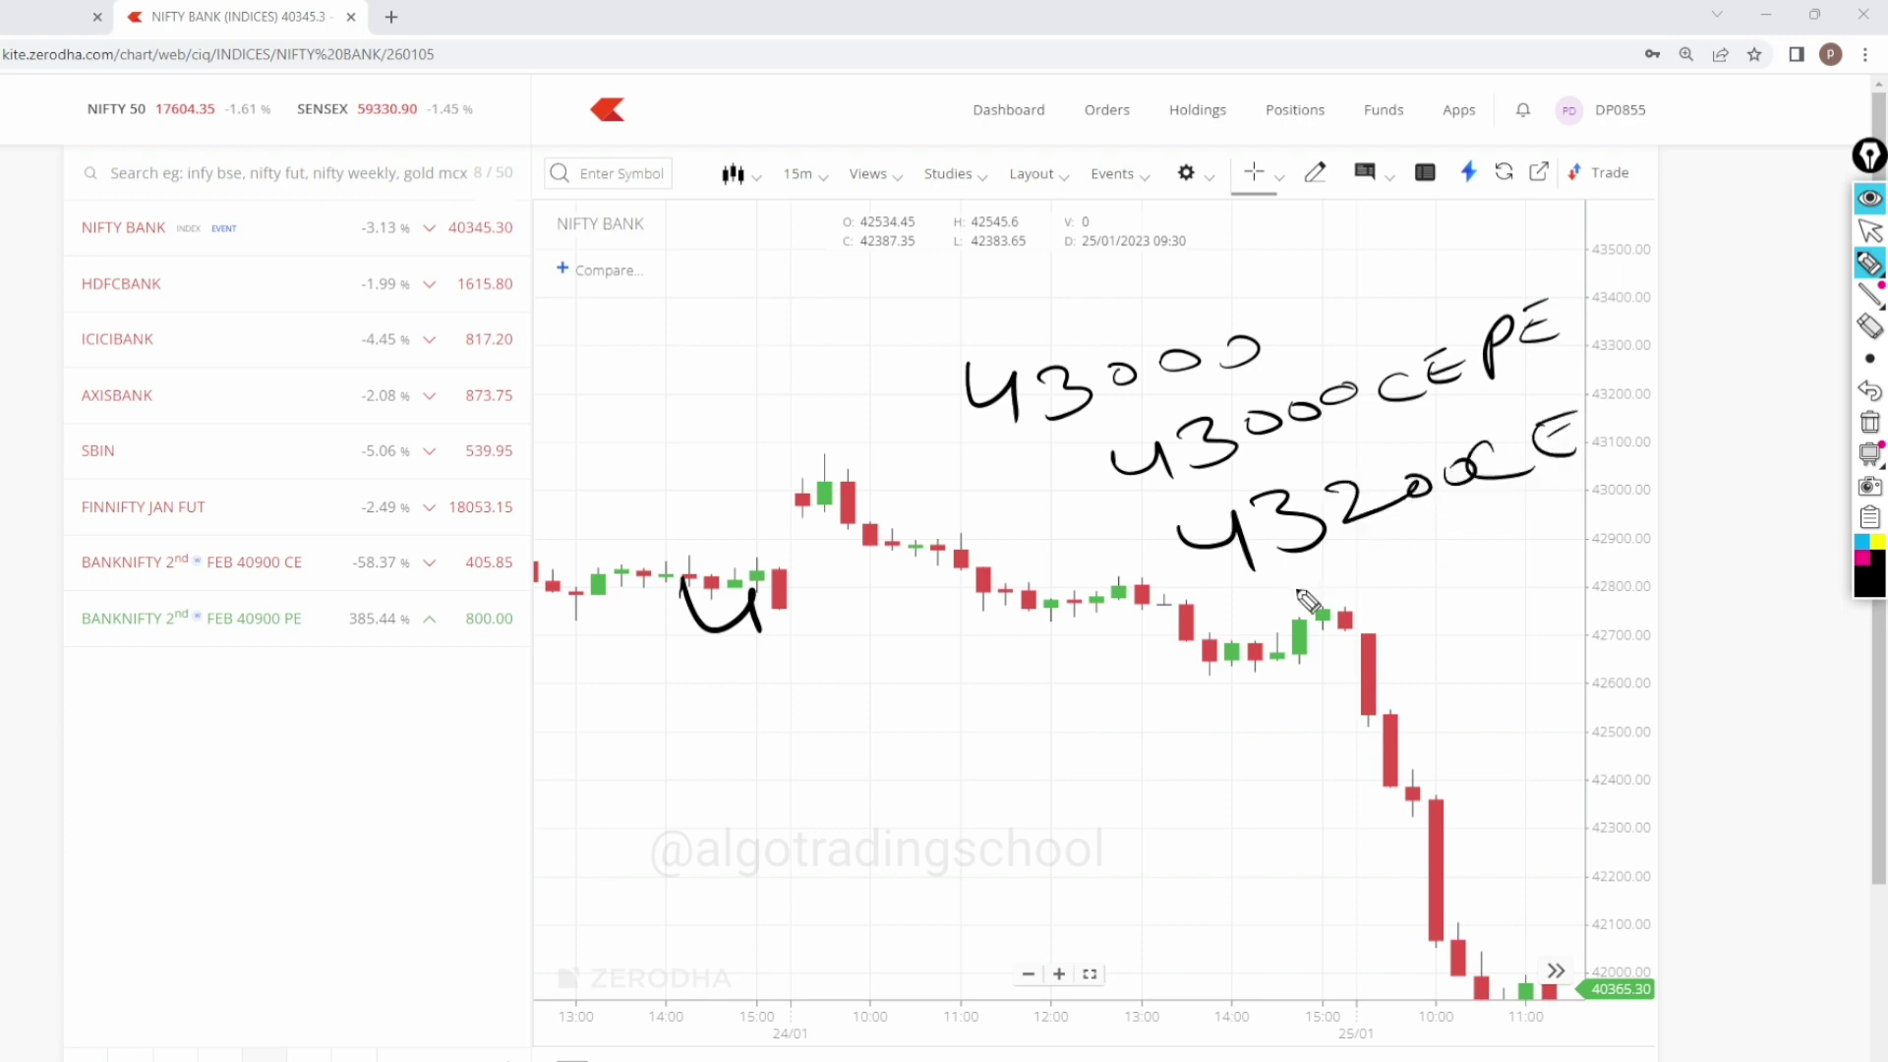
mouse_move(1296, 588)
left_mouse_down()
mouse_move(1352, 619)
mouse_move(1424, 583)
mouse_move(1437, 543)
mouse_move(1576, 486)
mouse_move(1613, 499)
left_mouse_up()
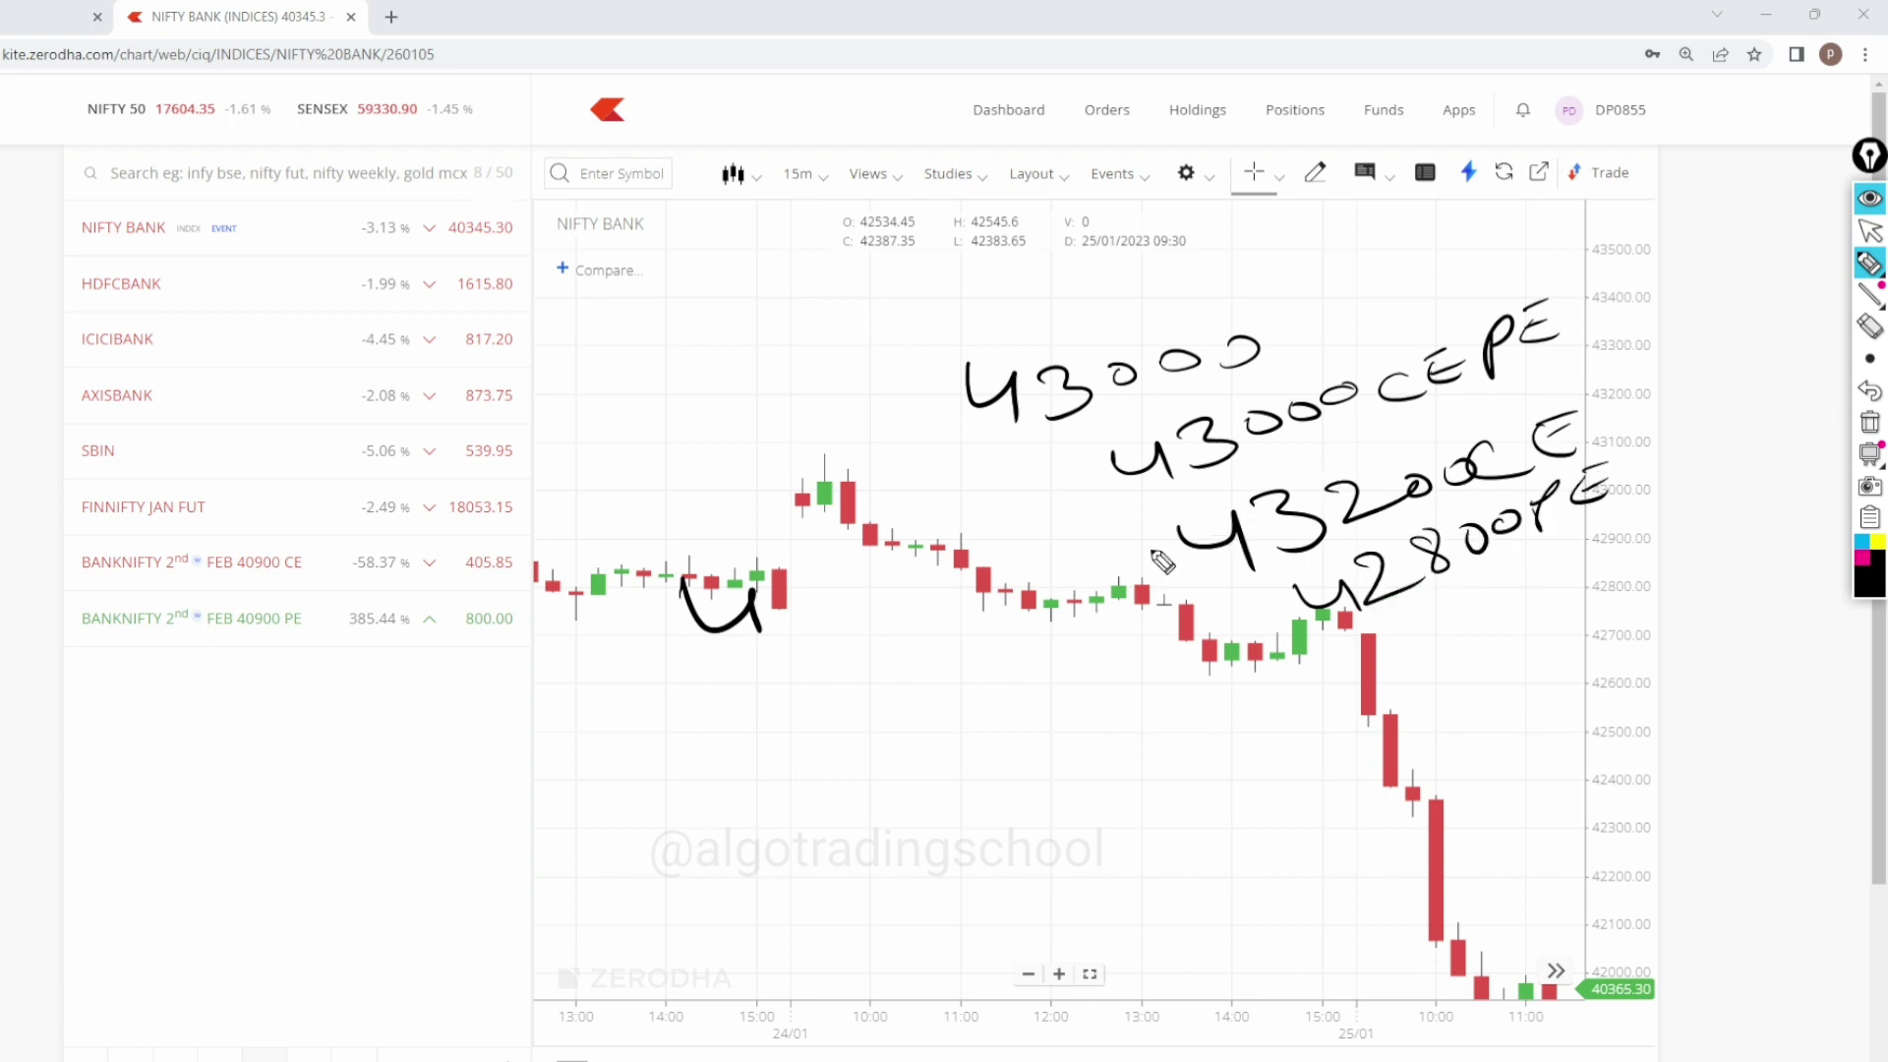
mouse_move(1160, 539)
left_mouse_down()
mouse_move(1583, 368)
mouse_move(1595, 575)
mouse_move(1239, 627)
left_mouse_up()
left_click_drag(1158, 541, 1279, 629)
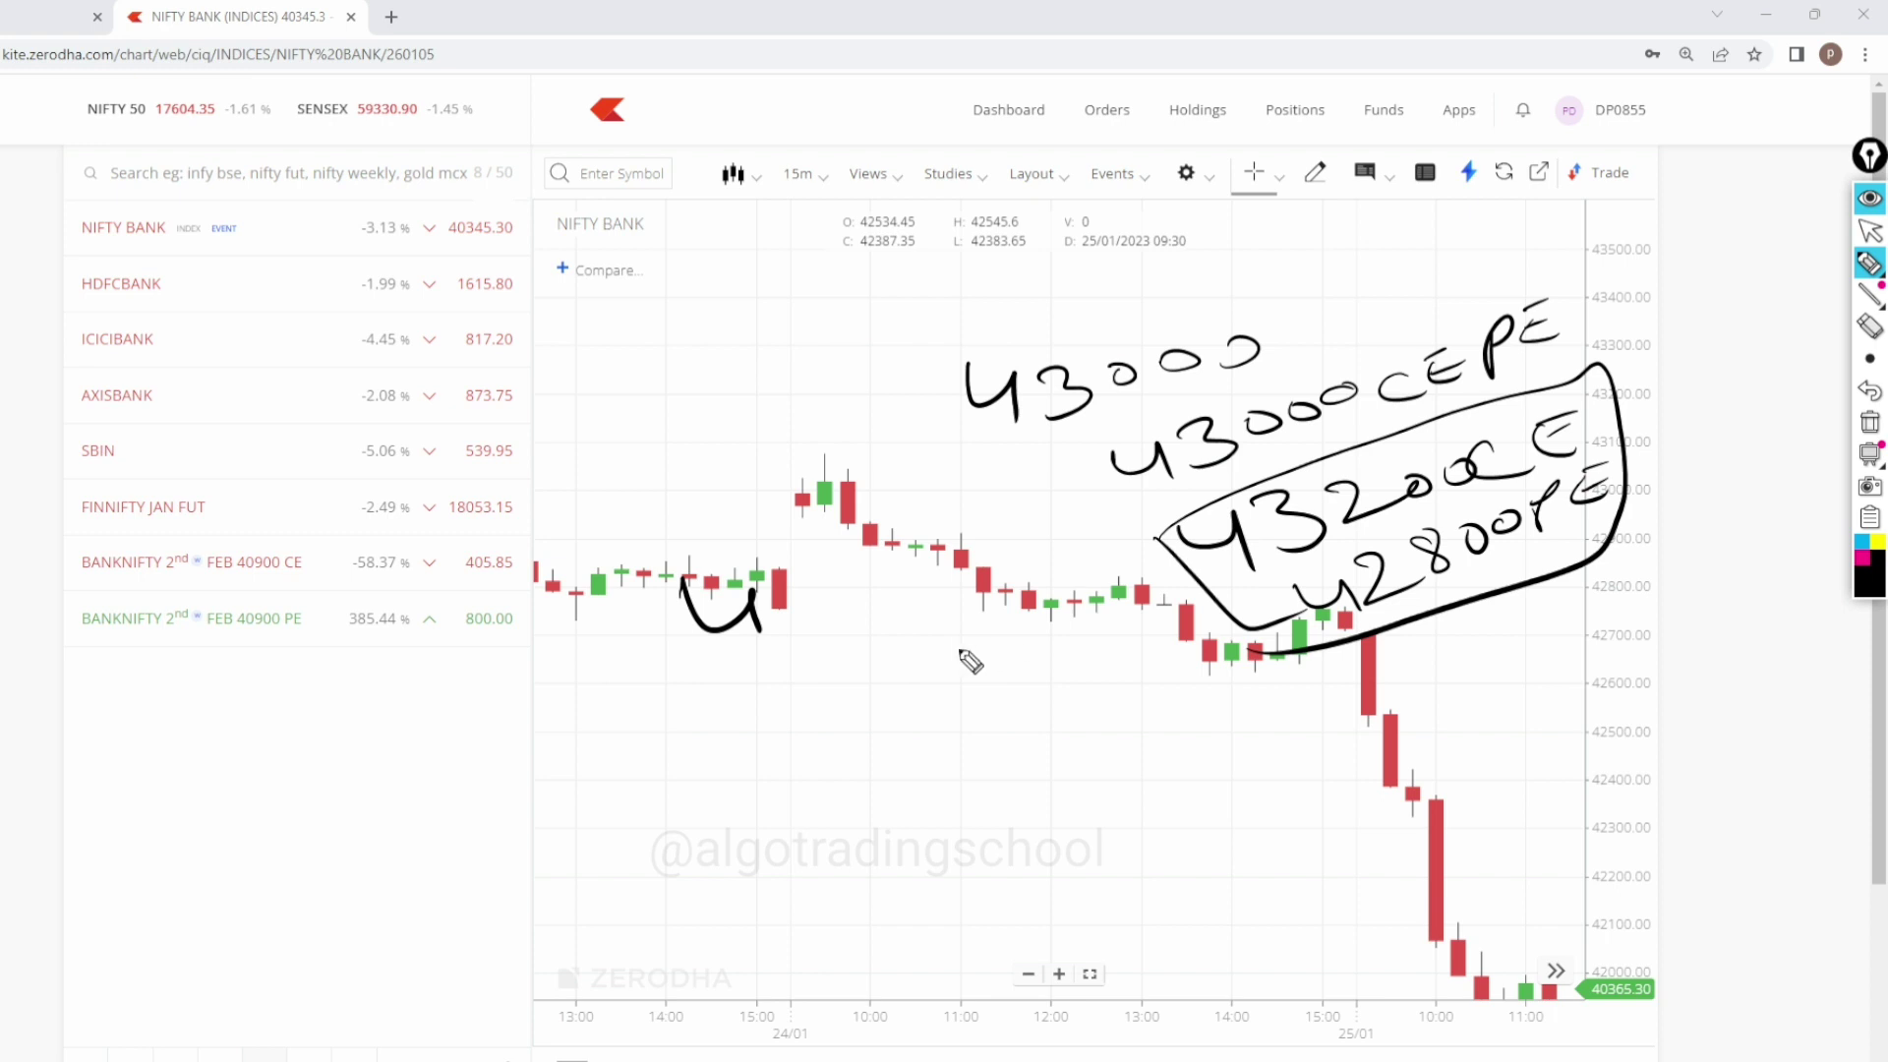
Step: Handwrite 500 with 700 below it and another 700 above the early candles, and erase all the chart annotations
left_click_drag(952, 625, 927, 697)
mouse_move(1027, 636)
left_mouse_down()
mouse_move(1072, 659)
mouse_move(1054, 639)
left_mouse_up()
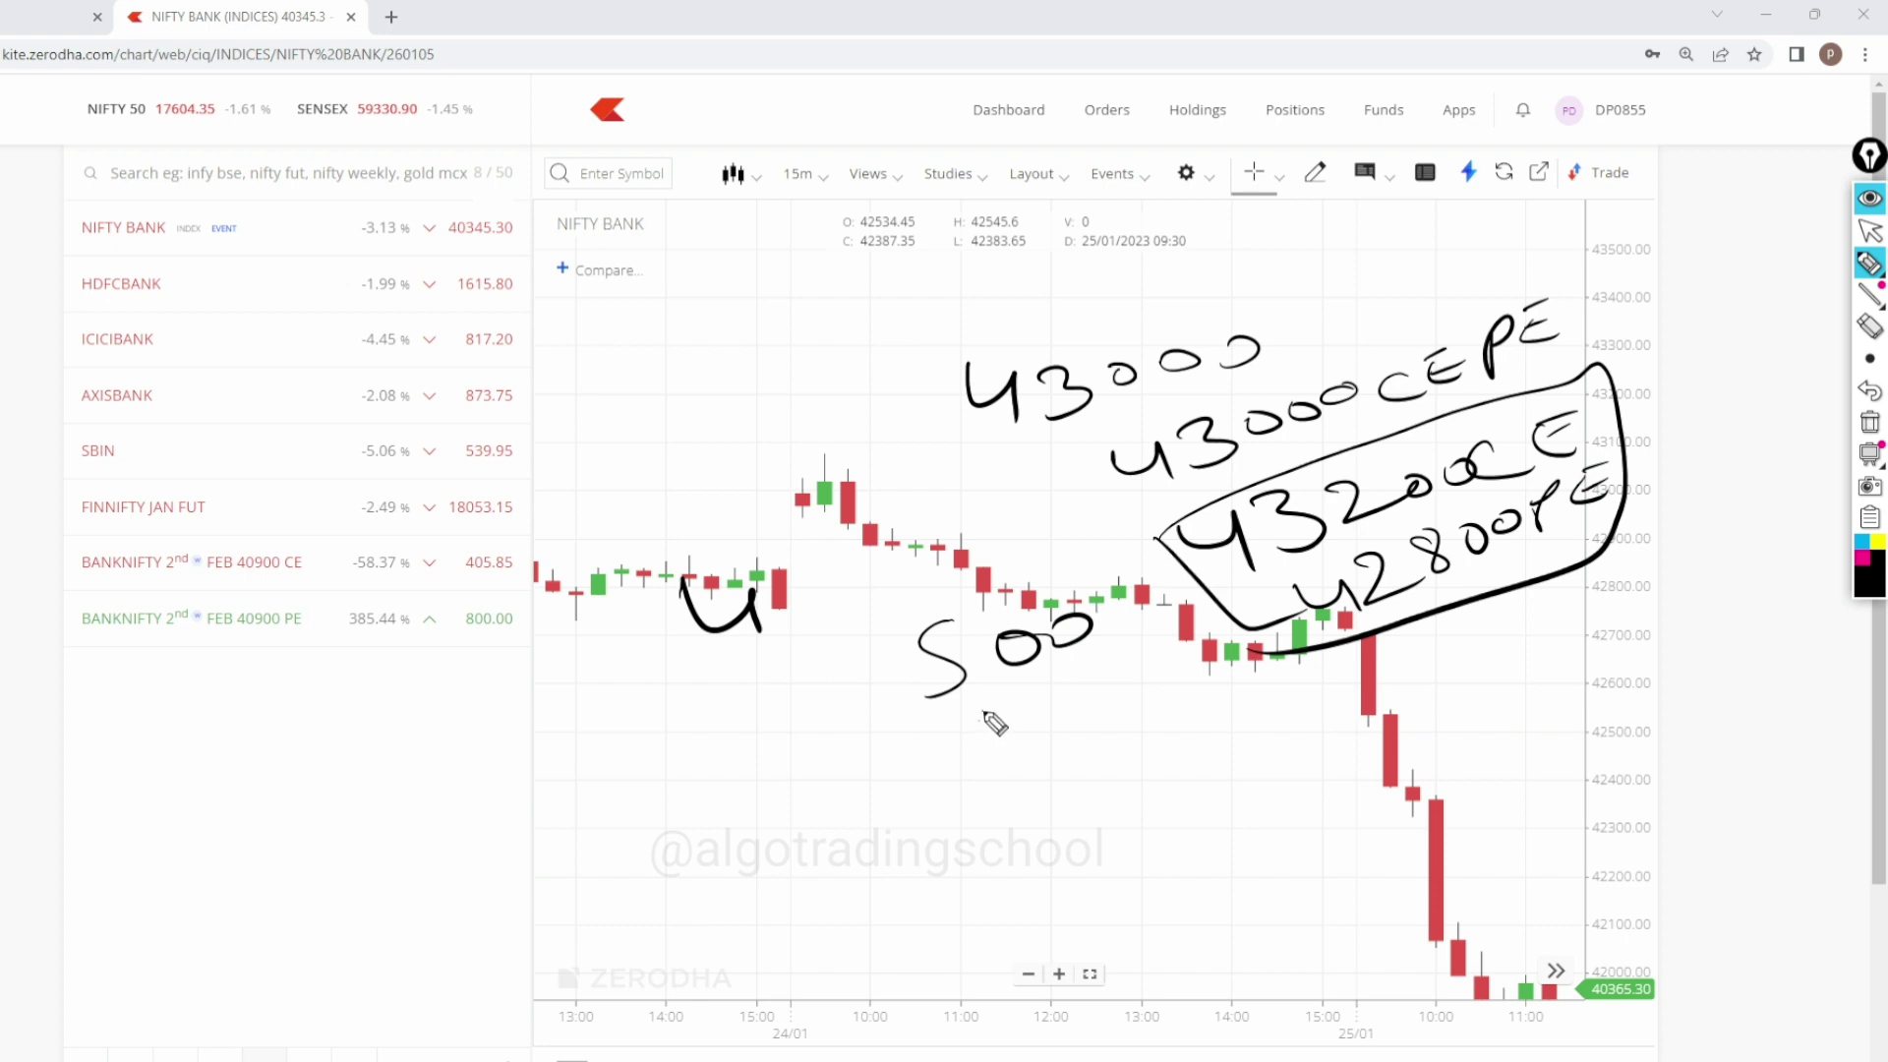
mouse_move(985, 713)
left_mouse_down()
mouse_move(995, 767)
mouse_move(1082, 713)
mouse_move(1050, 698)
left_mouse_up()
mouse_move(710, 488)
left_mouse_down()
mouse_move(800, 465)
mouse_move(797, 539)
left_mouse_up()
left_click_drag(769, 521, 914, 447)
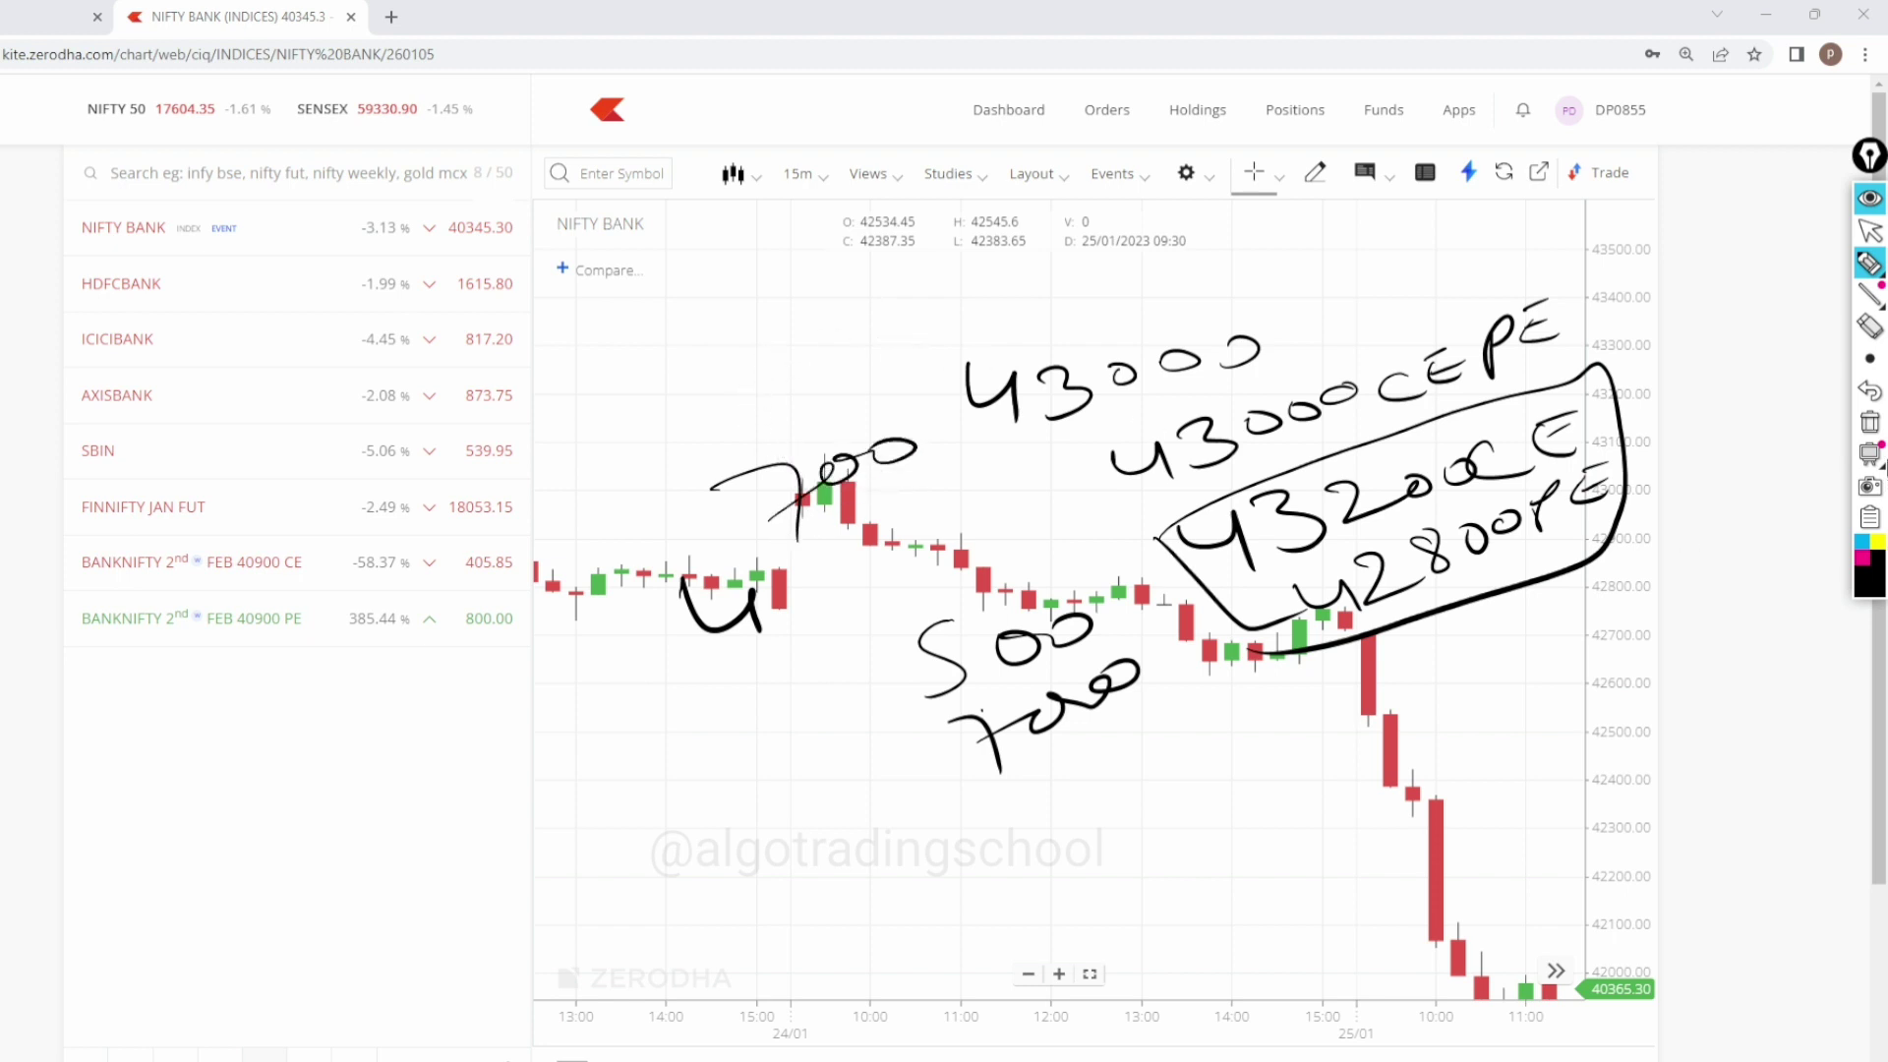
left_click(1870, 424)
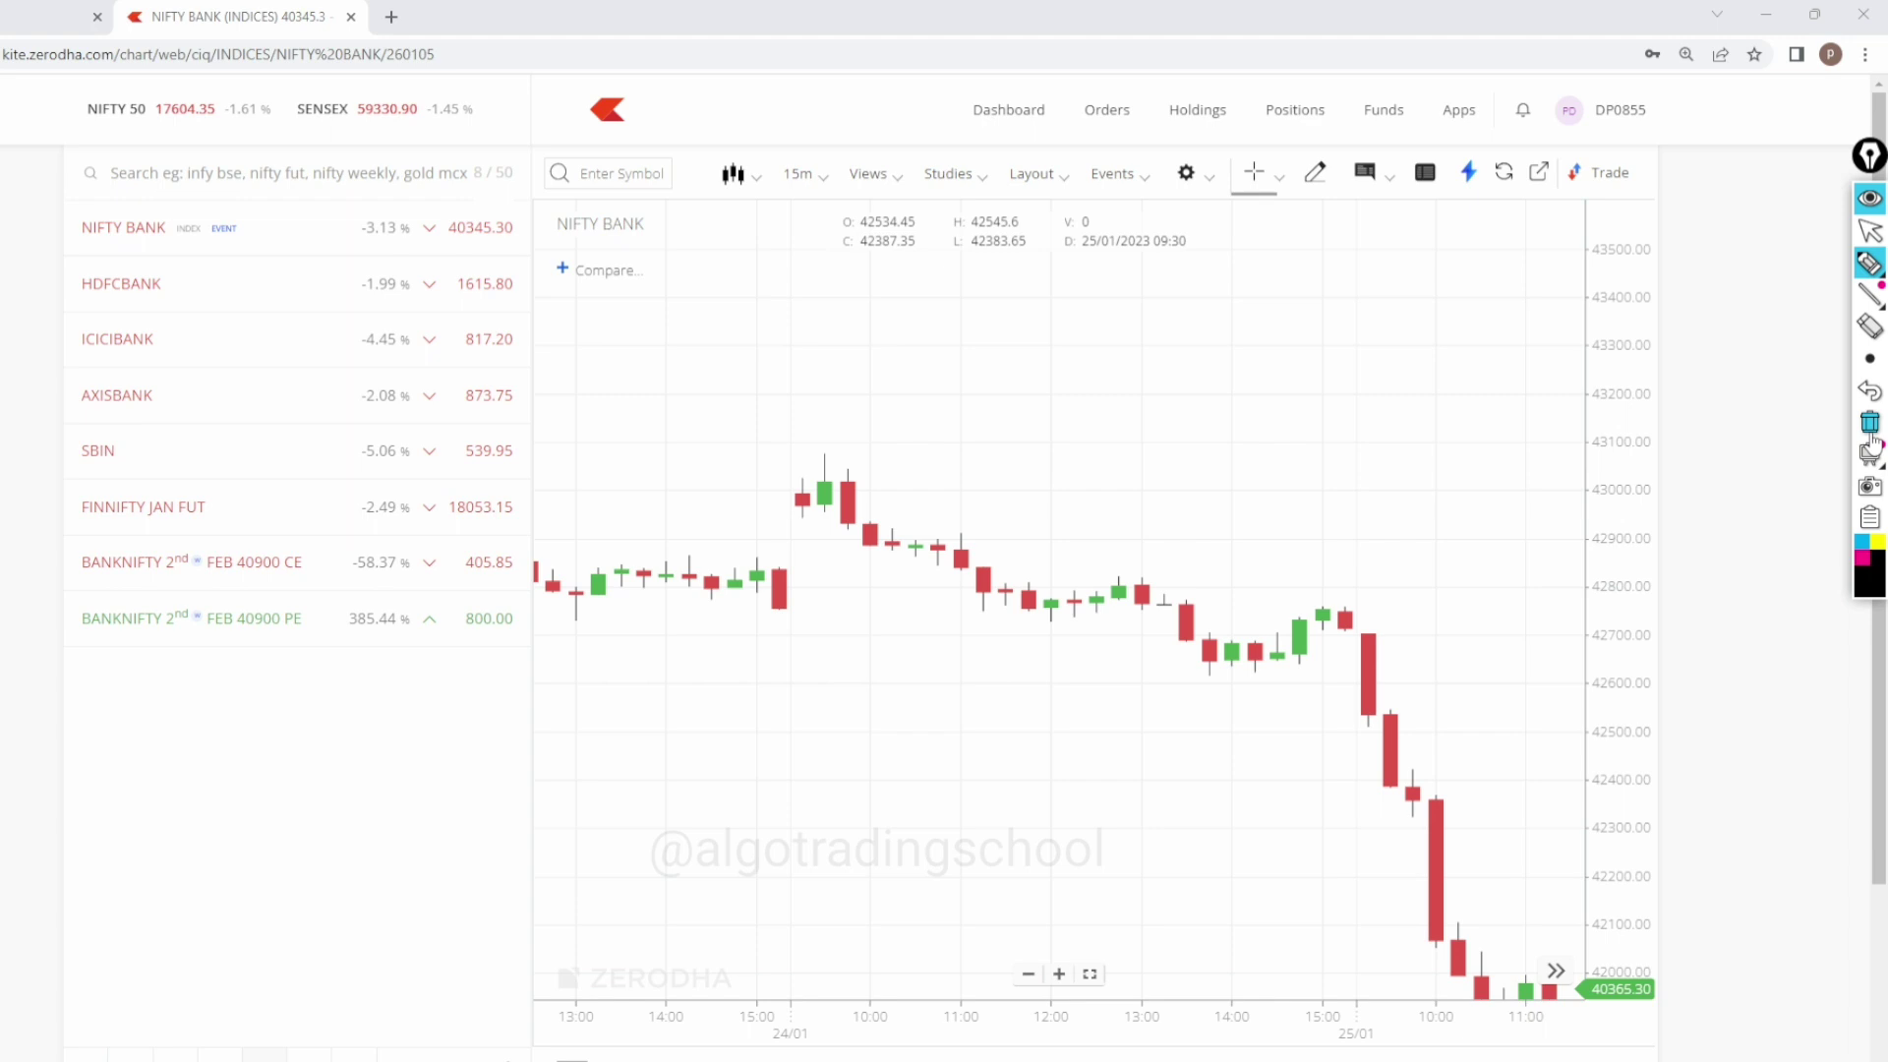
Step: Handwrite "500" twice, one below the other, in the empty area above the falling candles
left_click(1870, 356)
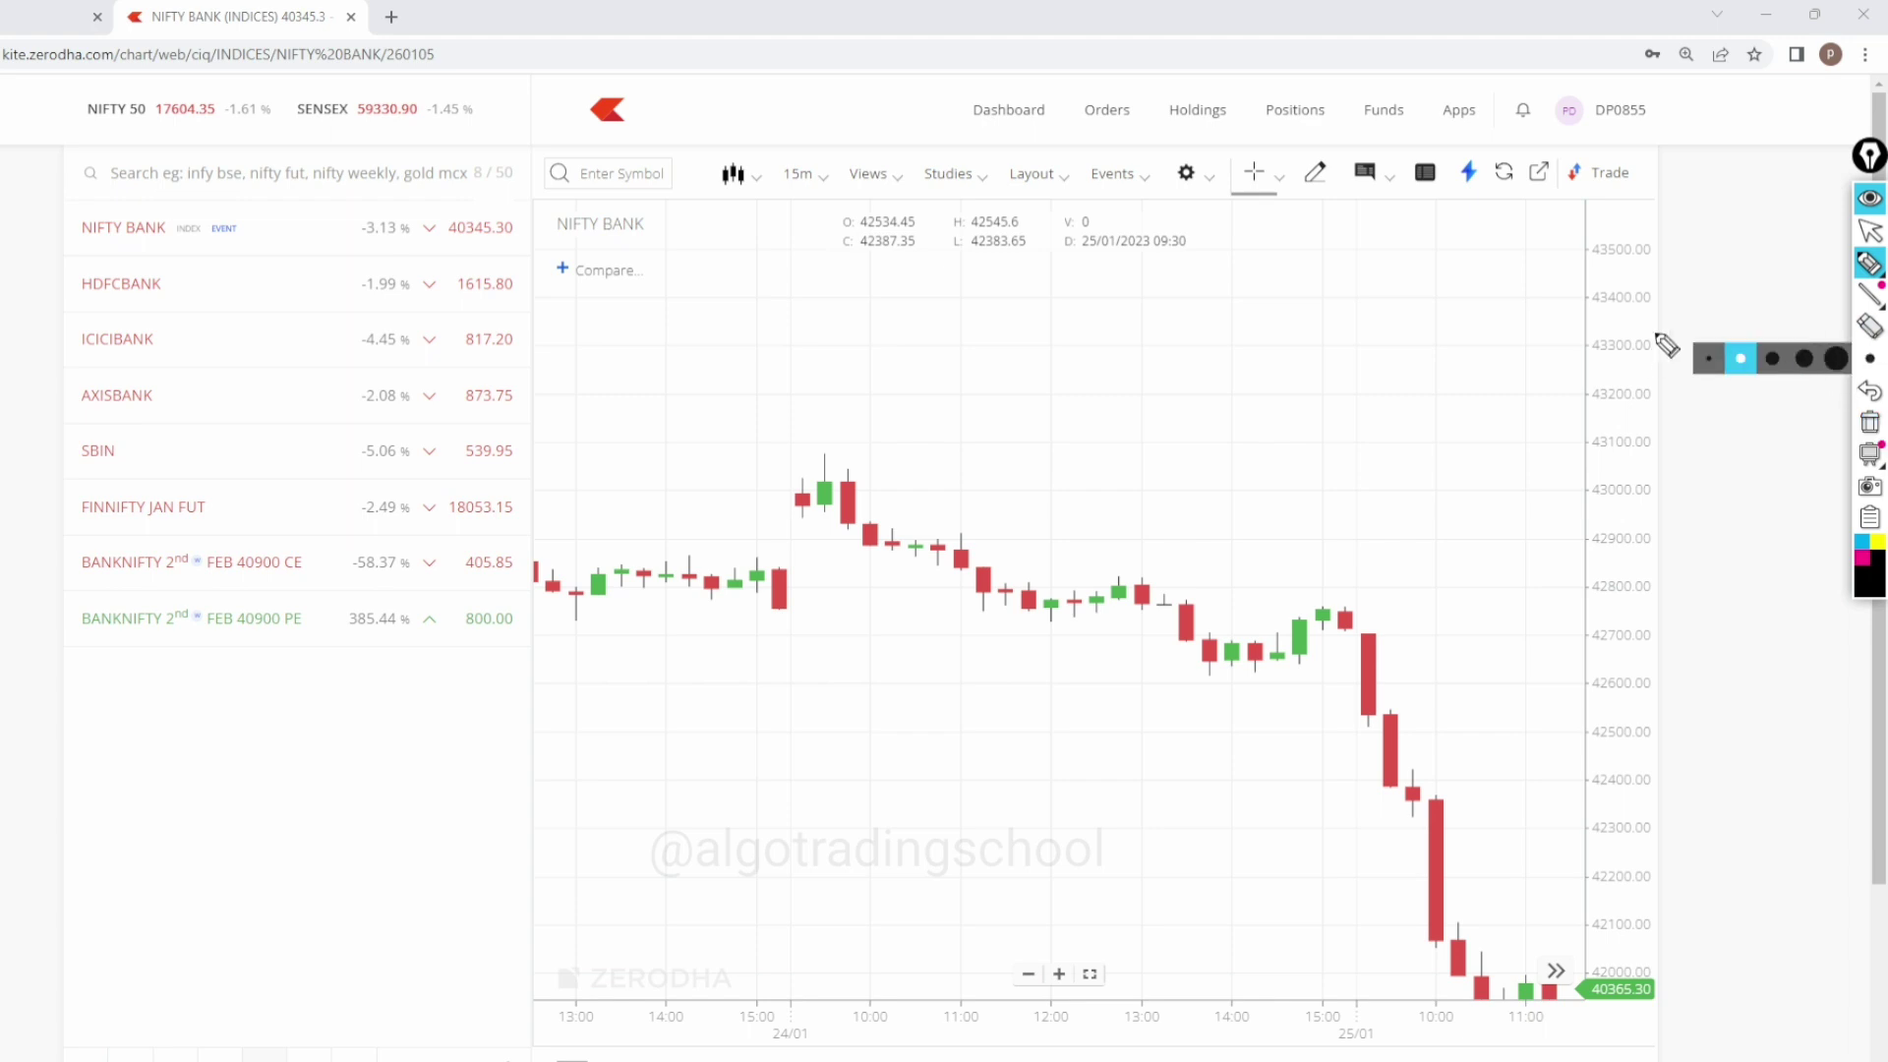
left_click_drag(1322, 414, 1298, 457)
left_click_drag(1373, 395, 1447, 388)
left_click_drag(1422, 481, 1385, 534)
mouse_move(1436, 473)
left_mouse_down()
mouse_move(1433, 497)
mouse_move(1497, 468)
left_mouse_up()
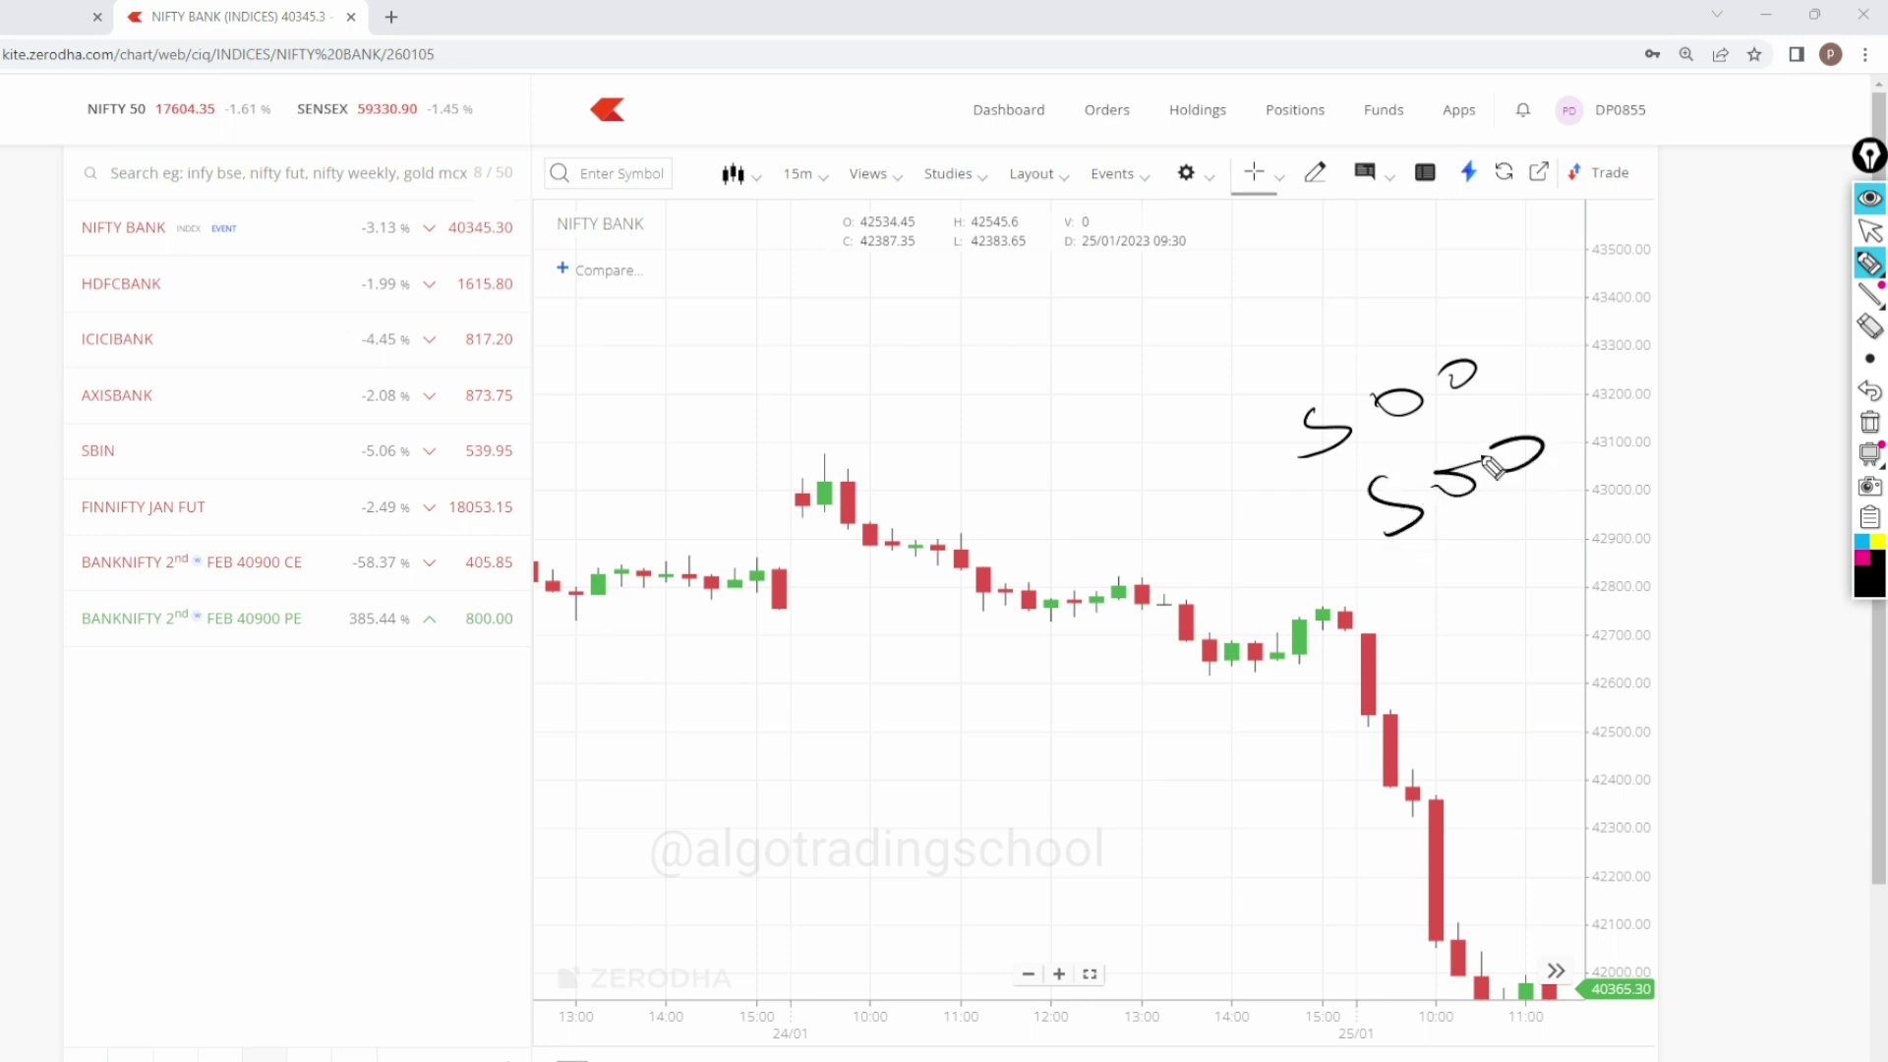
Step: Draw a dividing line between the two handwritten 500 entries and outline the pair
mouse_move(1392, 614)
left_mouse_down()
mouse_move(1538, 540)
mouse_move(1588, 484)
left_mouse_up()
left_click_drag(1292, 532, 1529, 385)
mouse_move(1206, 500)
left_mouse_down()
mouse_move(1455, 295)
mouse_move(1577, 372)
mouse_move(1284, 570)
mouse_move(1585, 487)
left_mouse_up()
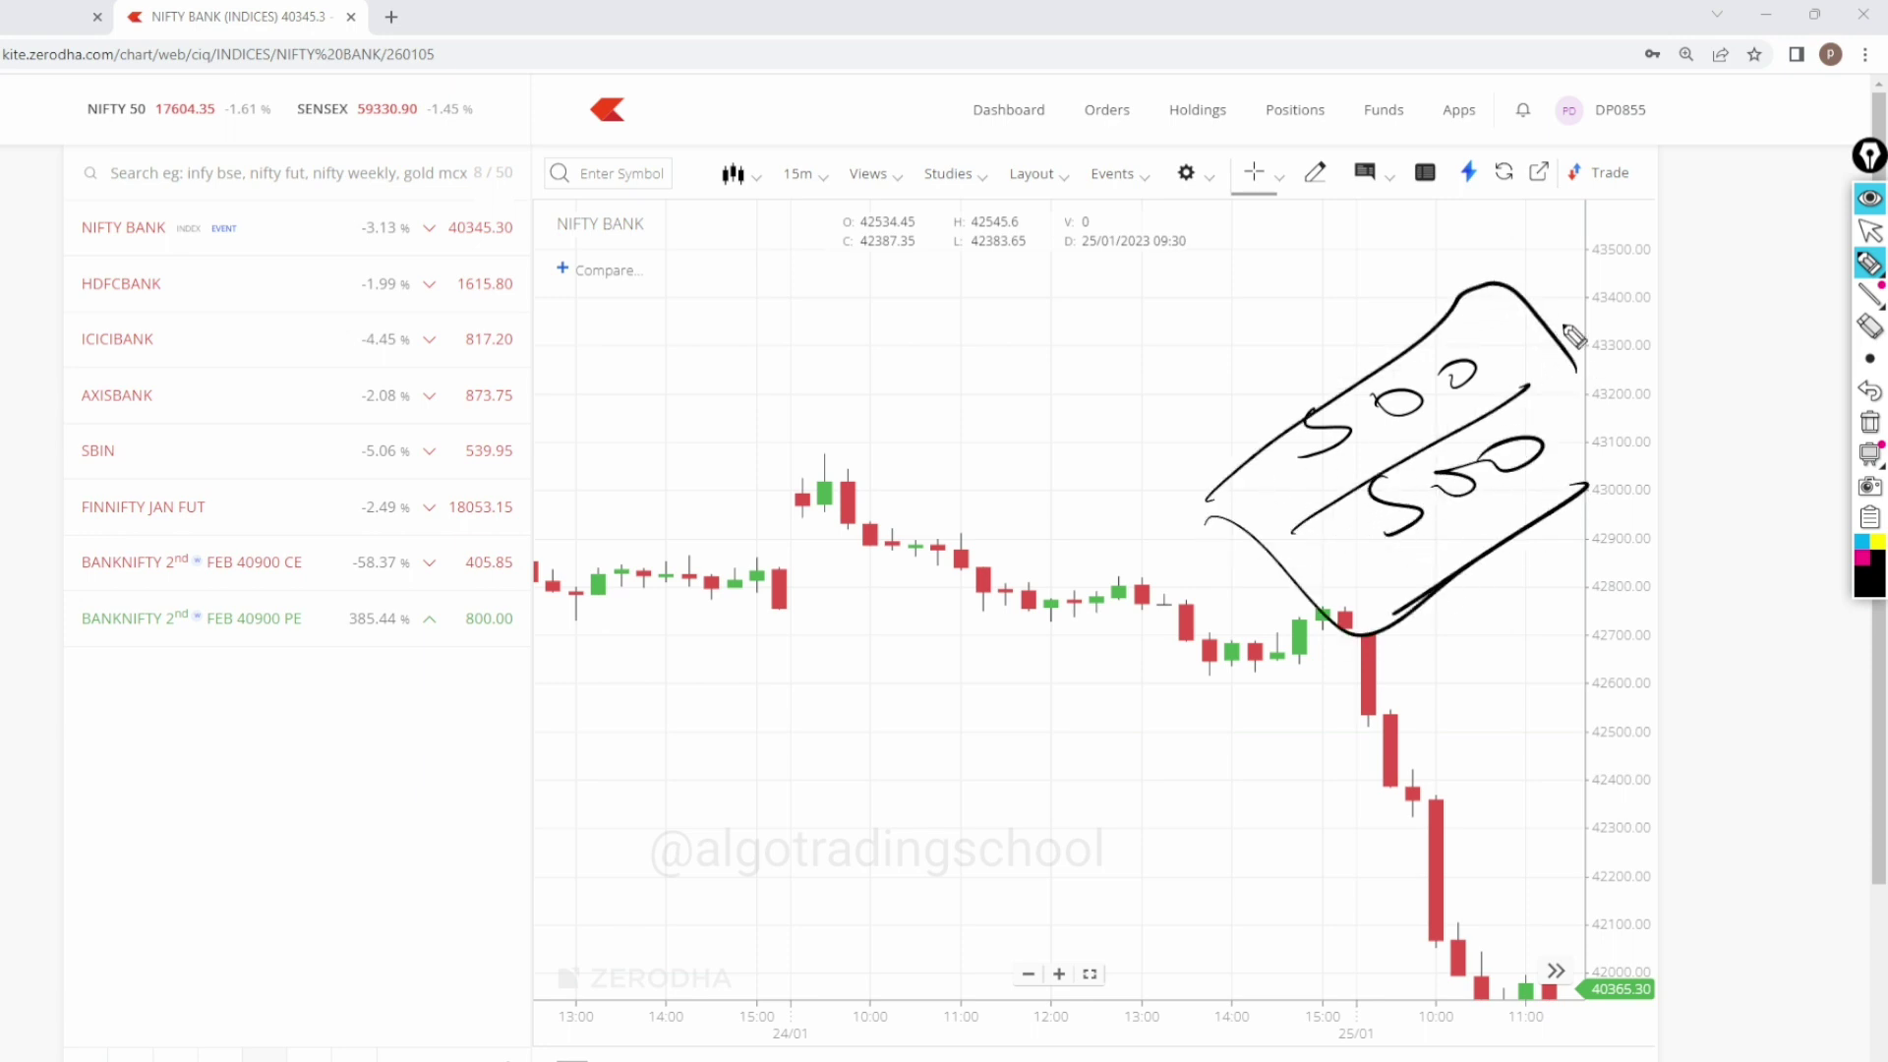
left_click_drag(1565, 326, 1525, 559)
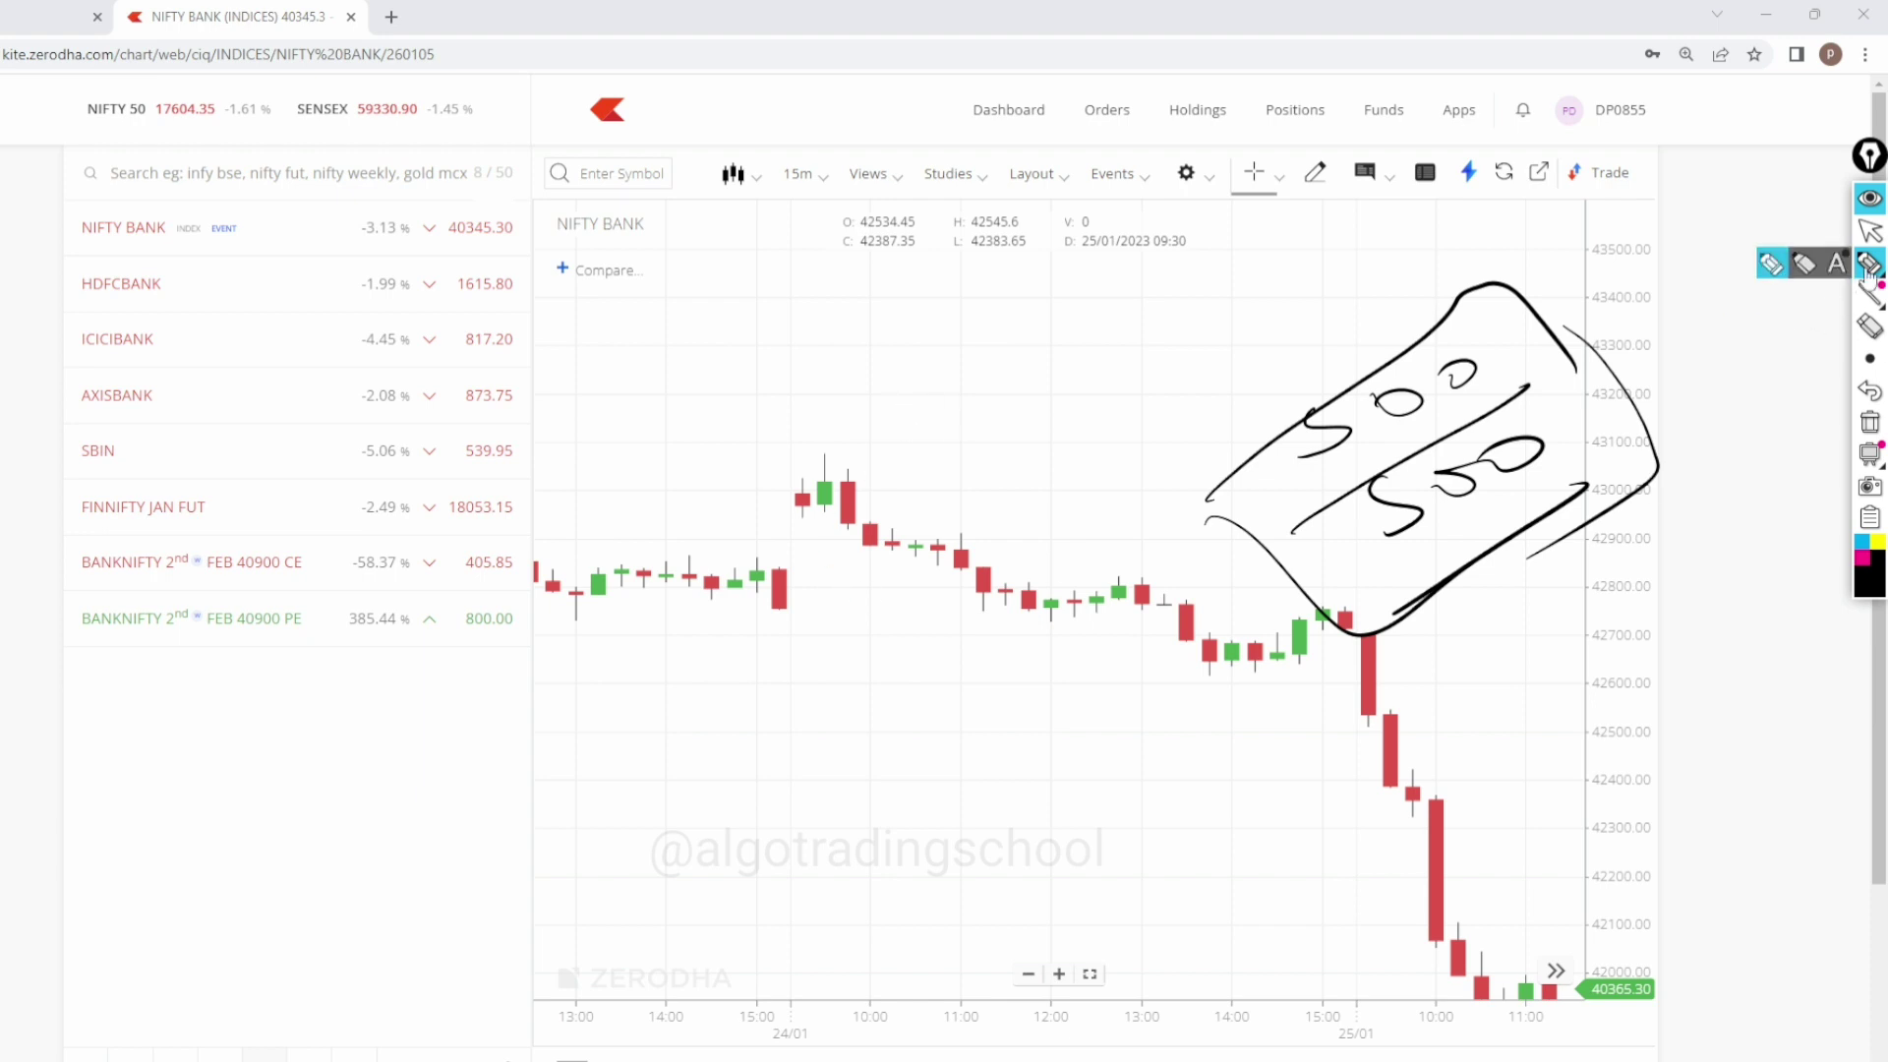
Step: Switch to the Tradetron Create Strategy page and erase the remaining pen annotations
left_click(1871, 232)
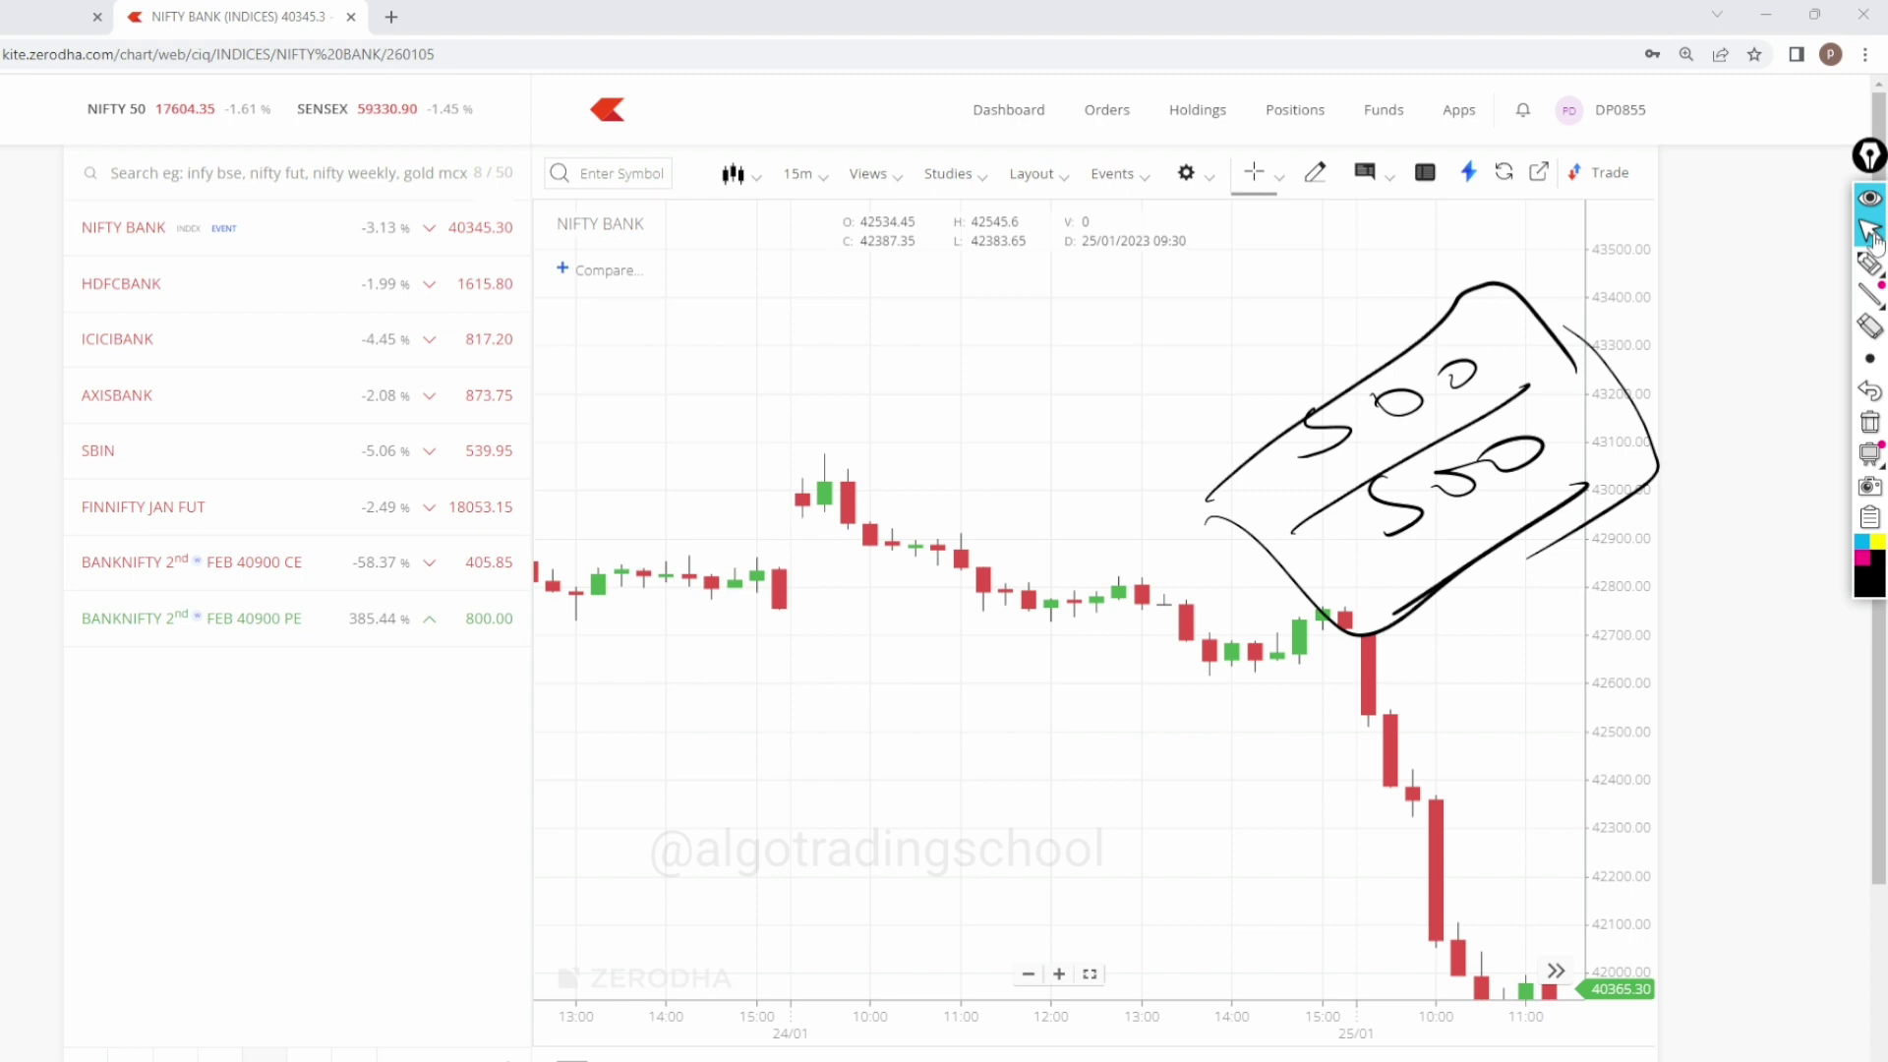
left_click(44, 20)
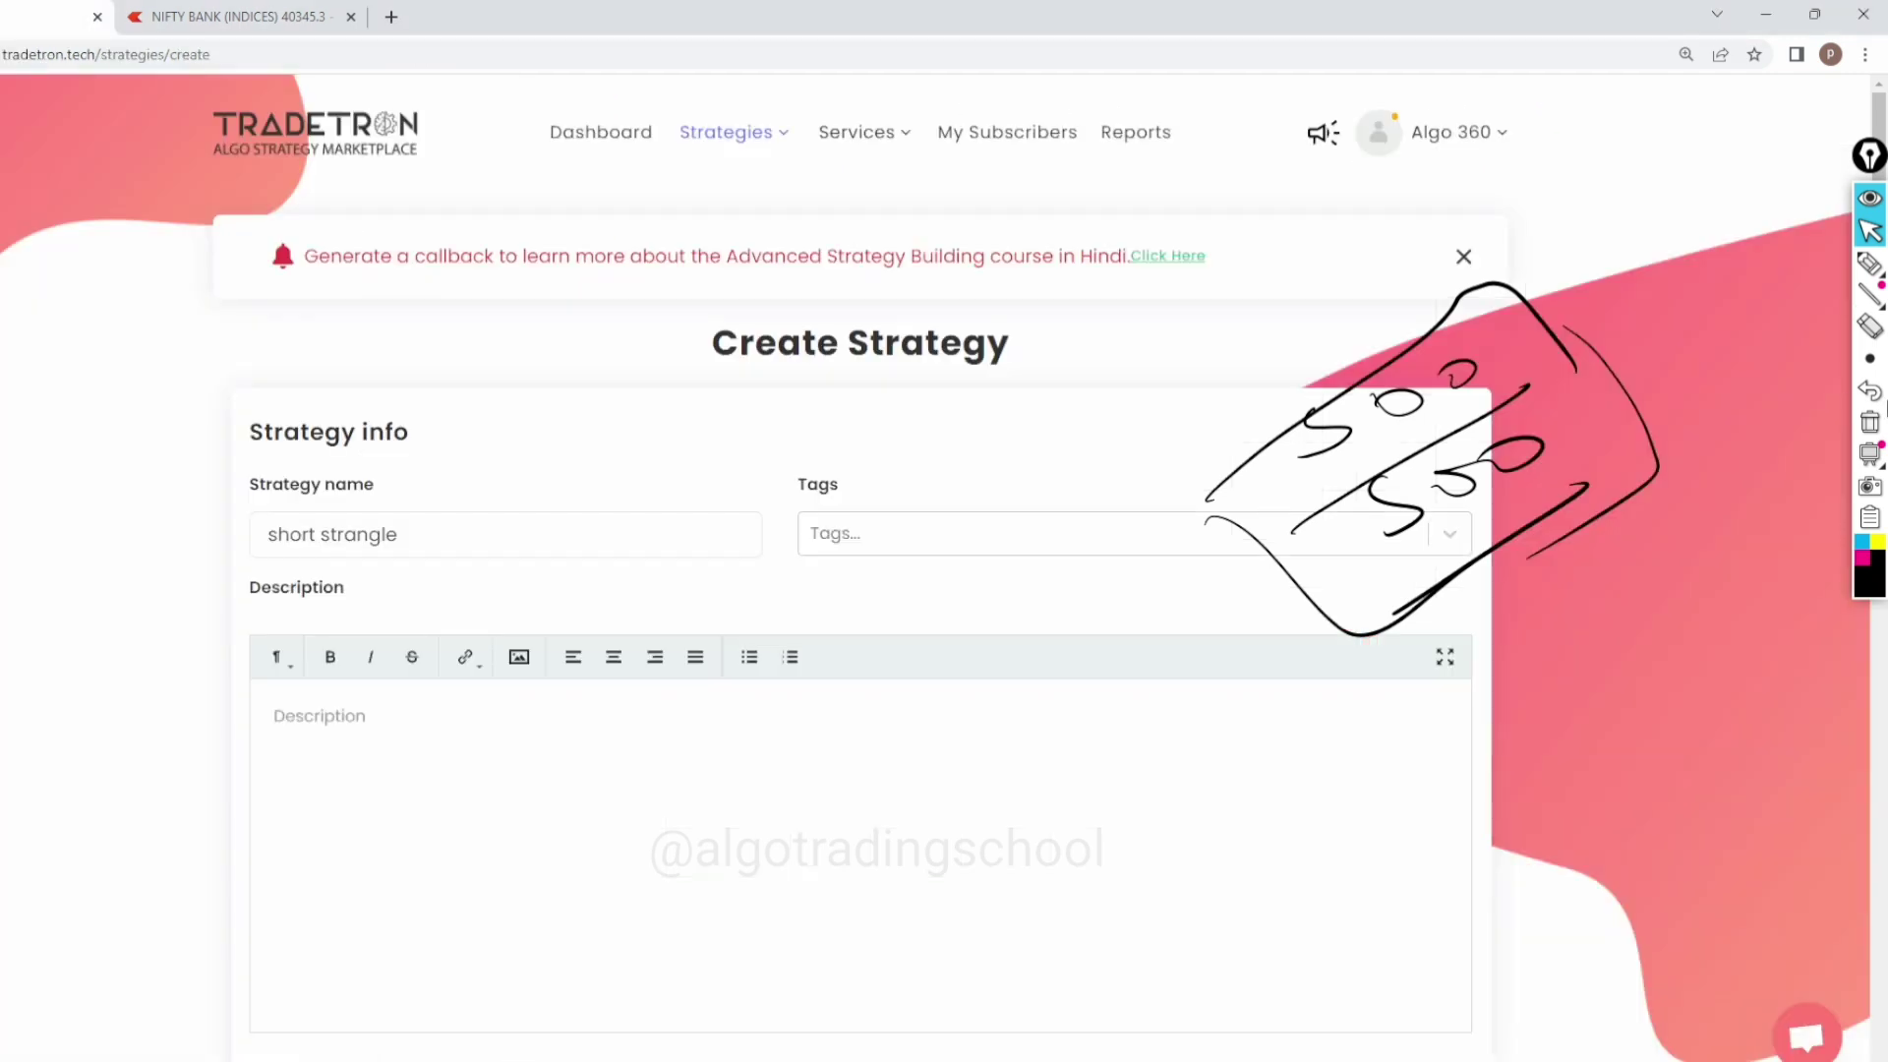
left_click(1870, 425)
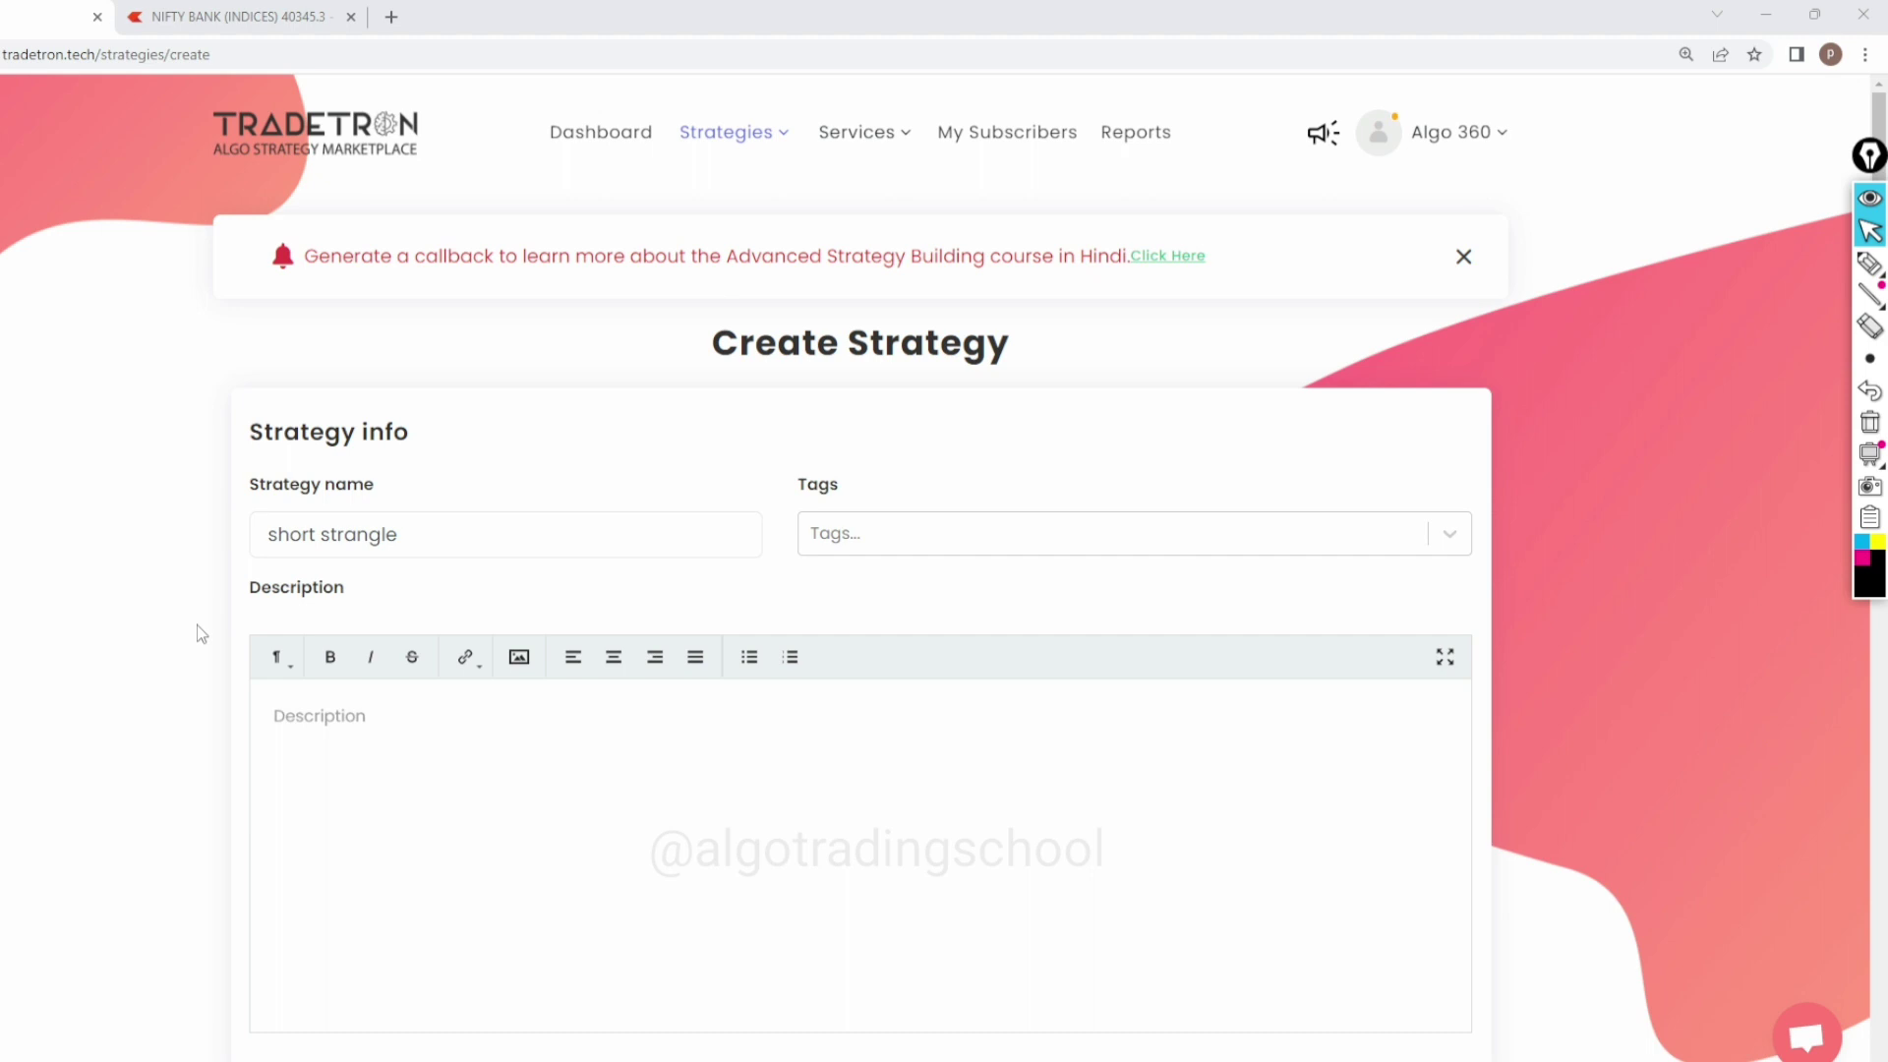
Step: Start a condition for the Set 1 entry and add the Time keyword with the NSE exchange
scroll(152, 638, "down", 5)
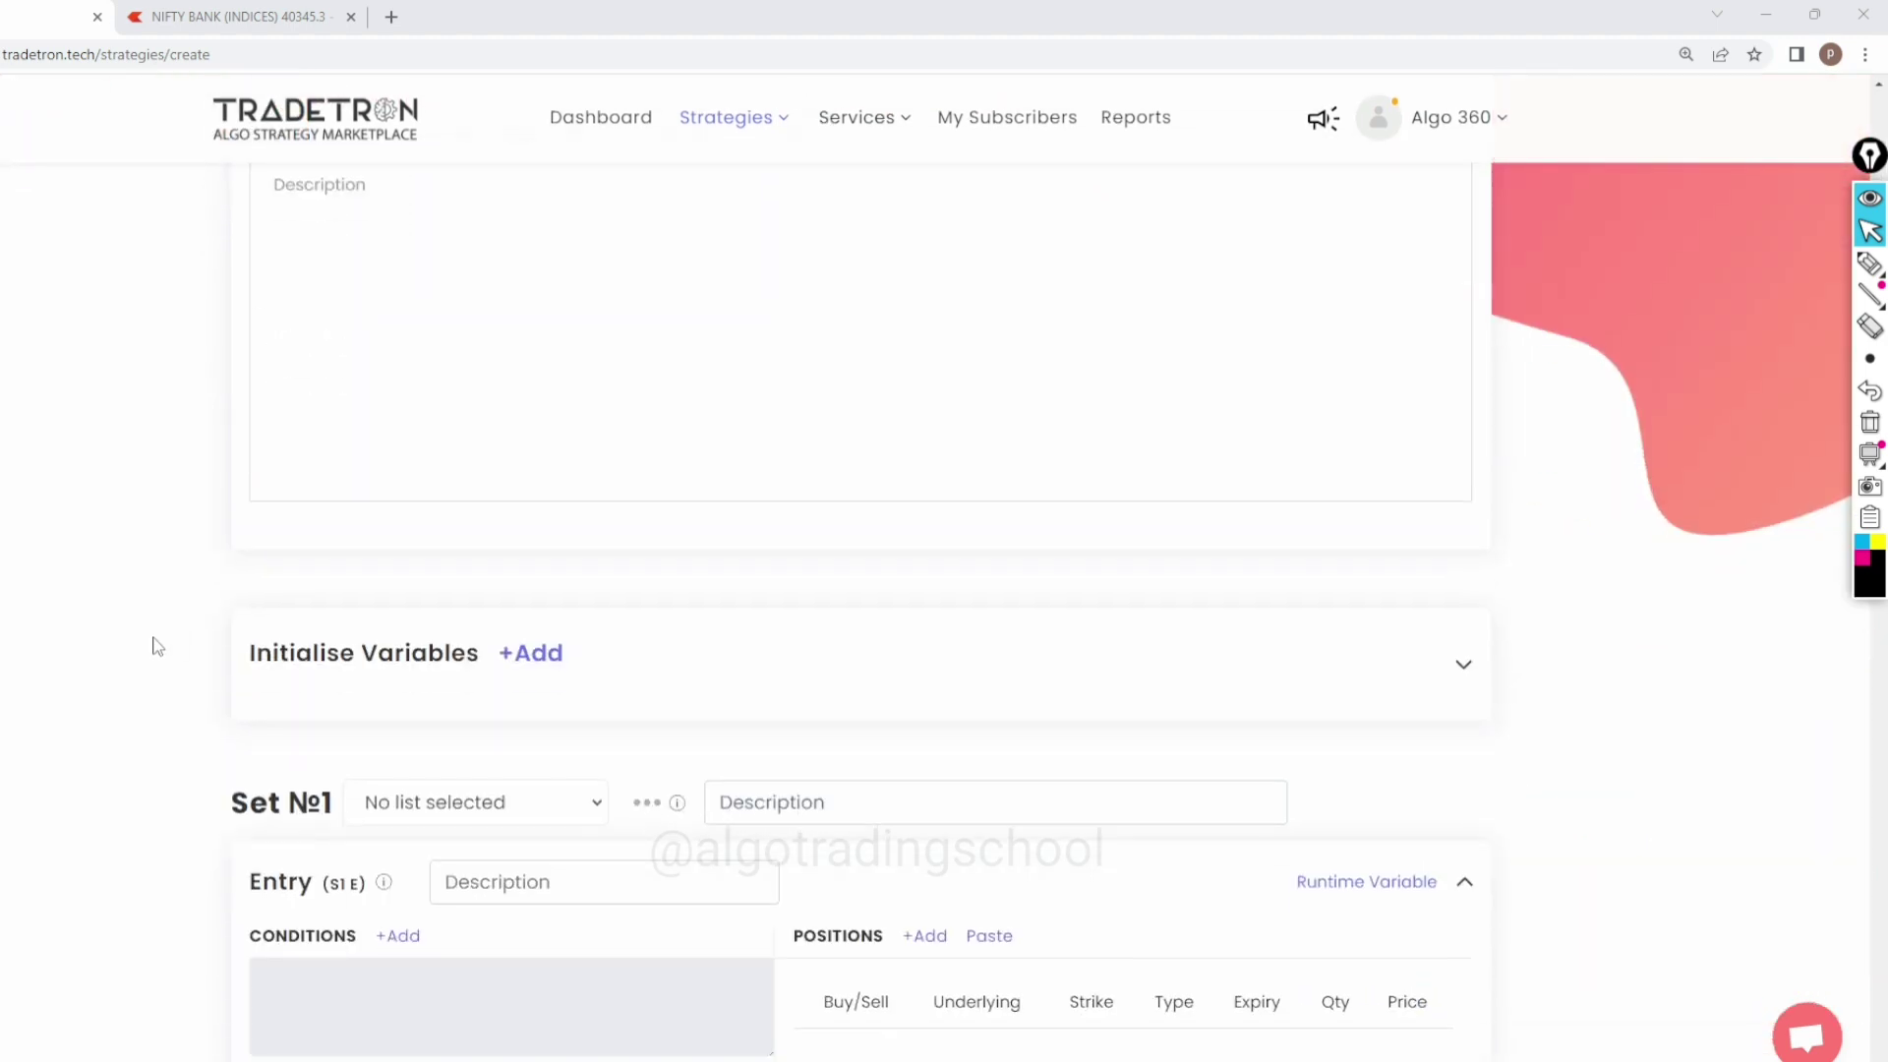
scroll(152, 647, "down", 4)
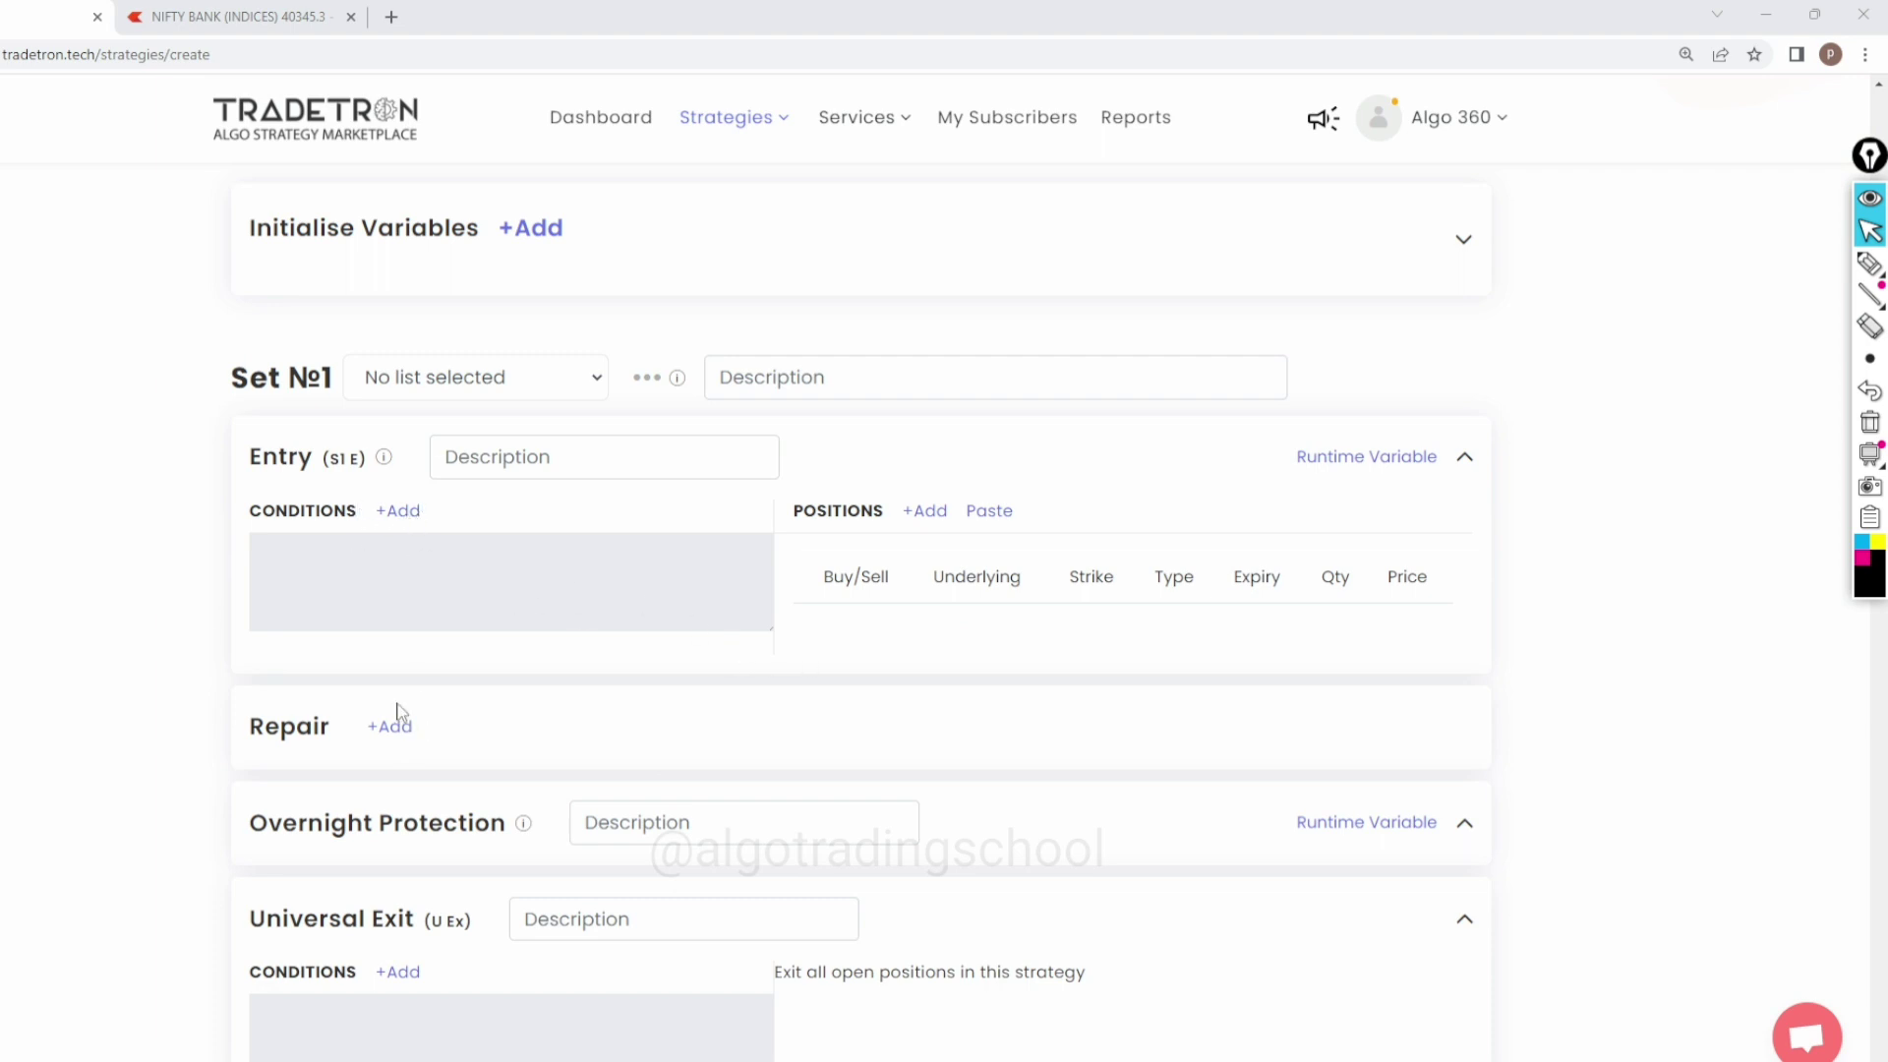
left_click(403, 512)
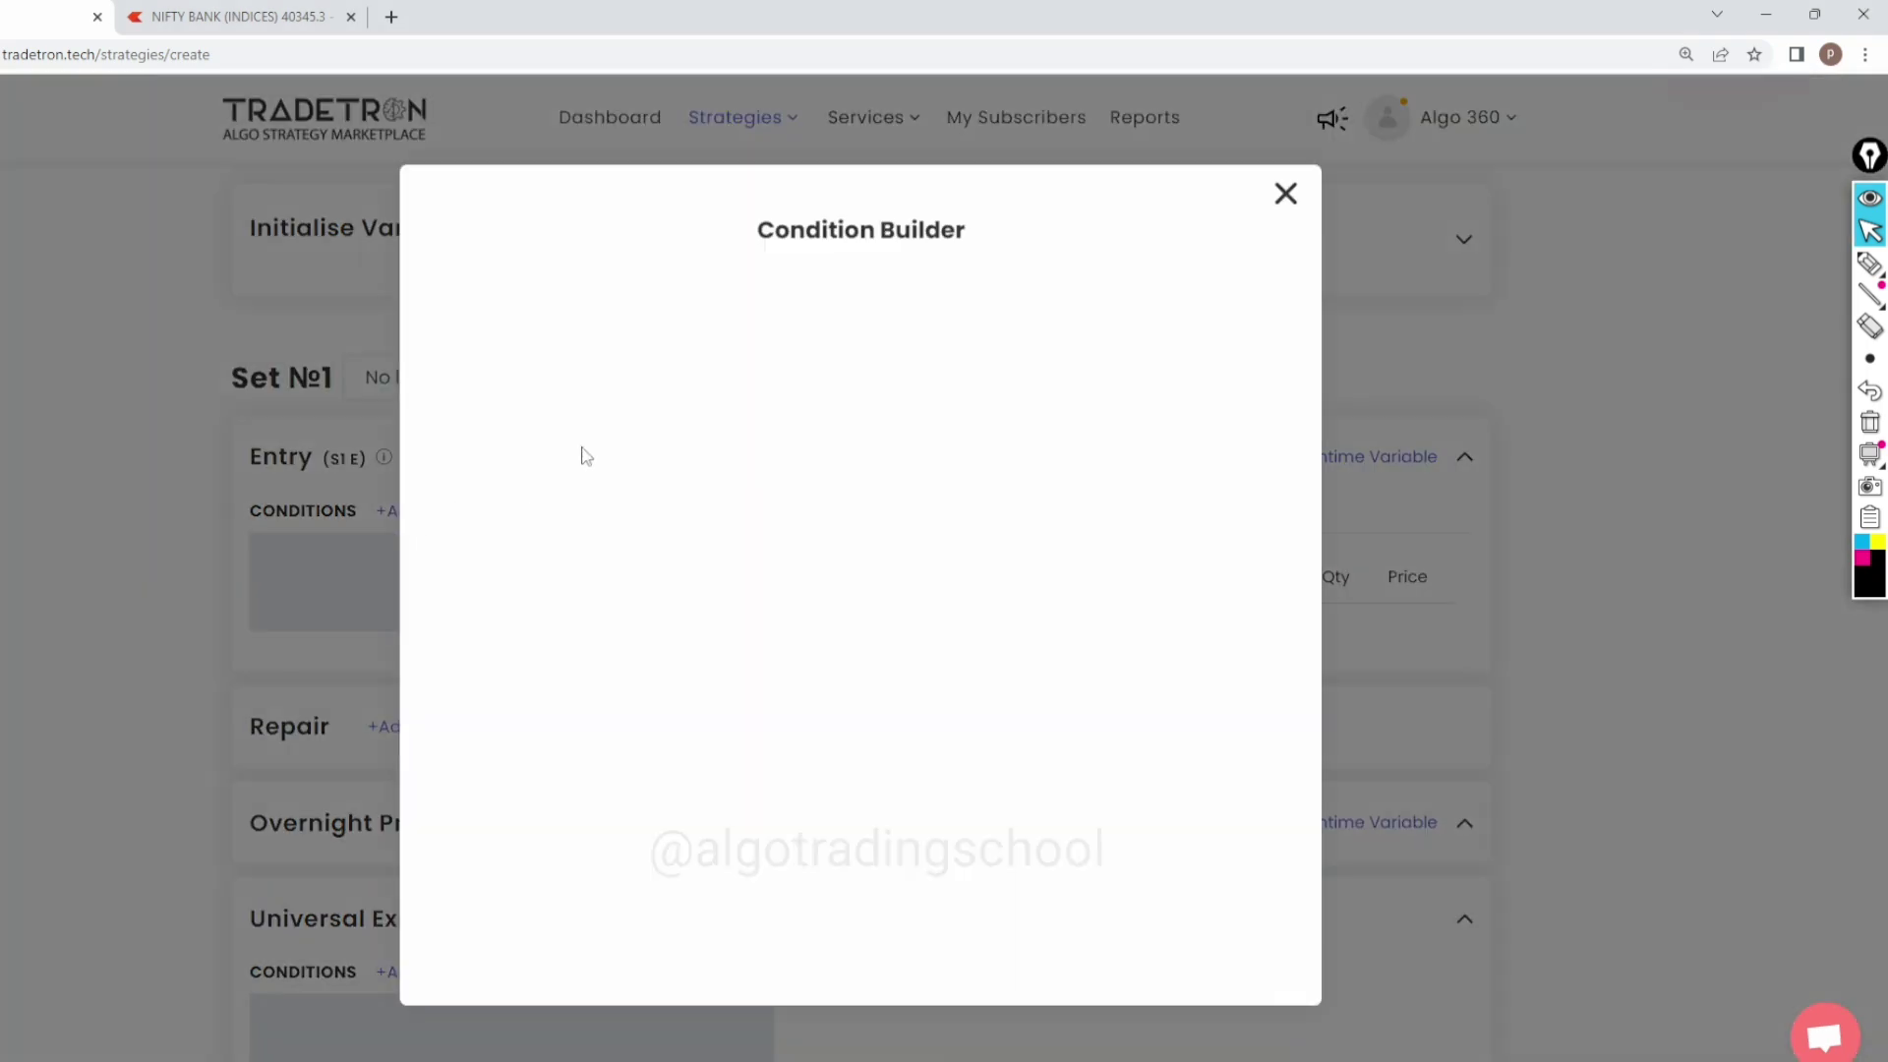
left_click(559, 376)
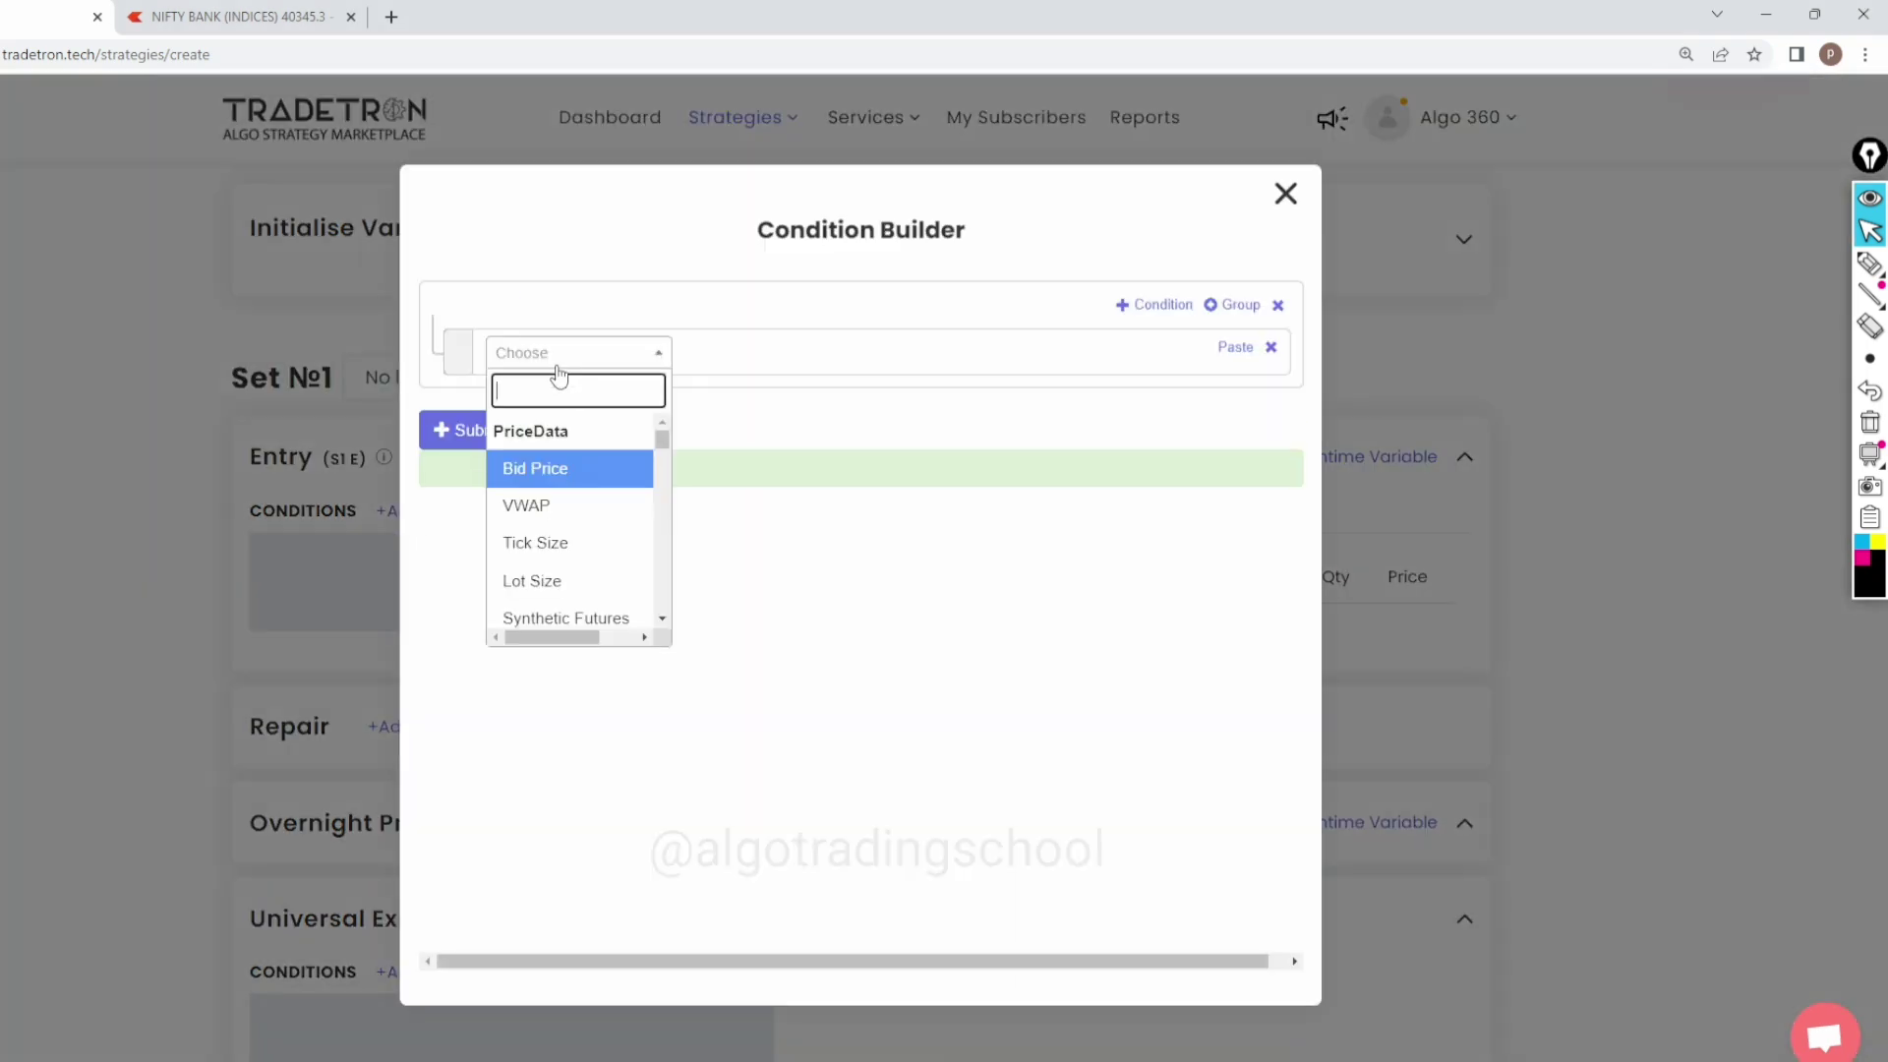
type("time")
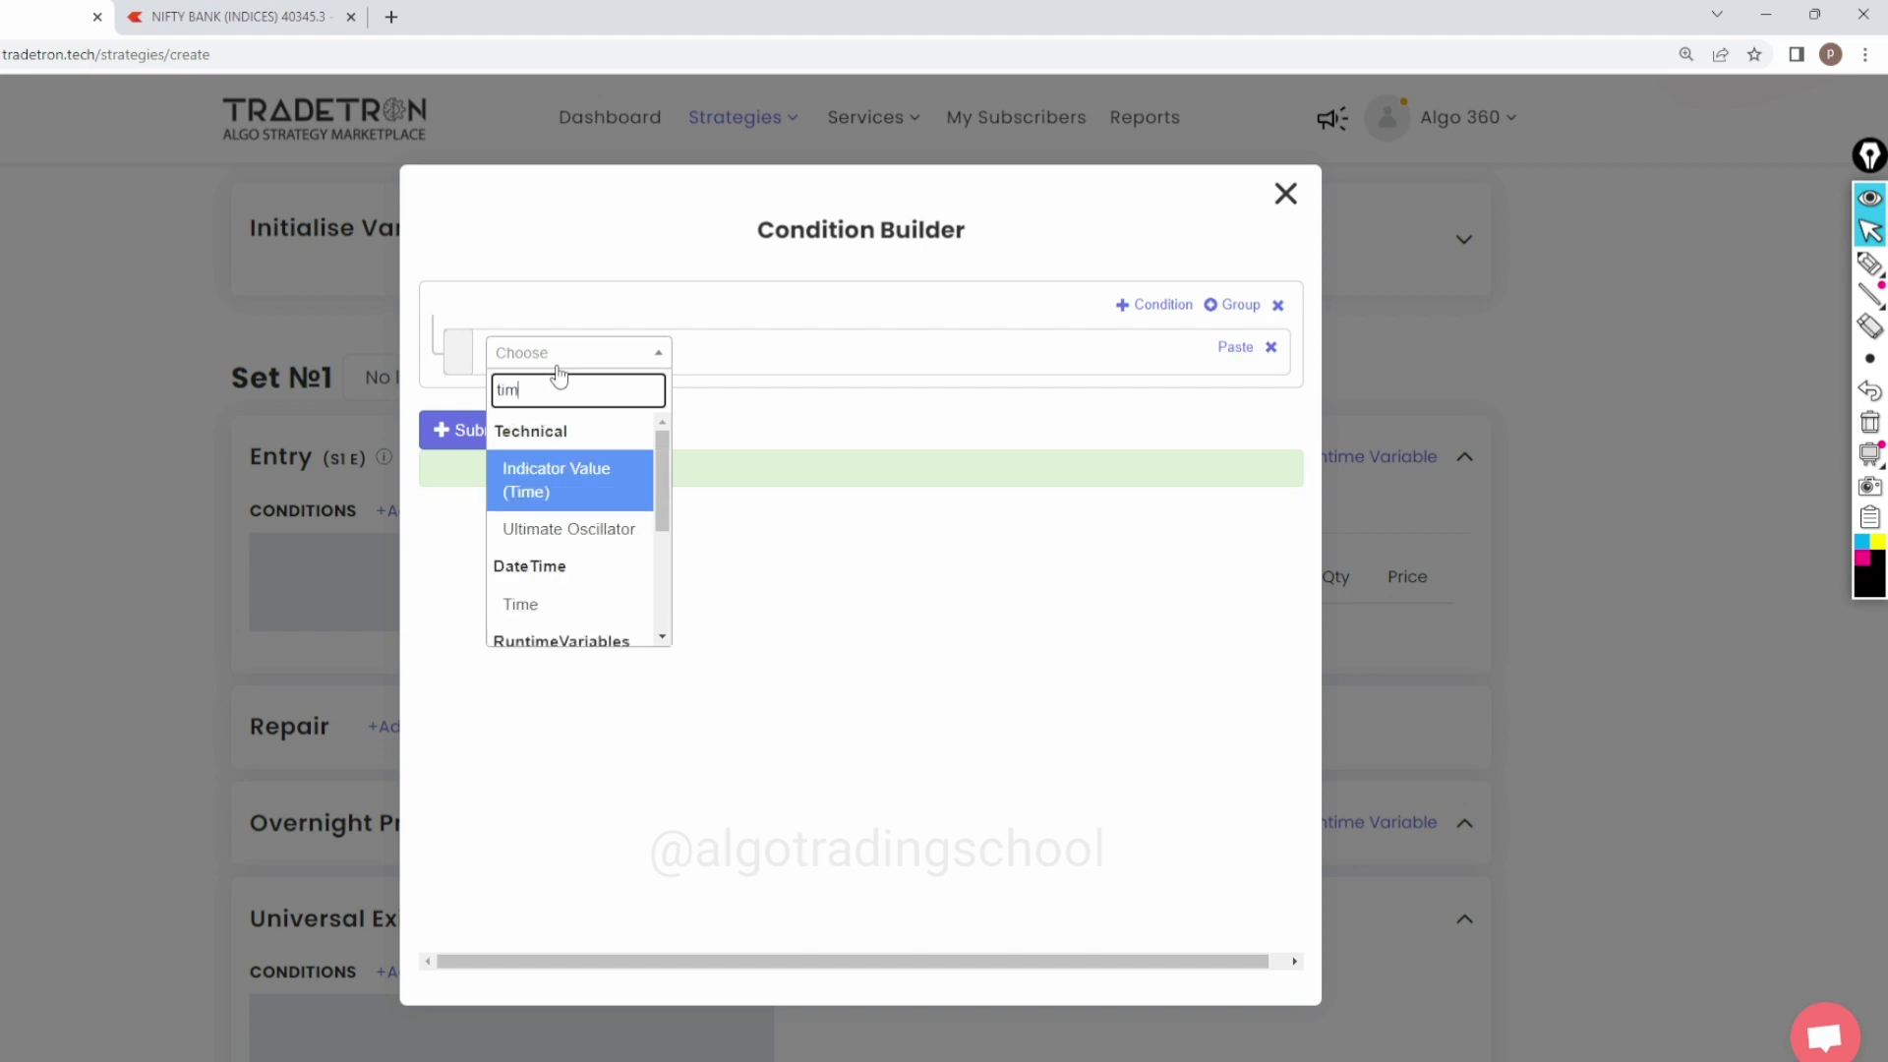
left_click(608, 572)
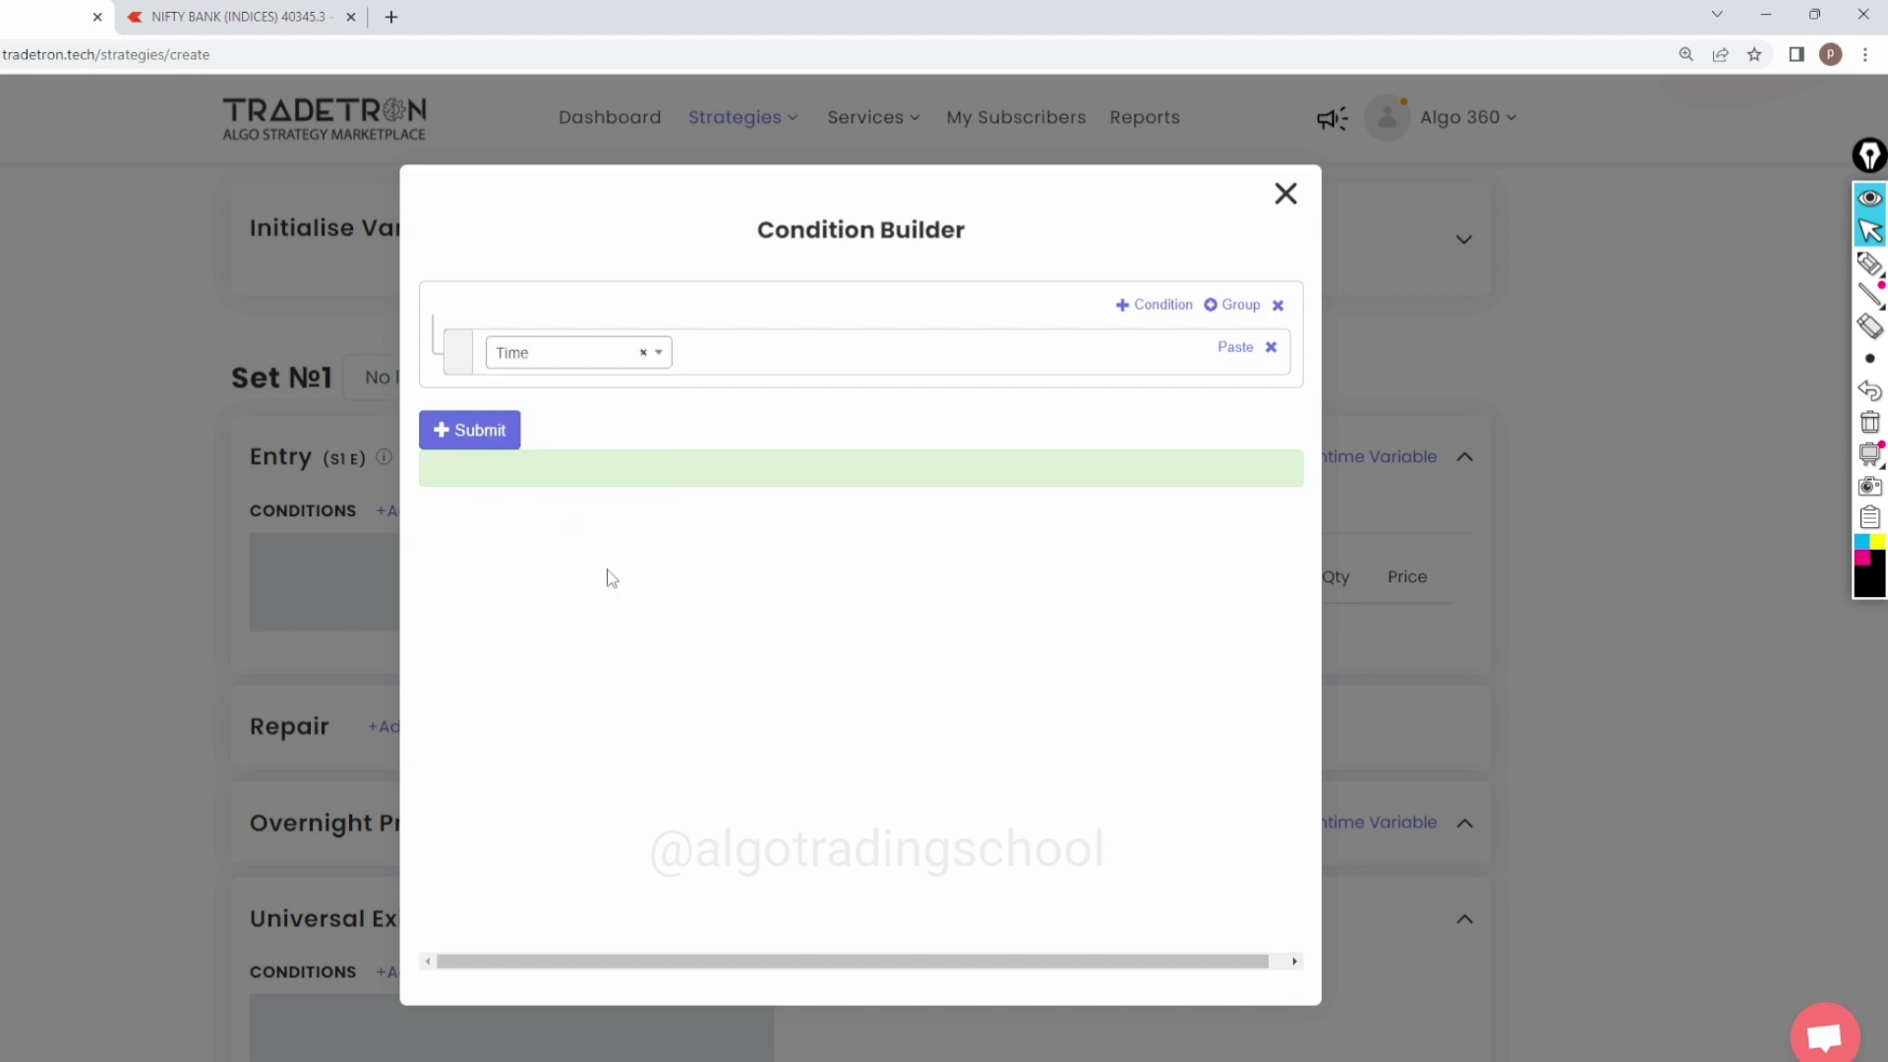
left_click(947, 810)
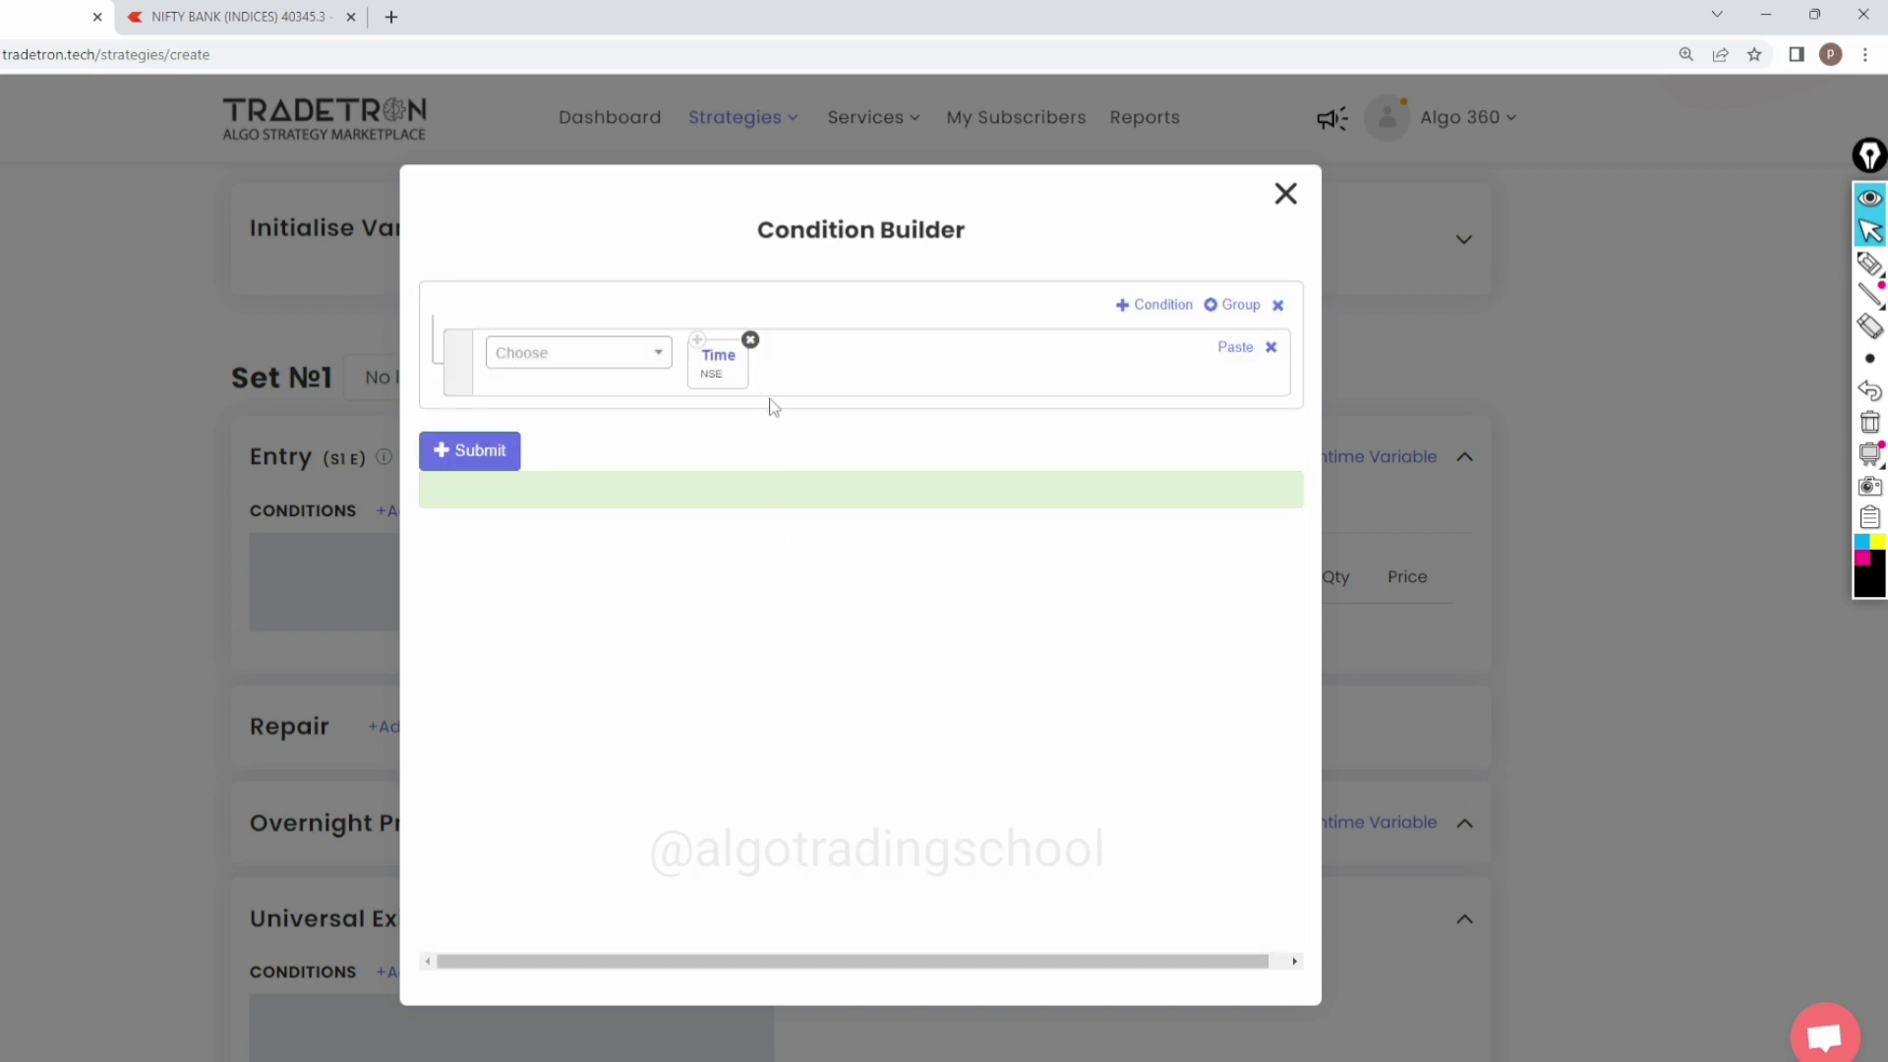
Step: Complete the entry time condition with the >= operator and the number 930
left_click(580, 369)
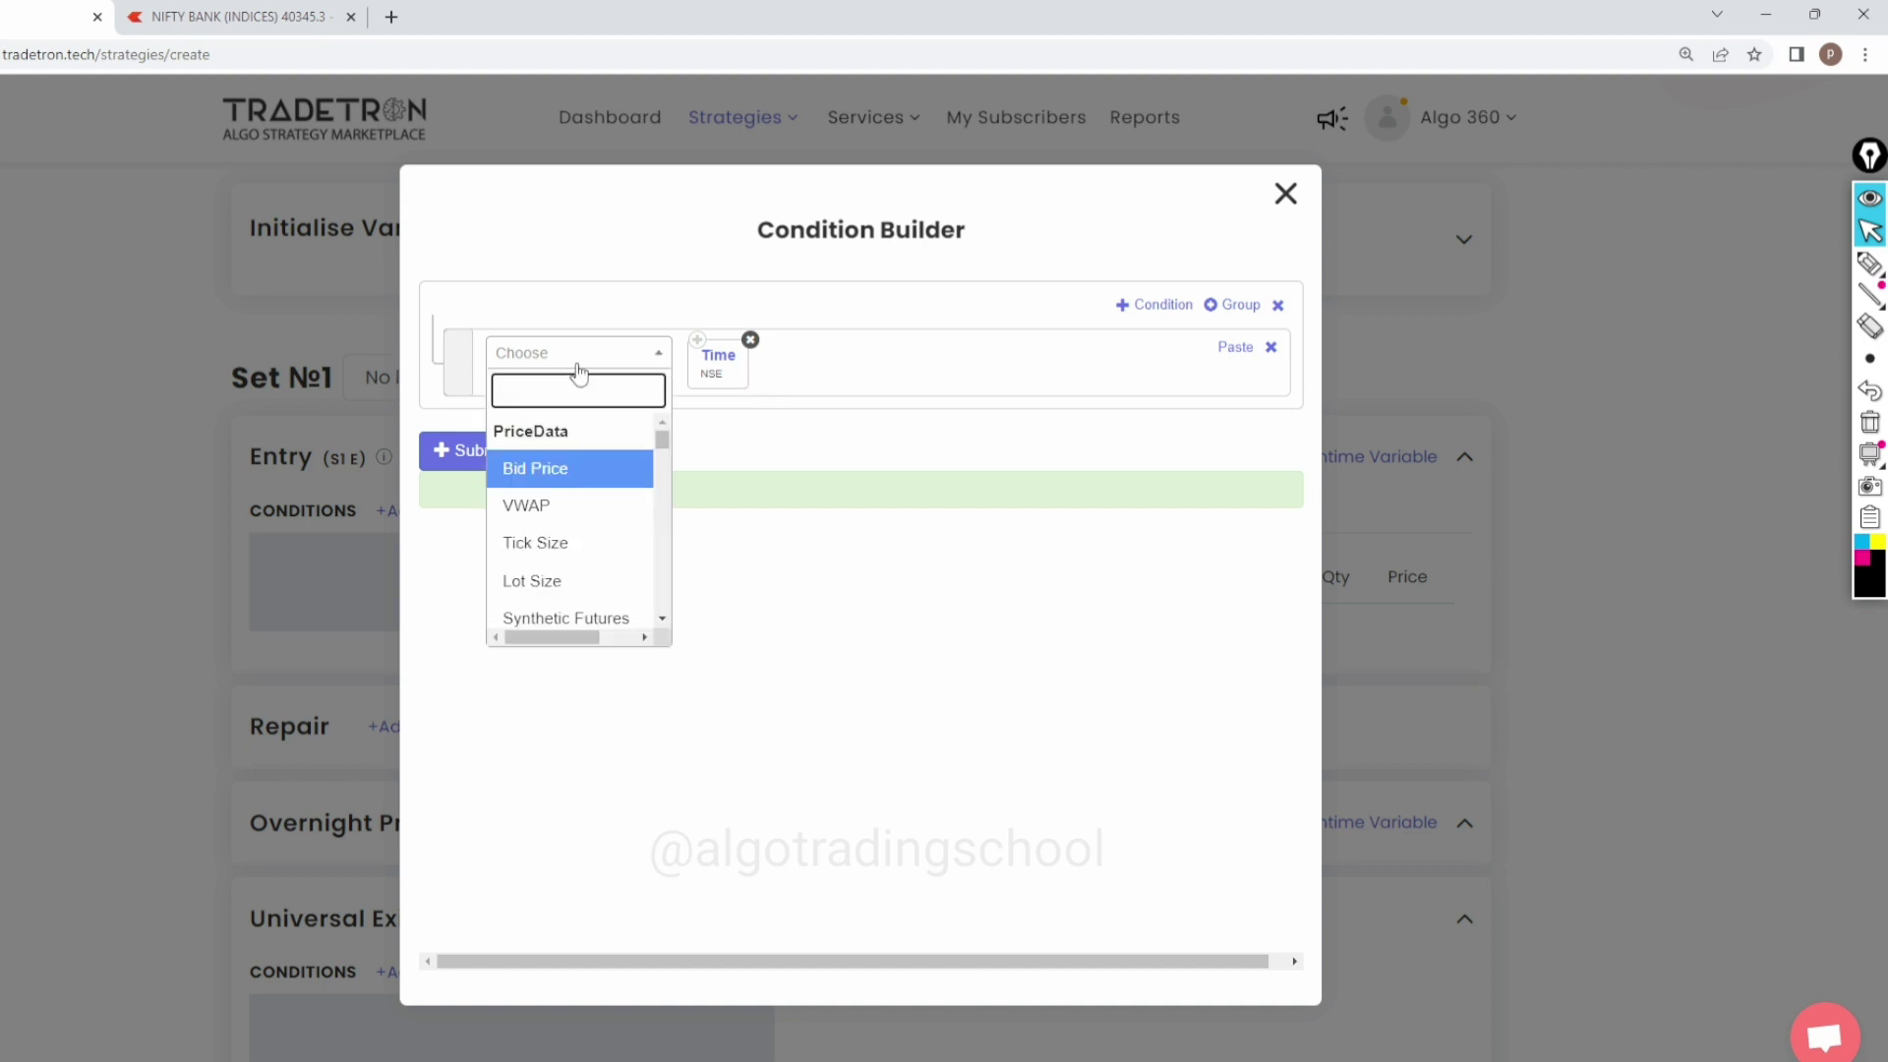
type(">")
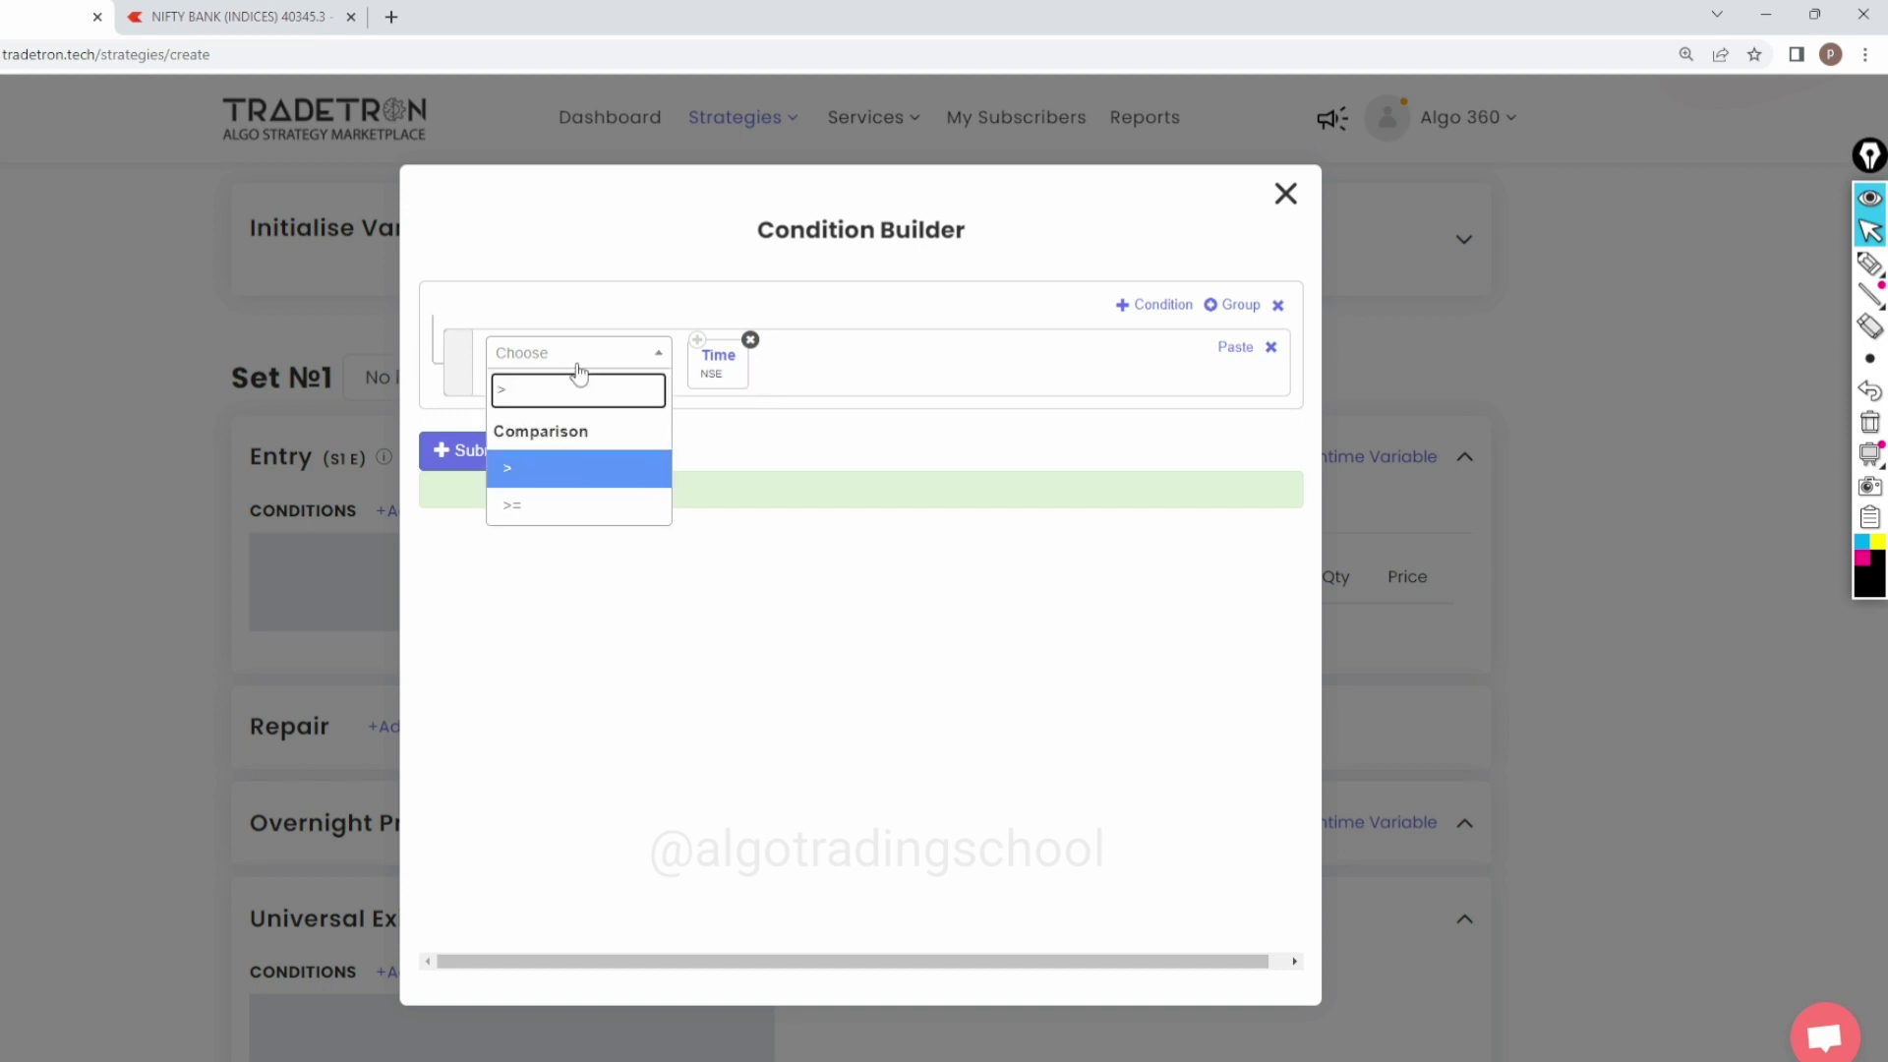
left_click(562, 514)
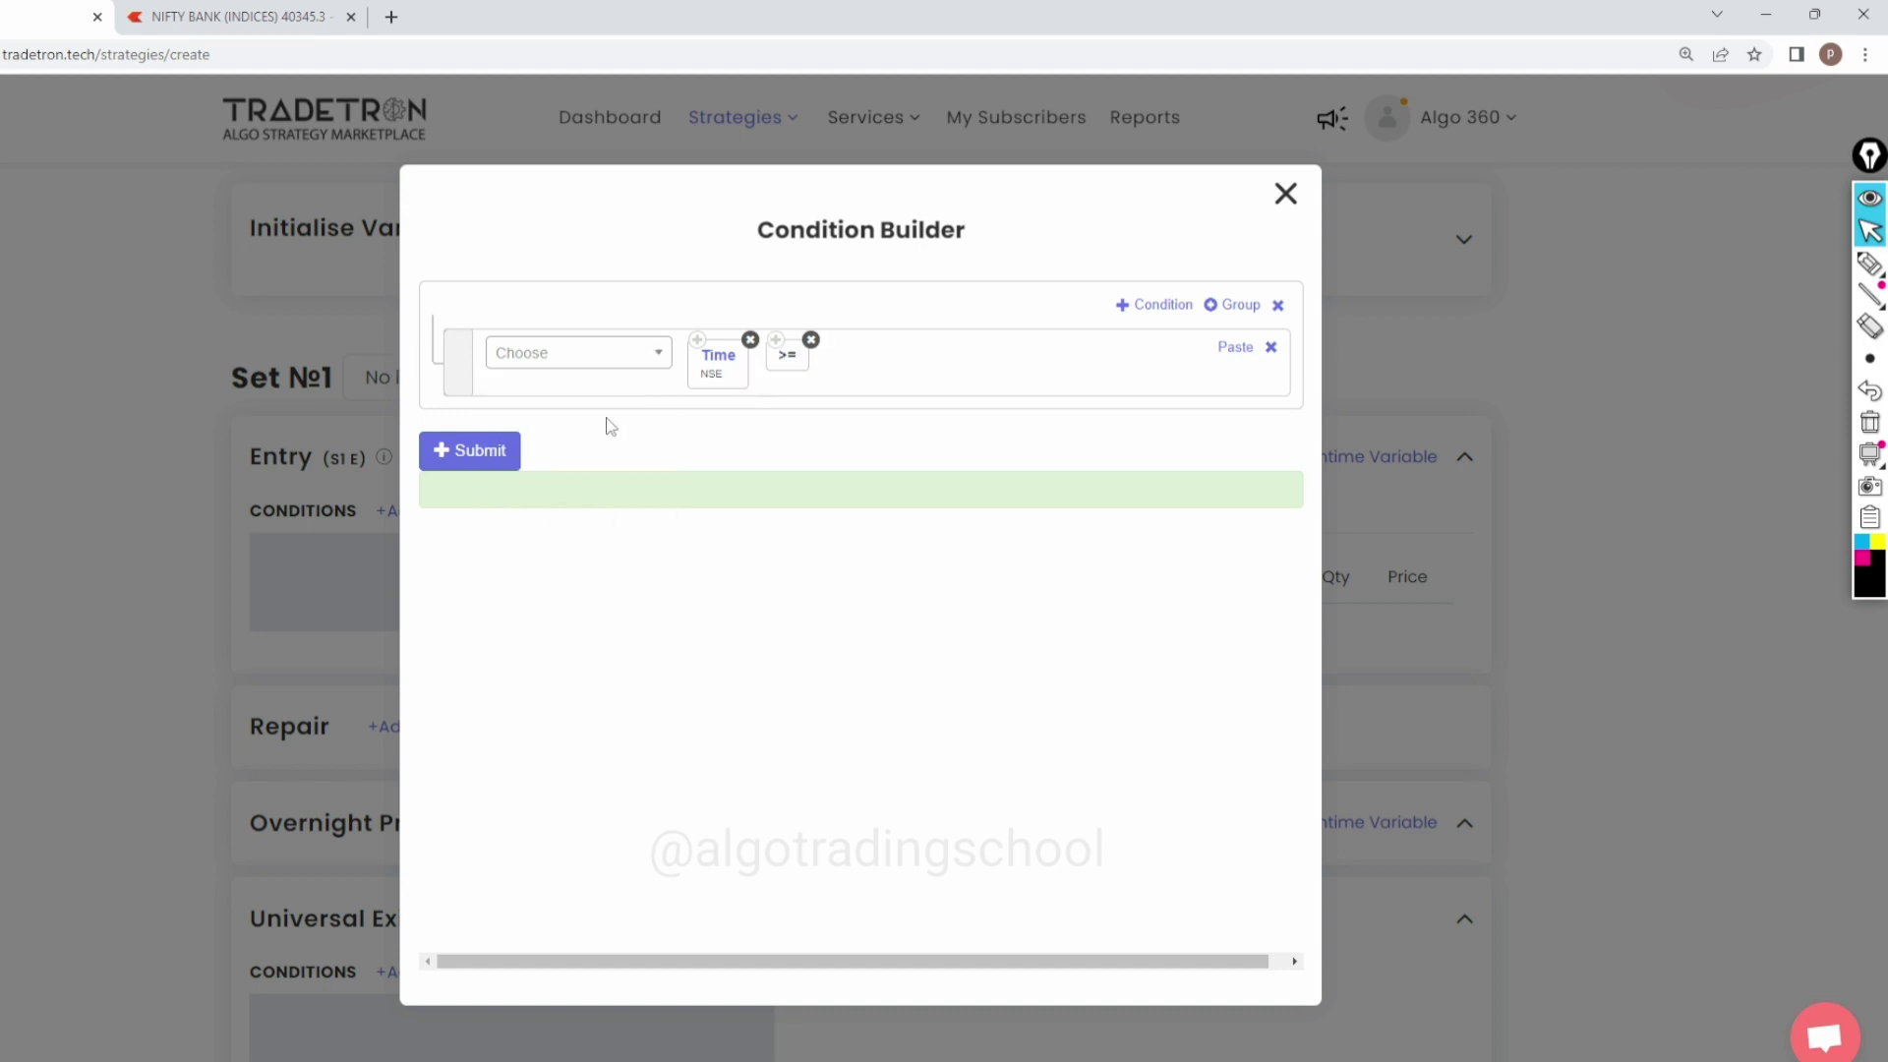
left_click(558, 360)
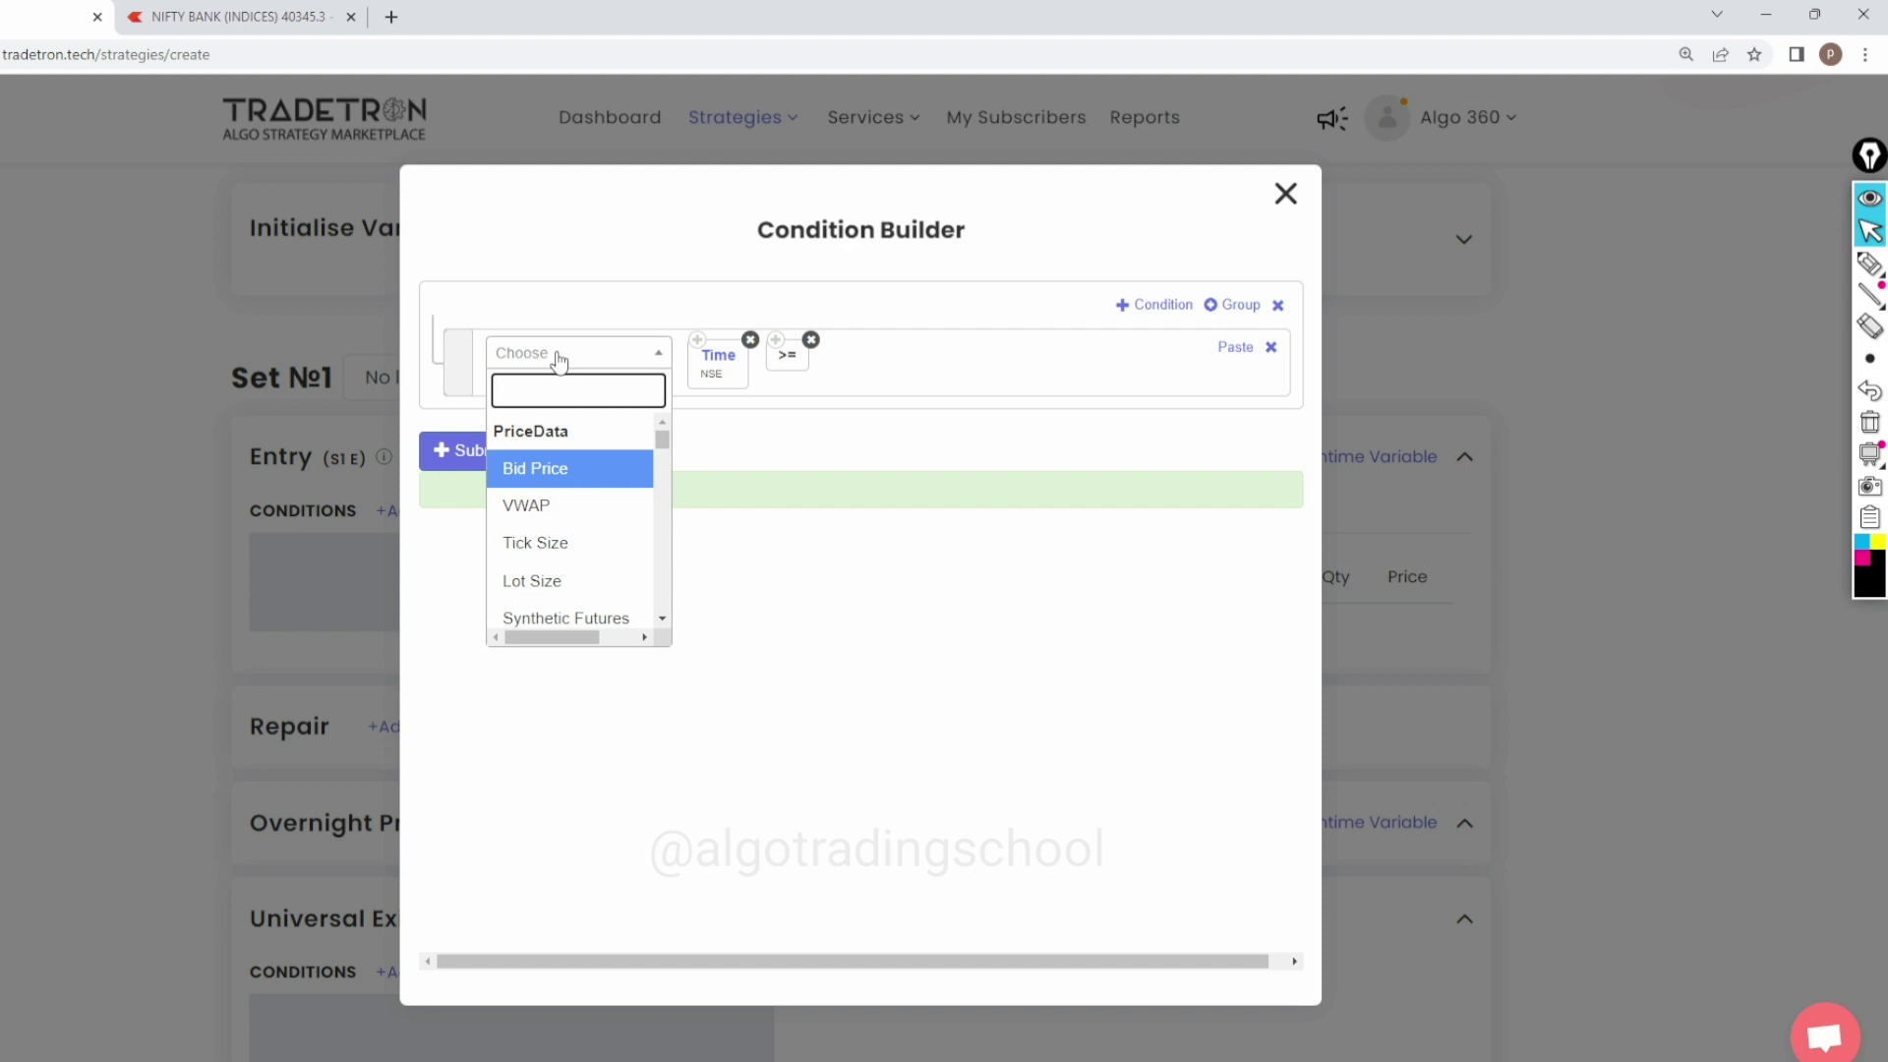
type("number")
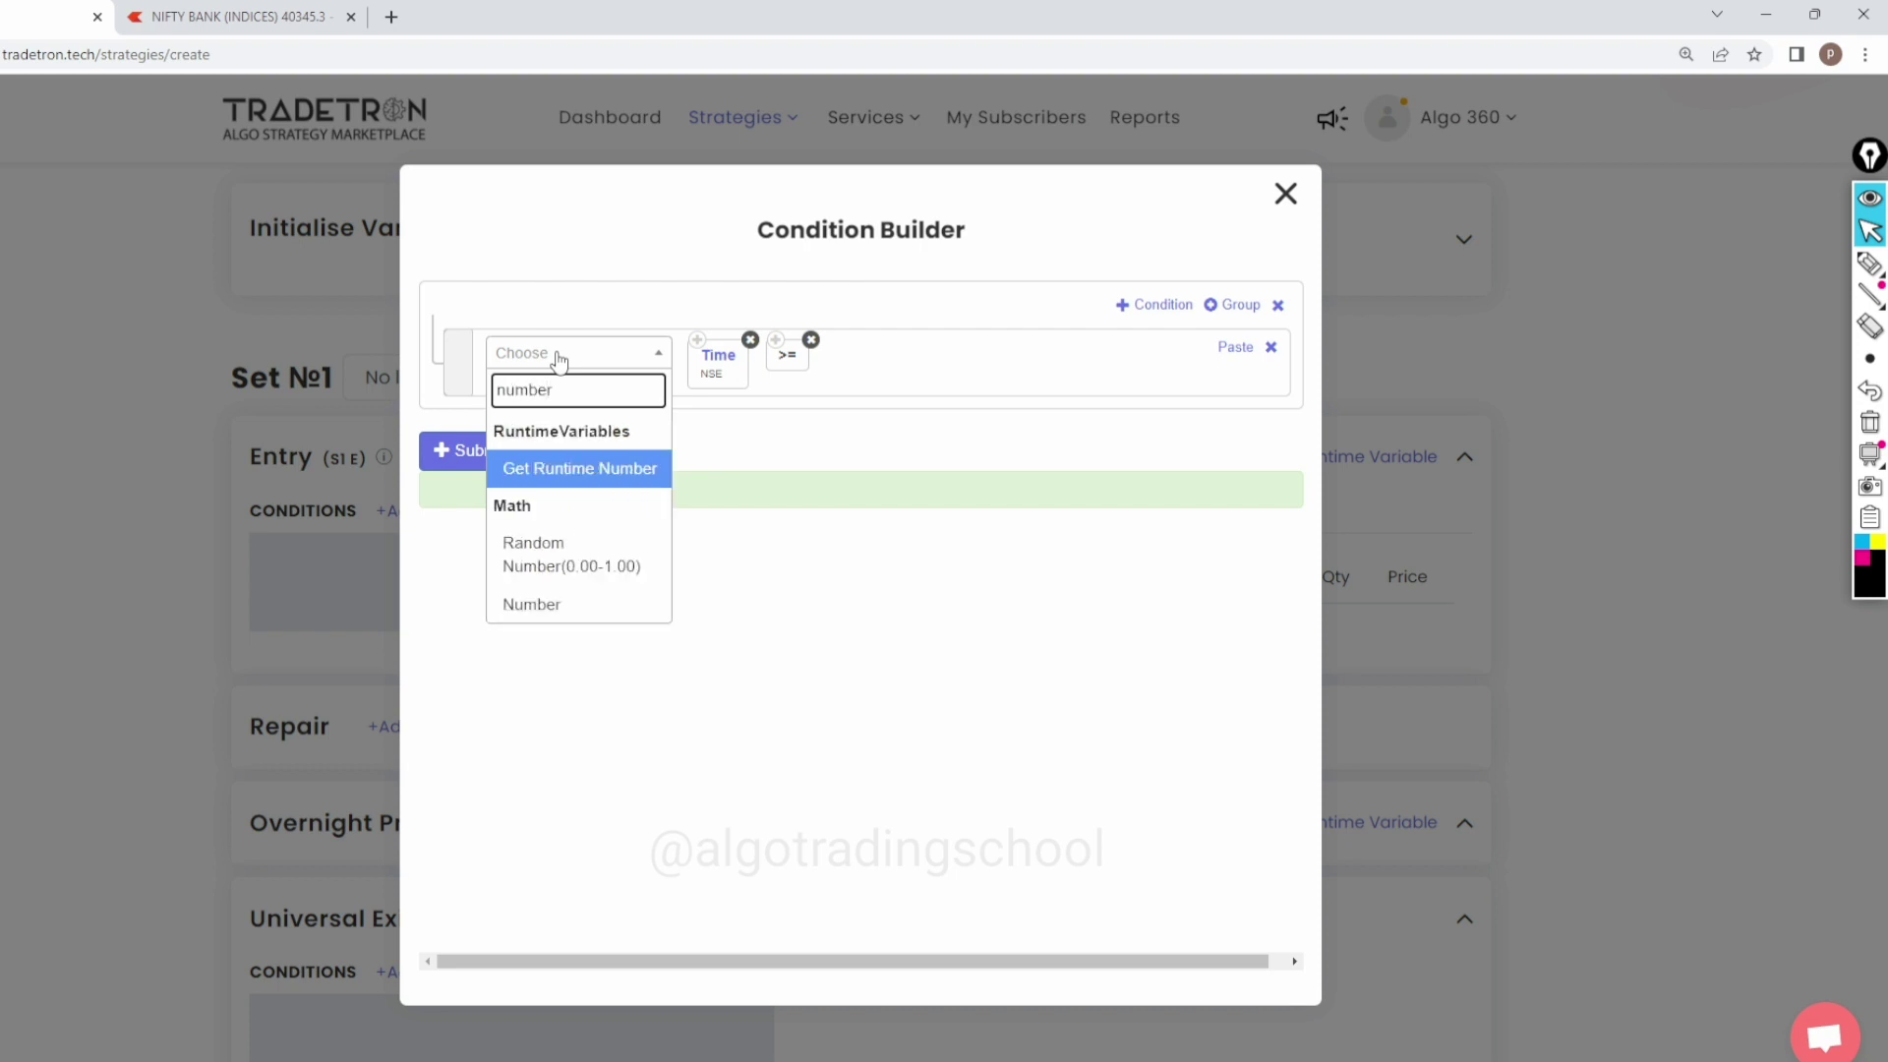
left_click(549, 602)
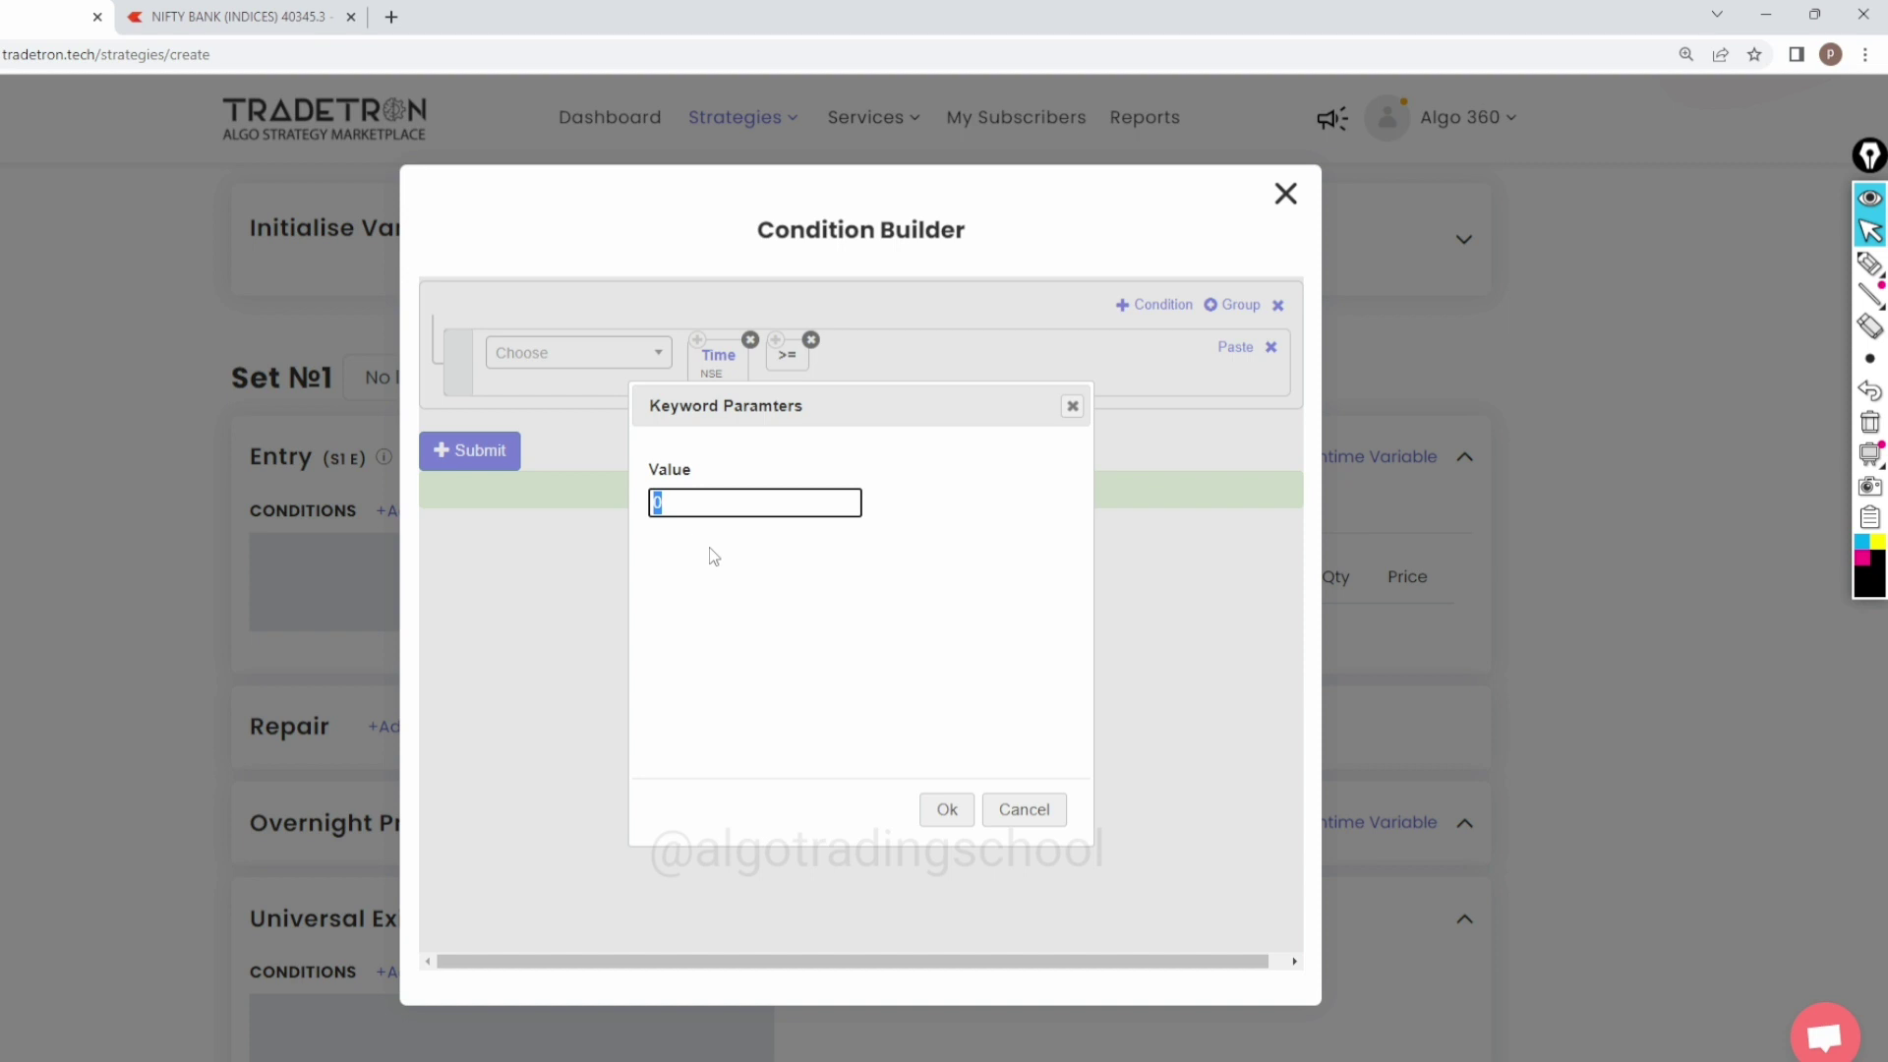
type("930")
left_click(945, 817)
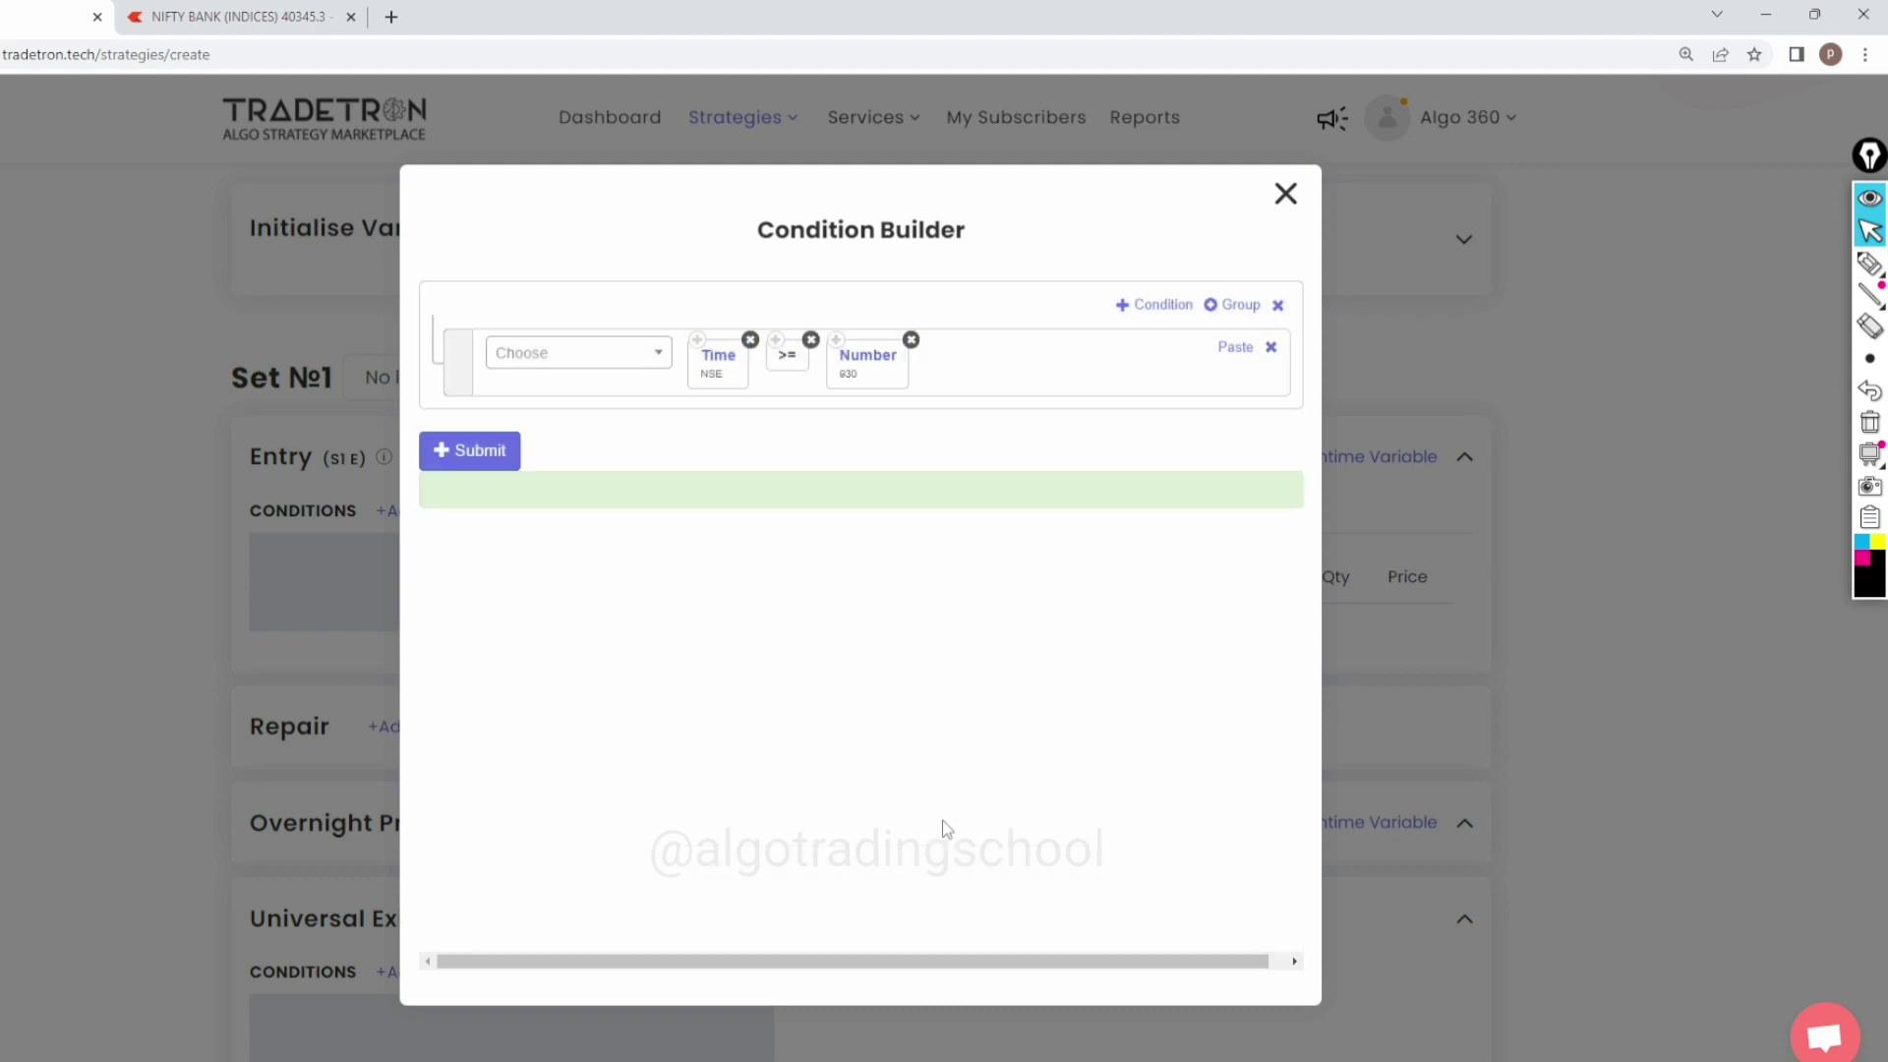
Step: Add a second entry condition, copy the Time NSE keyword into it and append the <= operator
left_click(1161, 304)
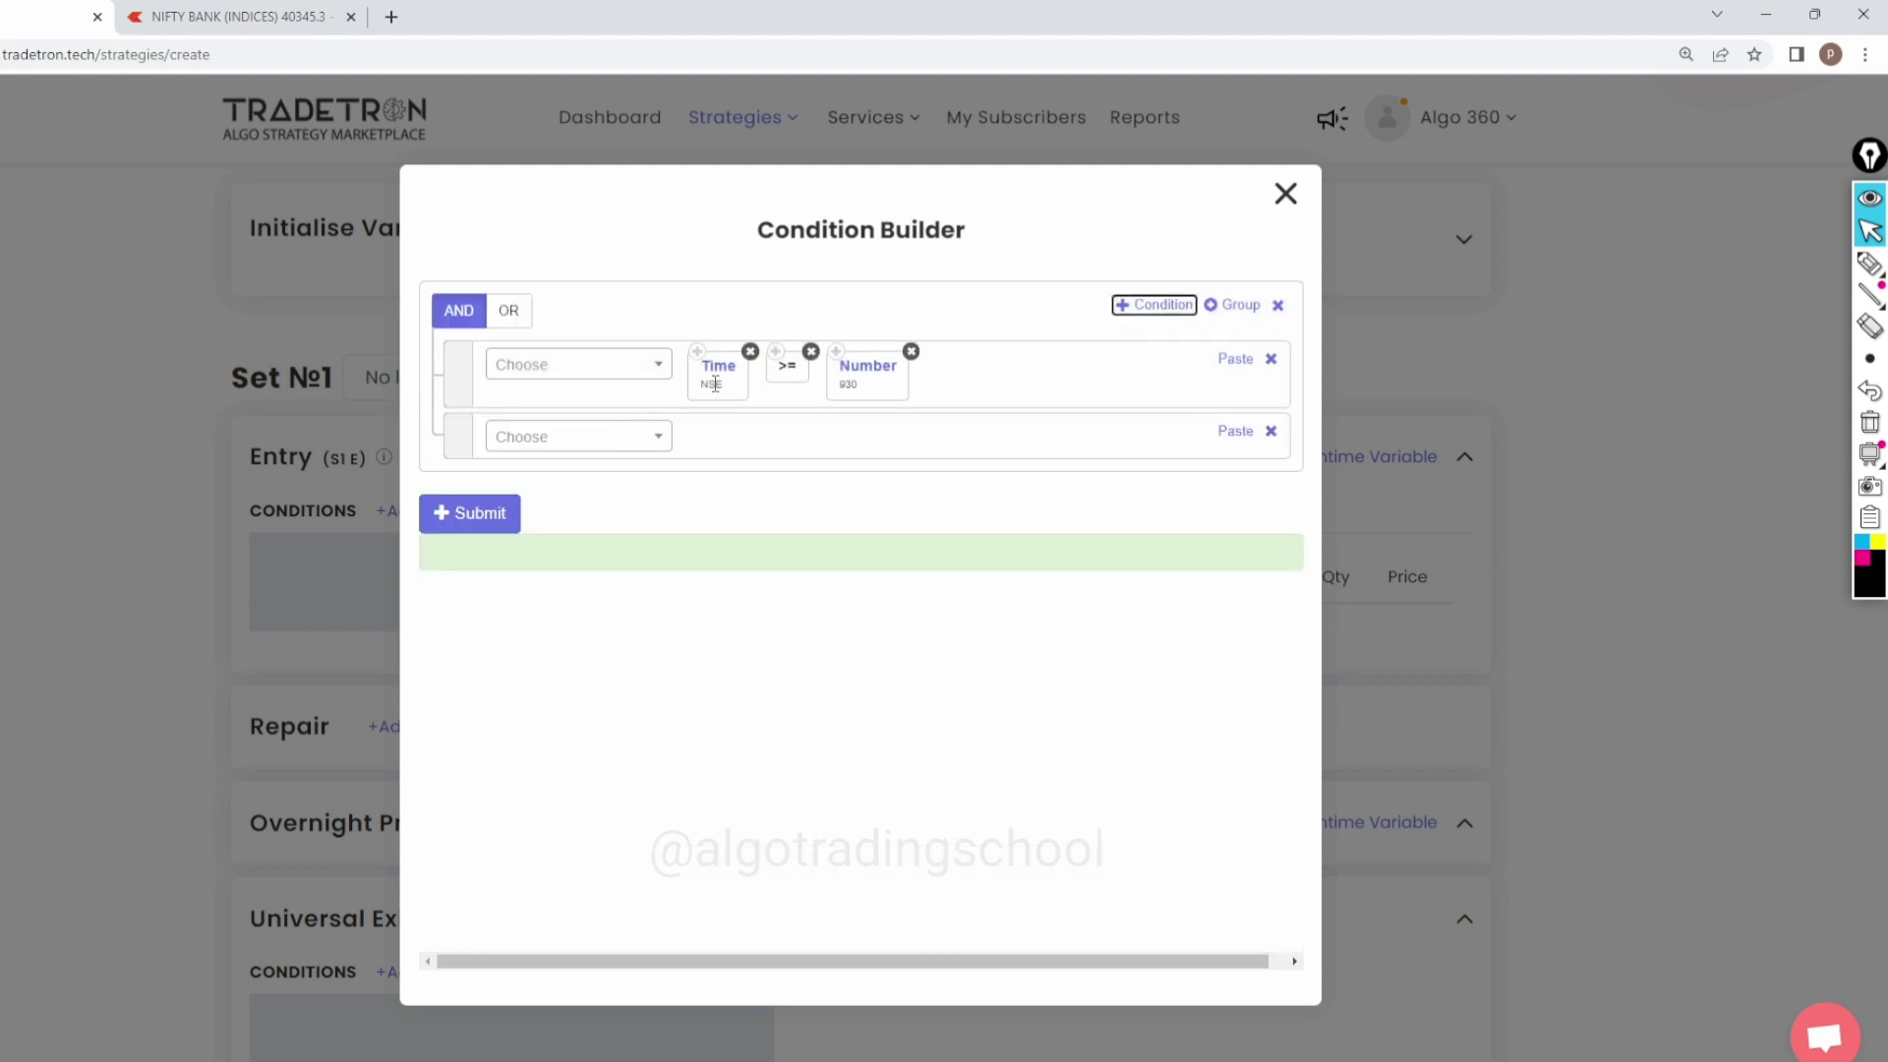
left_click(695, 356)
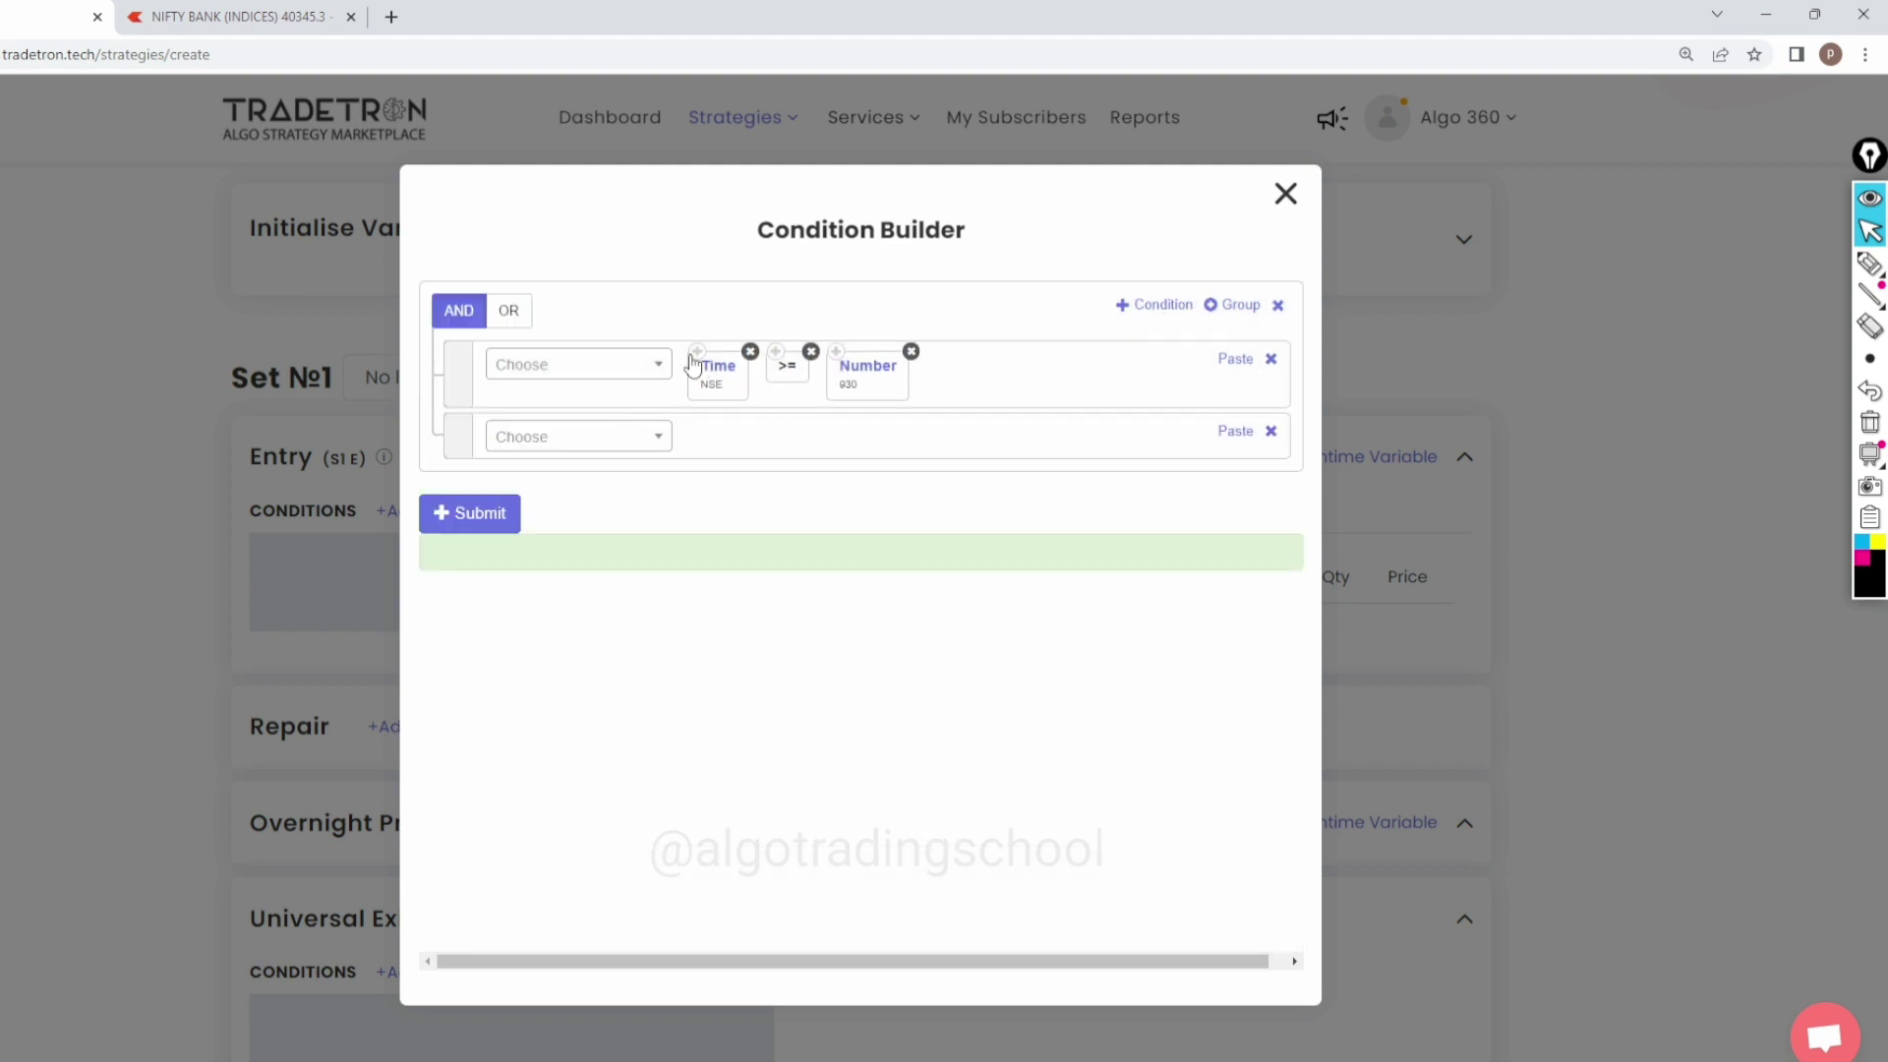
left_click(1235, 431)
left_click(543, 438)
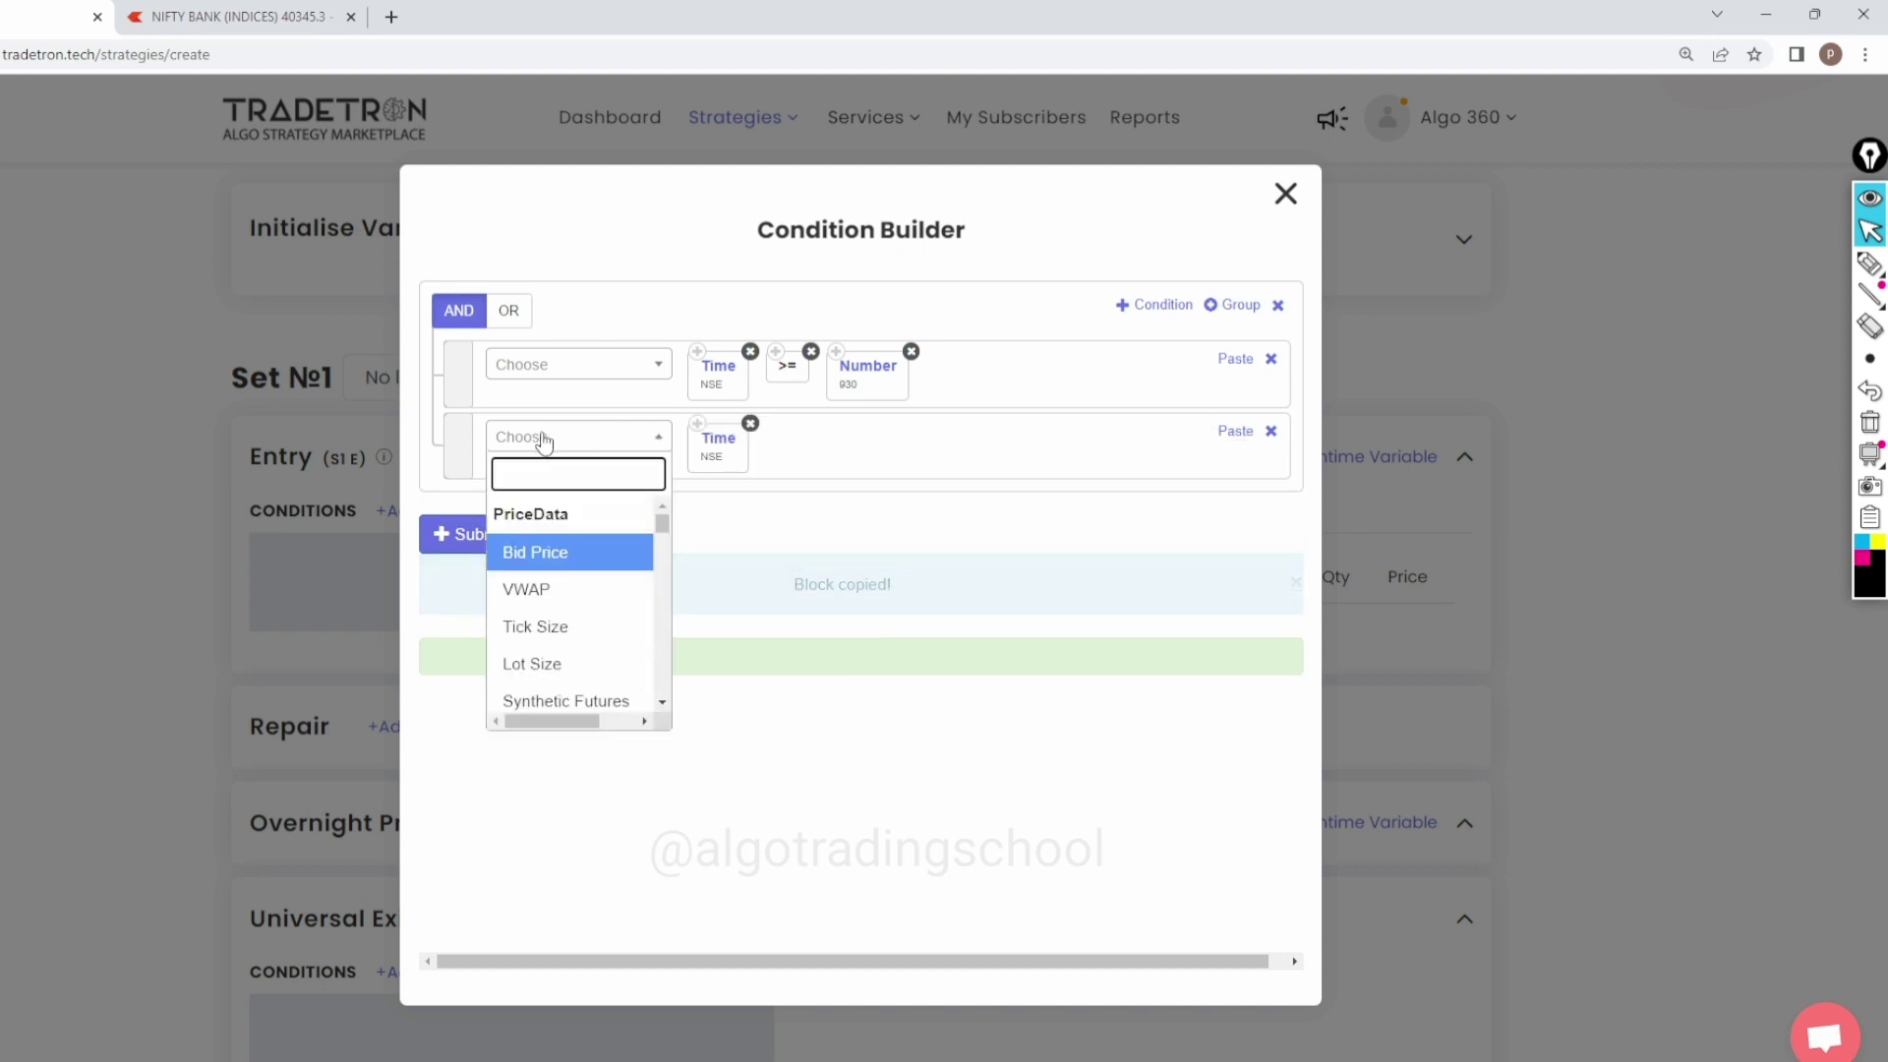
type("<")
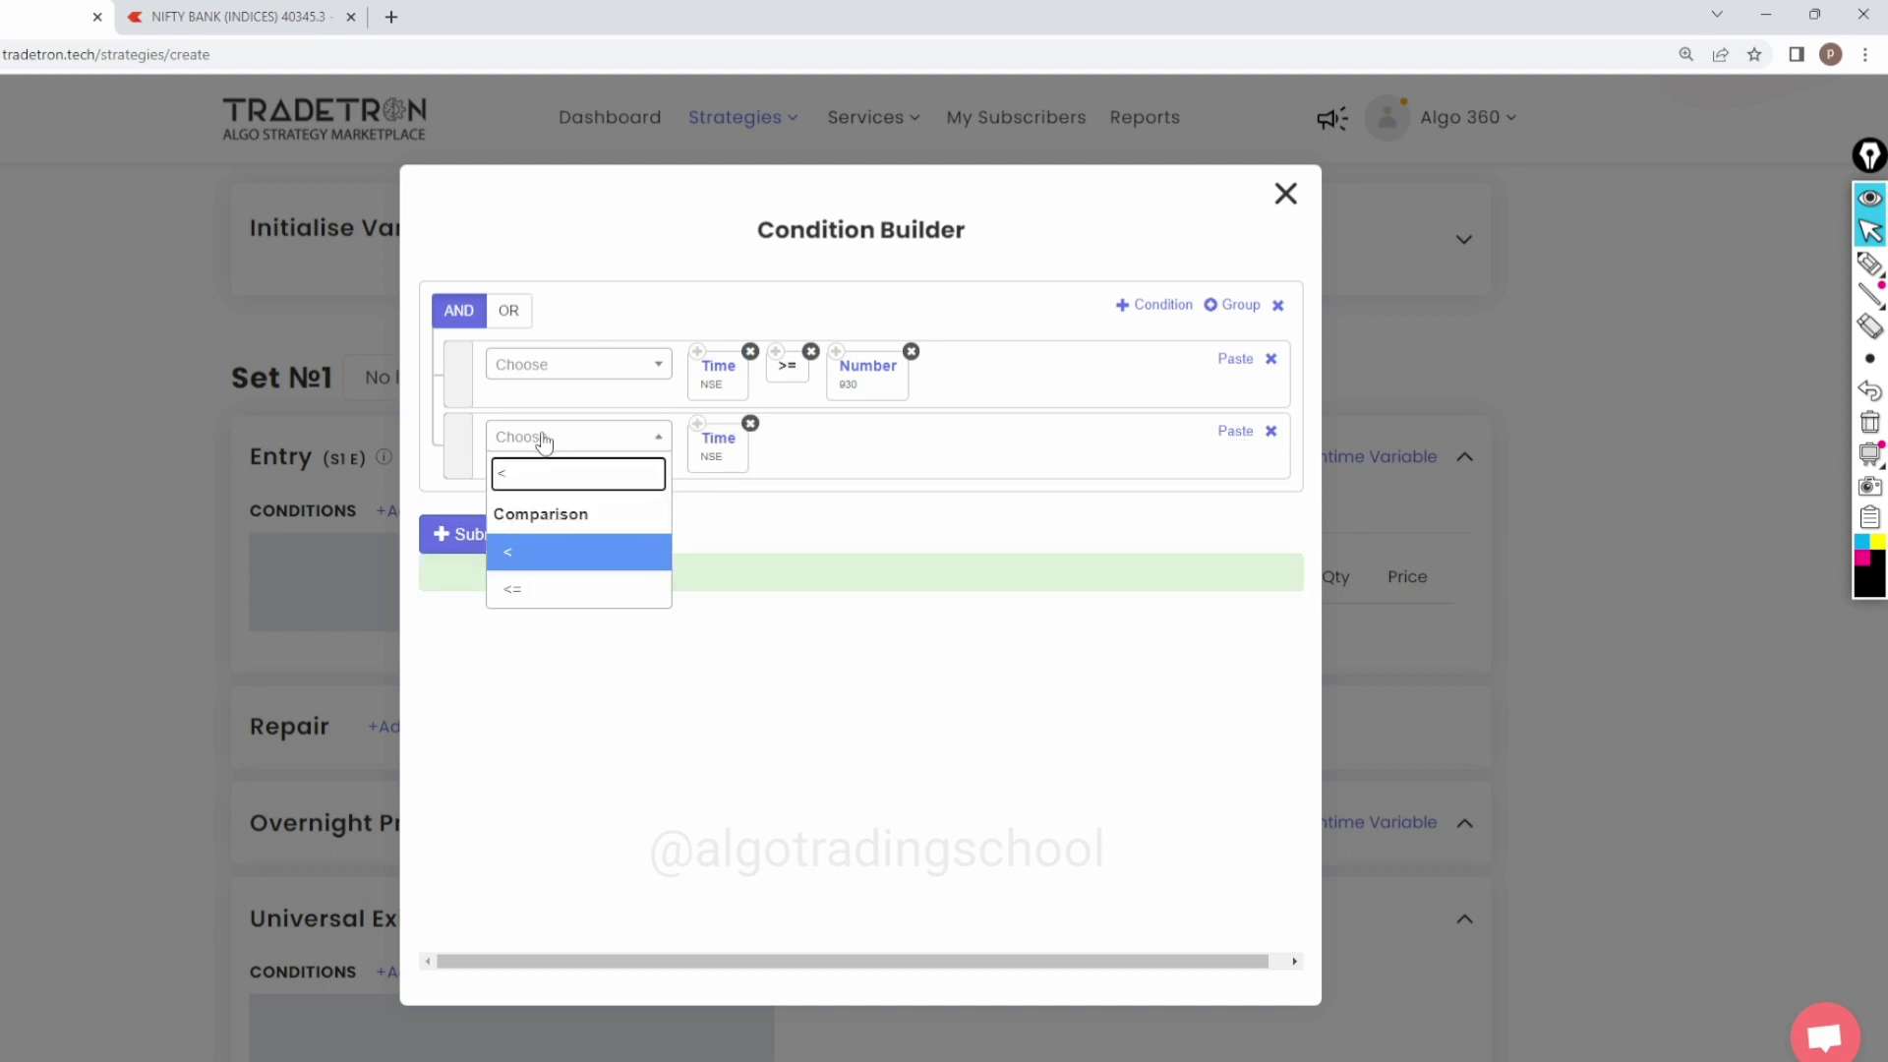
left_click(562, 588)
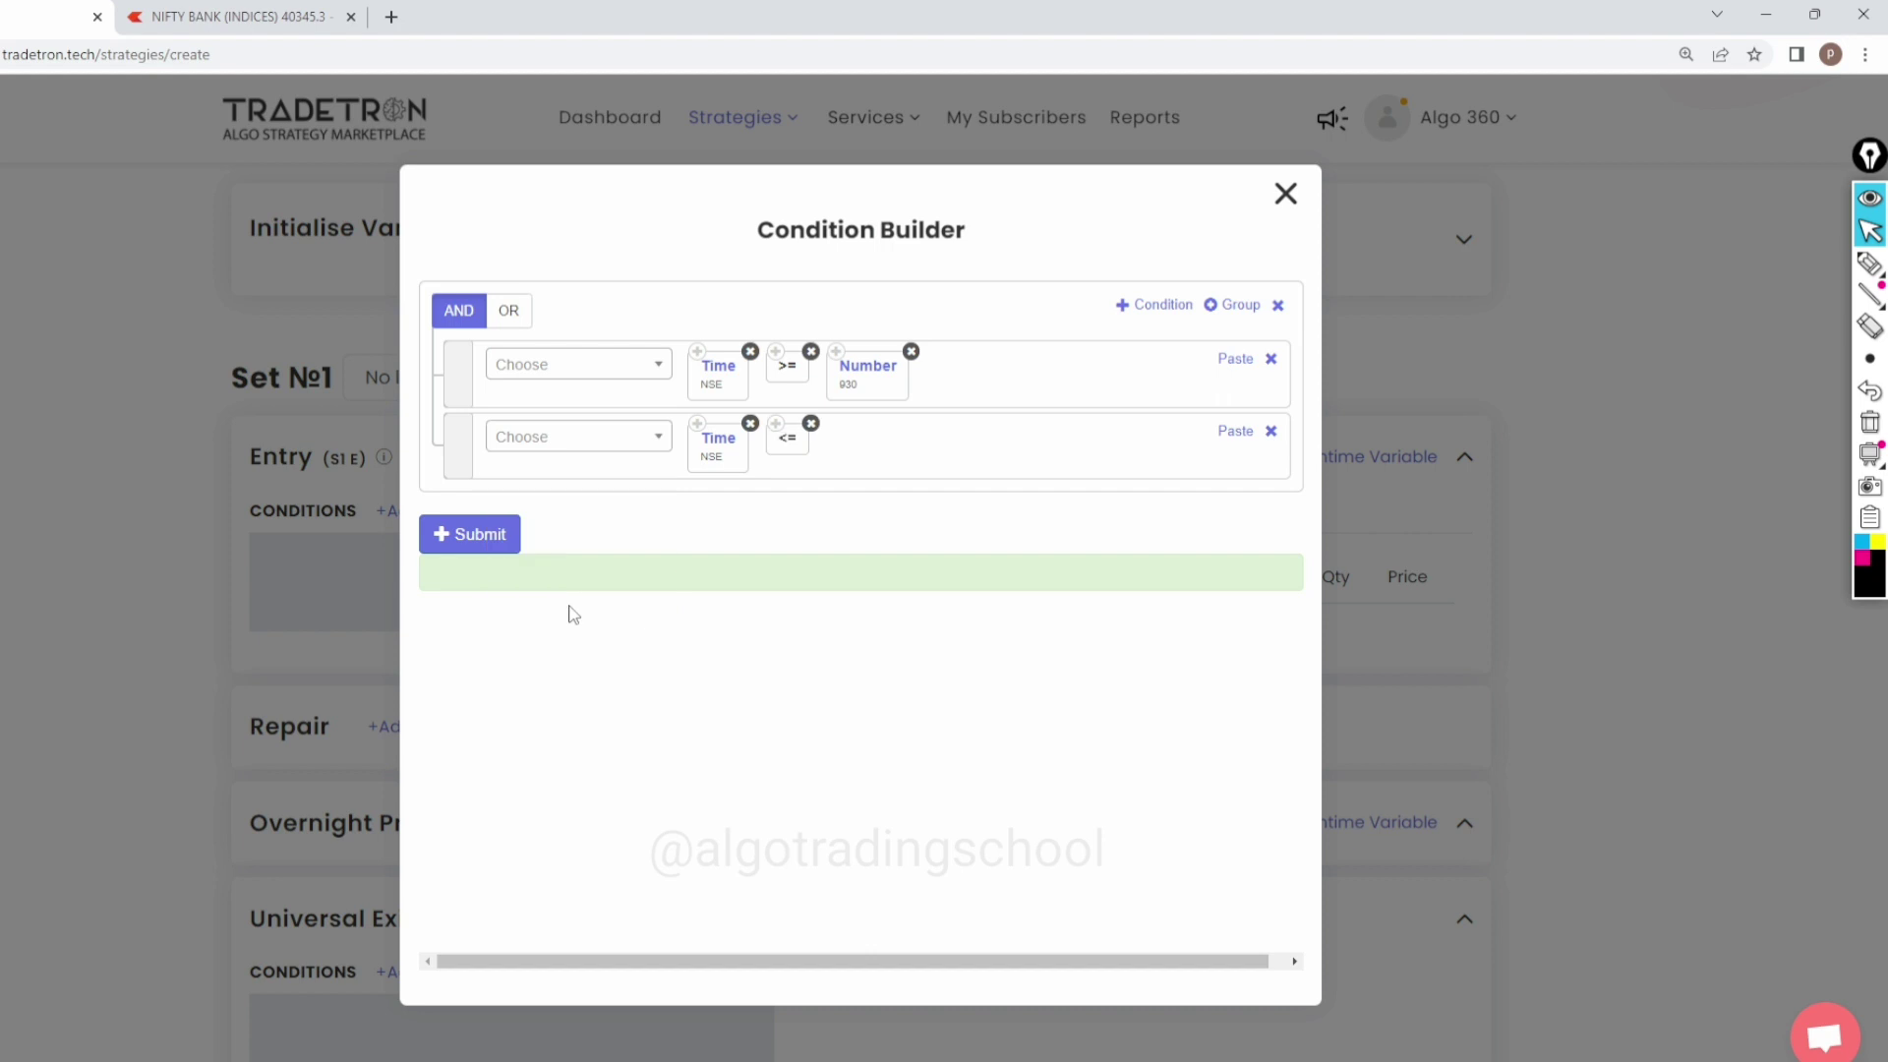
Step: Copy the Number keyword from the first condition into the second and set its value to 1455
left_click(836, 356)
left_click(1235, 431)
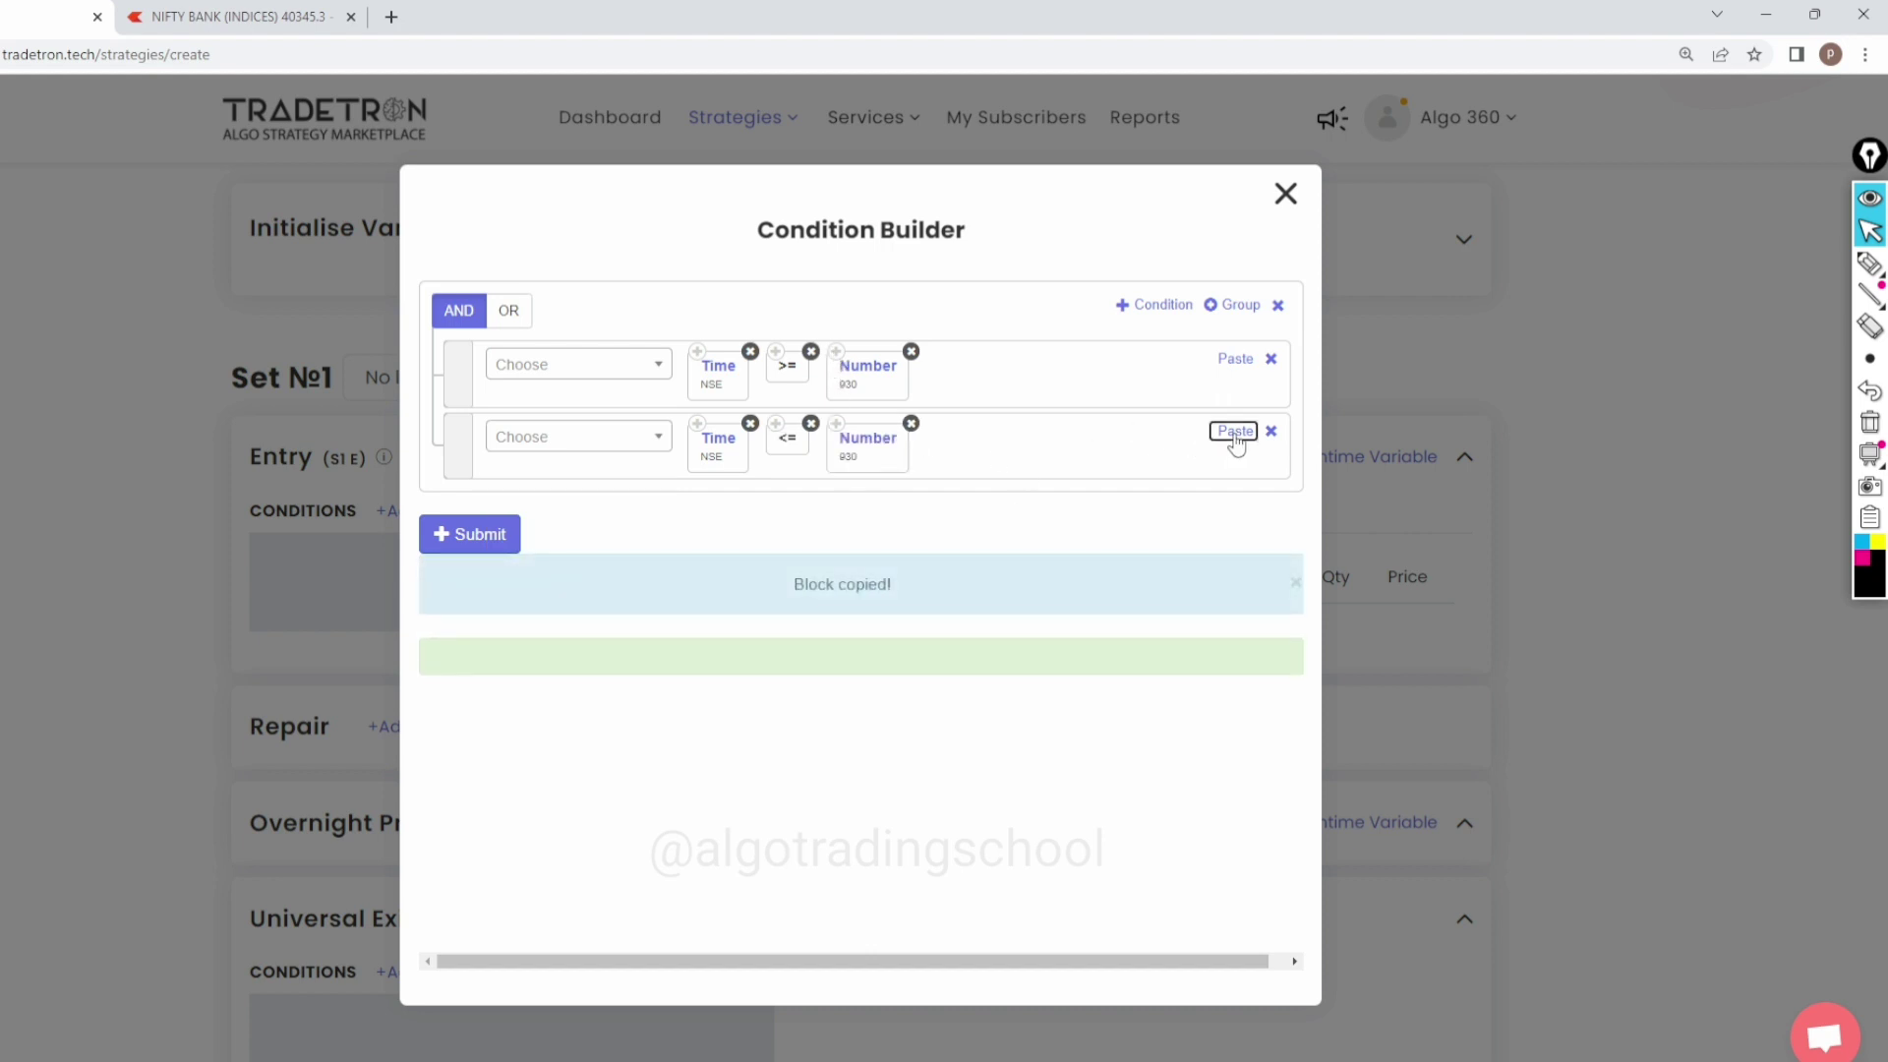
left_click(890, 441)
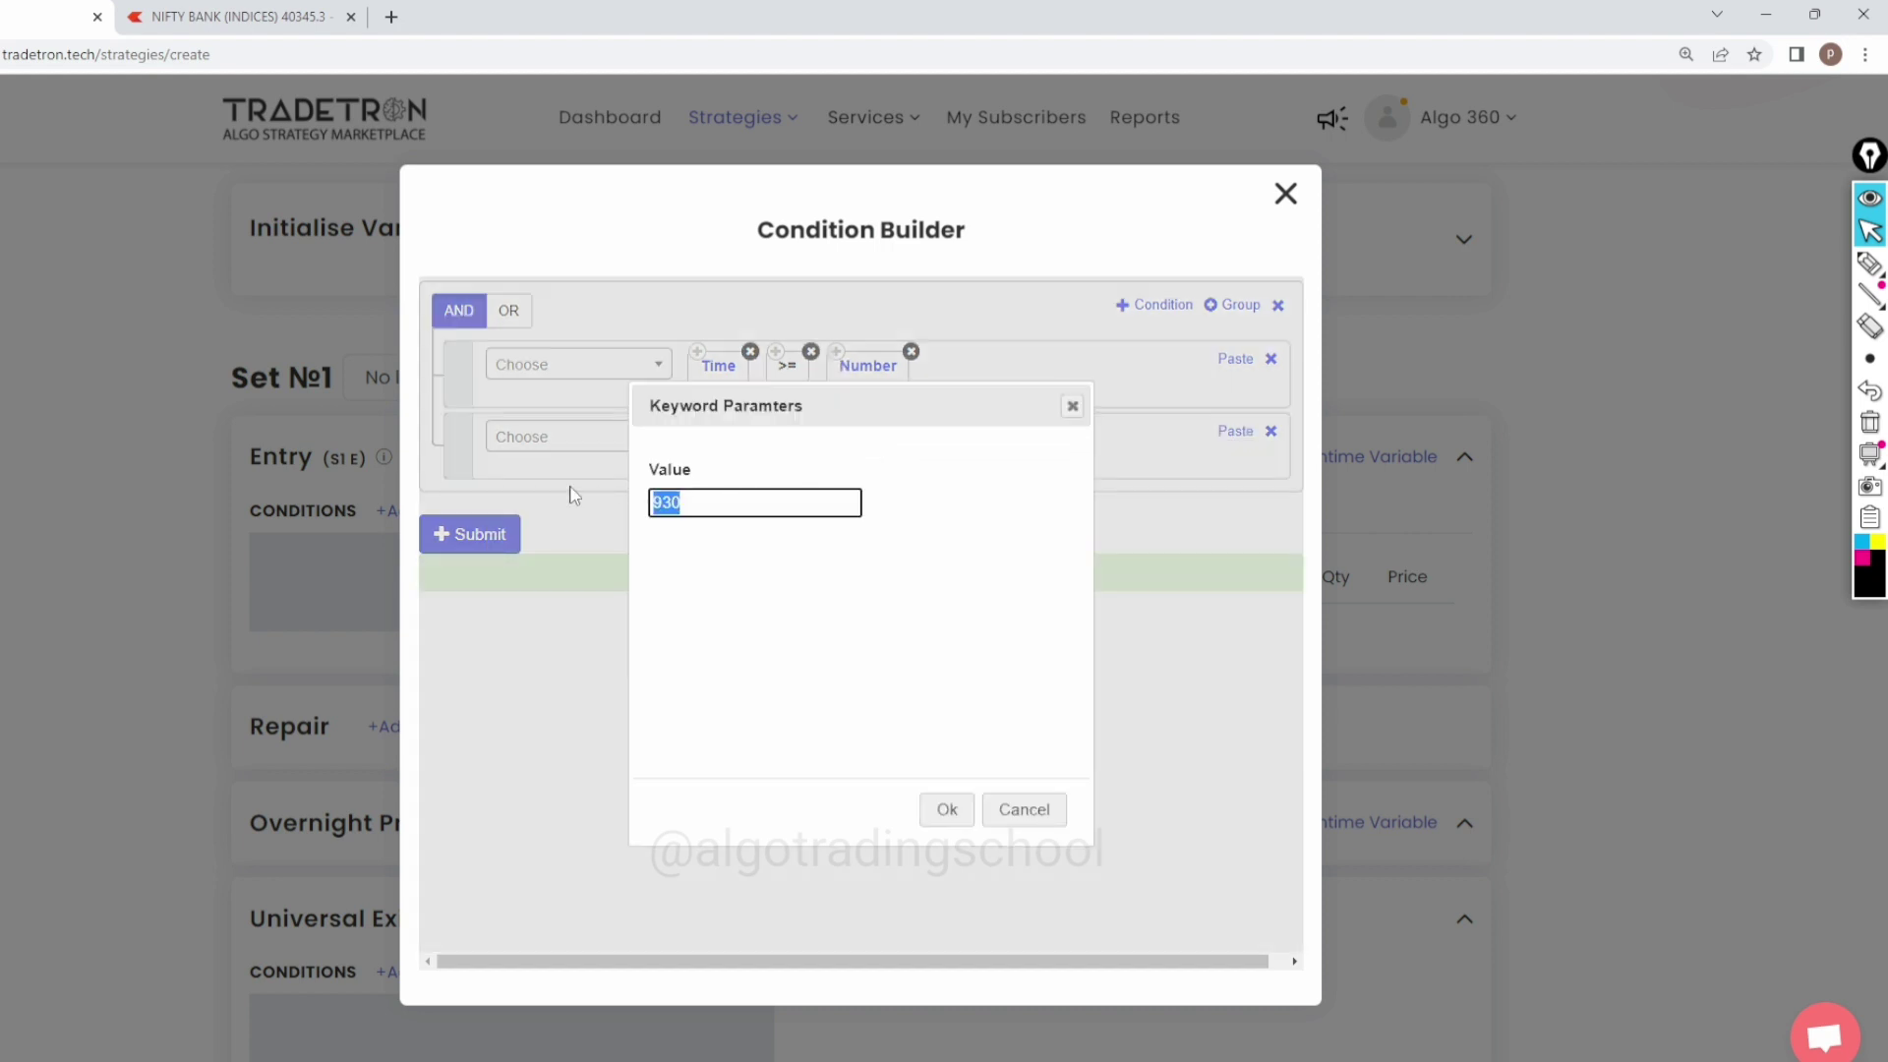
type("1455")
left_click(947, 809)
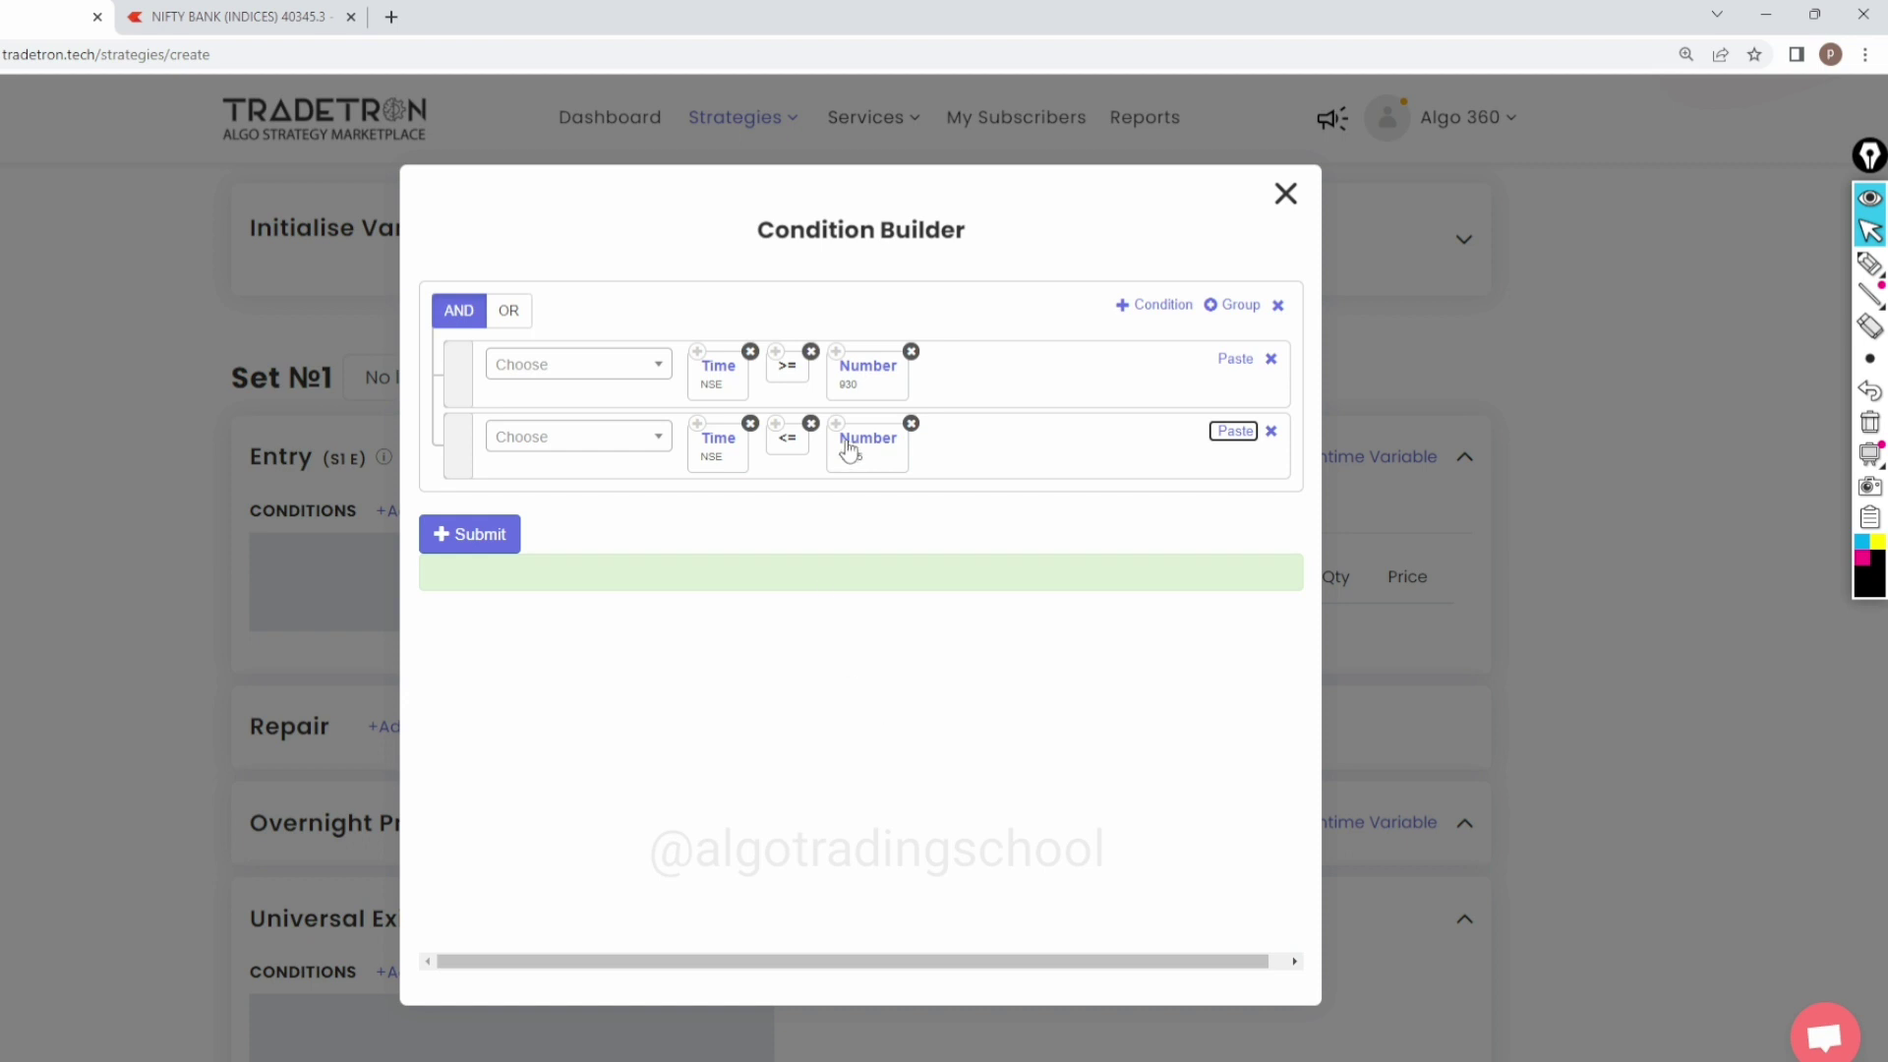
Step: Add a third entry condition and choose the Positions Detail keyword for it
left_click(1162, 306)
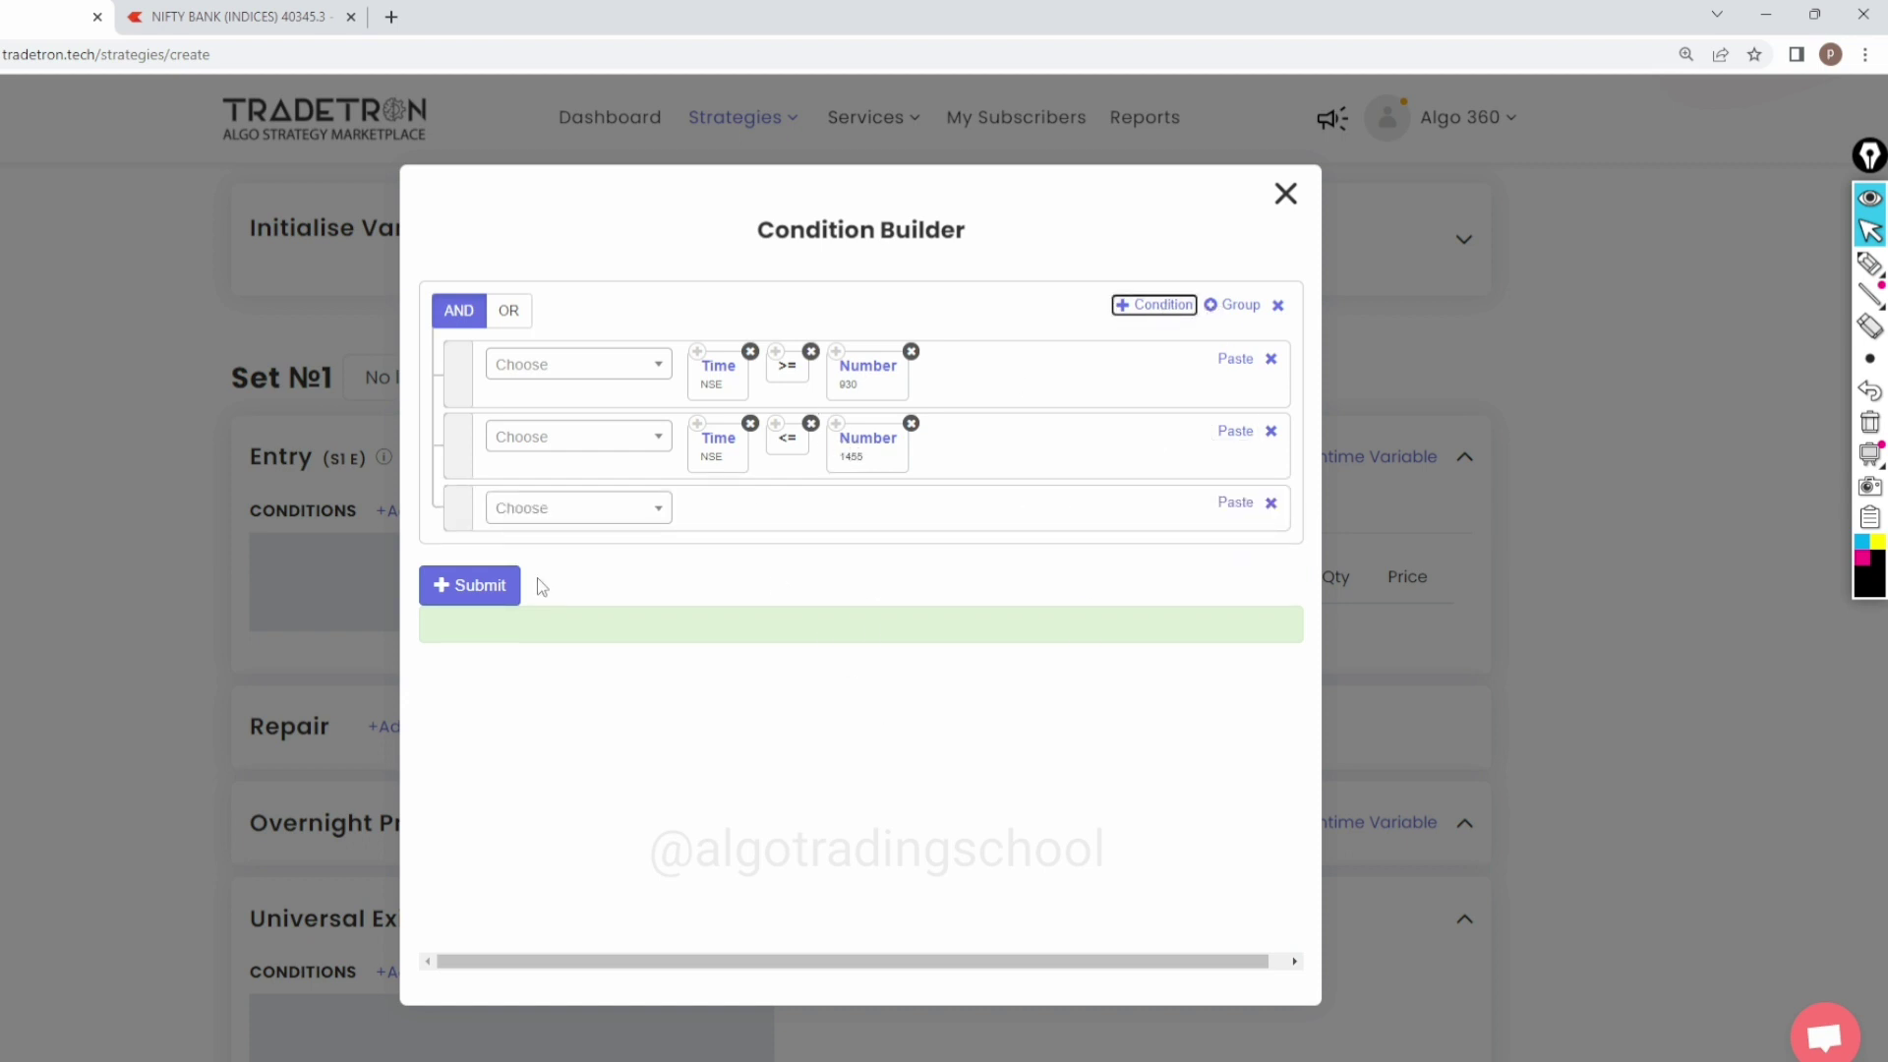
left_click(553, 519)
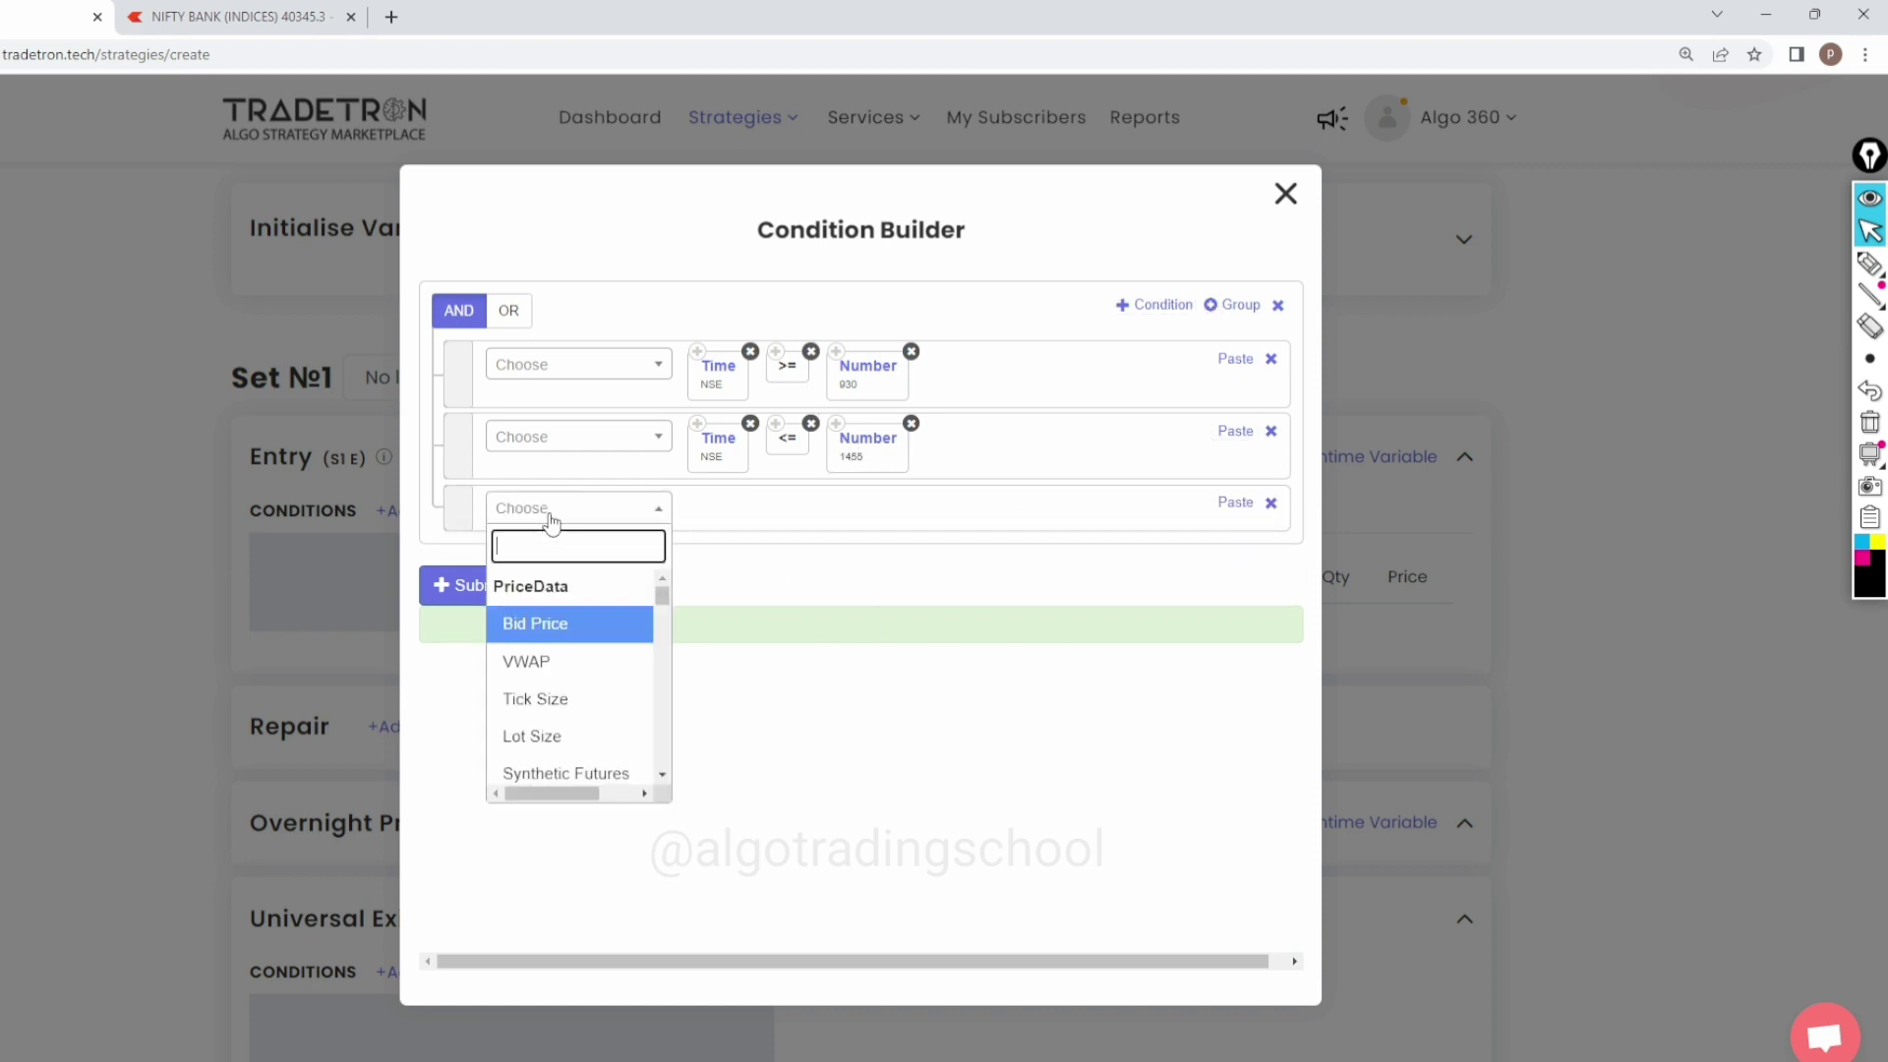
type("pos")
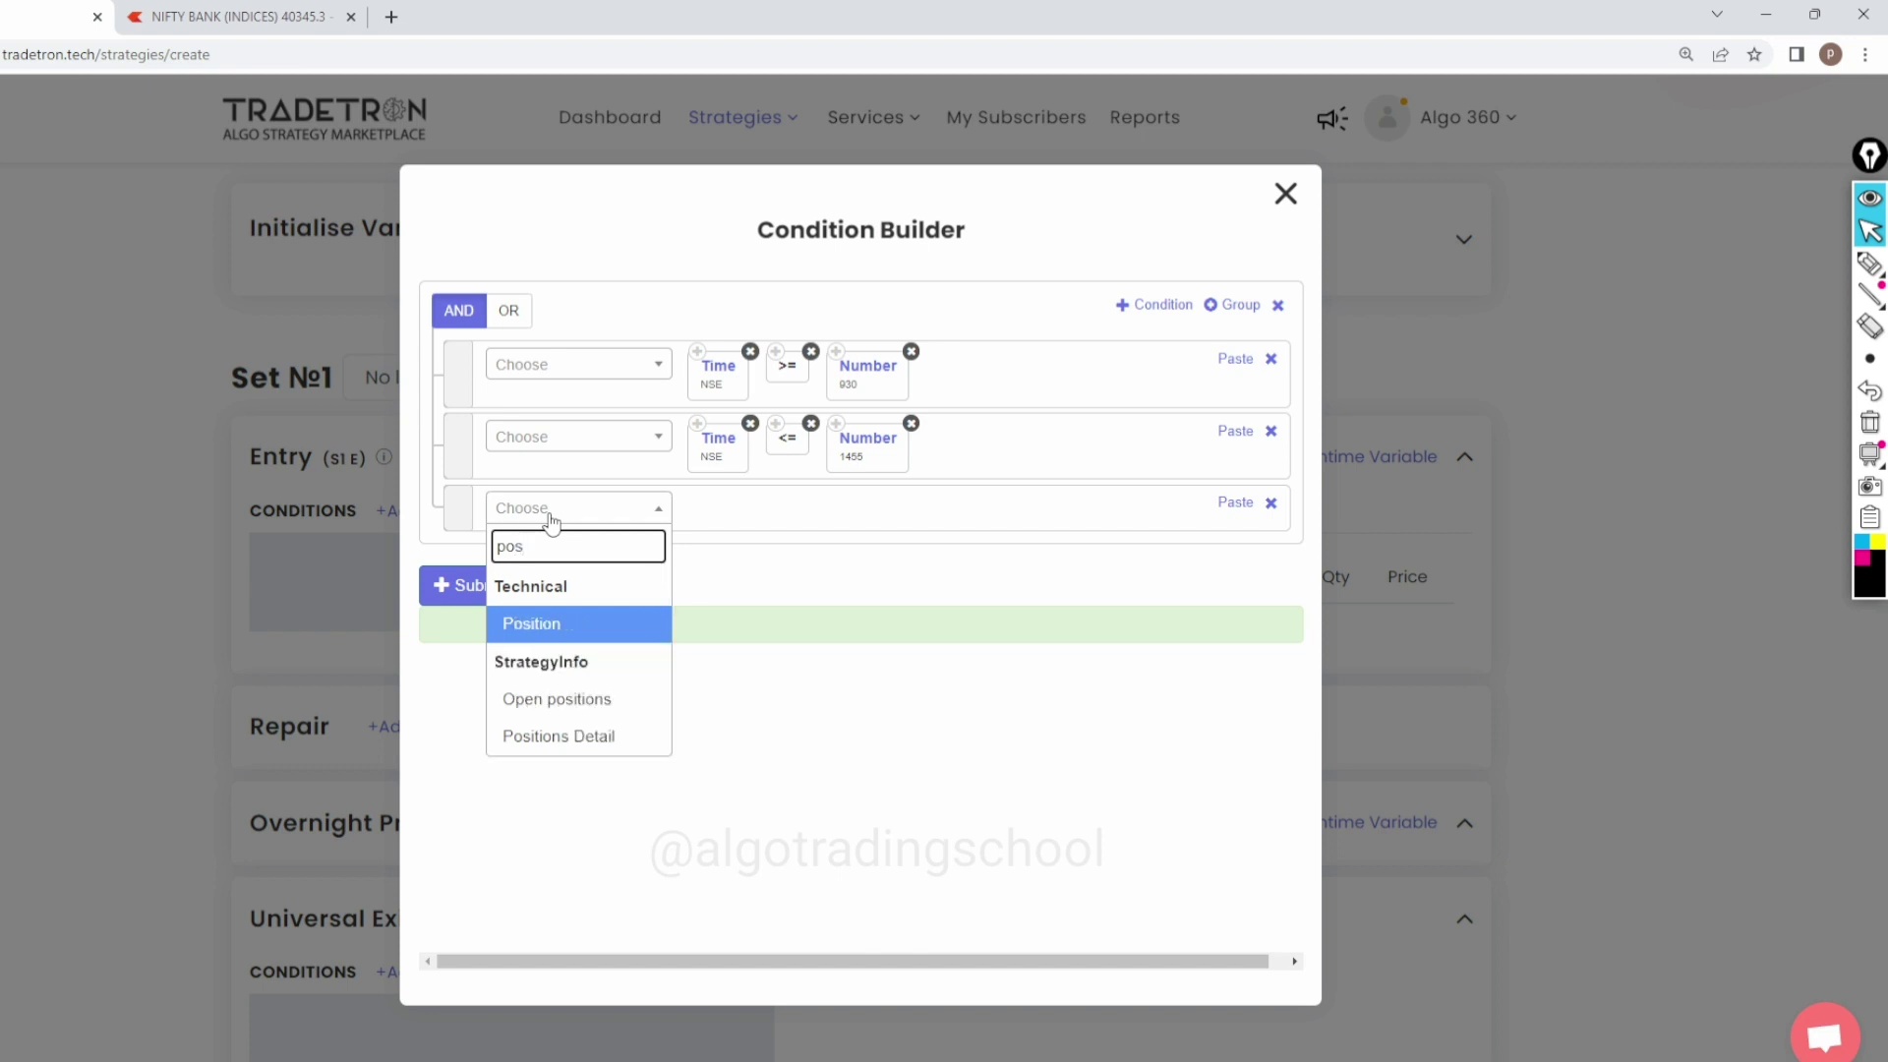
left_click(600, 737)
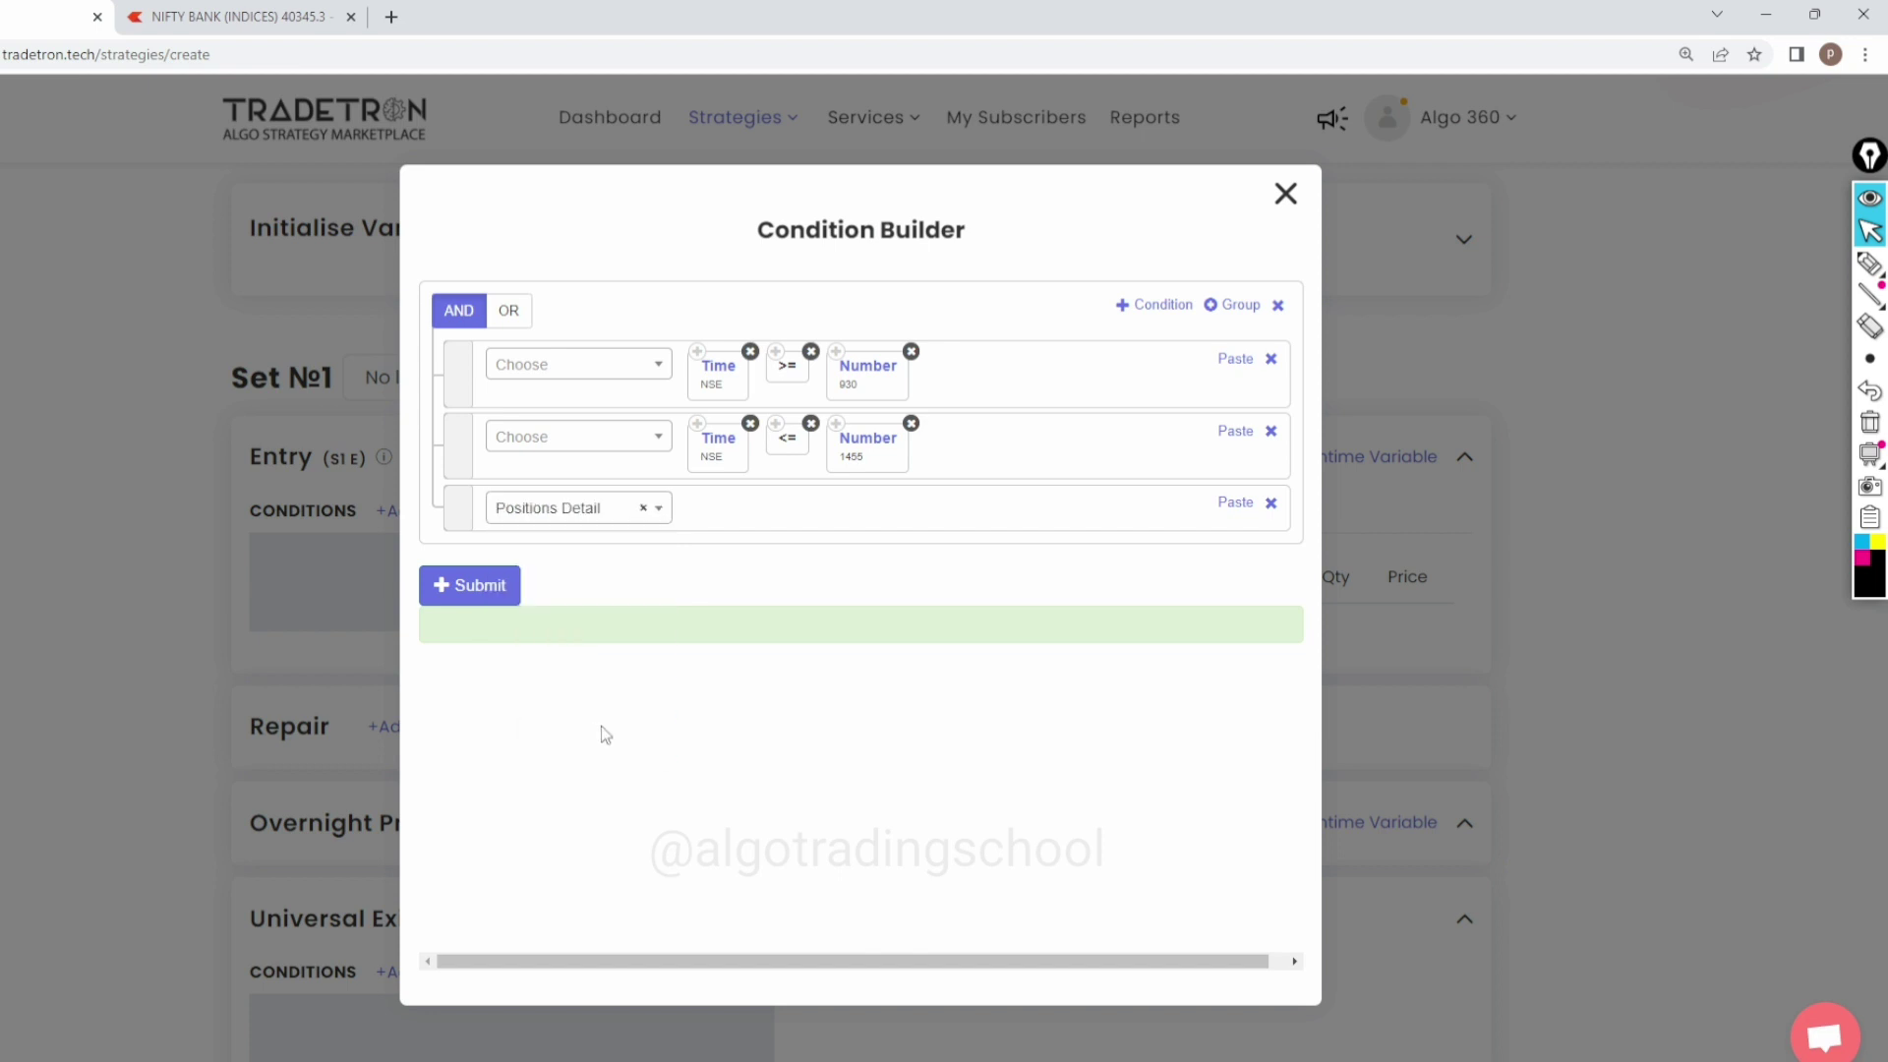
Step: Configure Positions Detail with condition type Entry, transaction type S, quantity as the measure and NIFTY BANK as the underlying
left_click(695, 408)
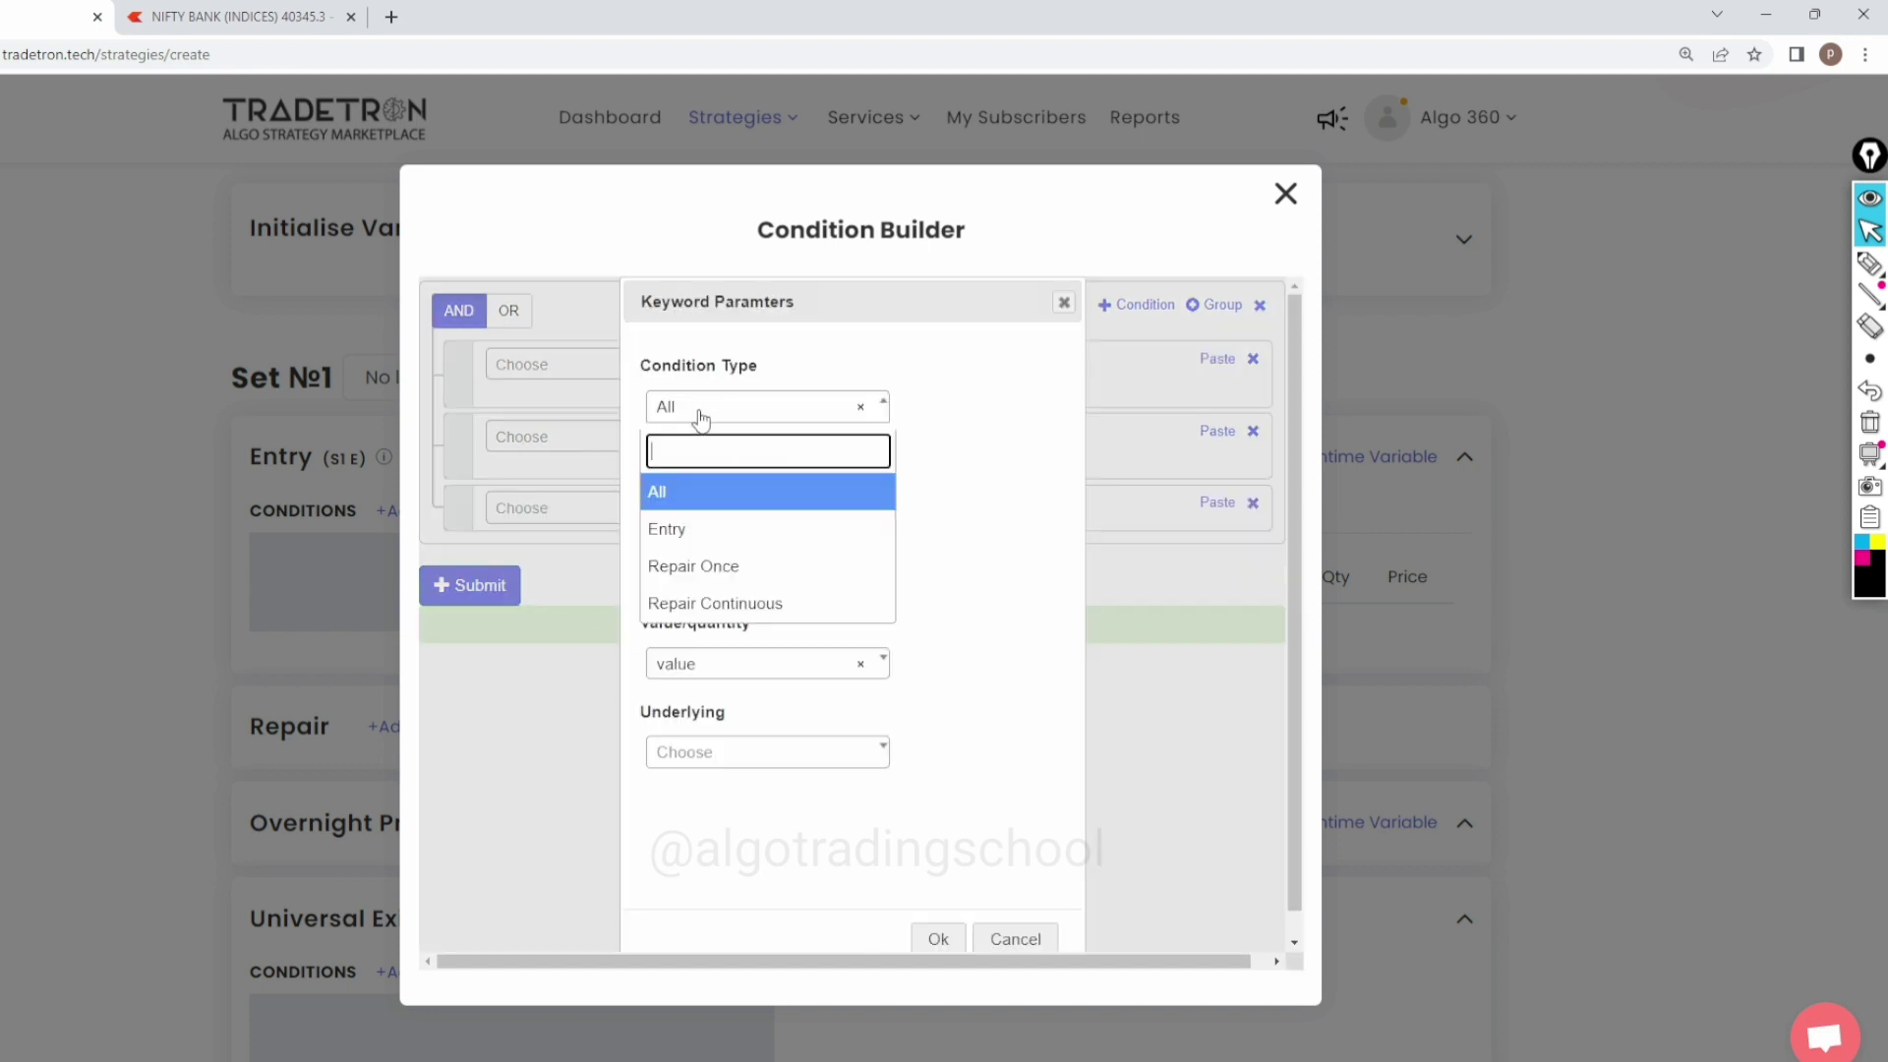
left_click(685, 529)
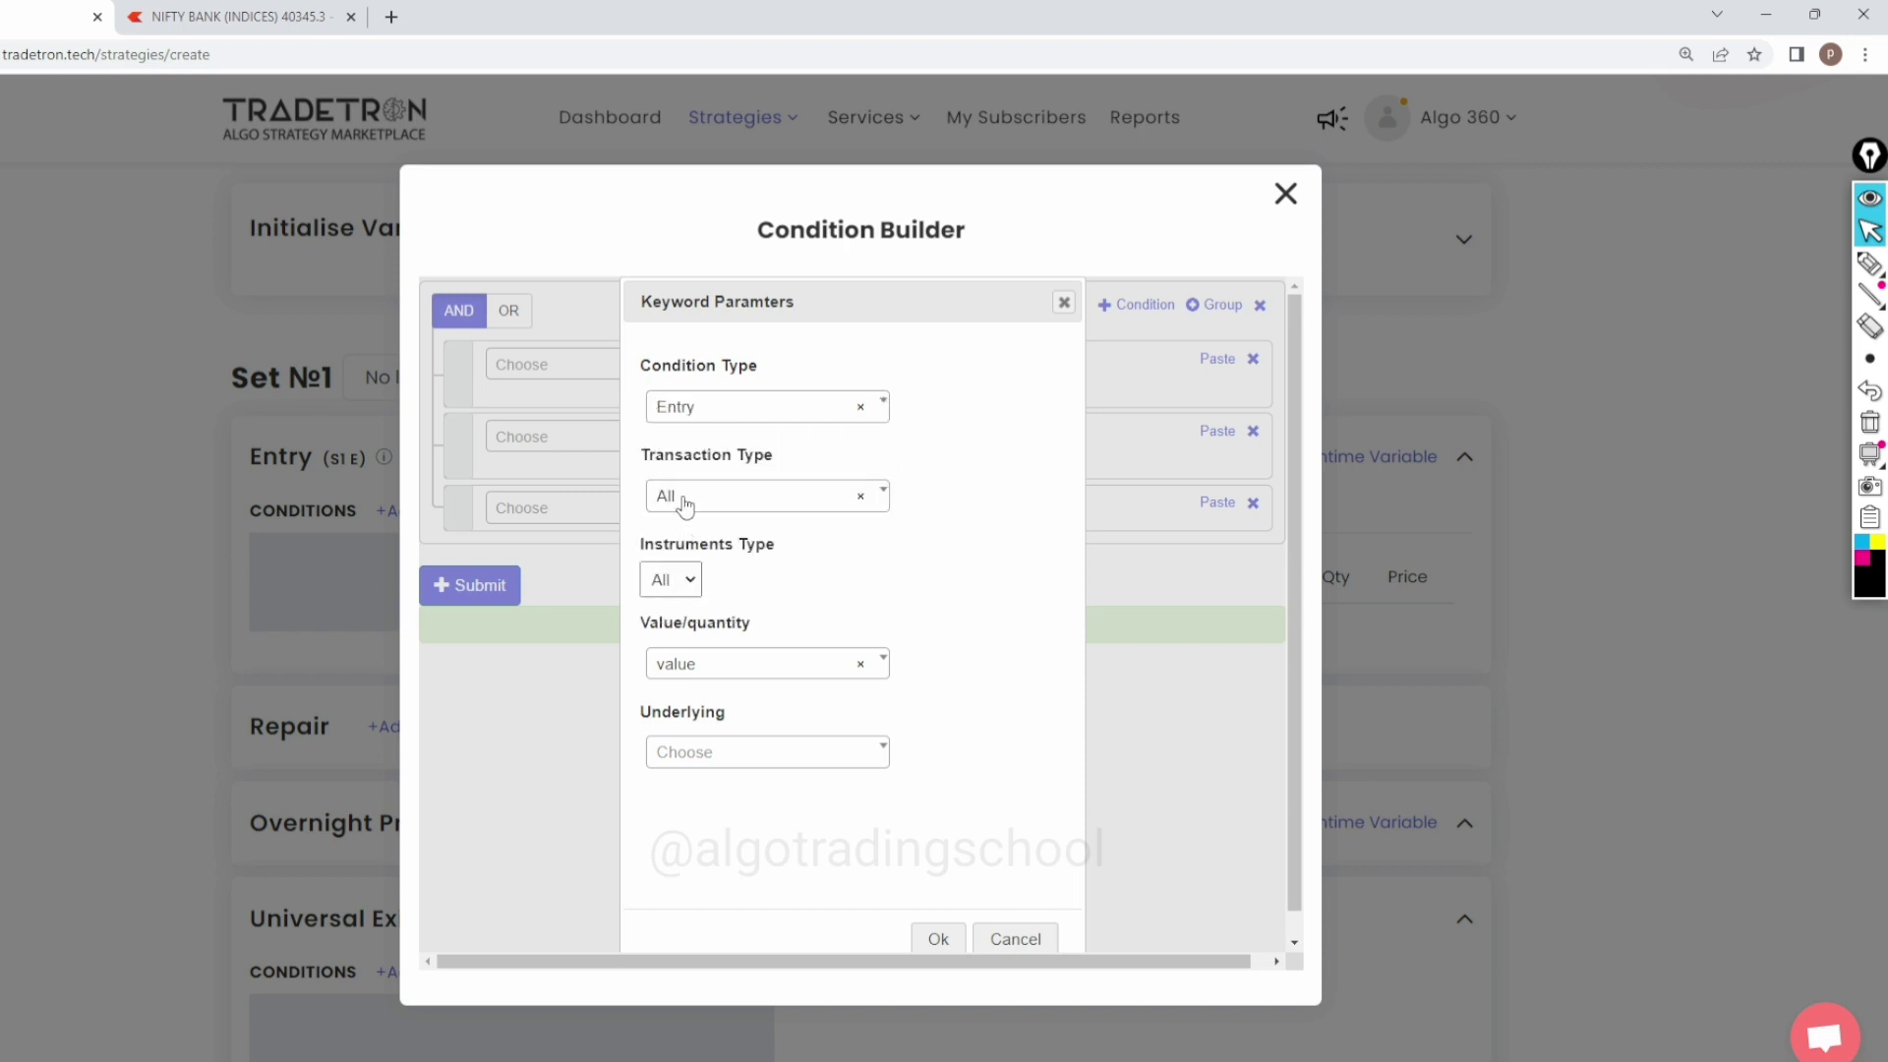
left_click(686, 502)
left_click(680, 656)
left_click(669, 671)
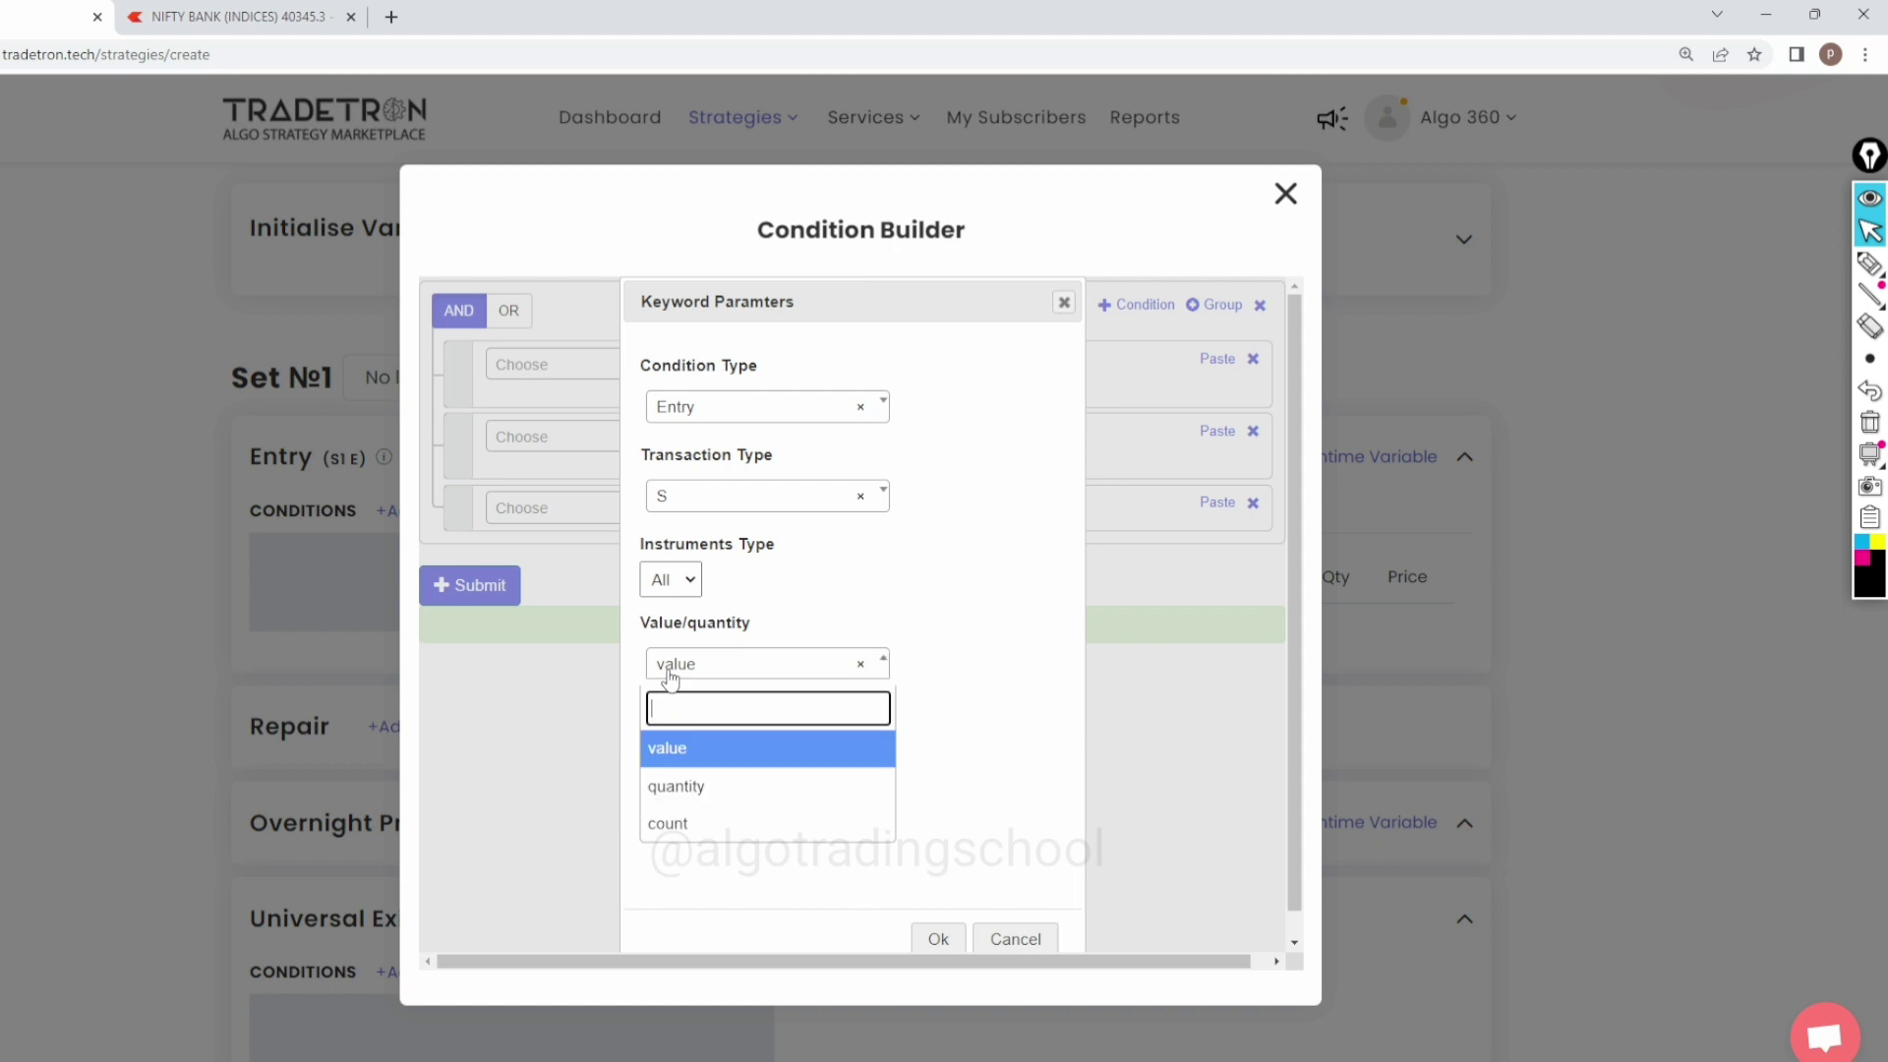
left_click(680, 792)
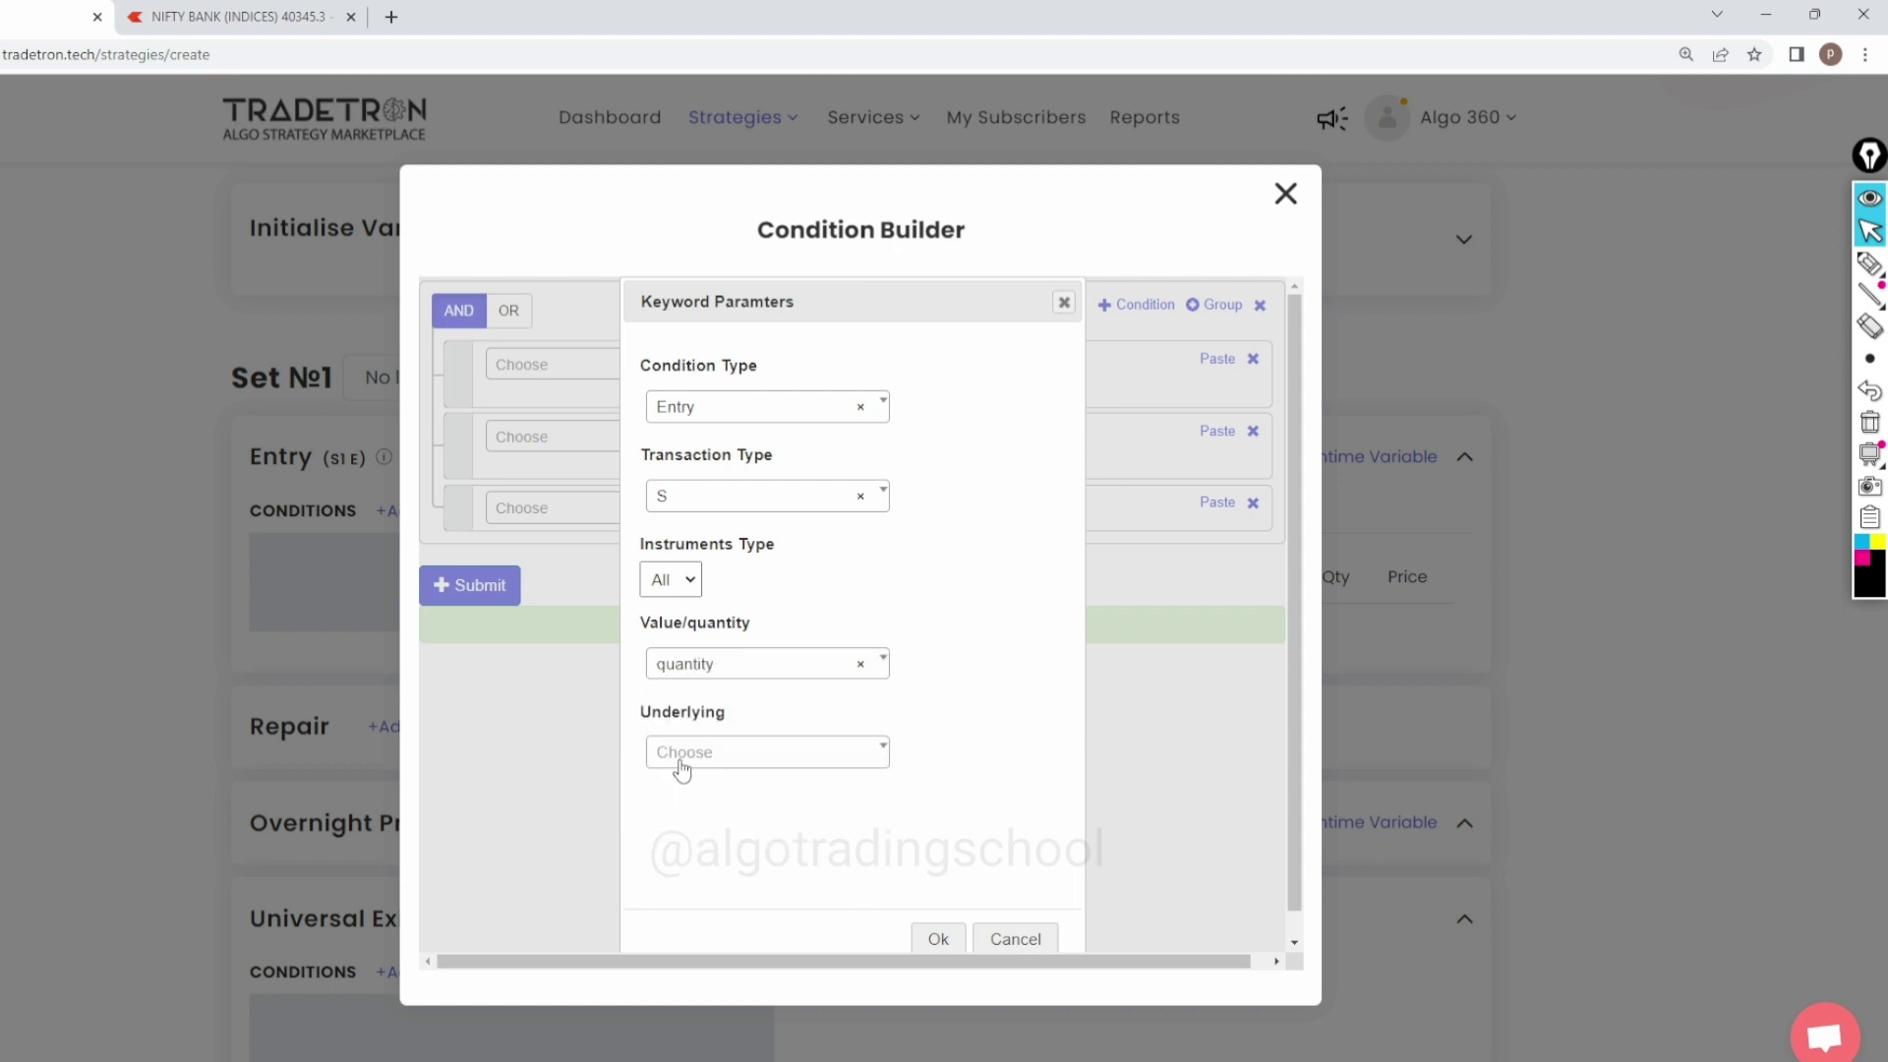
left_click(683, 757)
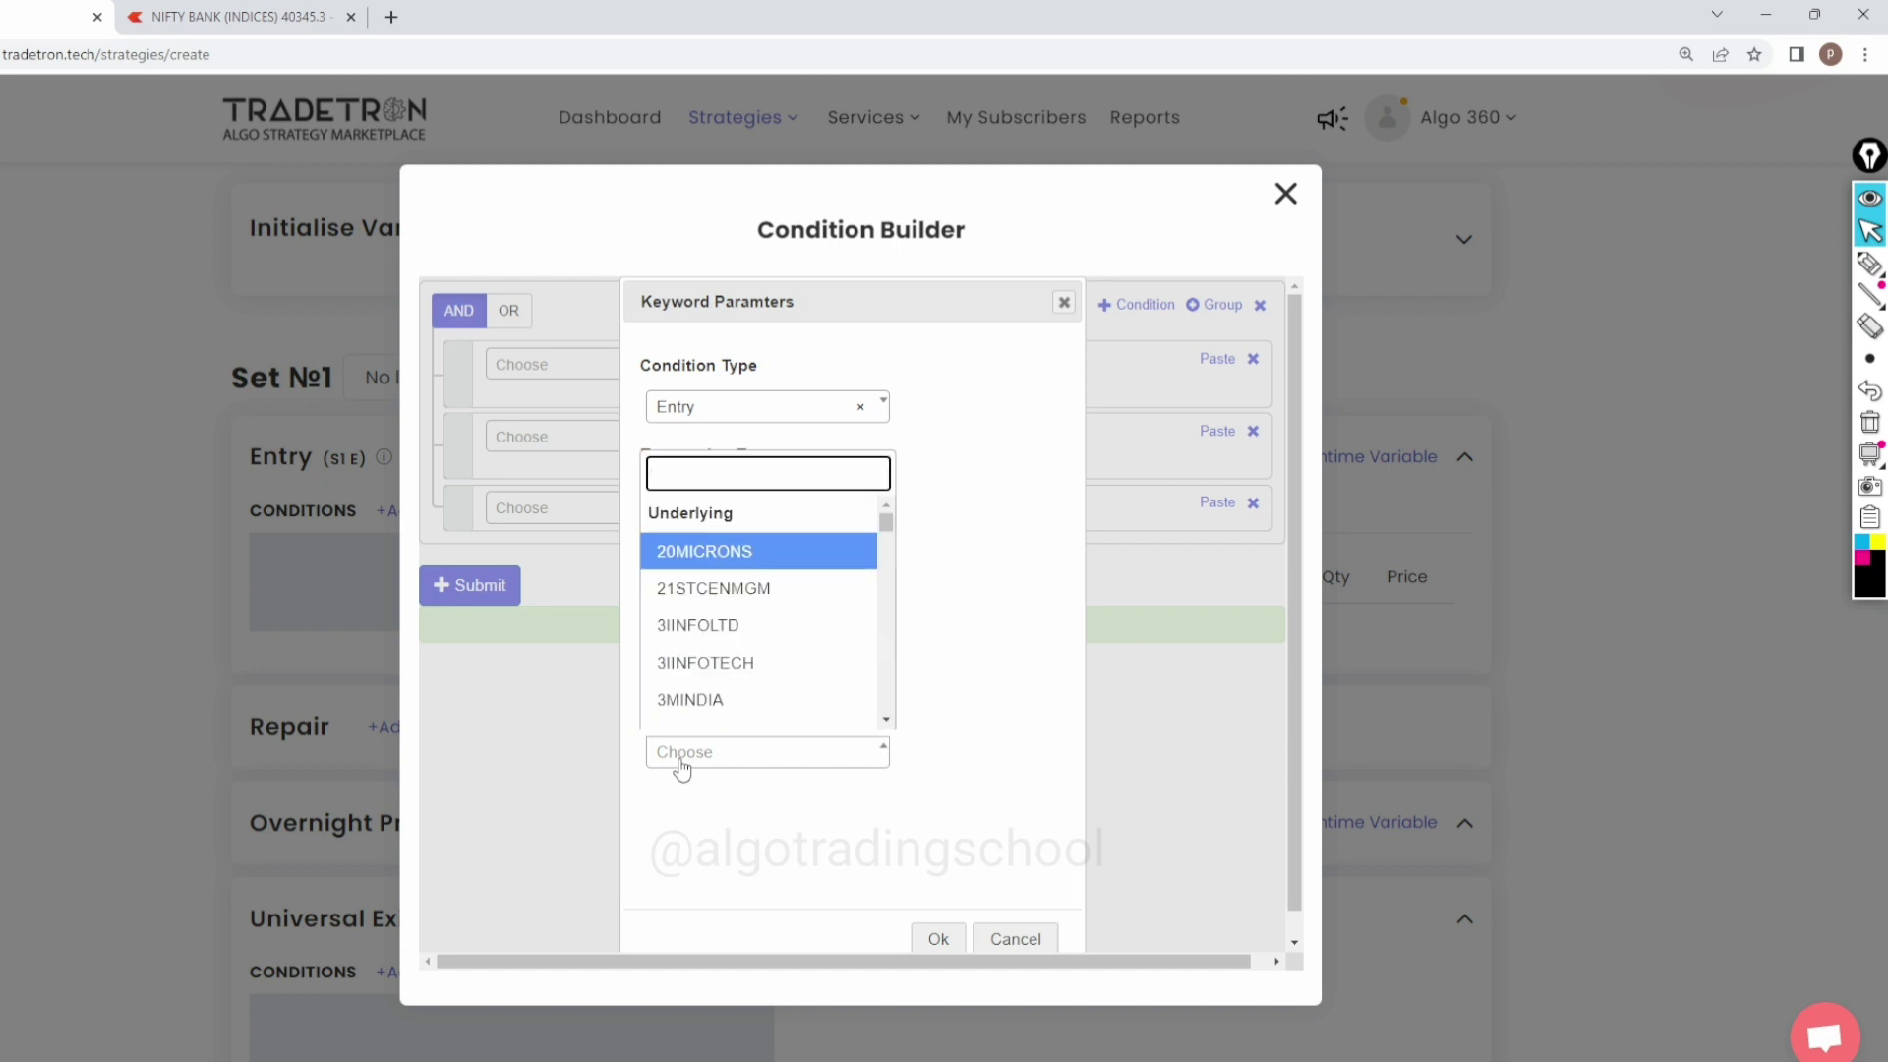
type("nifty b")
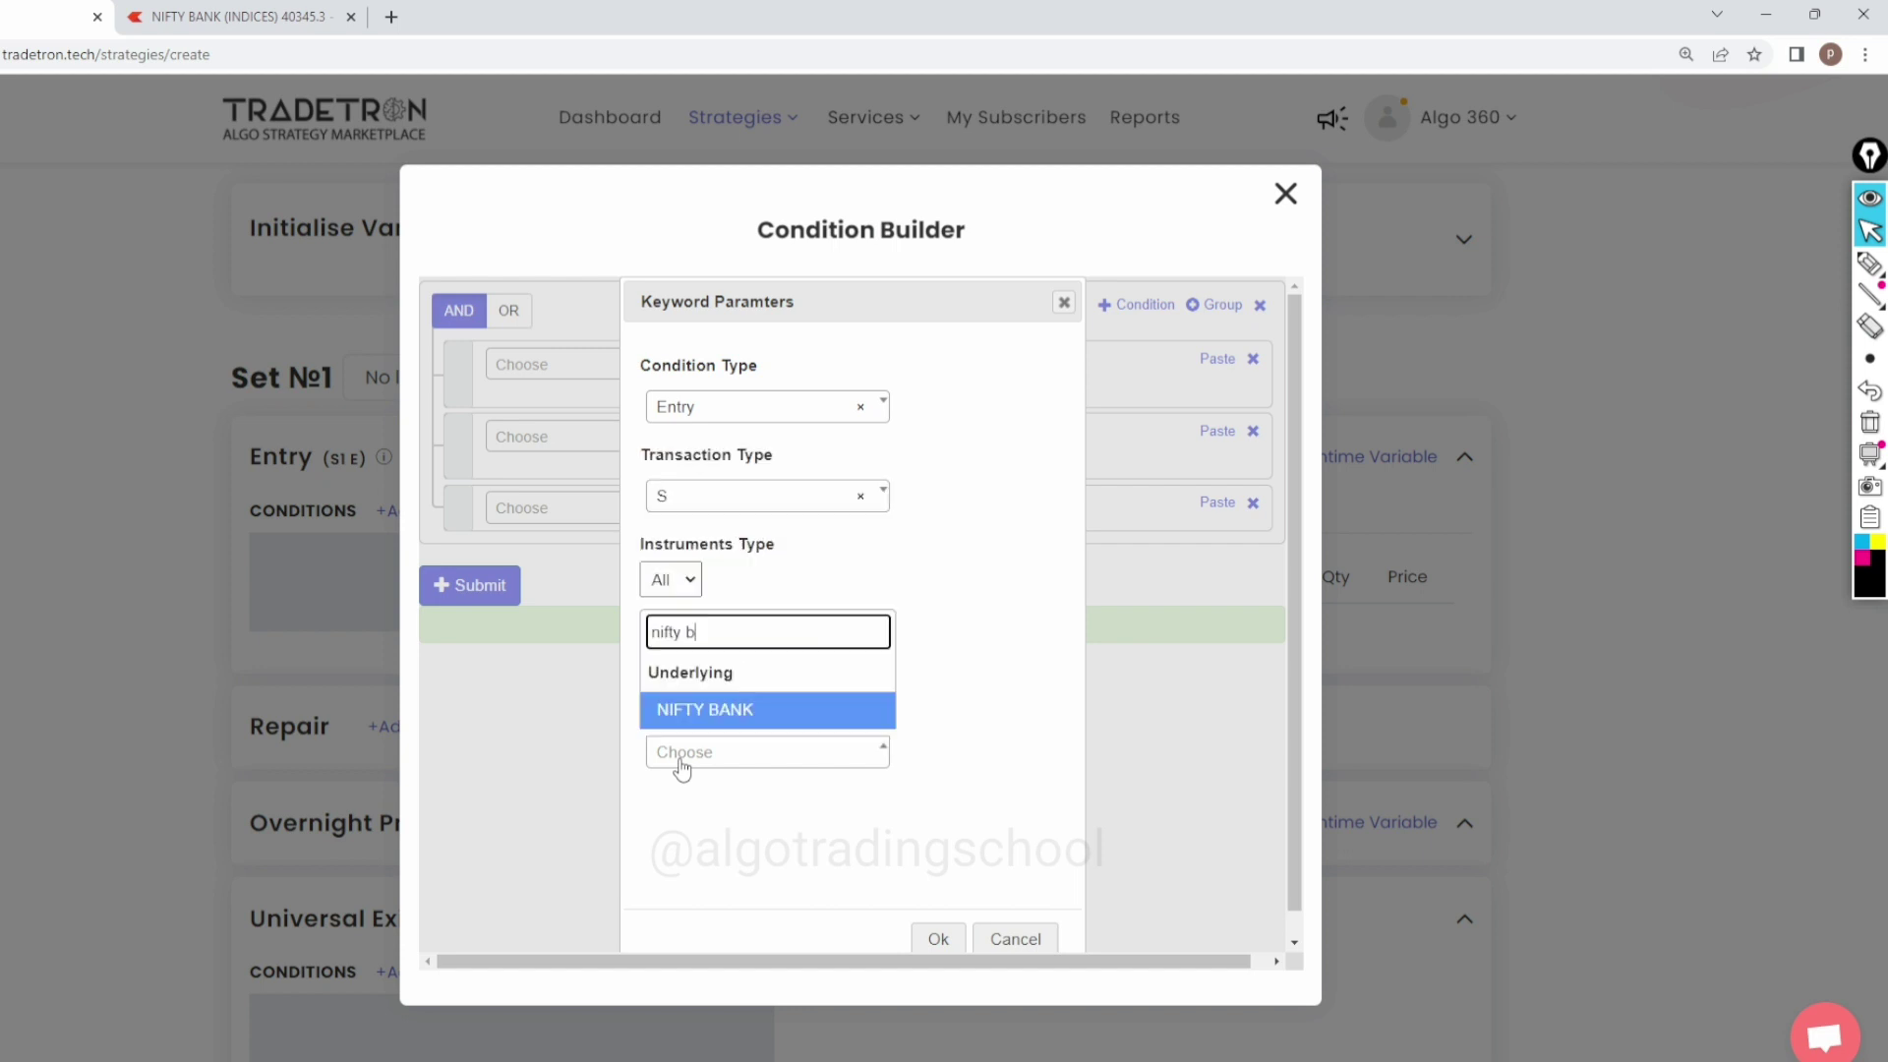
key("Return")
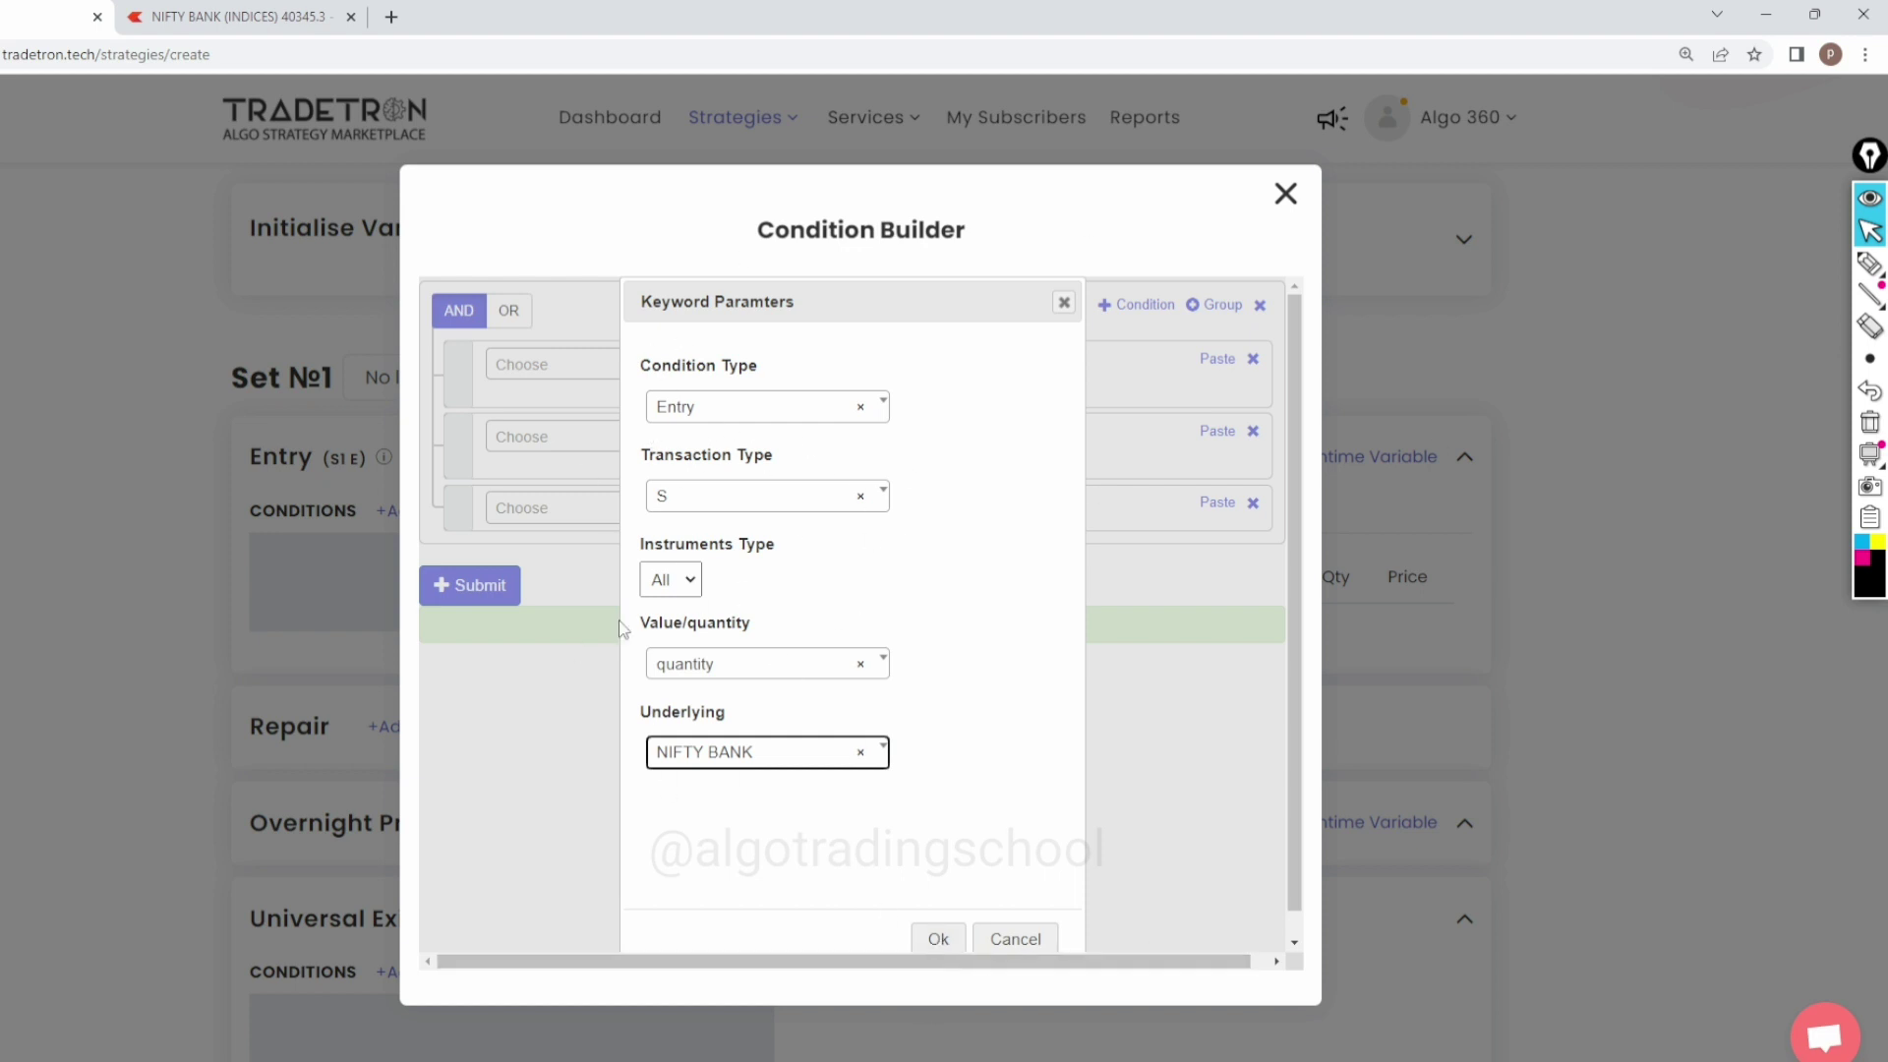
left_click(937, 942)
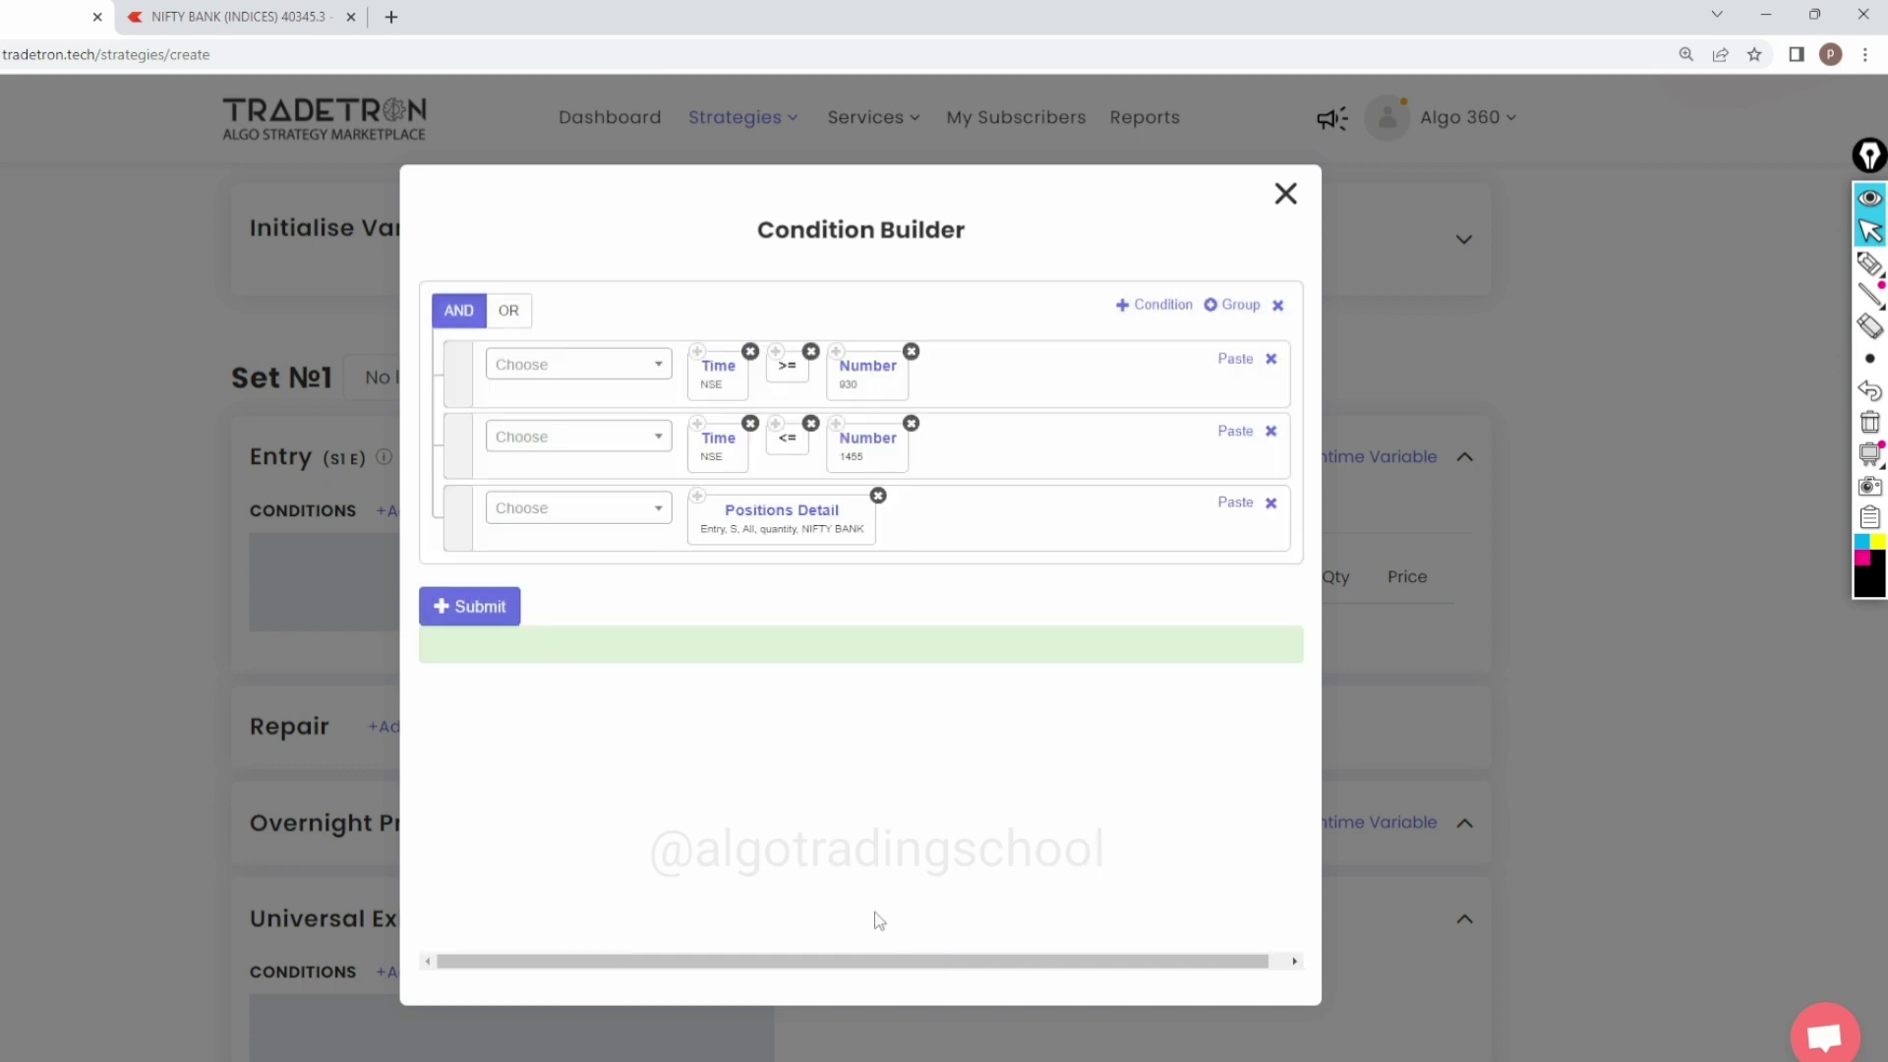
Step: Complete the Positions Detail condition with the = operator and the number 0, and submit the Set 1 entry conditions
left_click(578, 522)
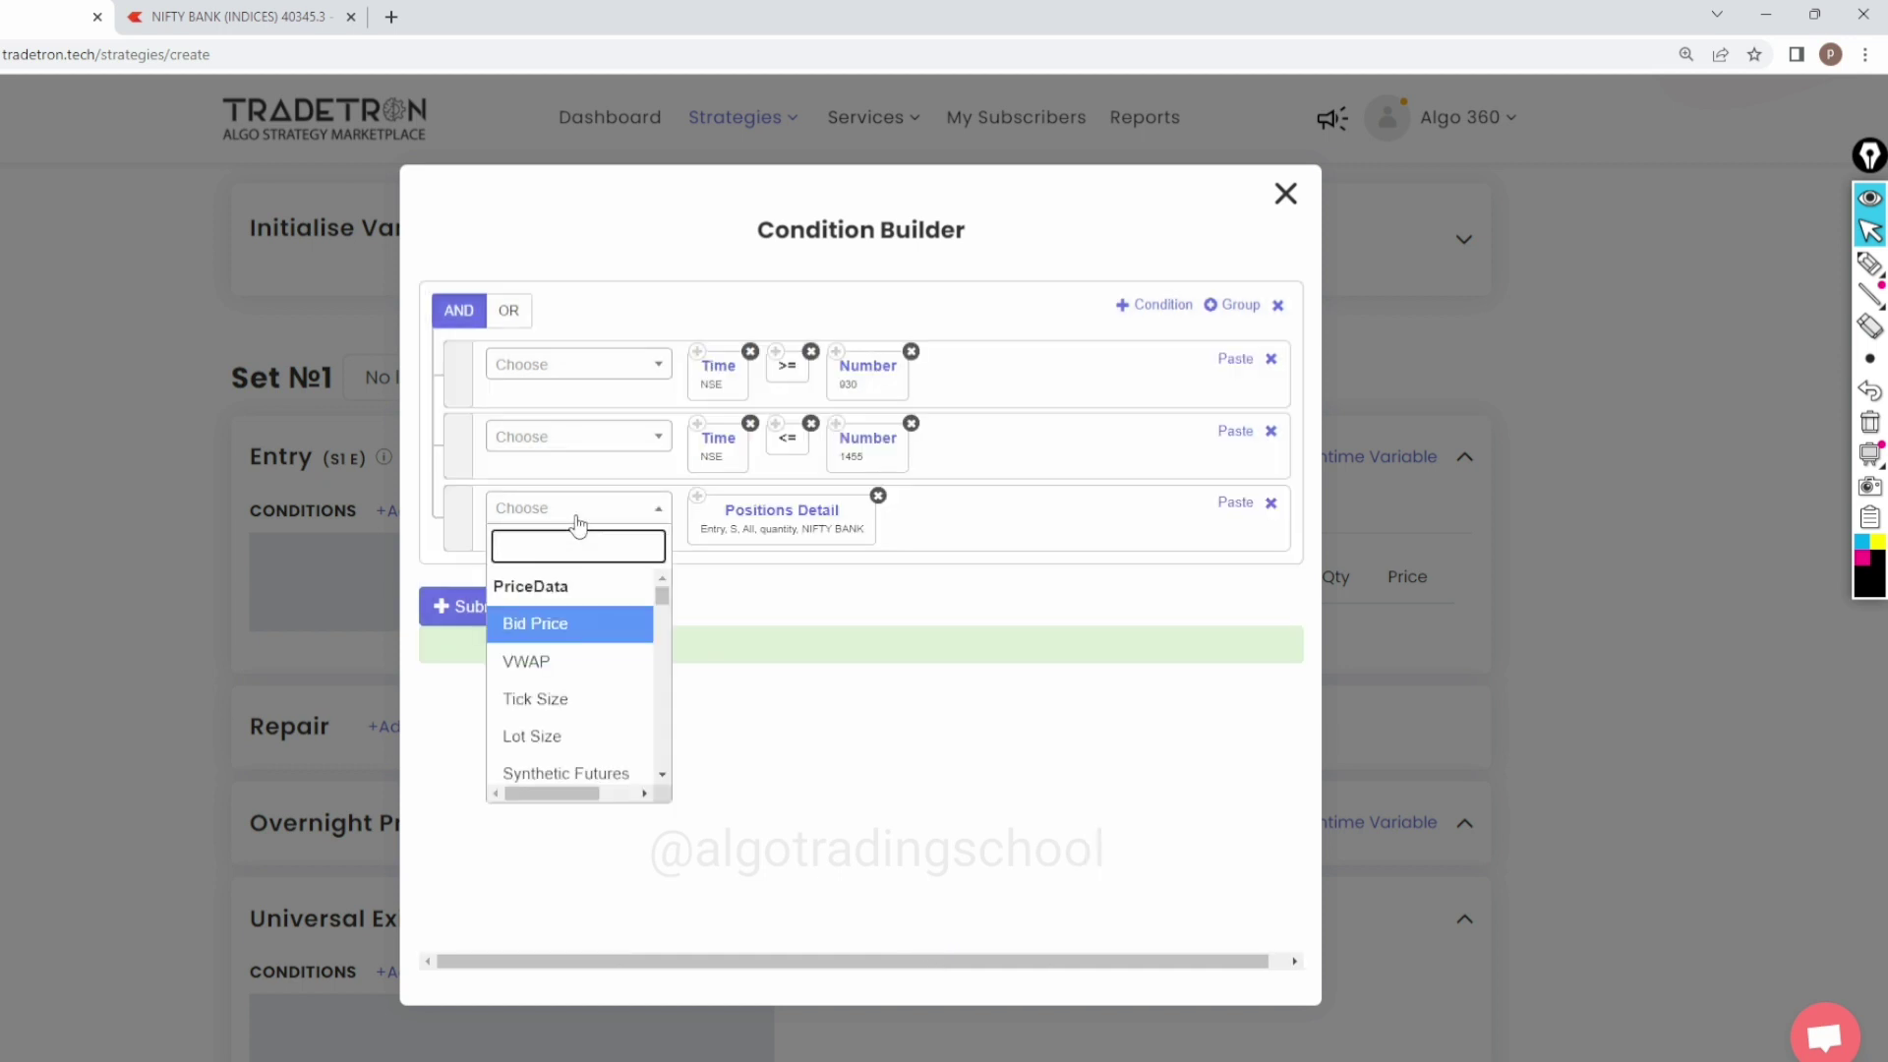
type("=")
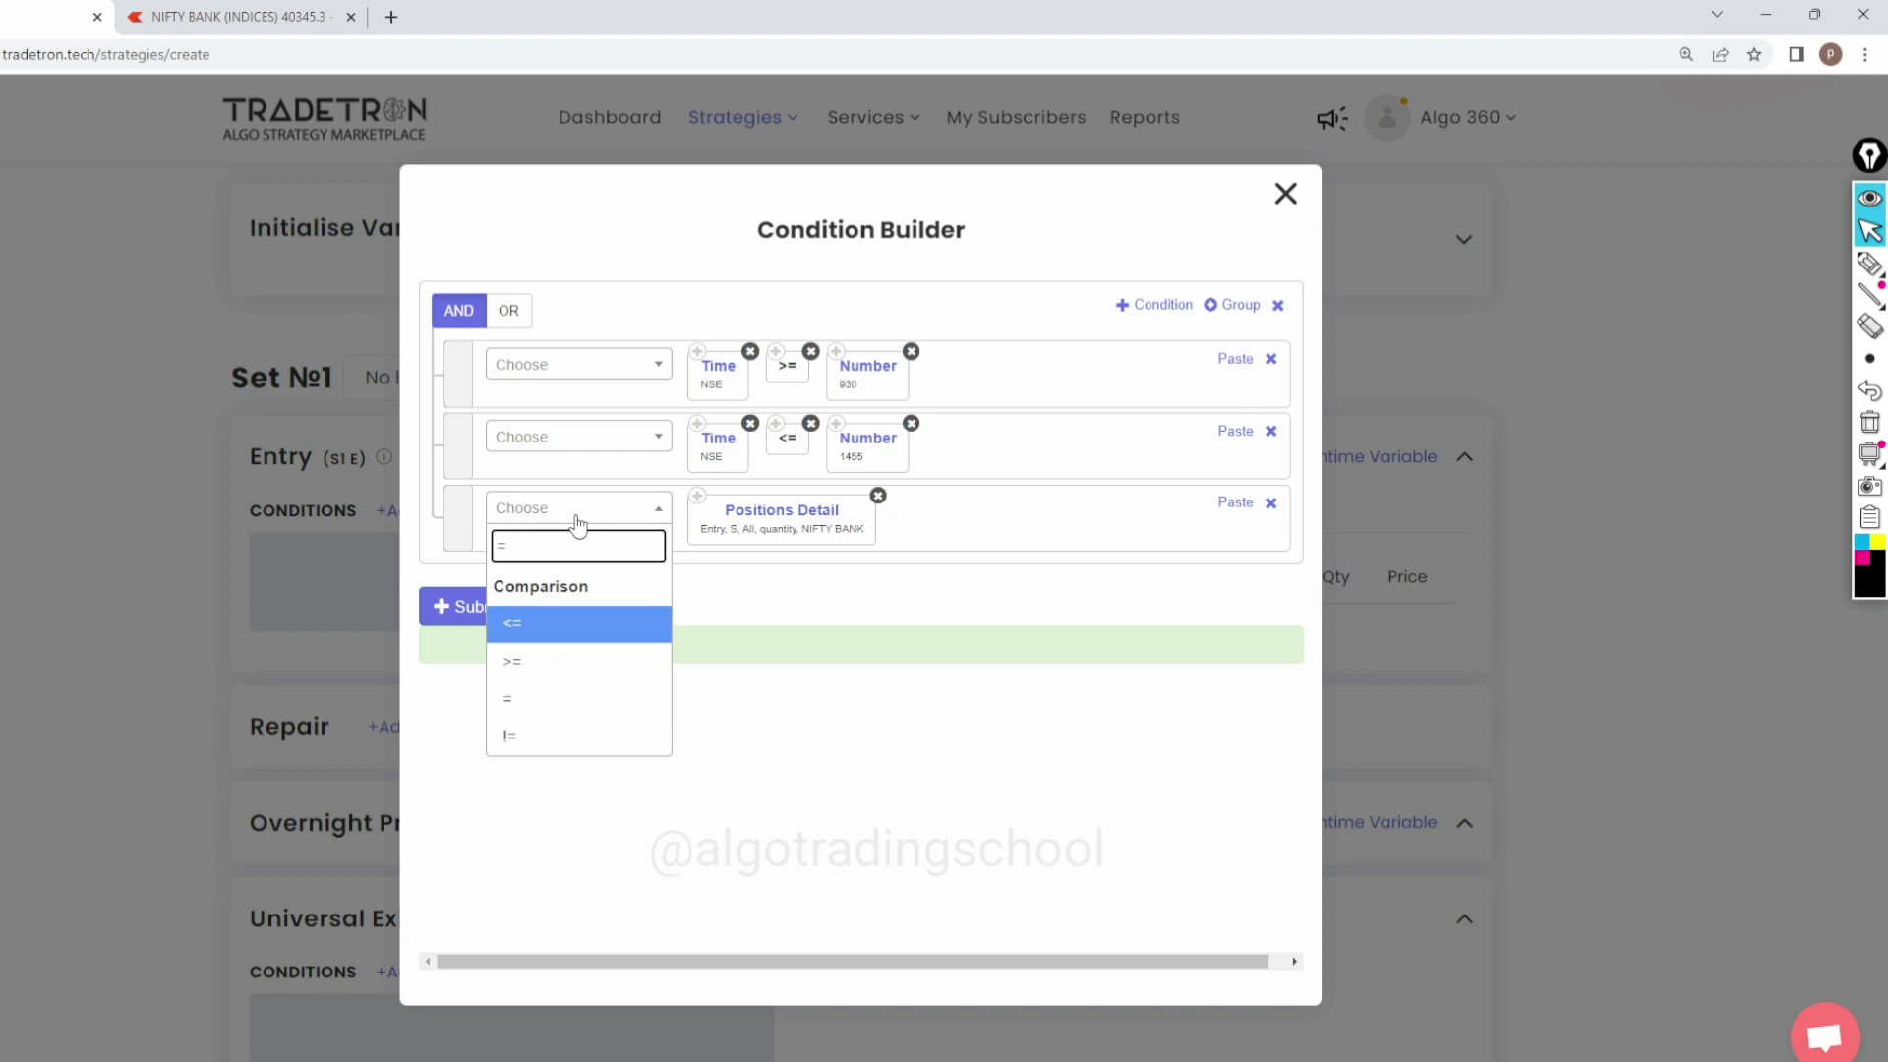
left_click(548, 698)
left_click(575, 520)
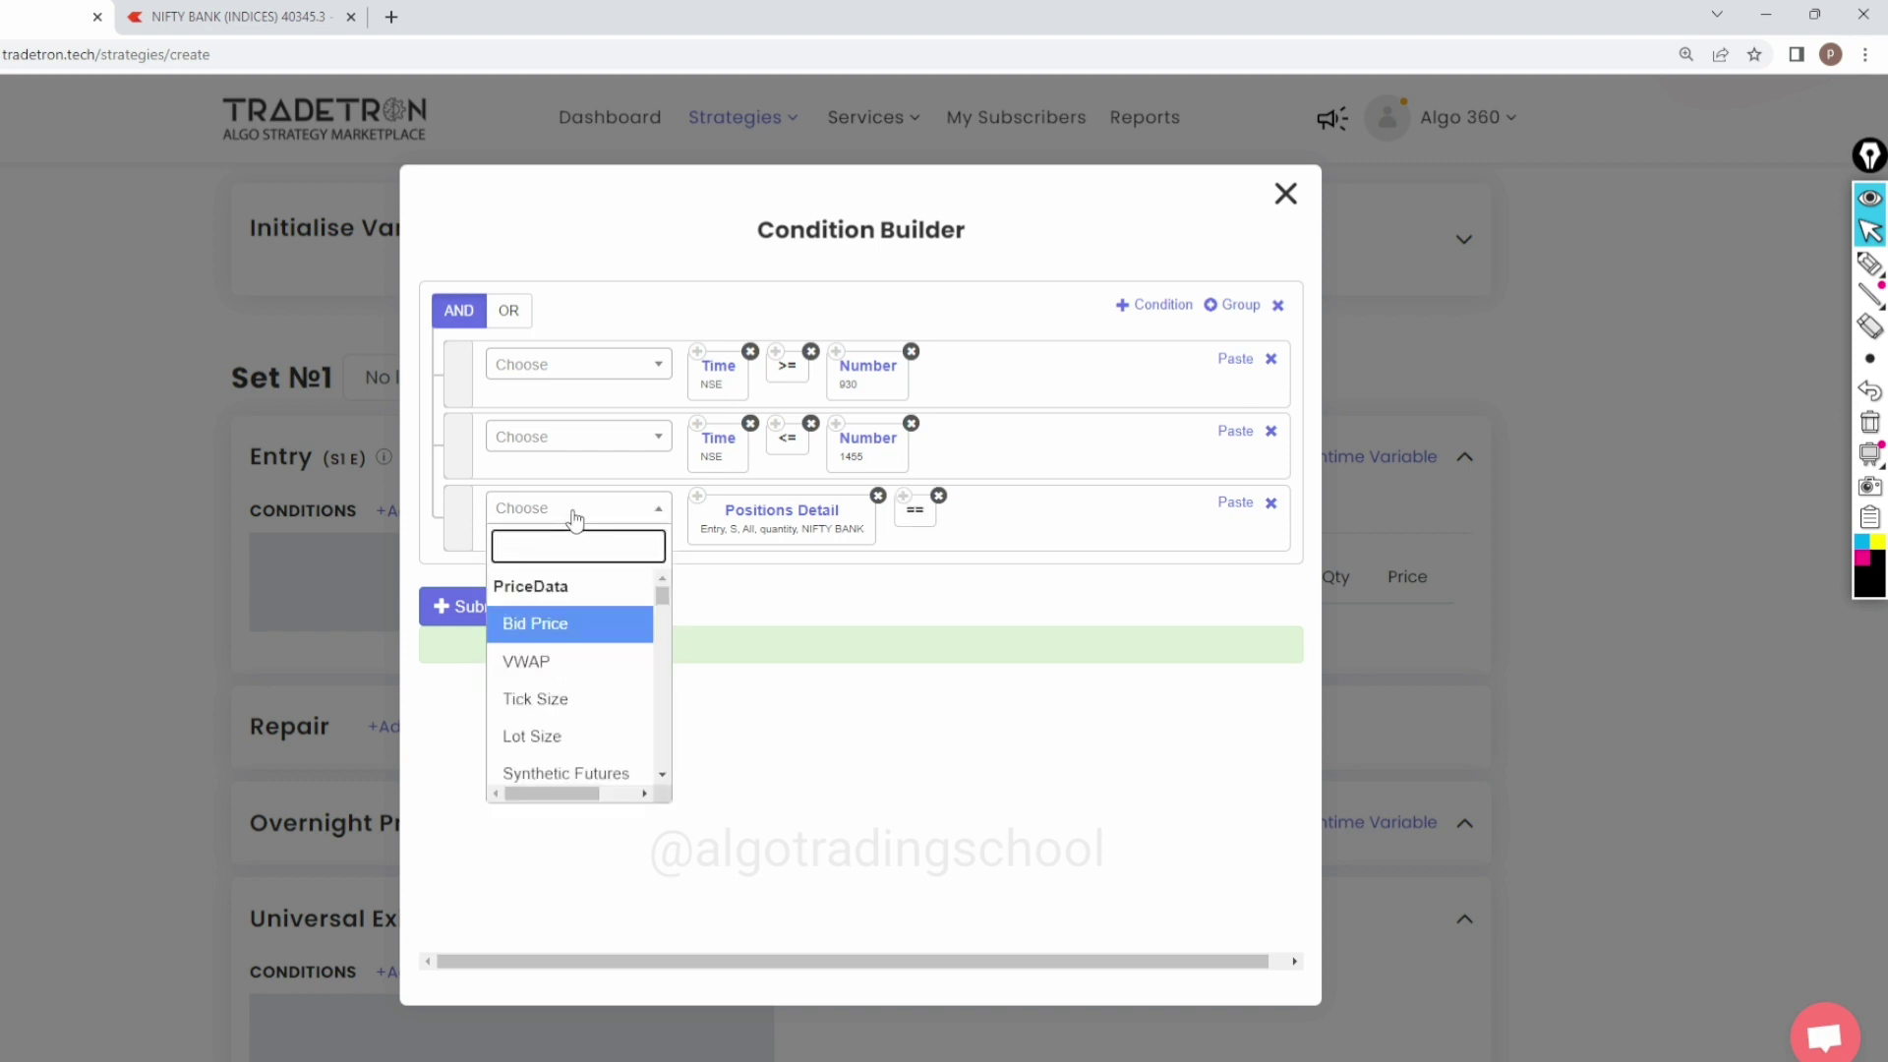
type("numb")
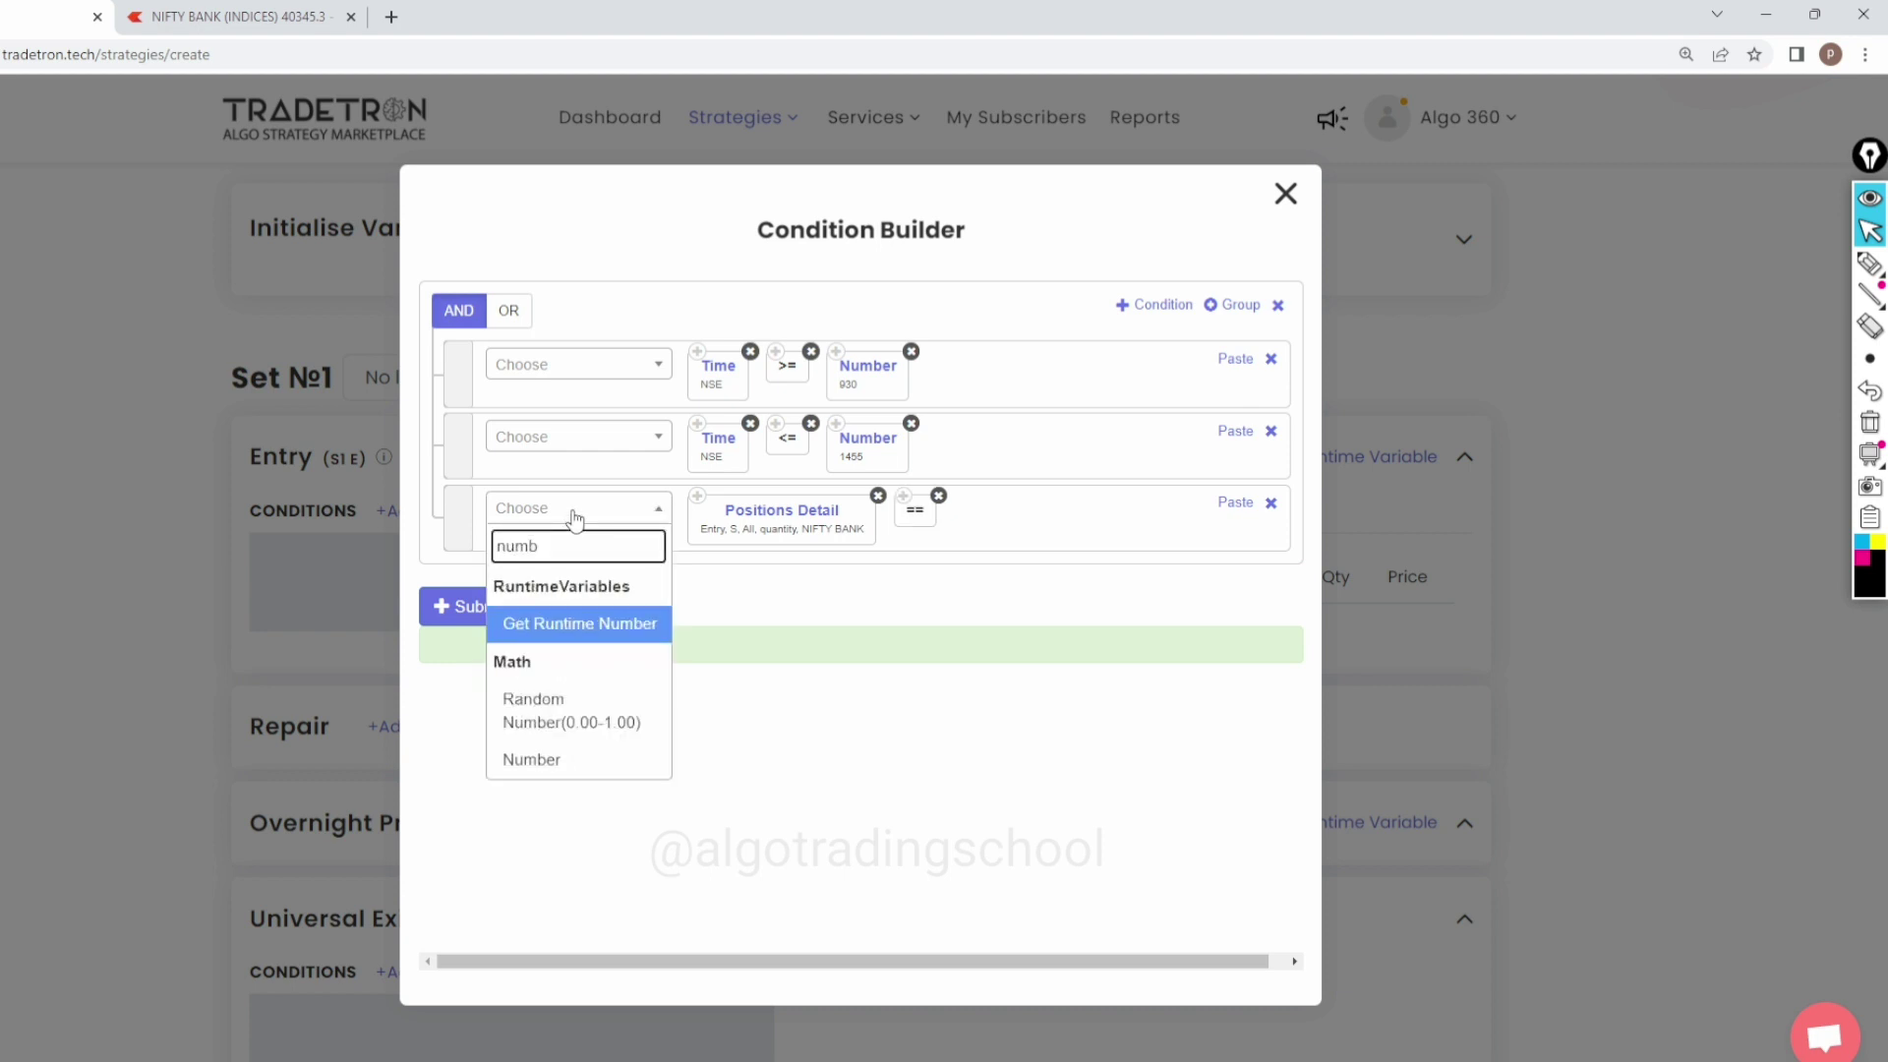
left_click(575, 762)
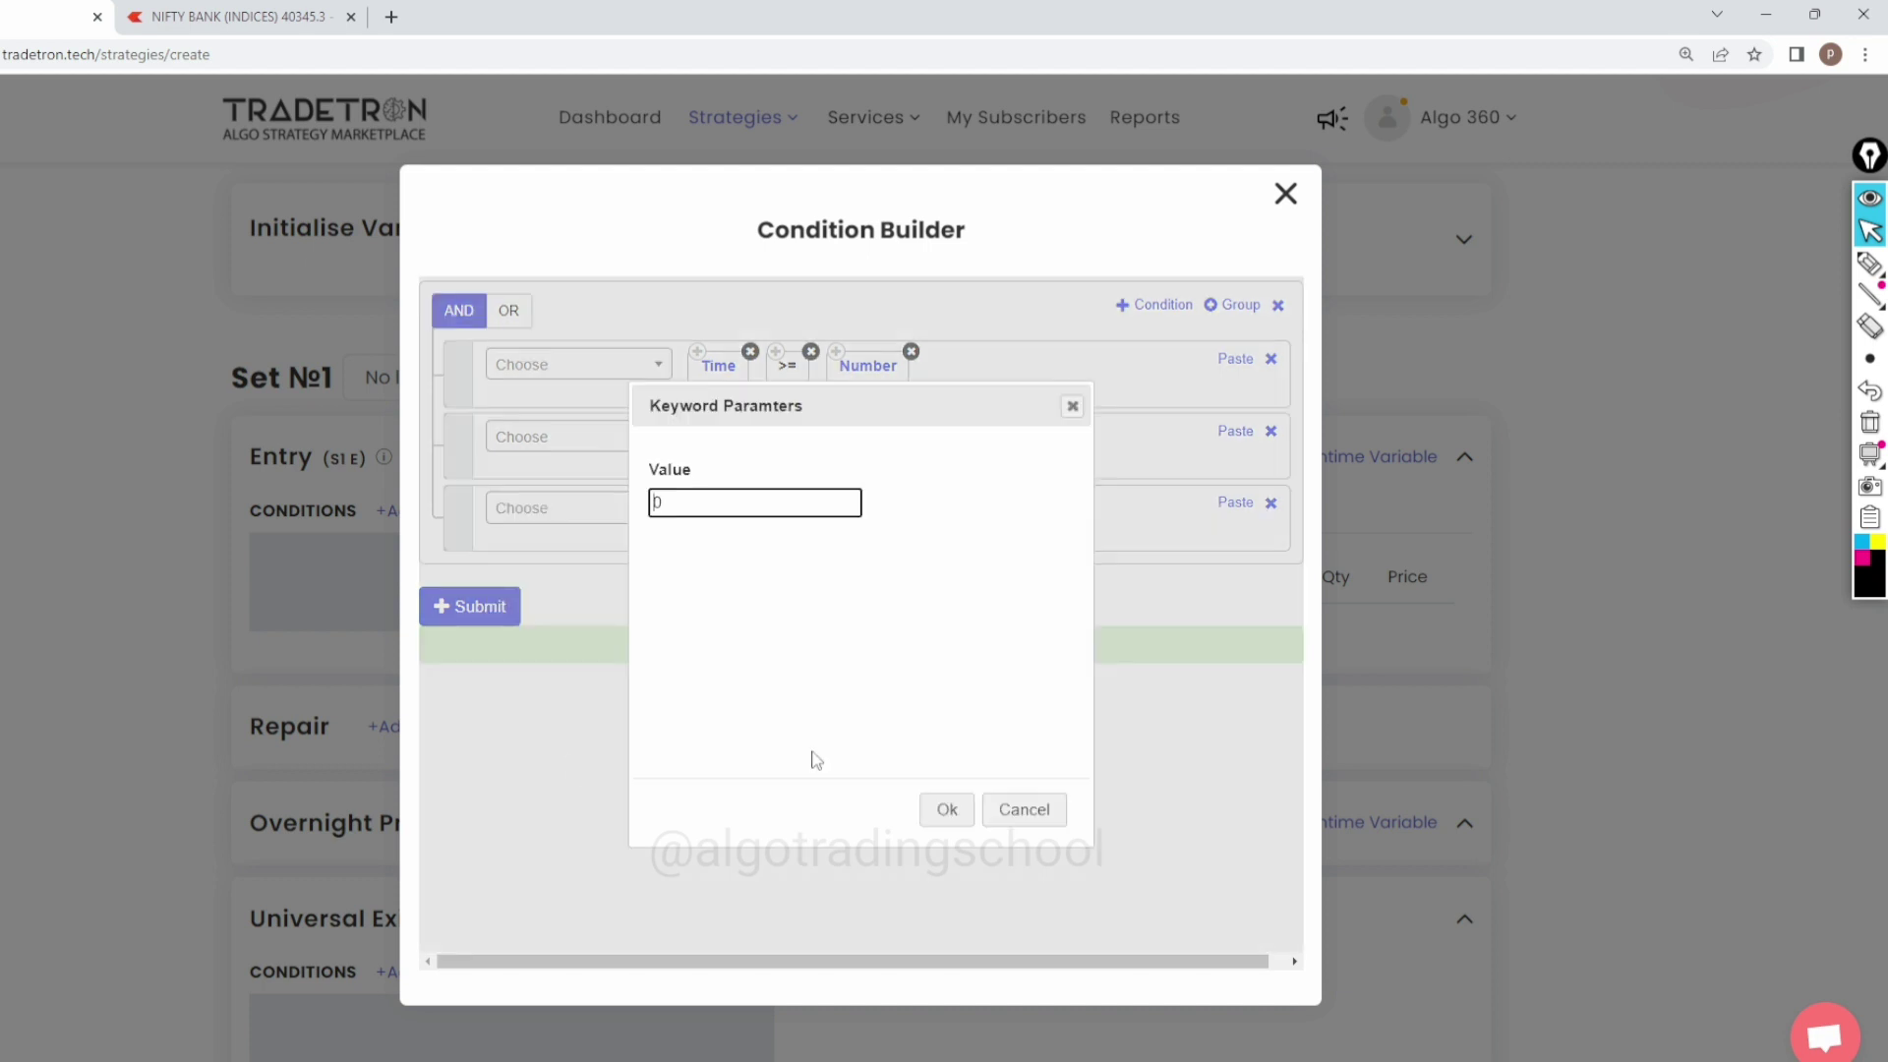
left_click(946, 810)
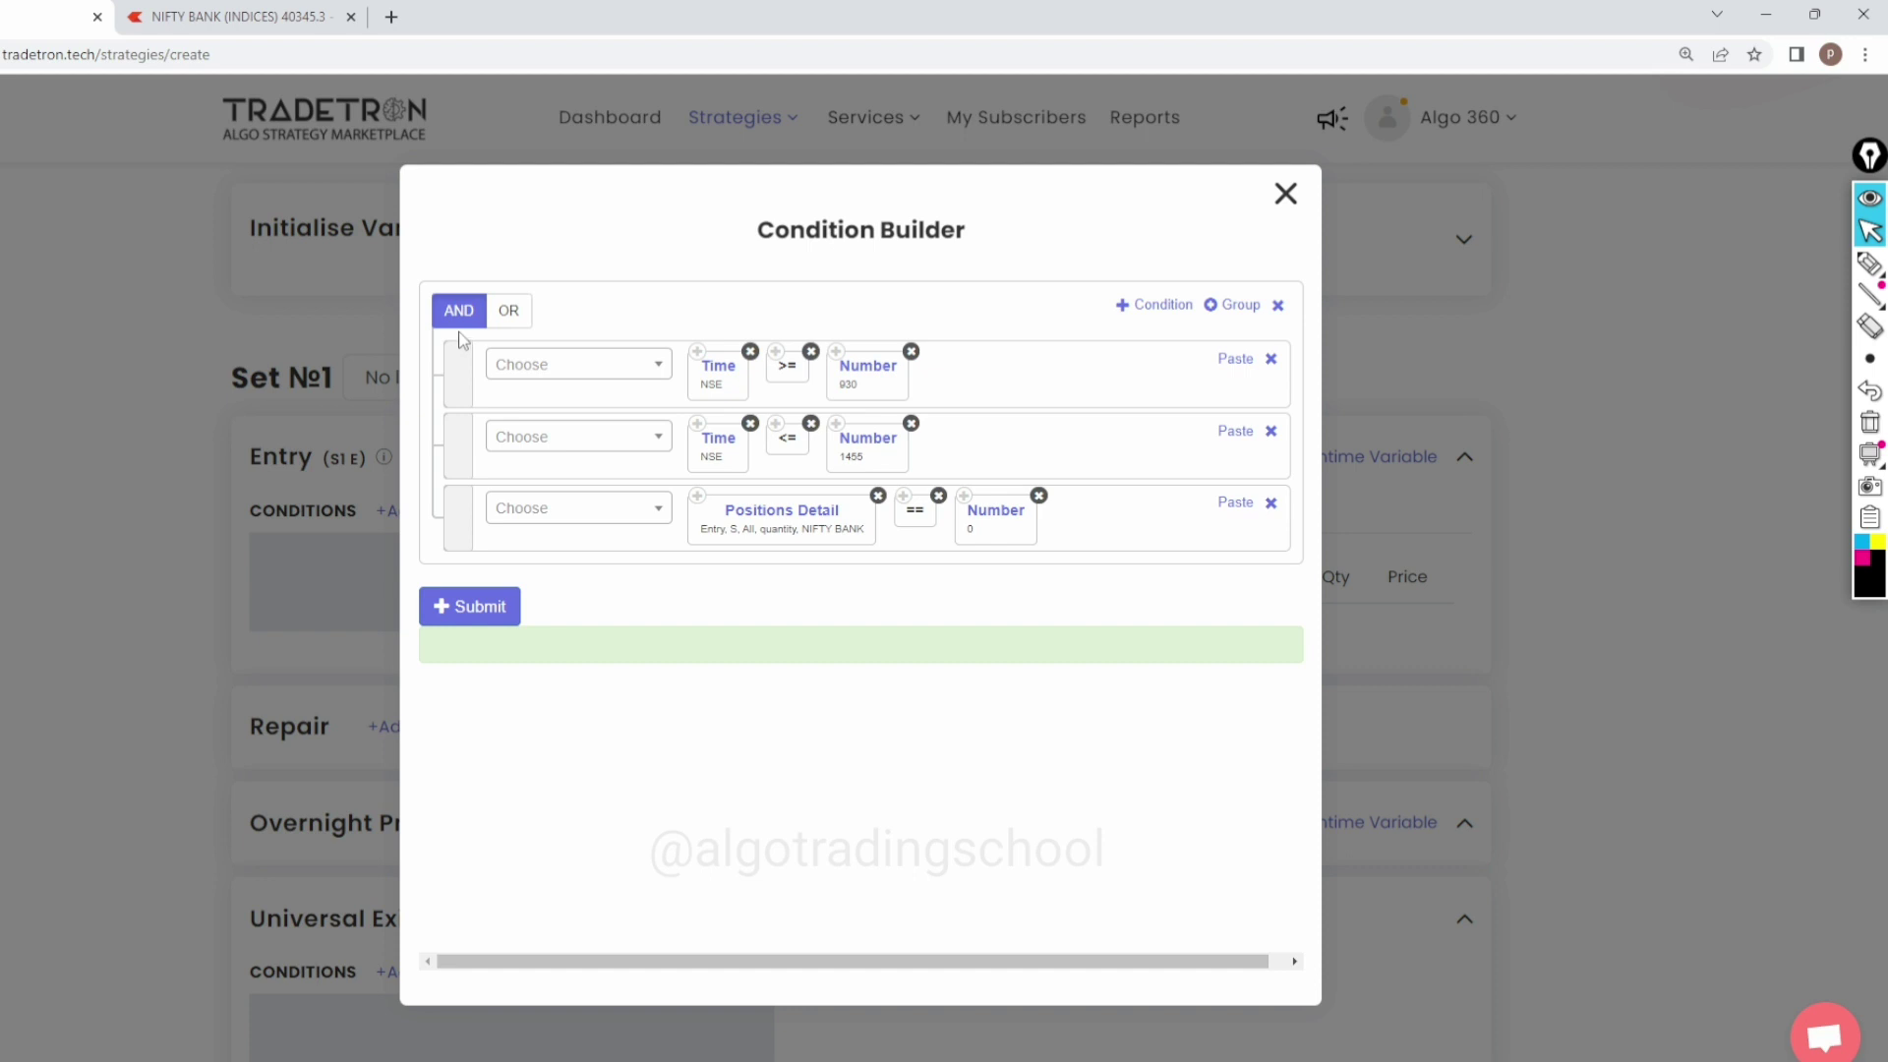
left_click(471, 627)
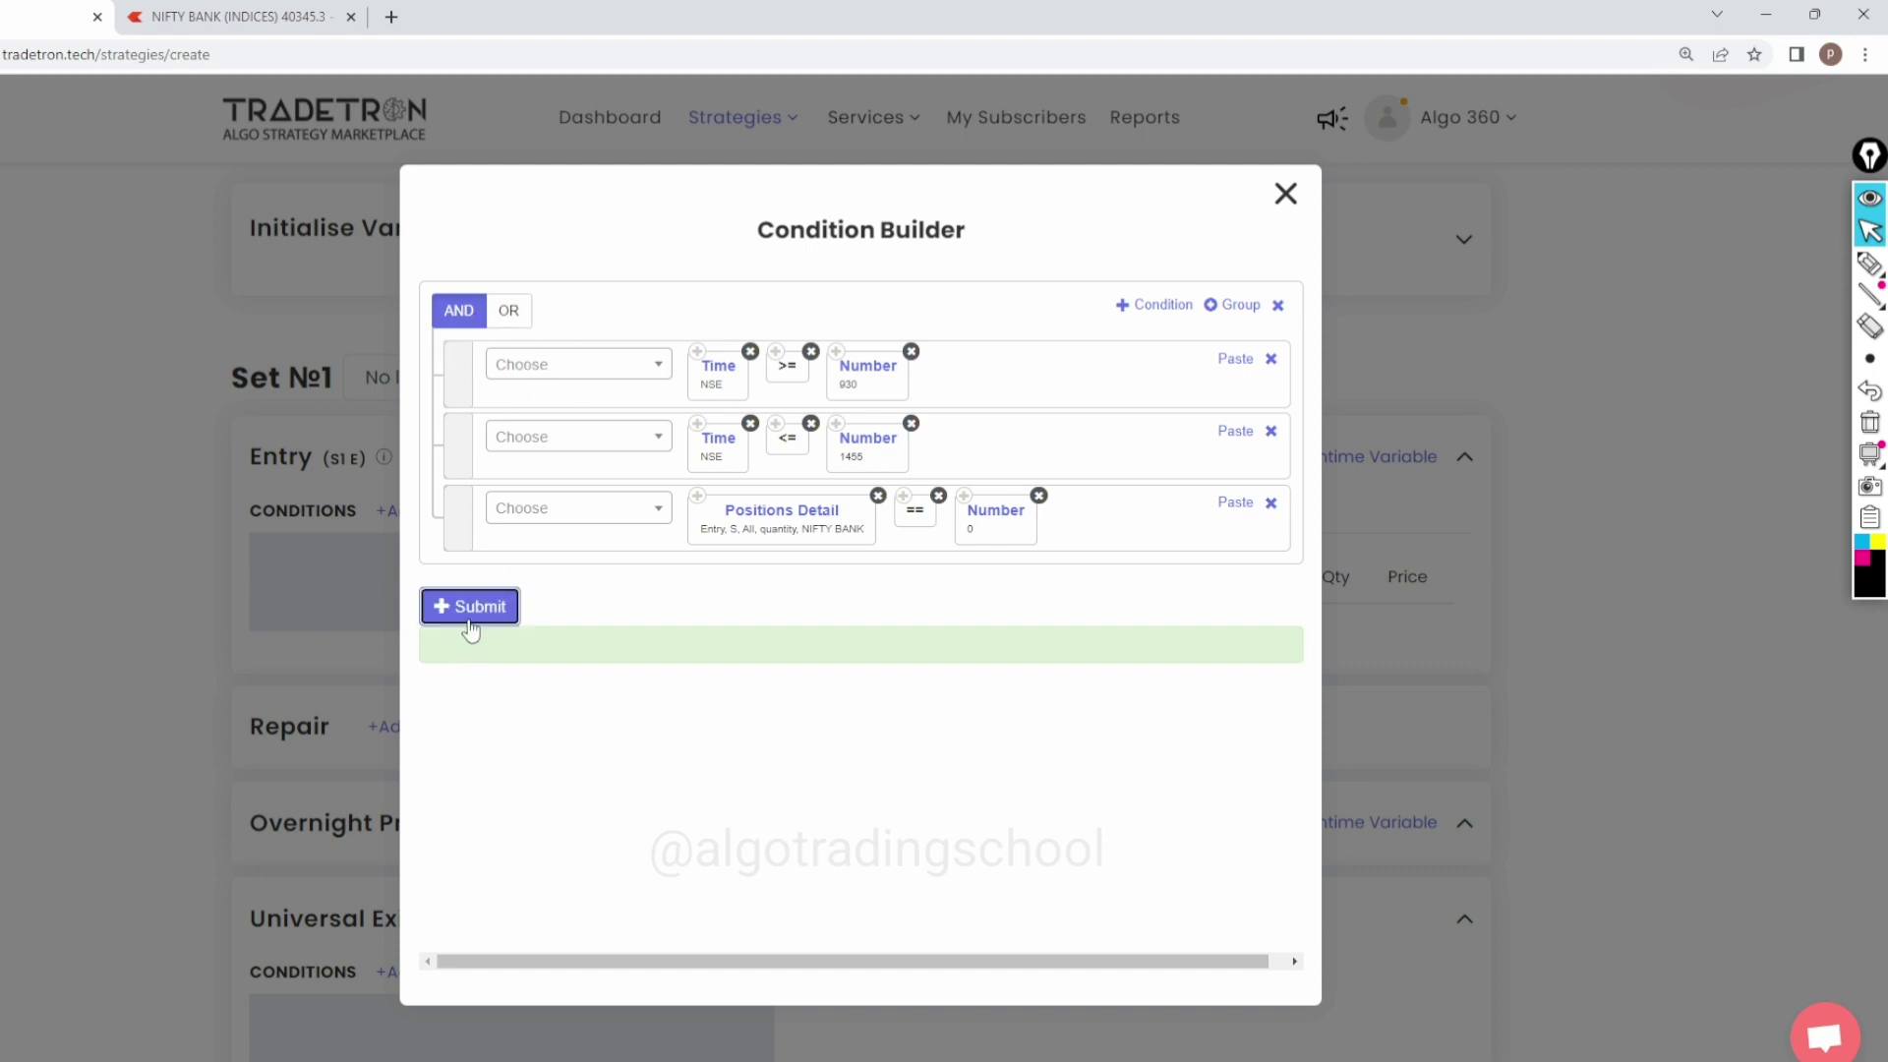
left_click(1291, 204)
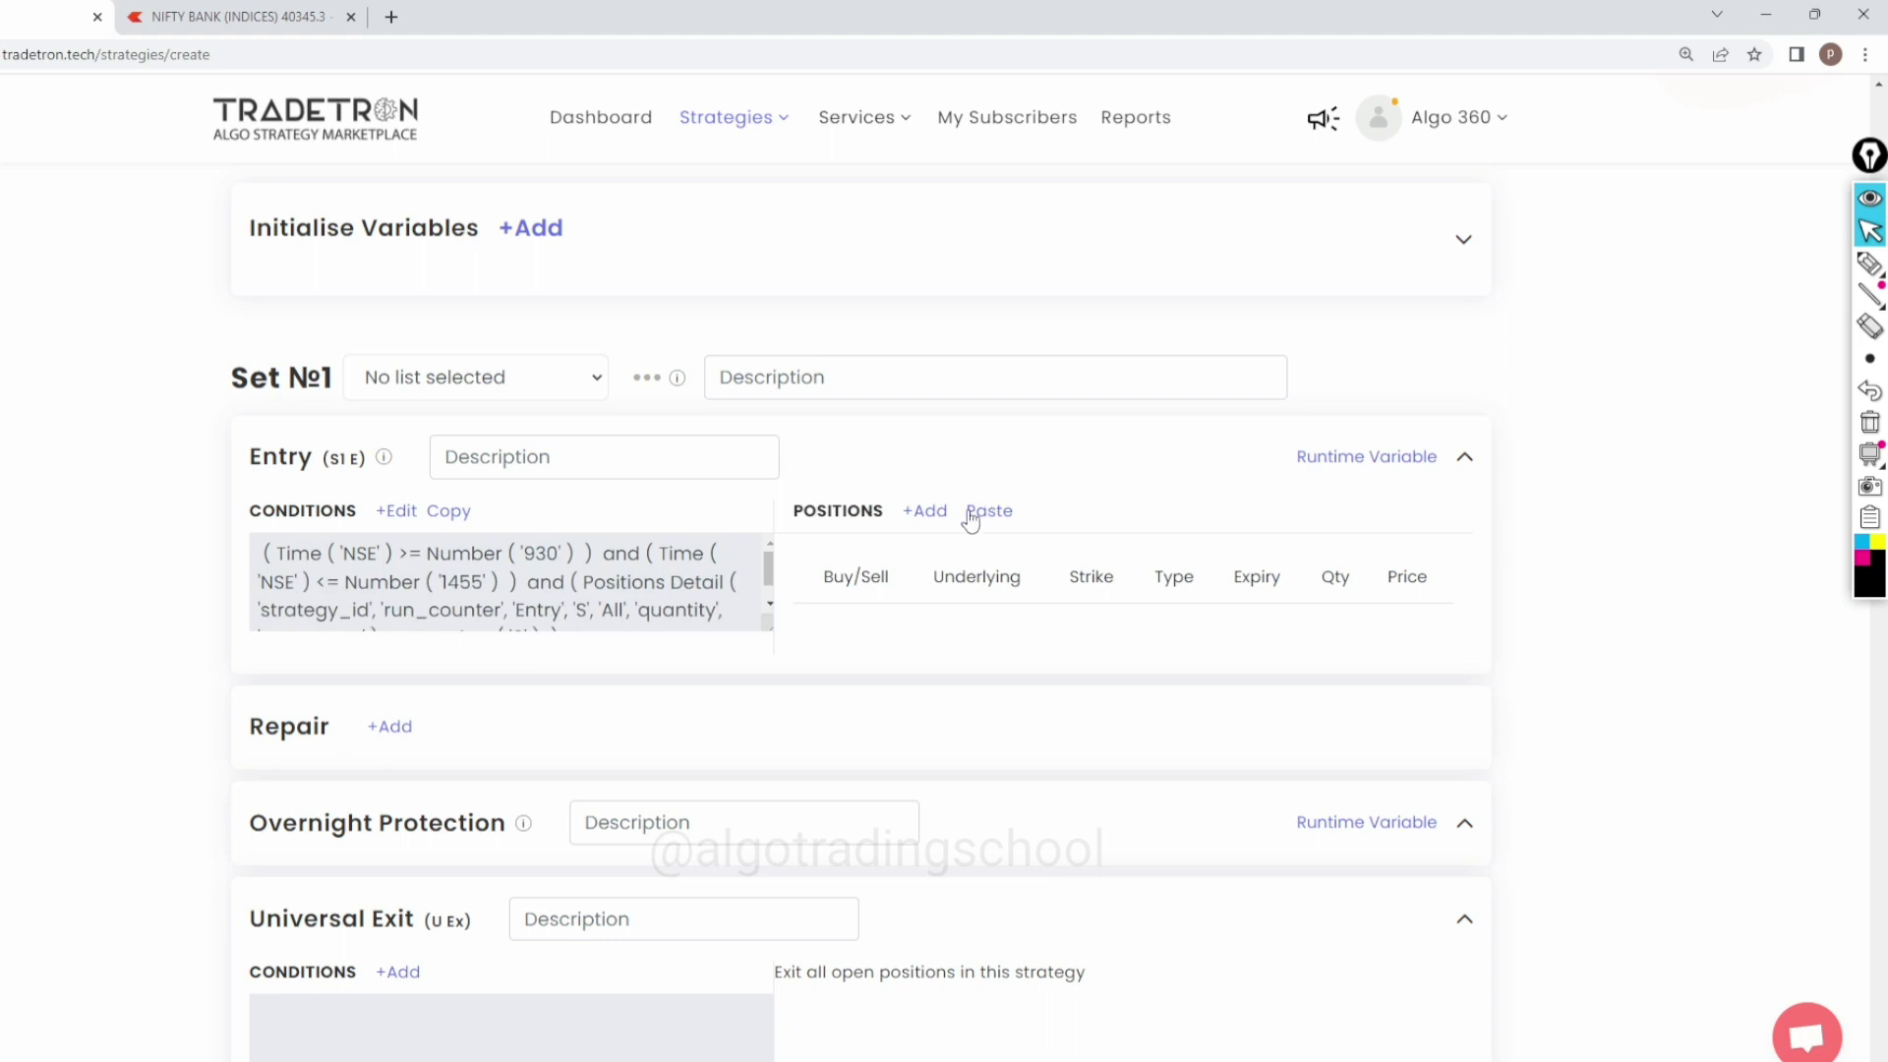
Step: Start a Set 1 entry position as a Sell on the NFO exchange with type Call
left_click(934, 512)
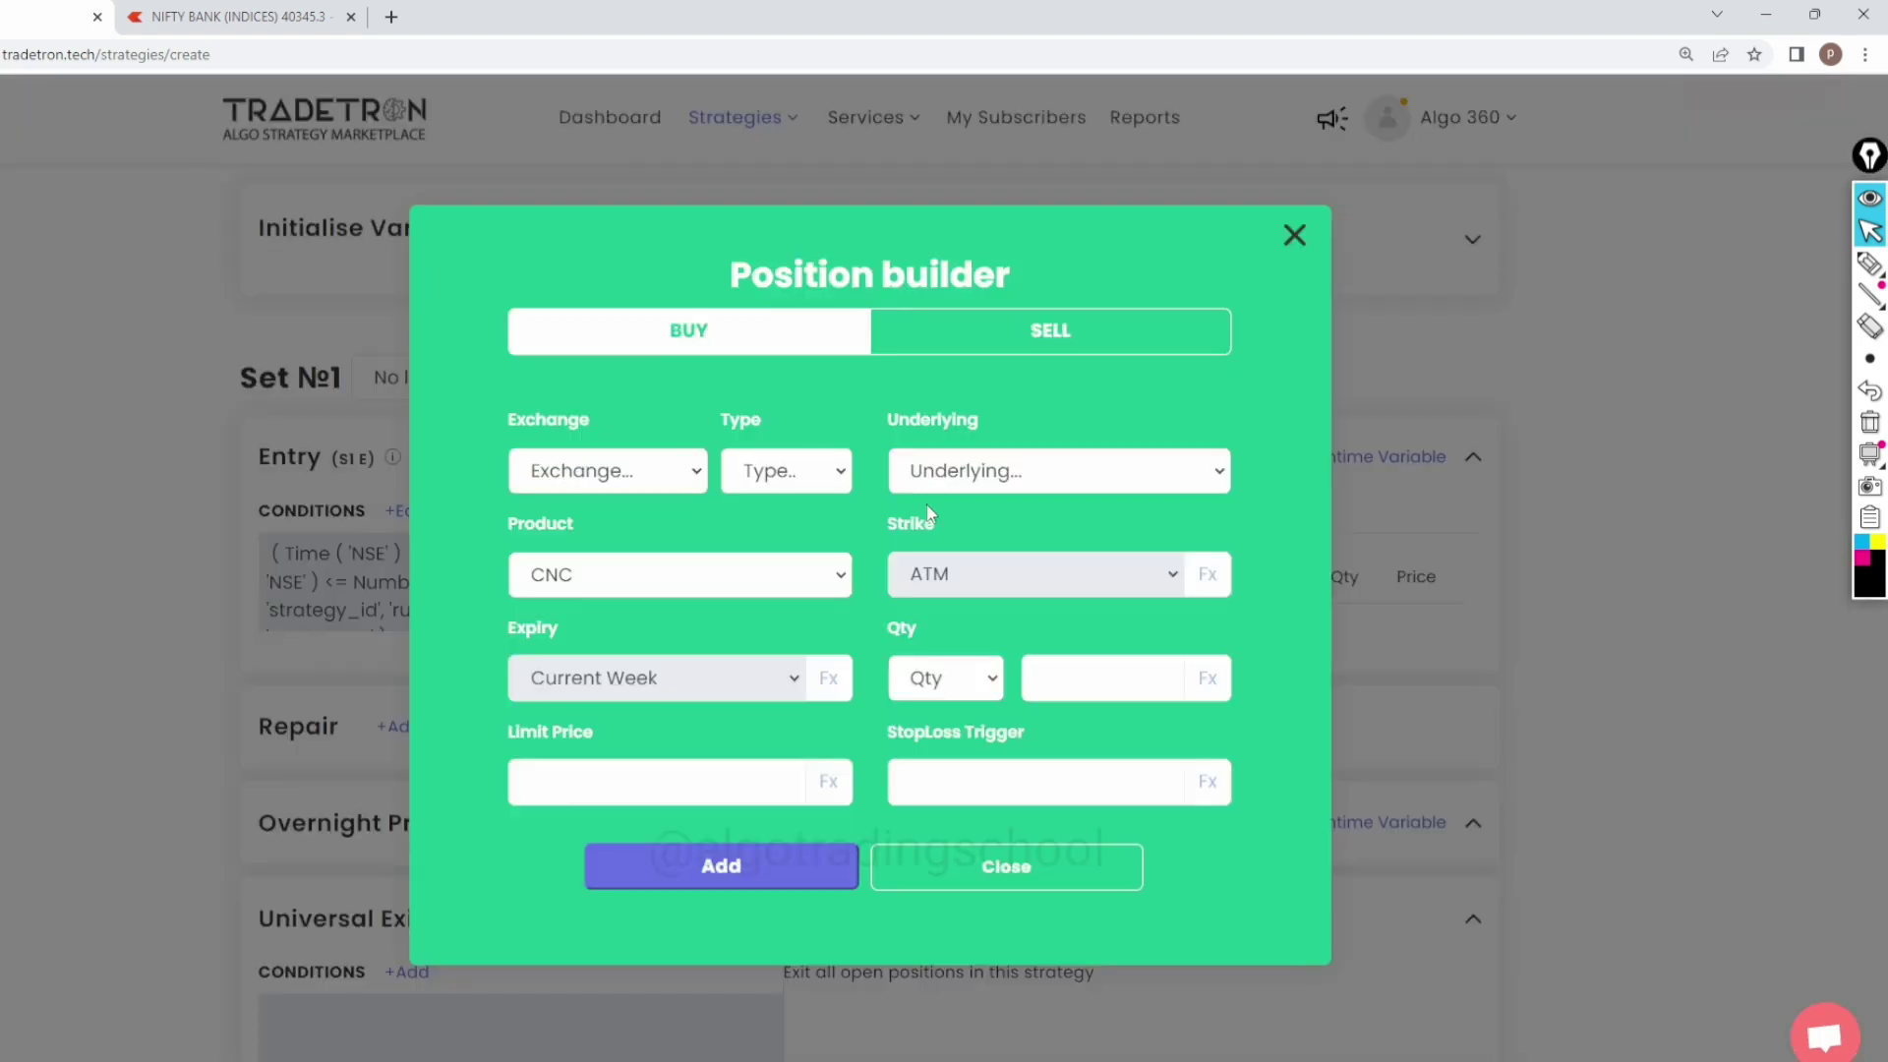
left_click(1013, 333)
left_click(561, 480)
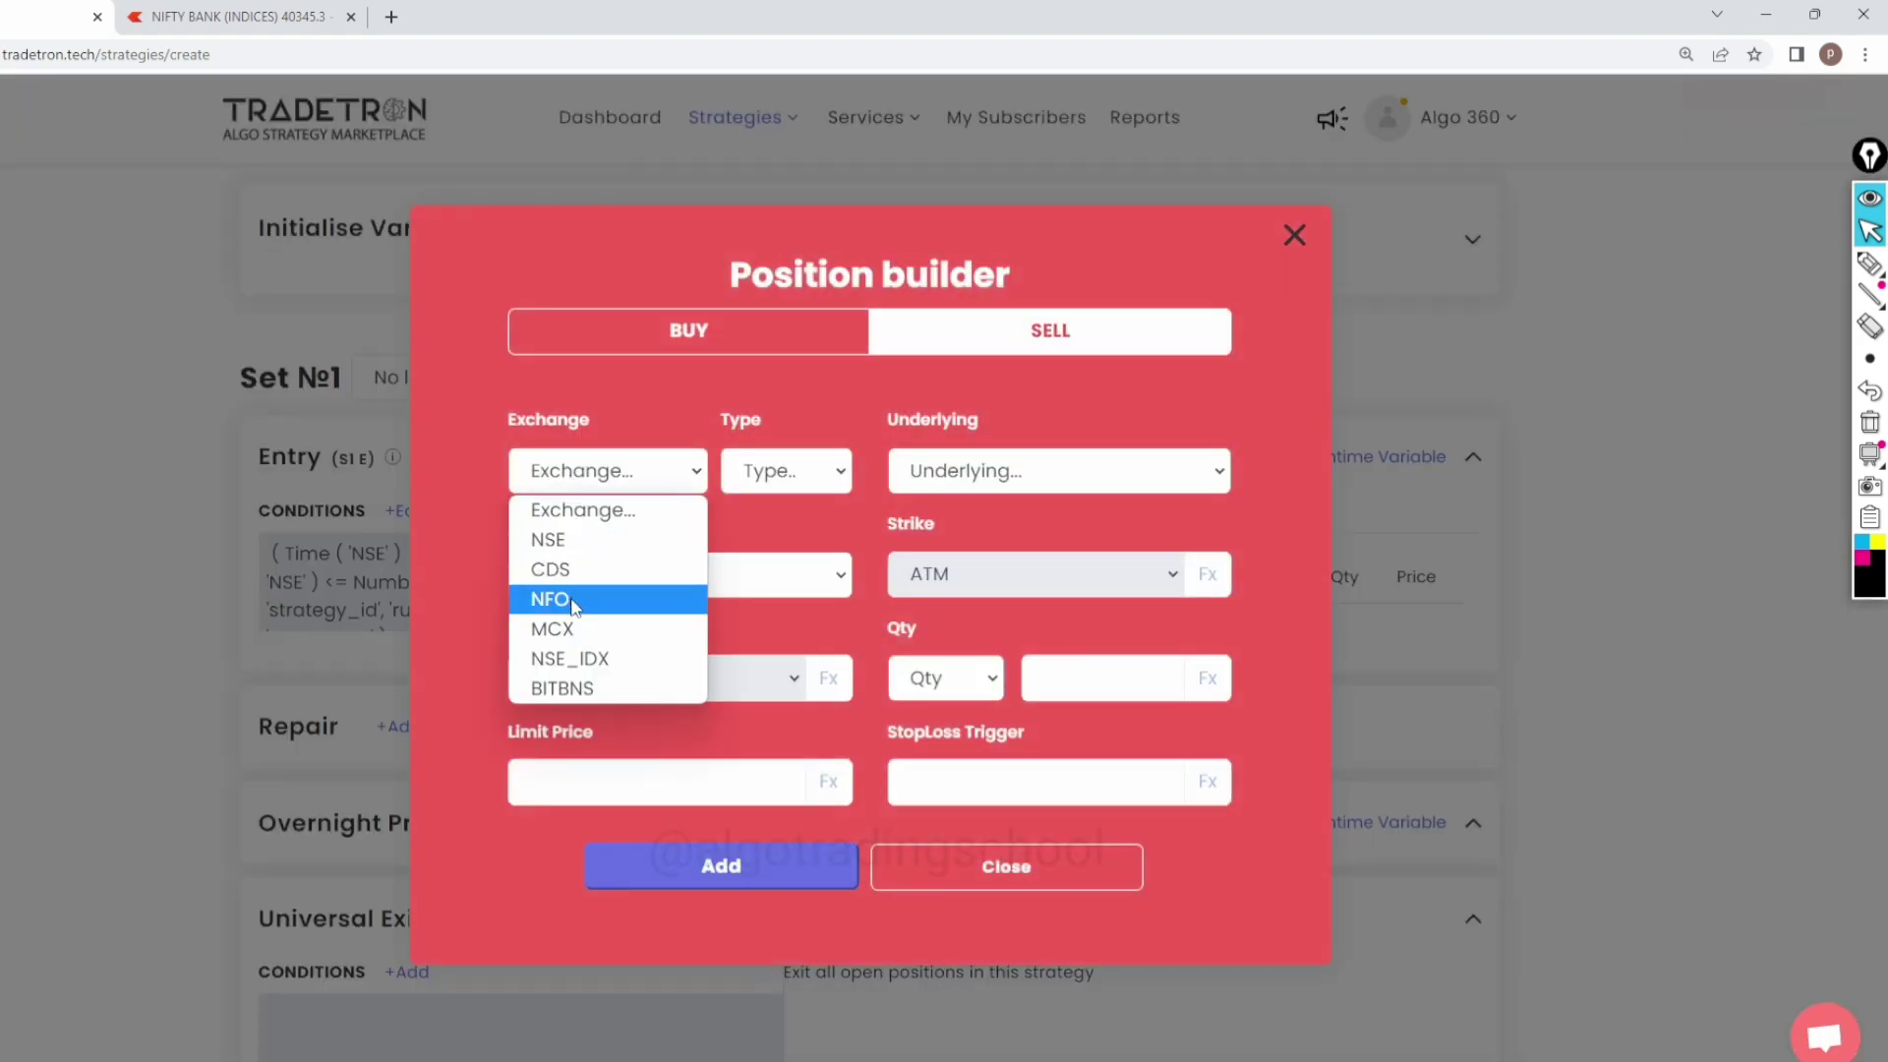
left_click(556, 599)
left_click(762, 487)
left_click(762, 571)
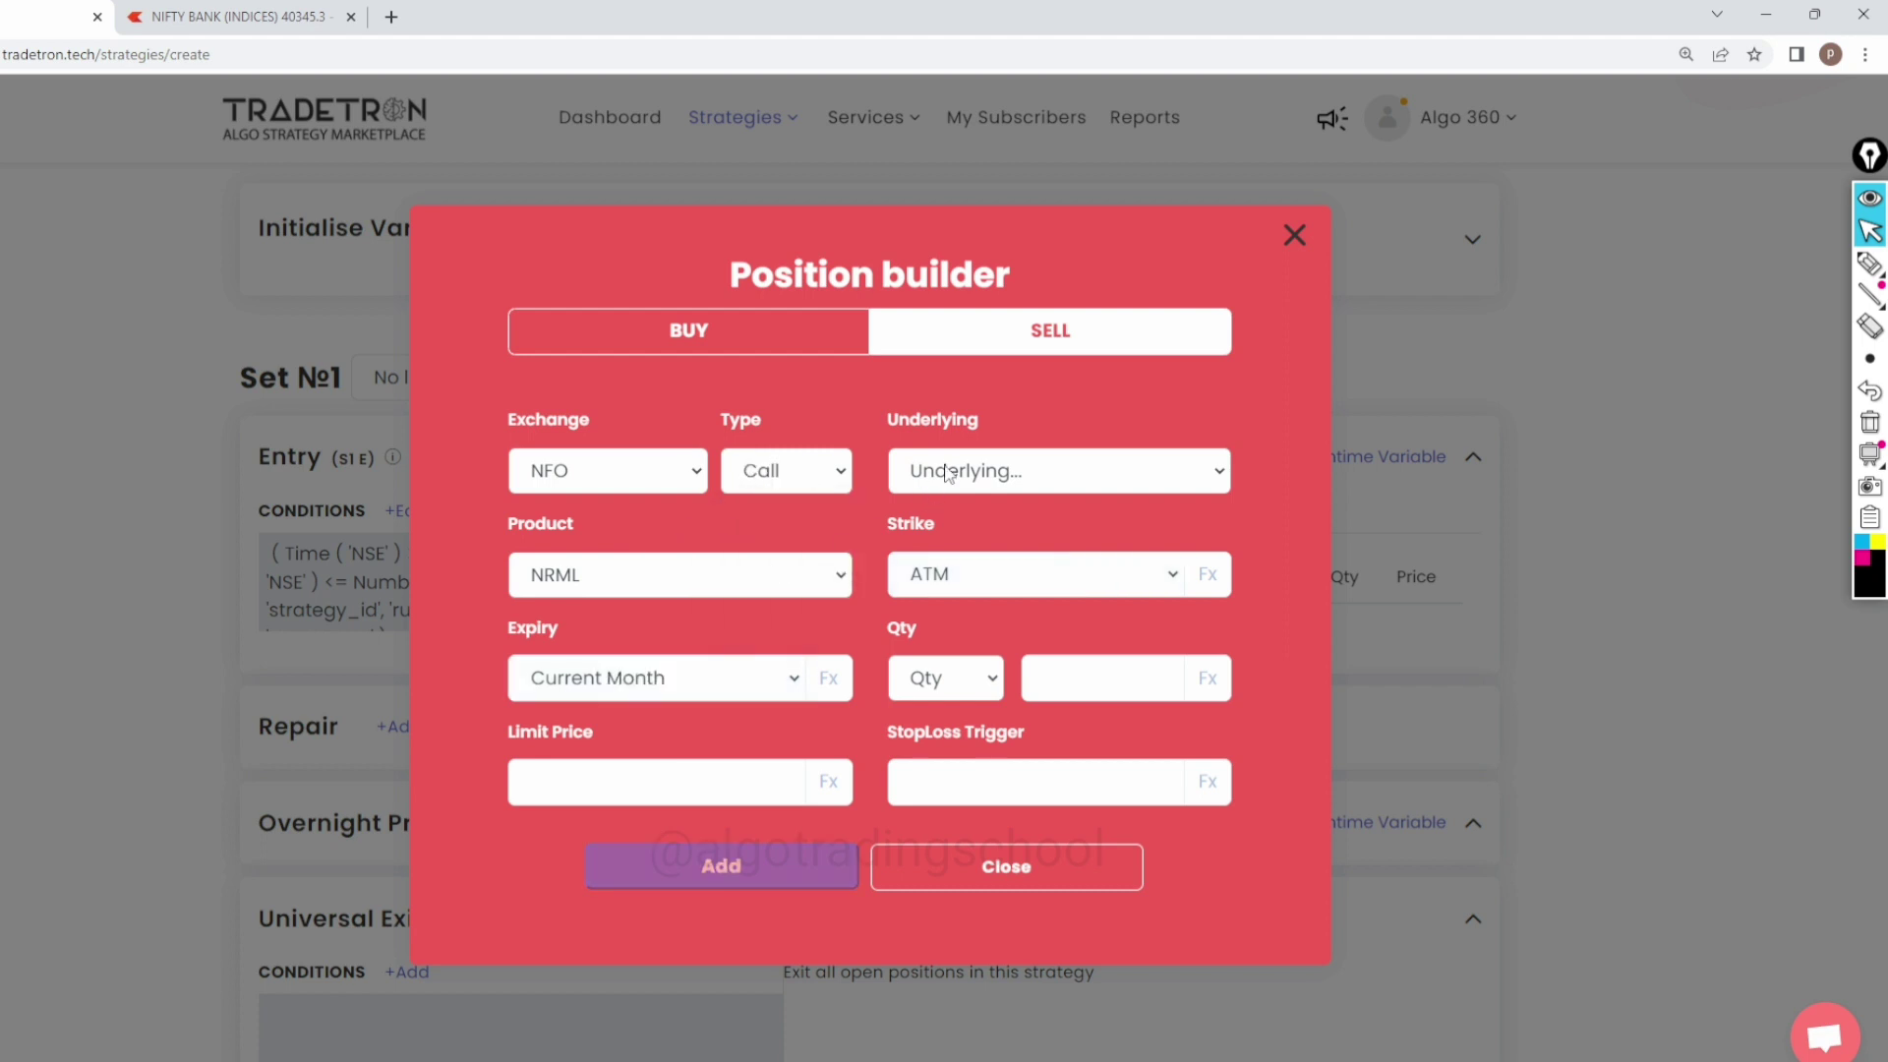
Step: Set the underlying of the Call position to NIFTY BANK
left_click(949, 473)
type("nifty")
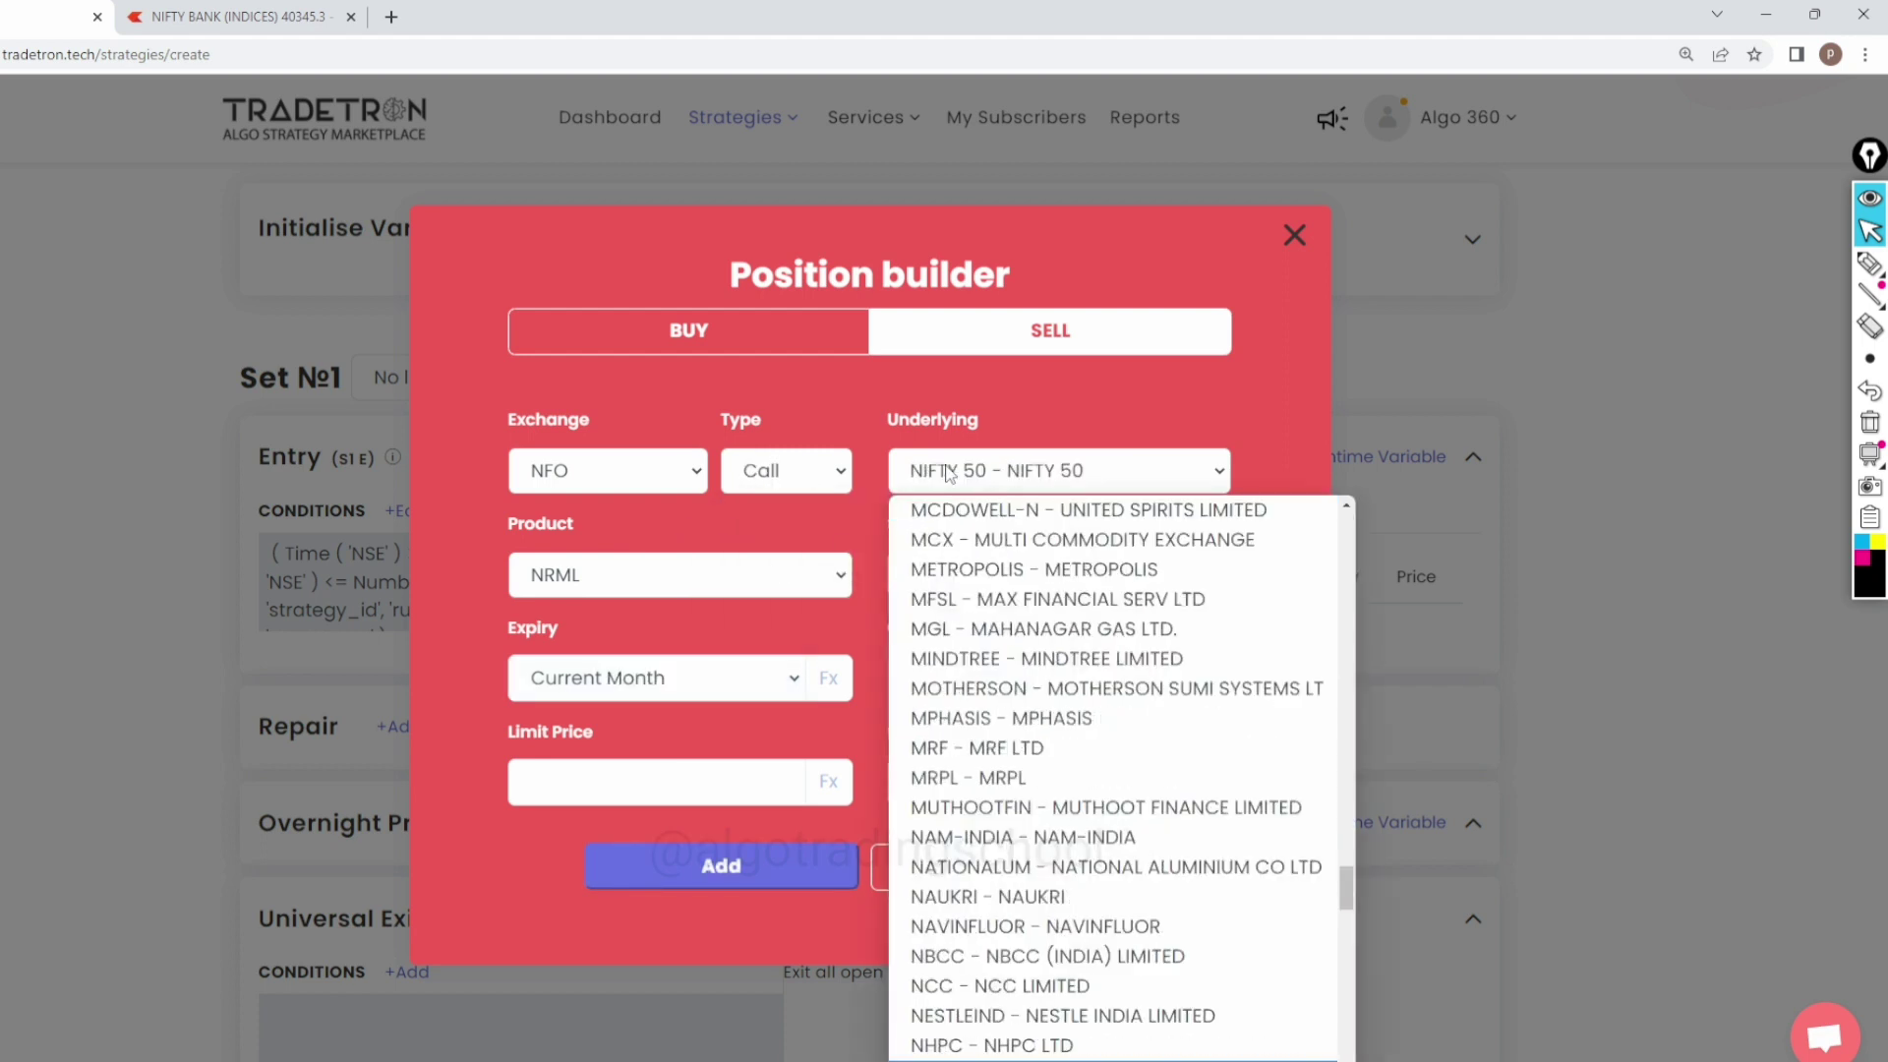
key("Down")
key("Return")
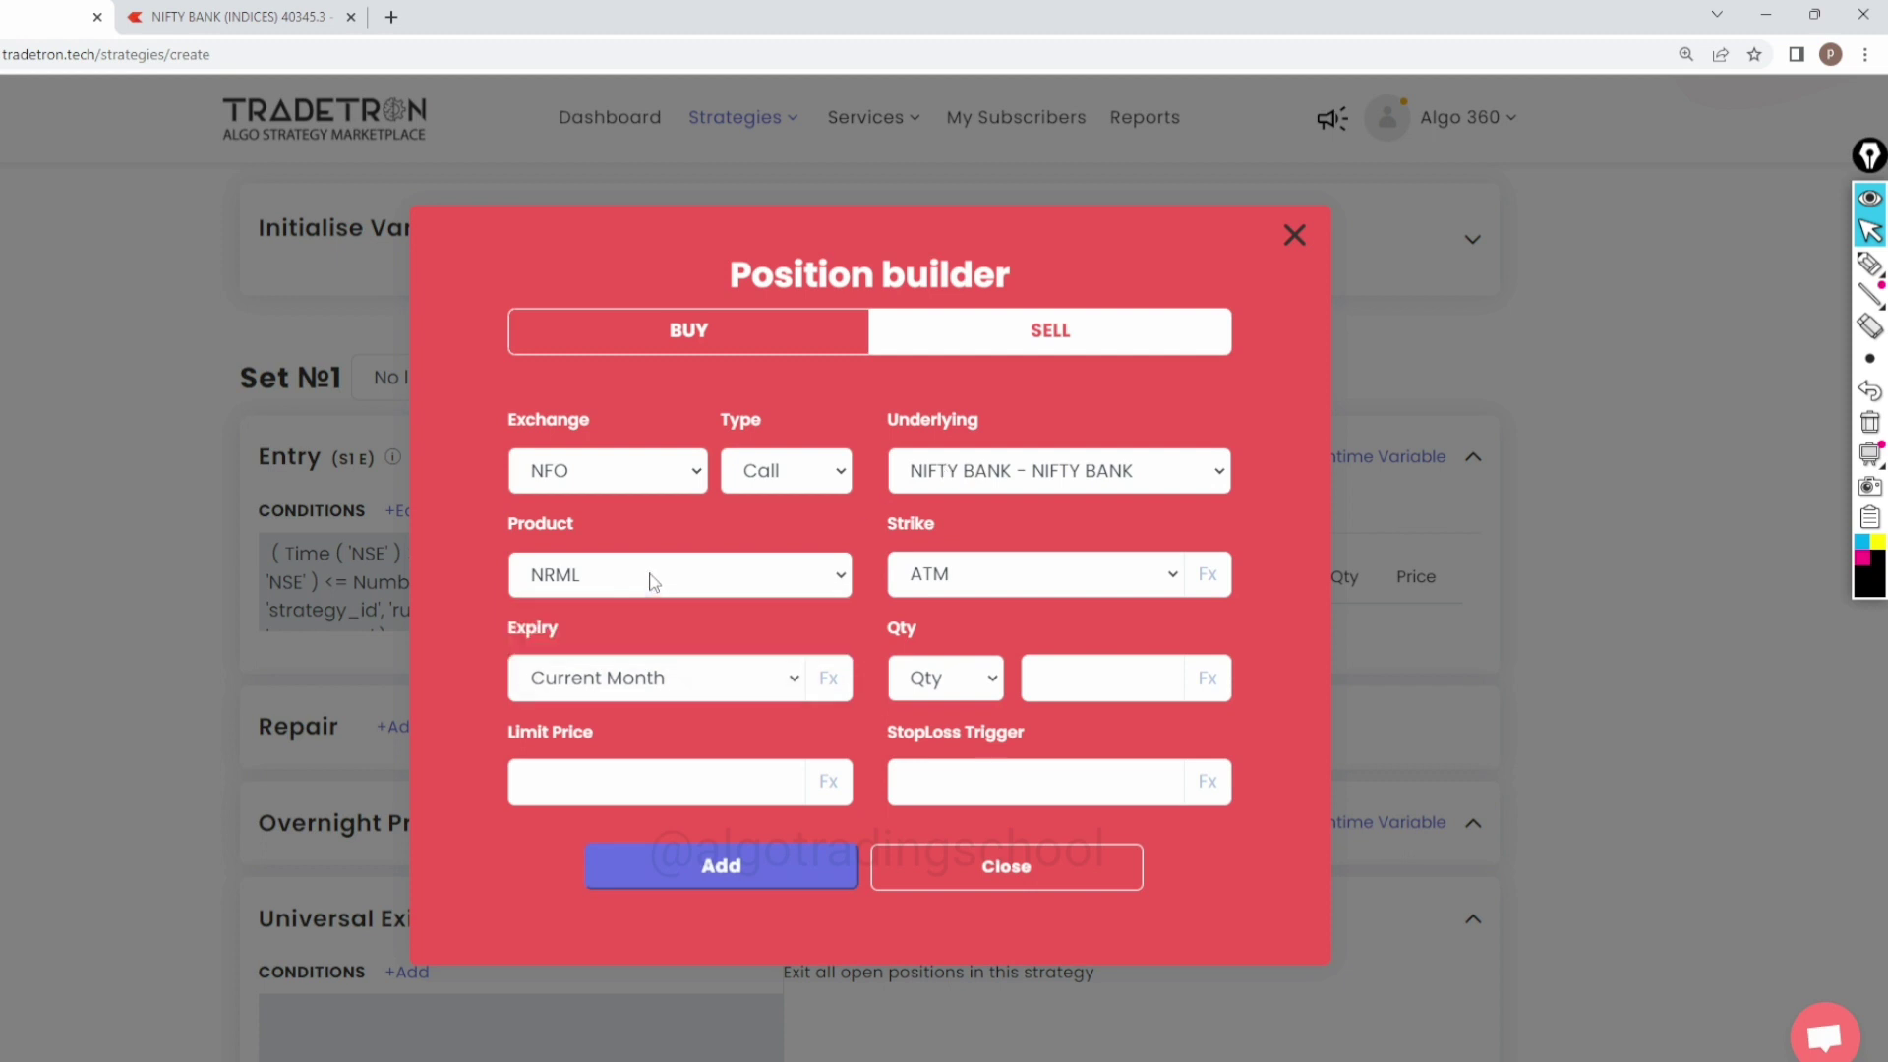
Step: Set the Call position's expiry to Current Week and its quantity to 1 lot
left_click(618, 687)
left_click(632, 258)
left_click(946, 679)
left_click(914, 727)
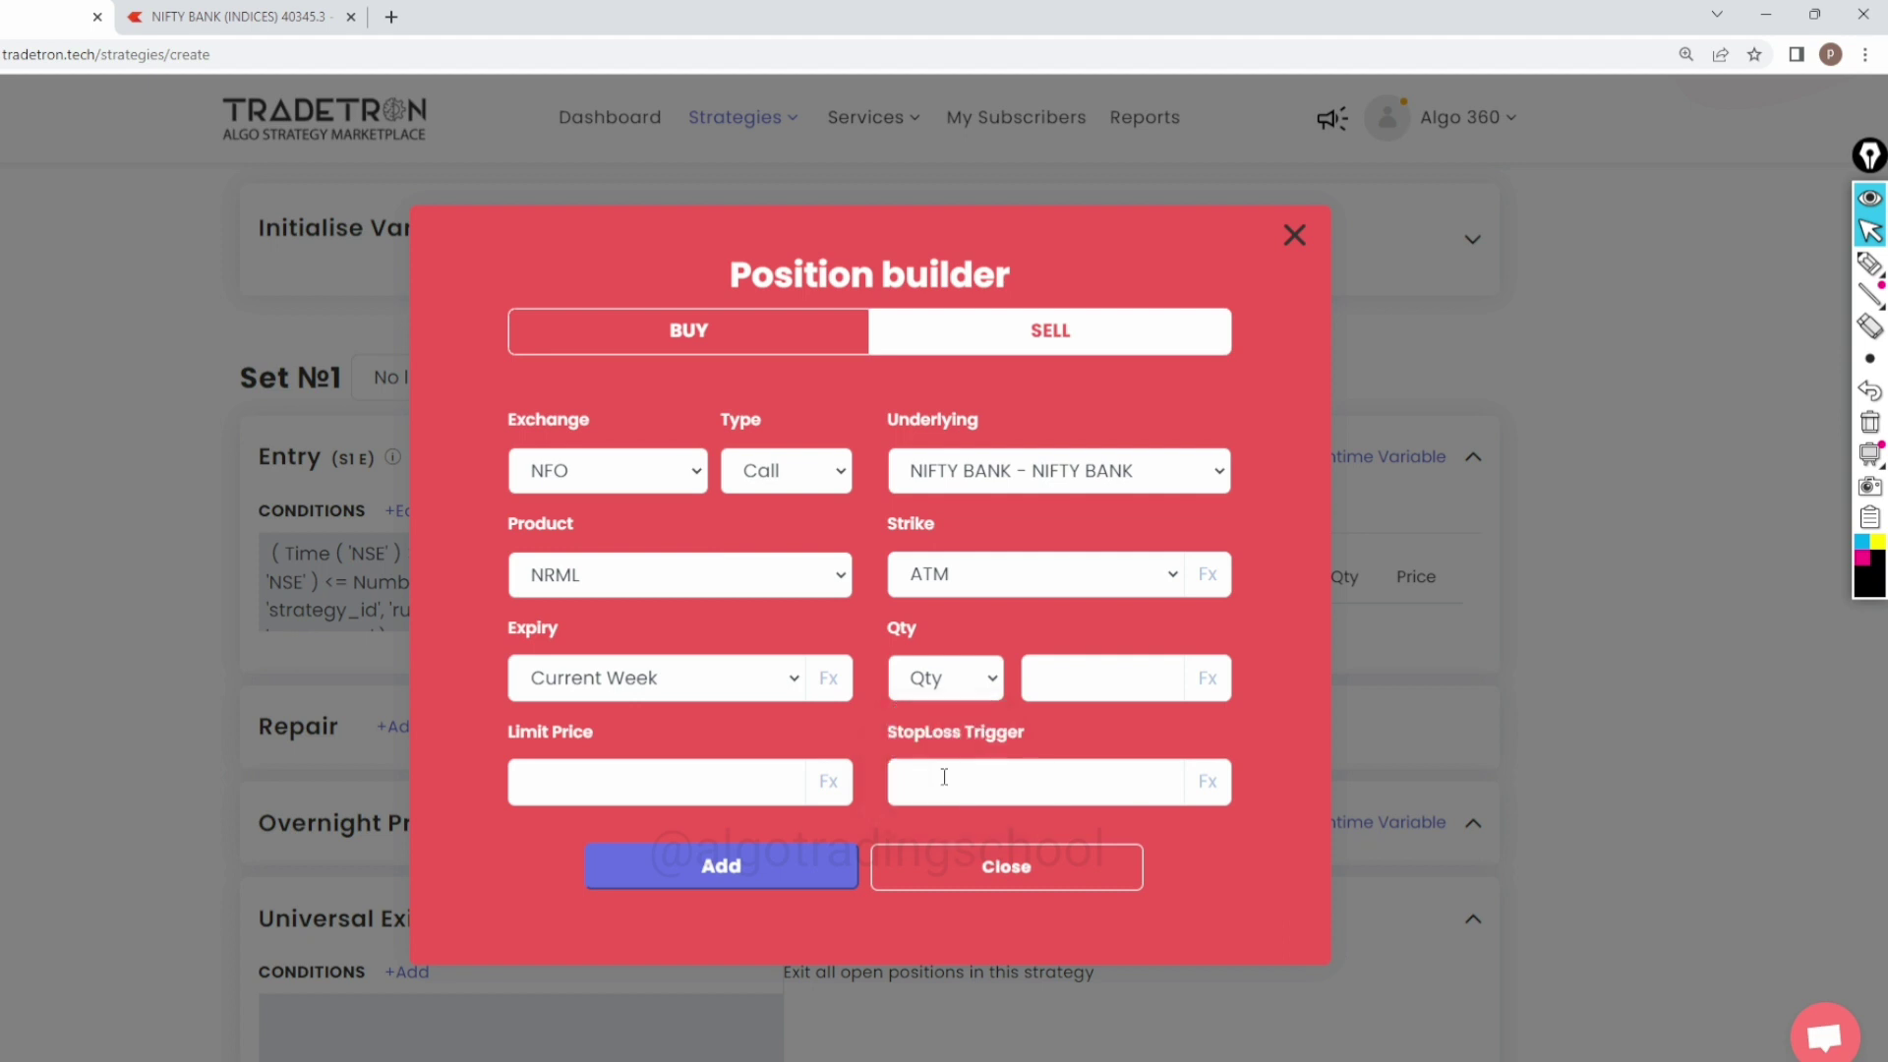
left_click(1074, 689)
Step: Set the Call position's strike to Fx and open the strike's Formula Builder
left_click(1173, 579)
left_click(1176, 580)
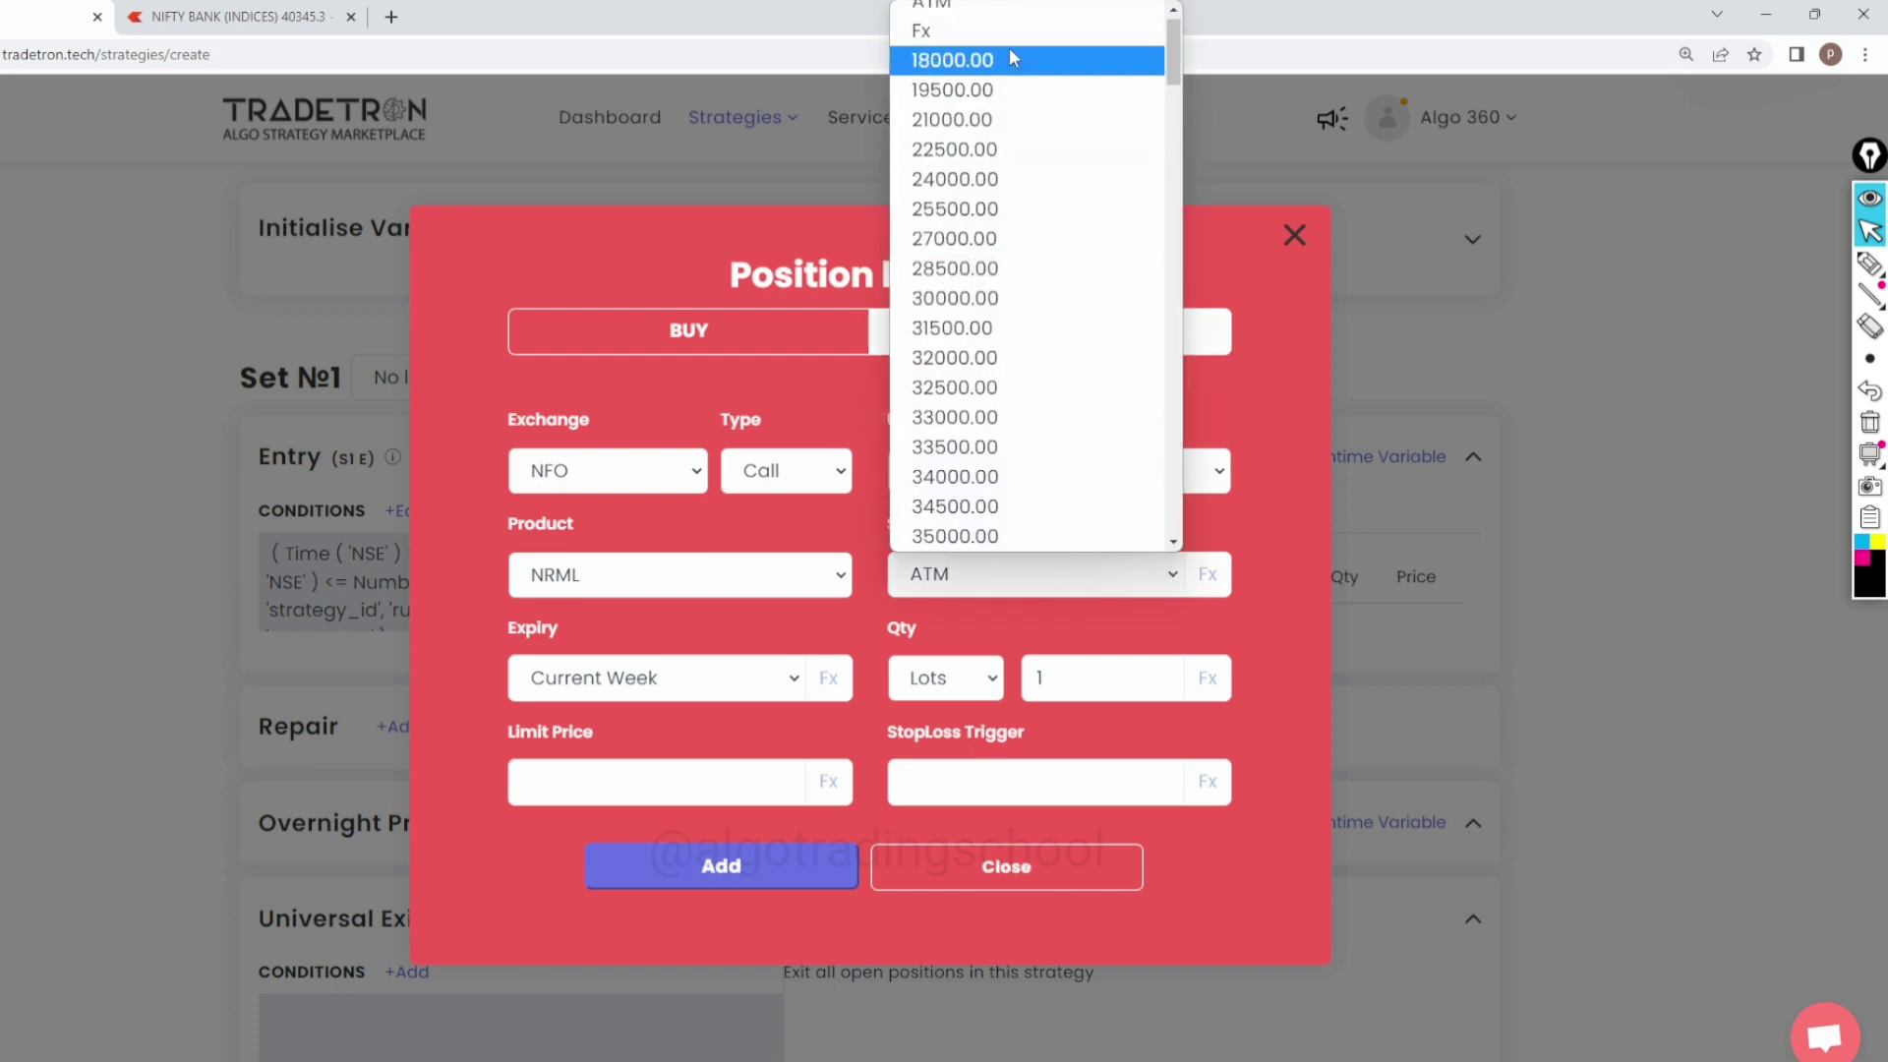
left_click(977, 39)
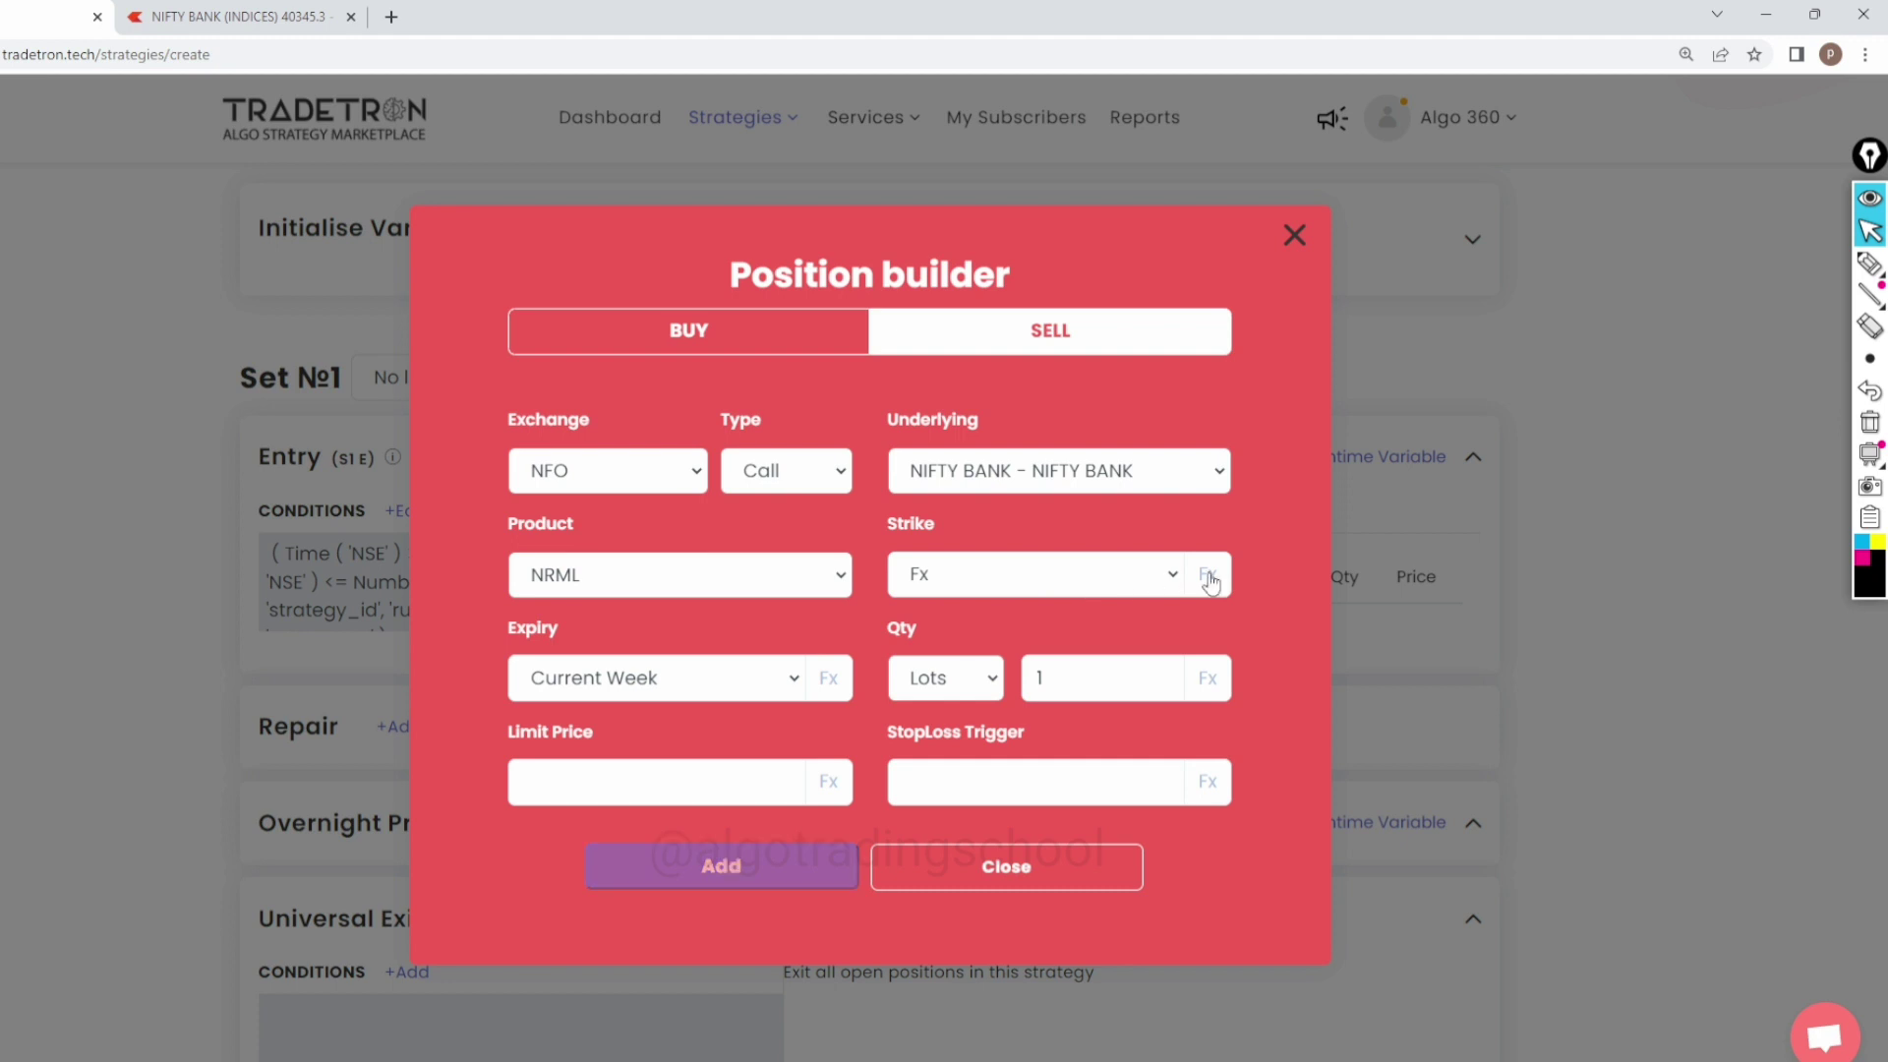
left_click(1208, 576)
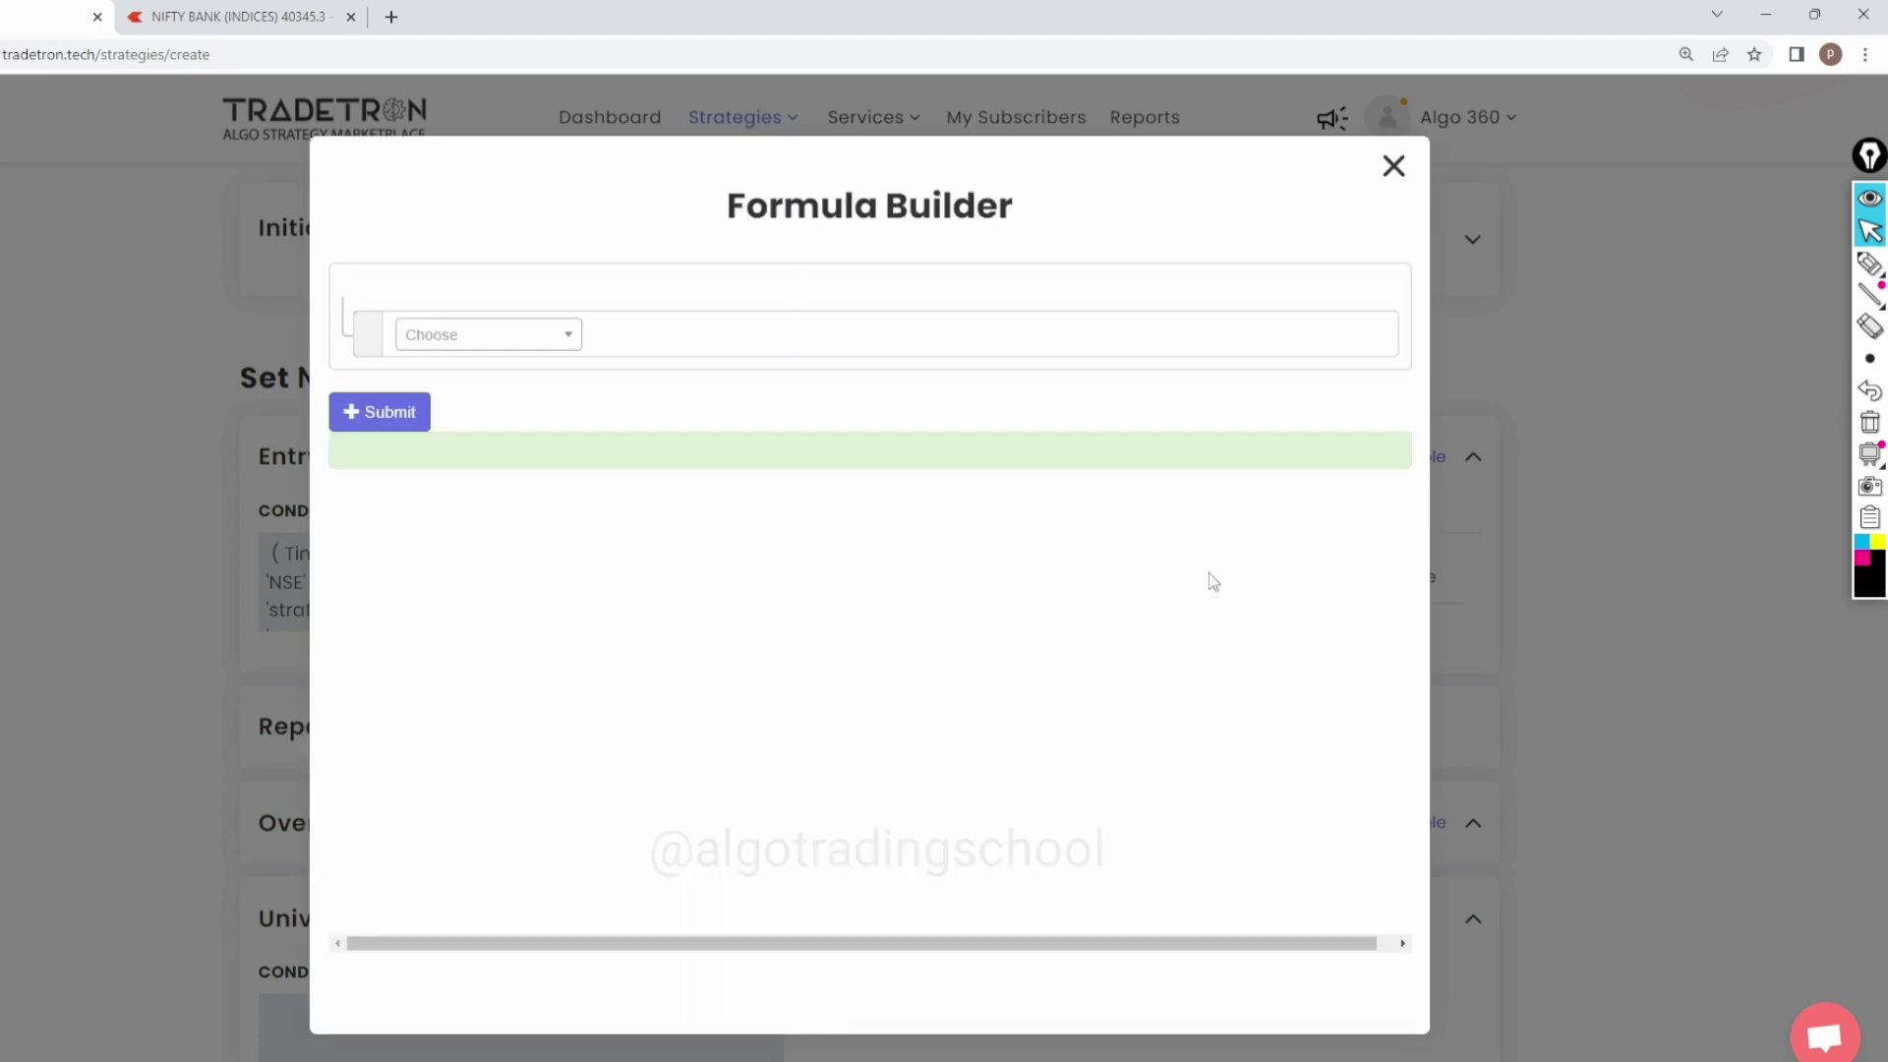
Step: Add the ATM keyword to the Call strike formula with NIFTY BANK as its underlying
left_click(471, 349)
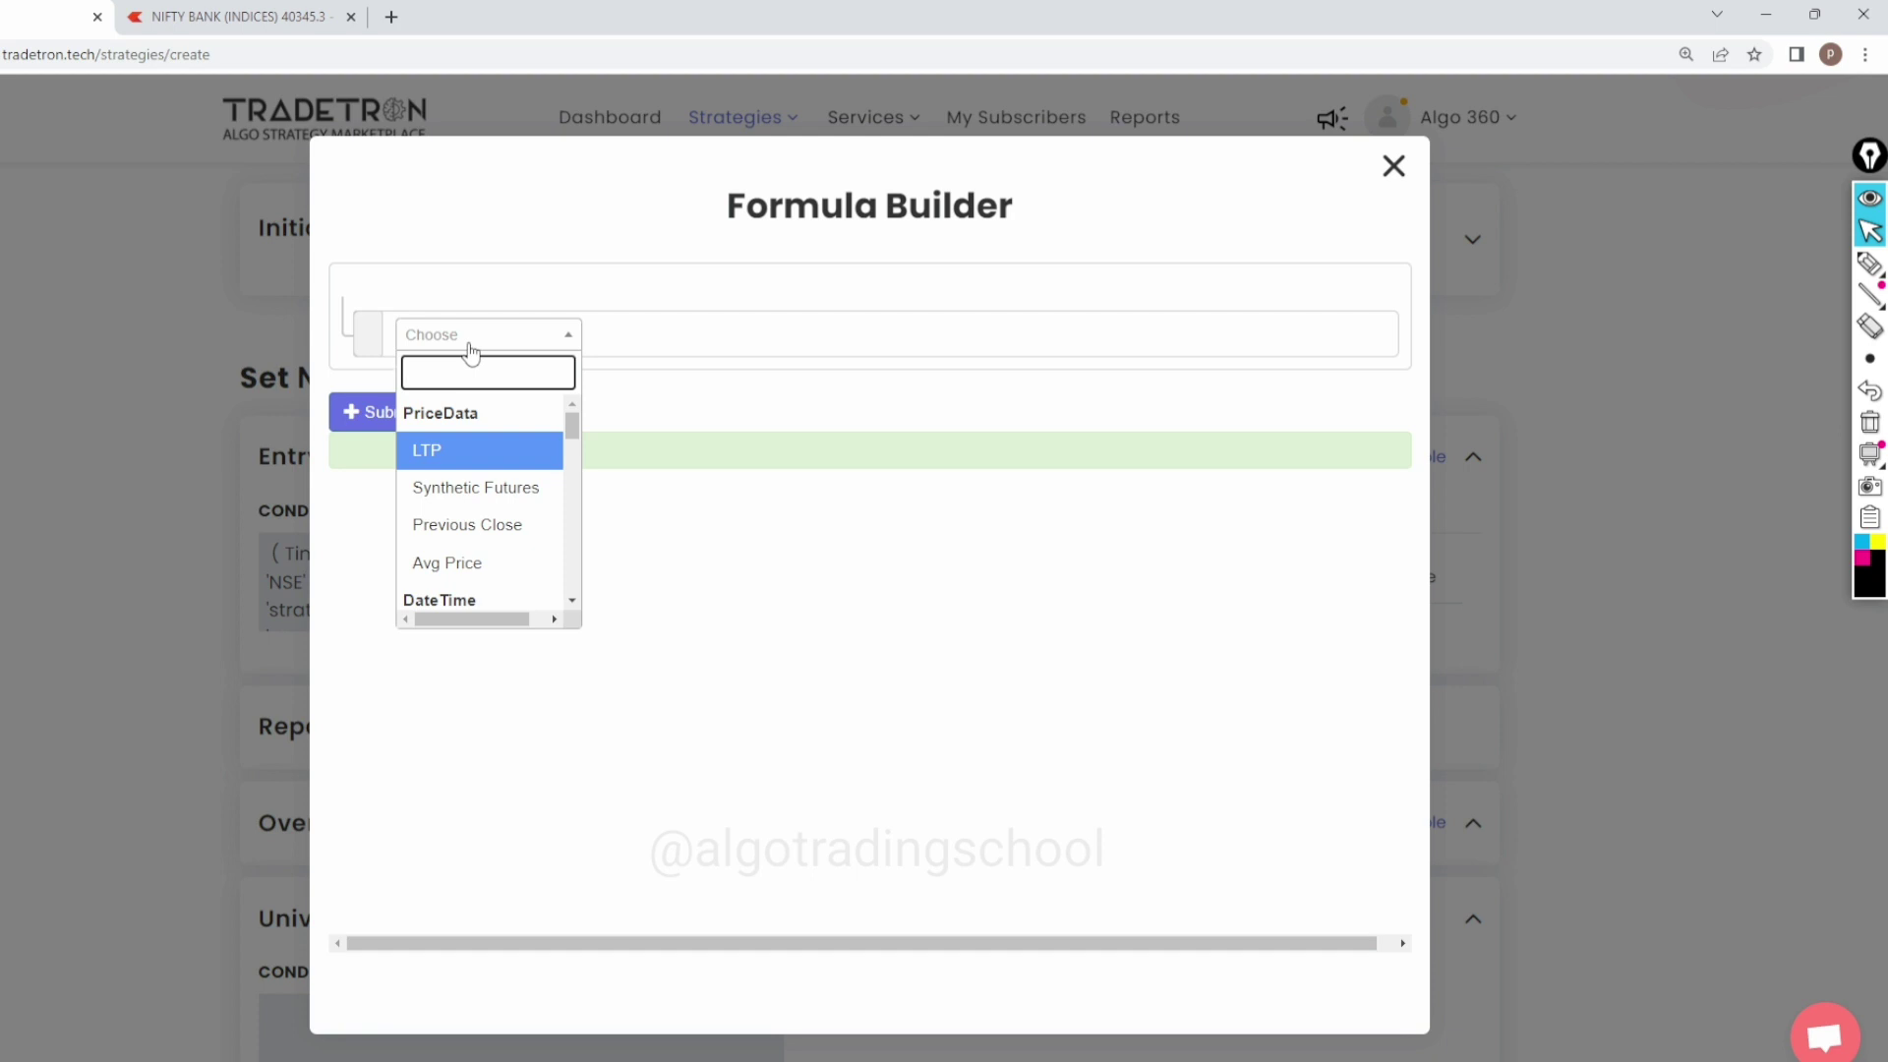
type("r")
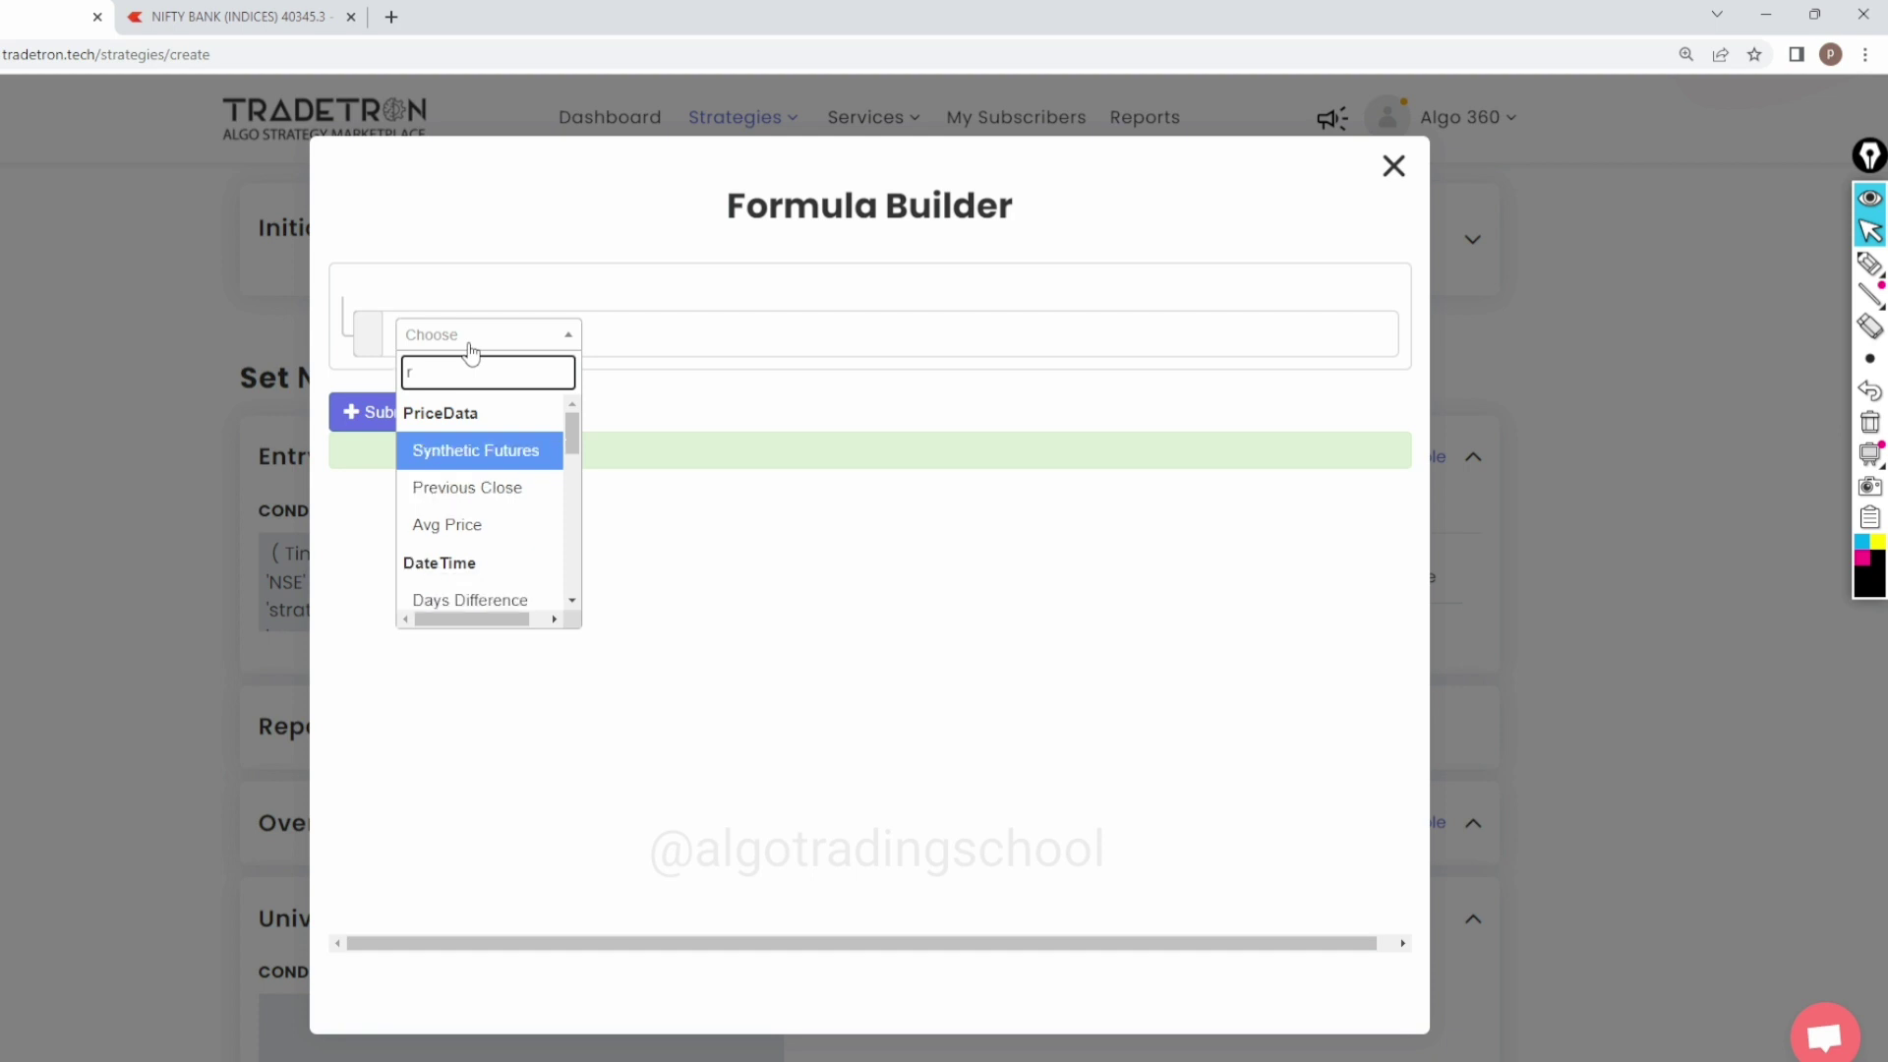
key("BackSpace")
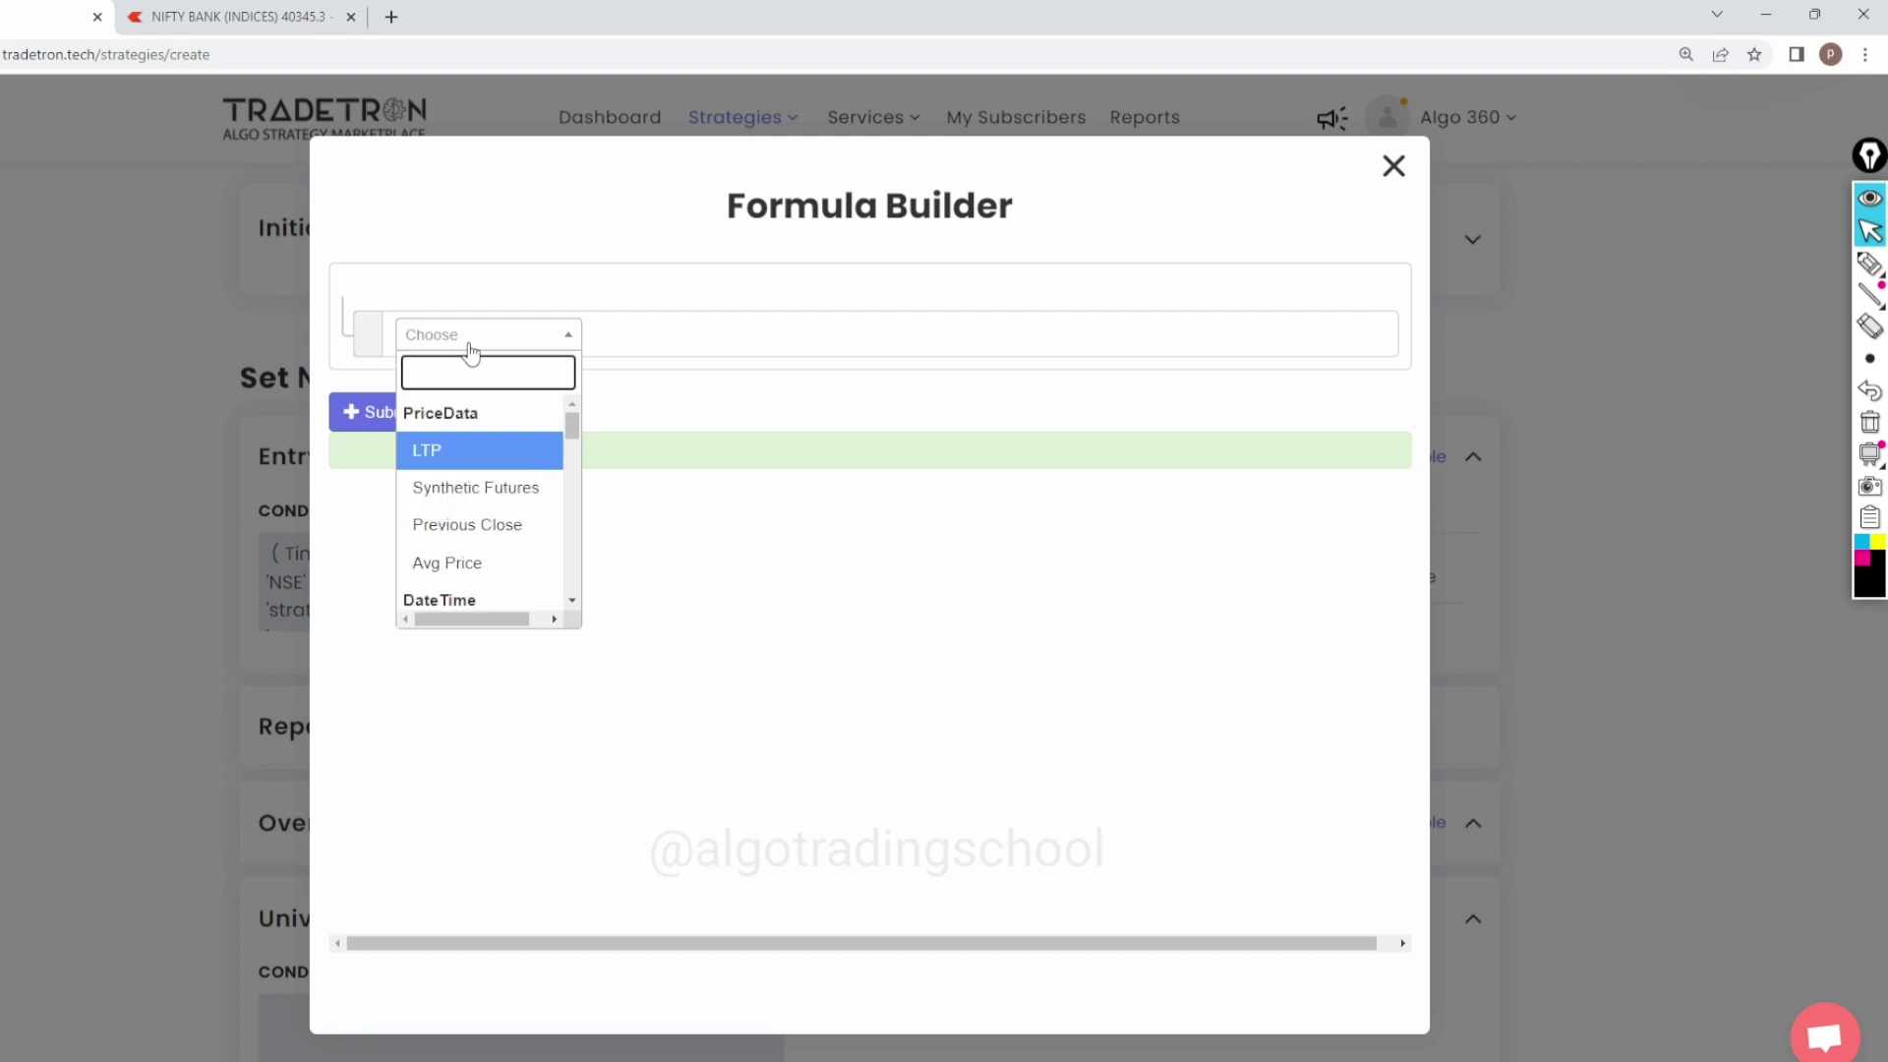
type("atm")
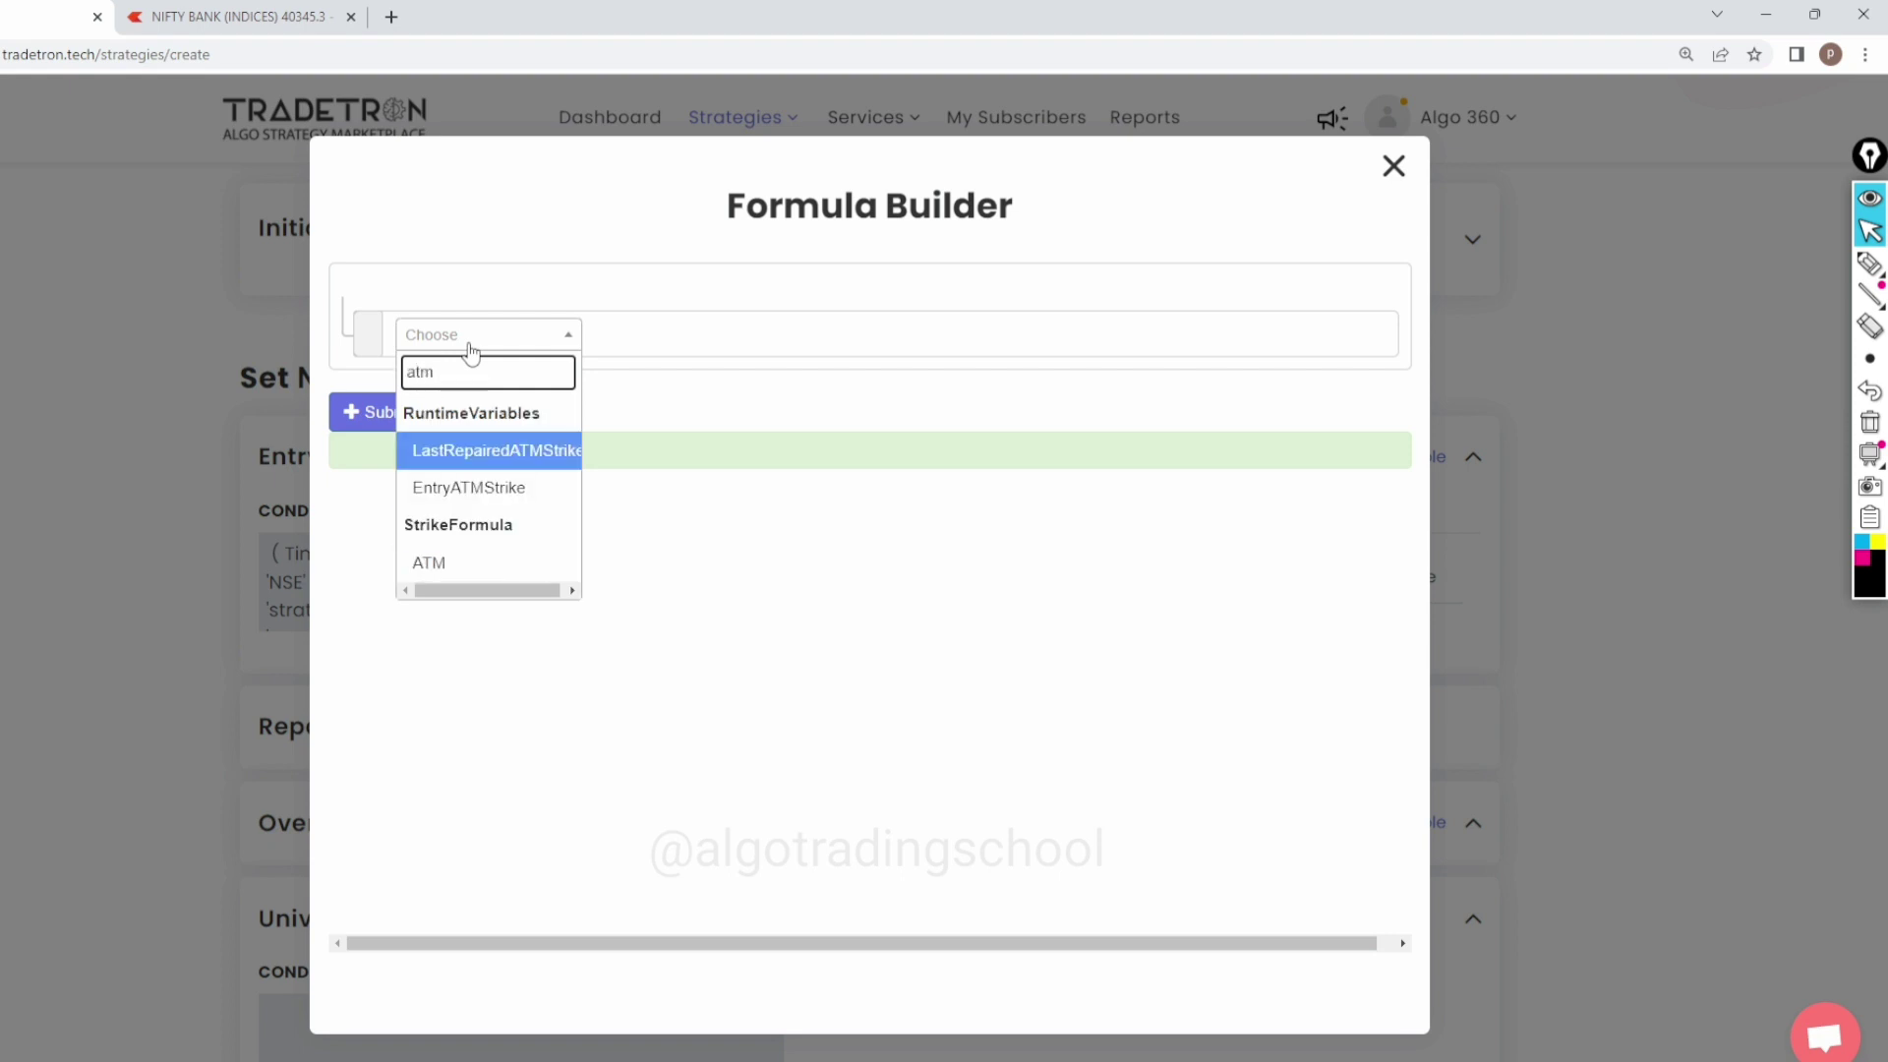
left_click(463, 565)
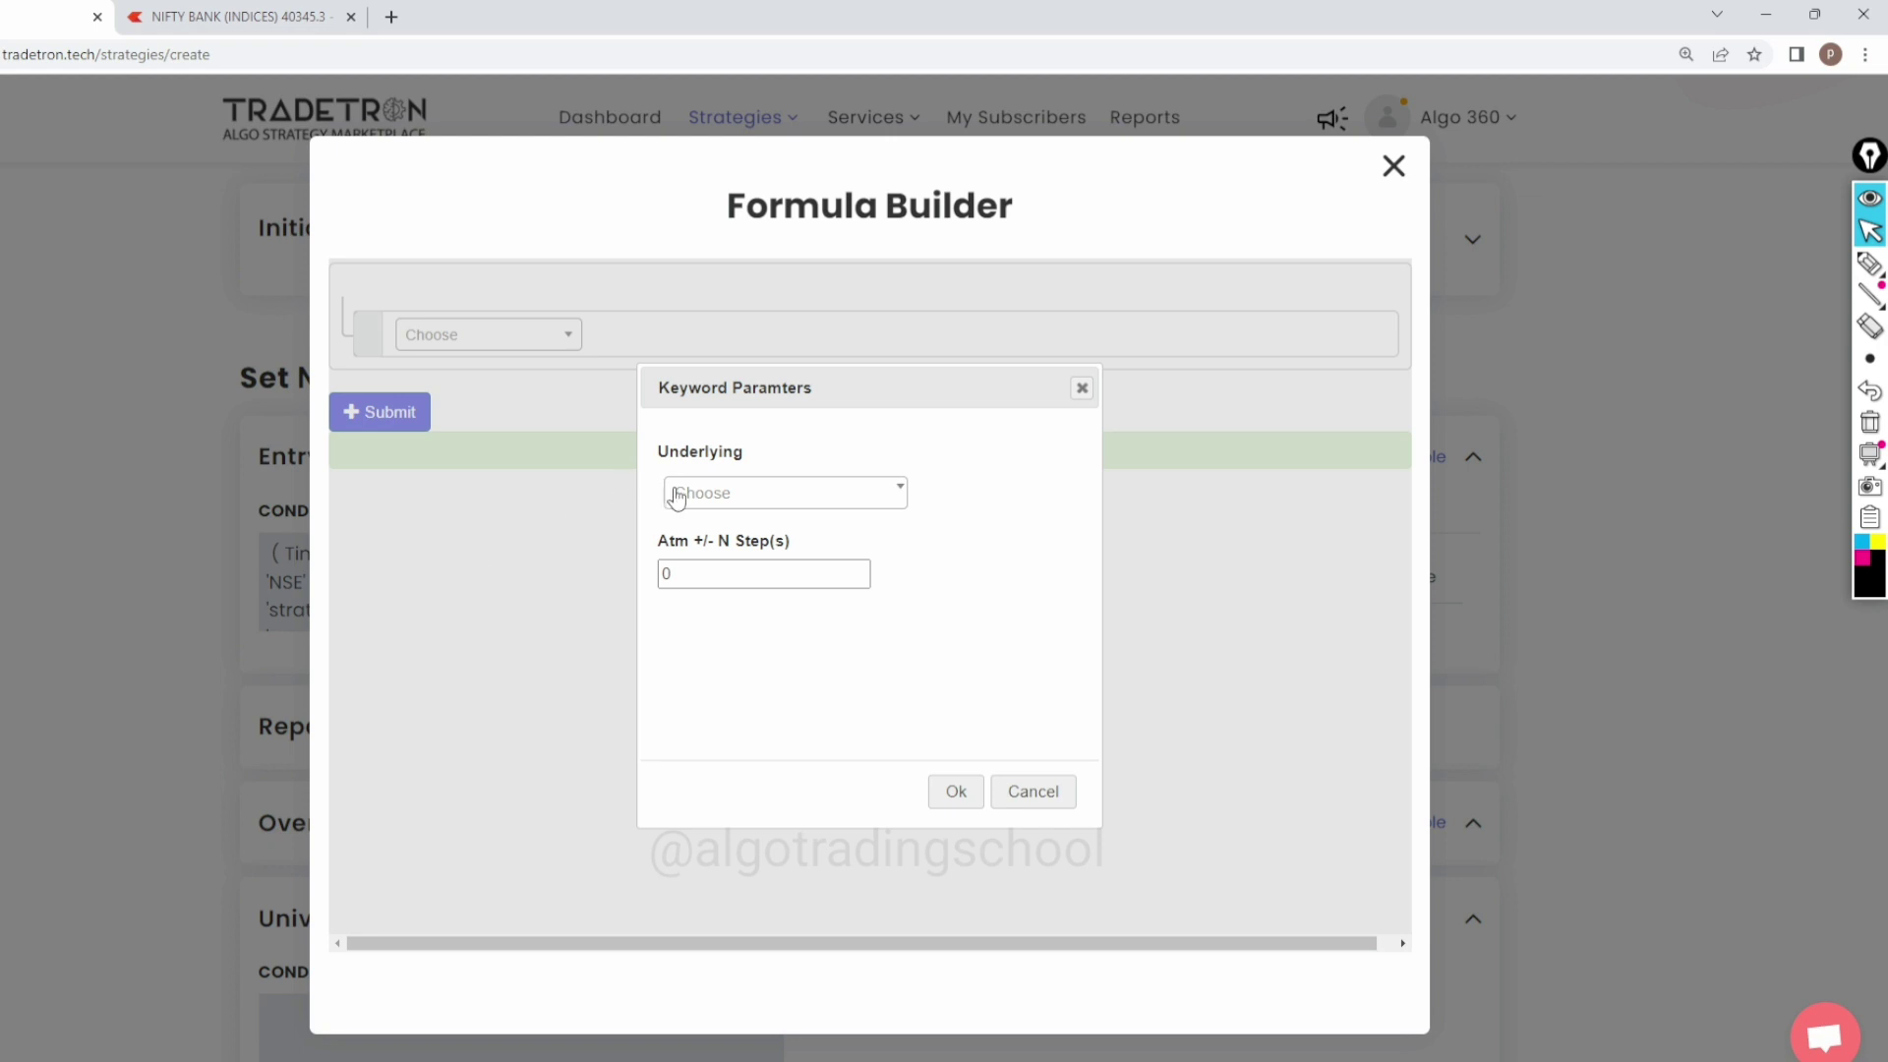
left_click(696, 504)
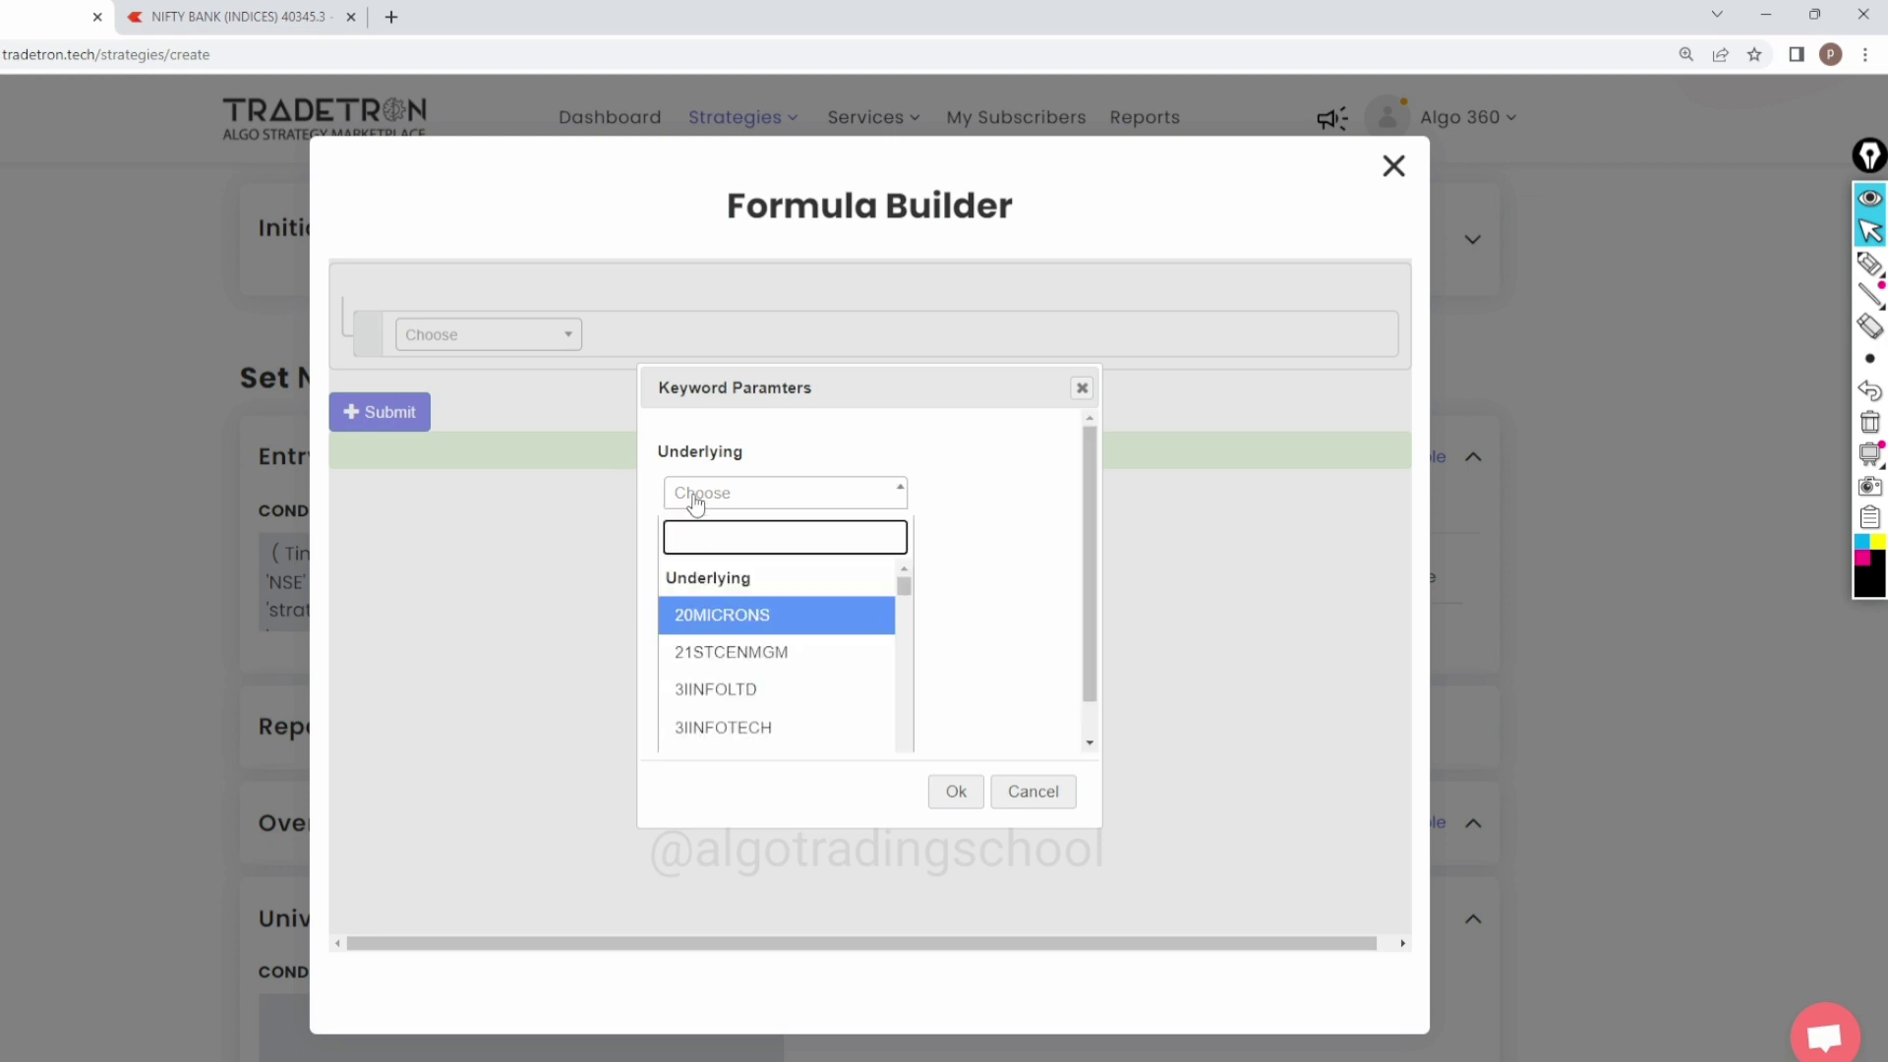
type("a")
key("BackSpace")
type("nifty b")
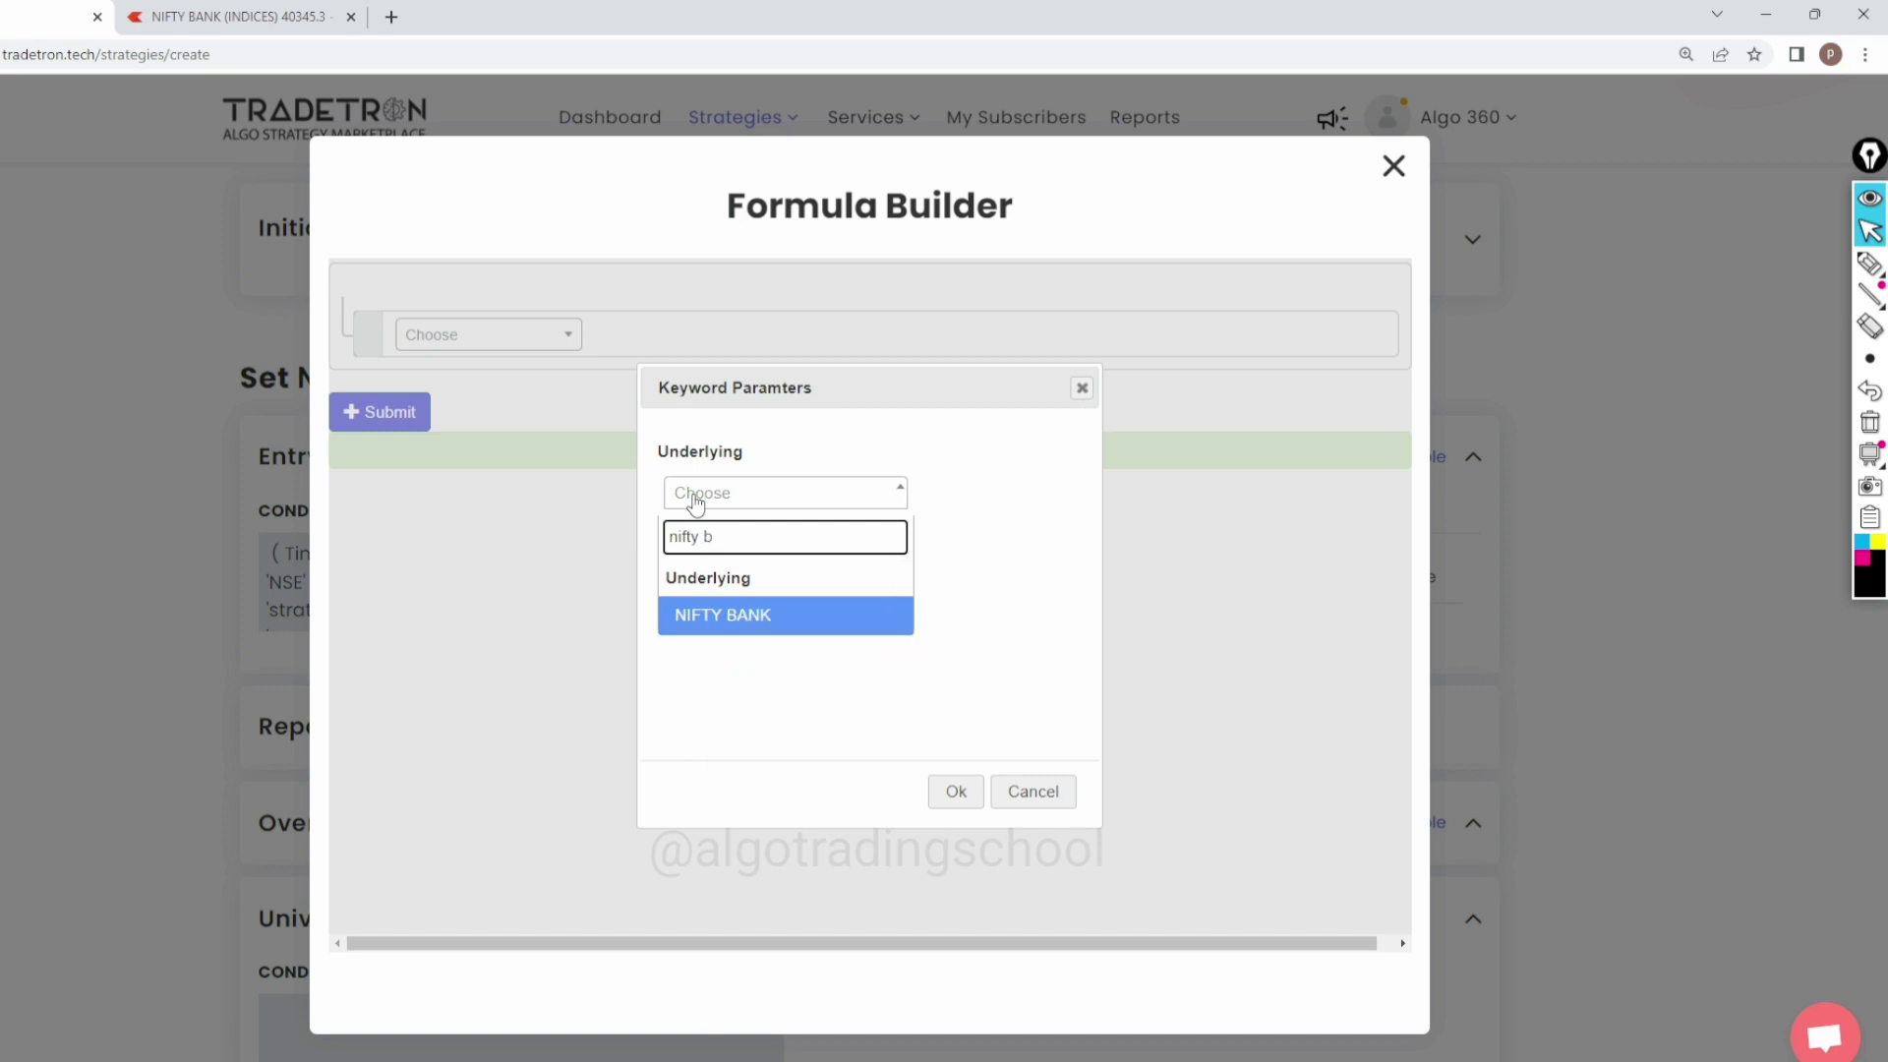
left_click(751, 630)
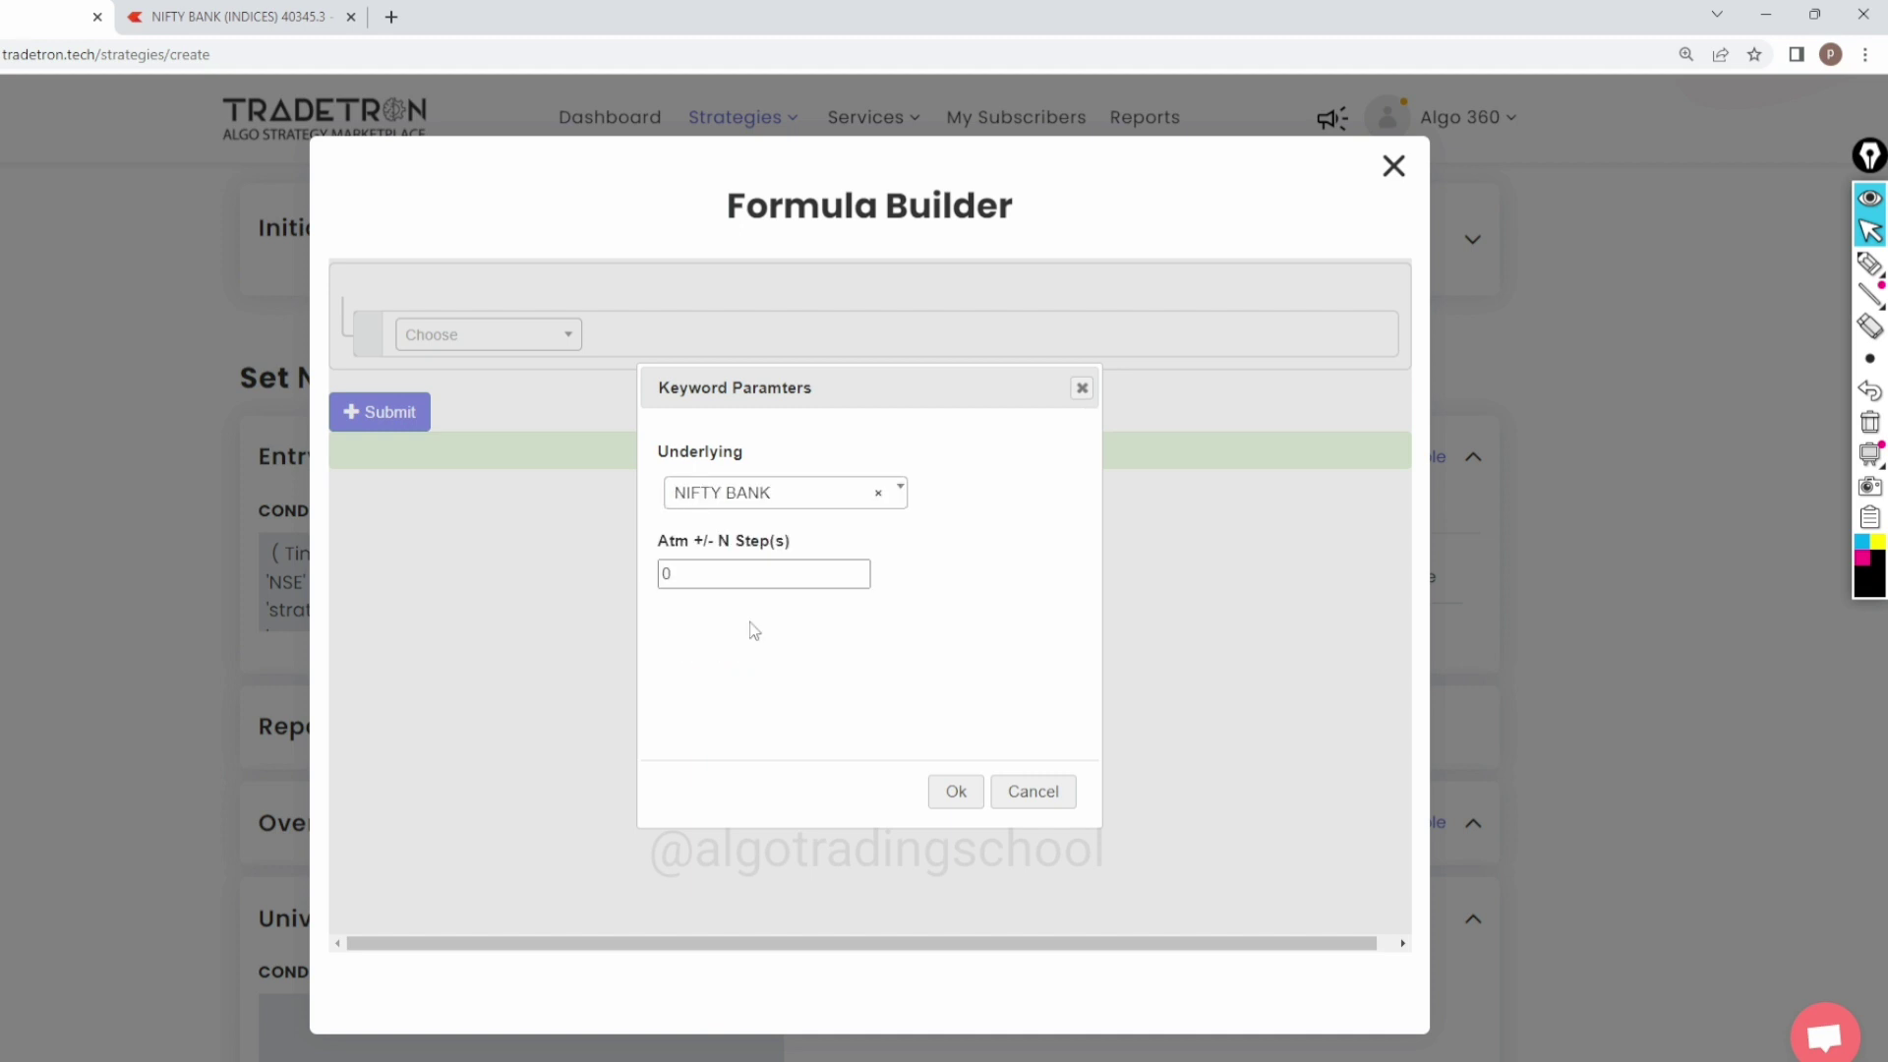
left_click(948, 795)
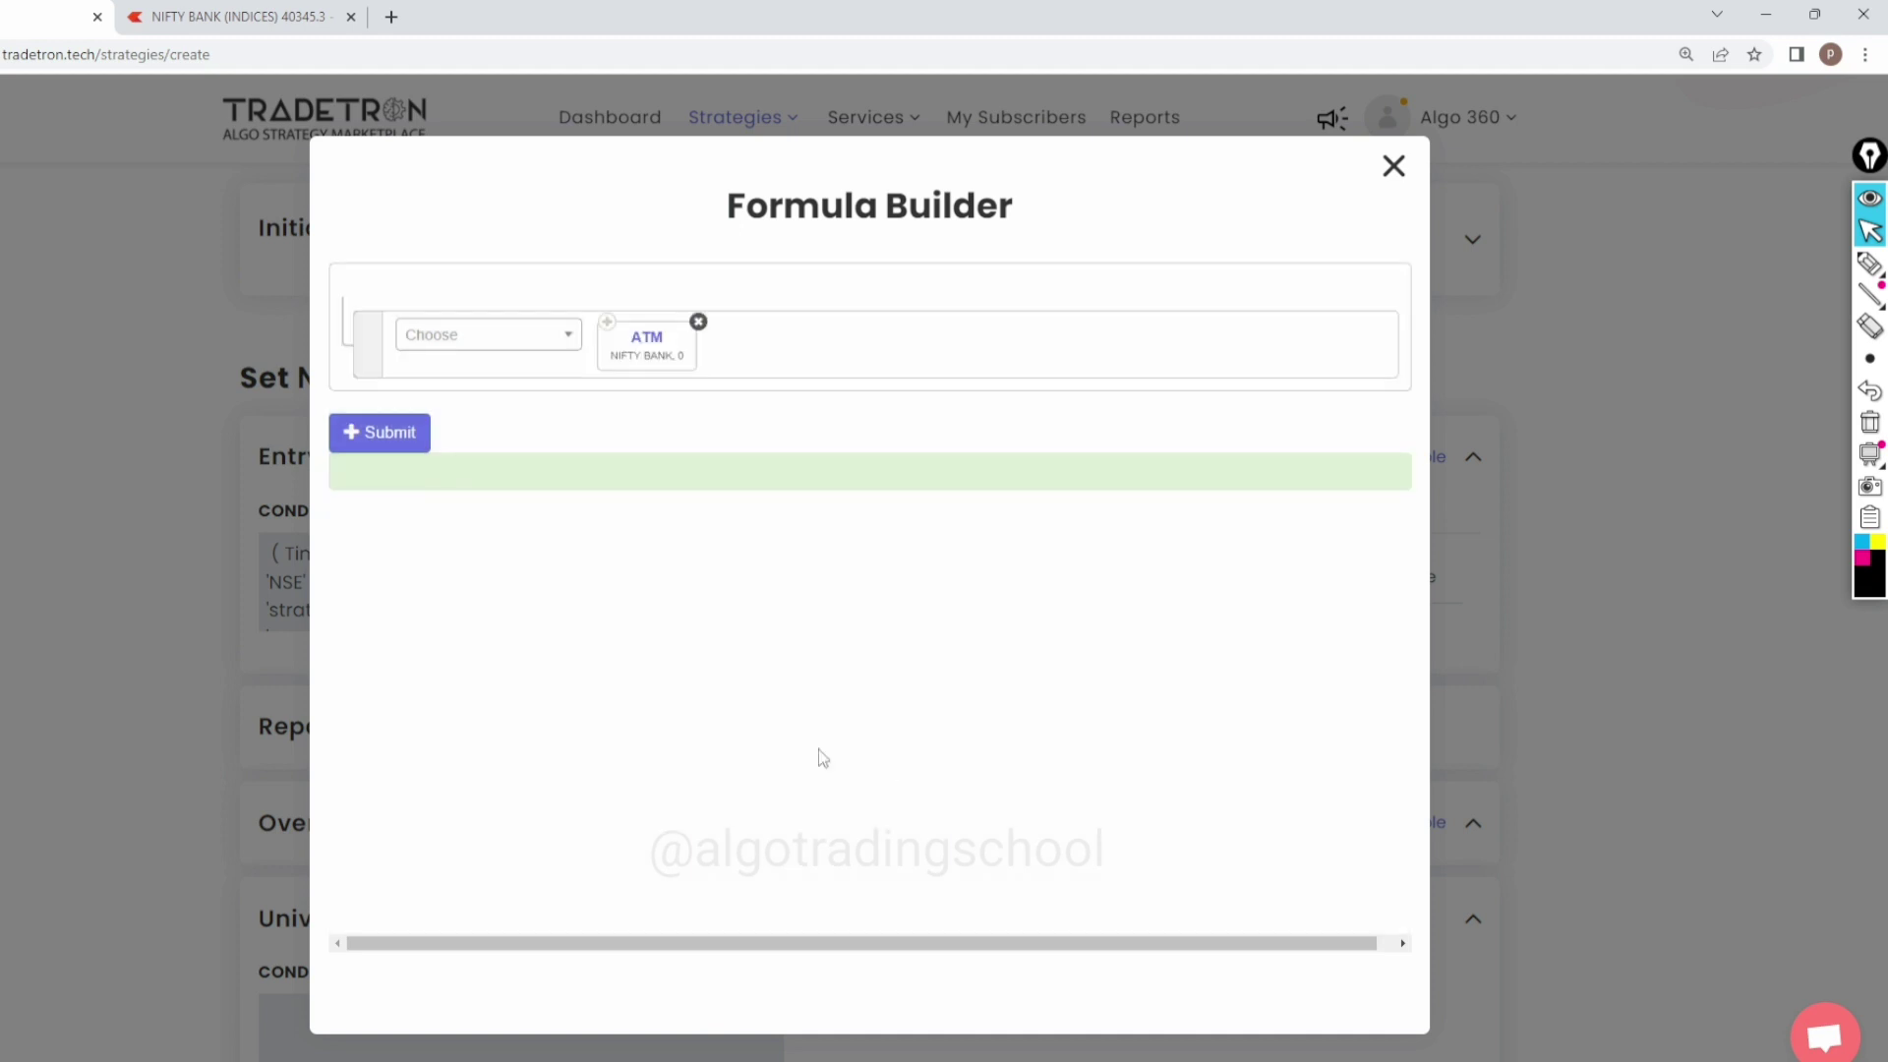
Step: Extend the Call strike formula after ATM with the + operator and the Number keyword valued 500
left_click(452, 340)
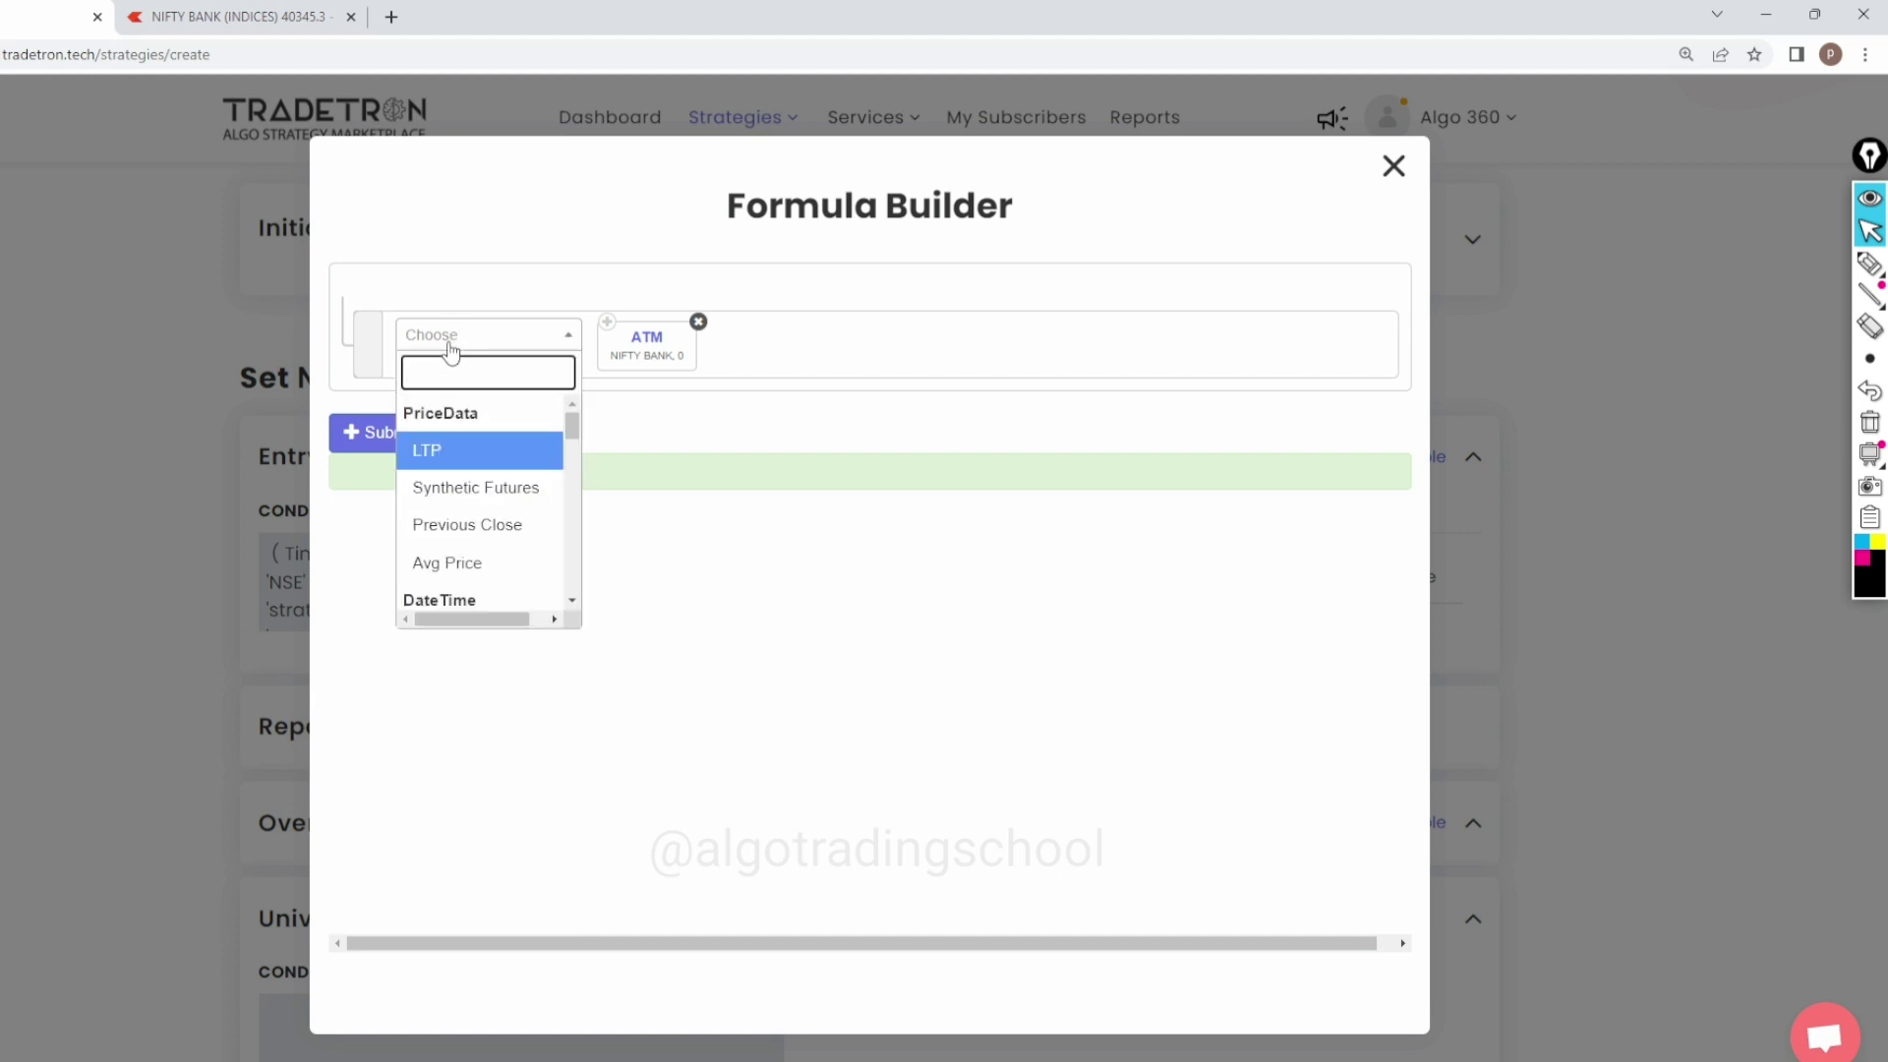
type("+")
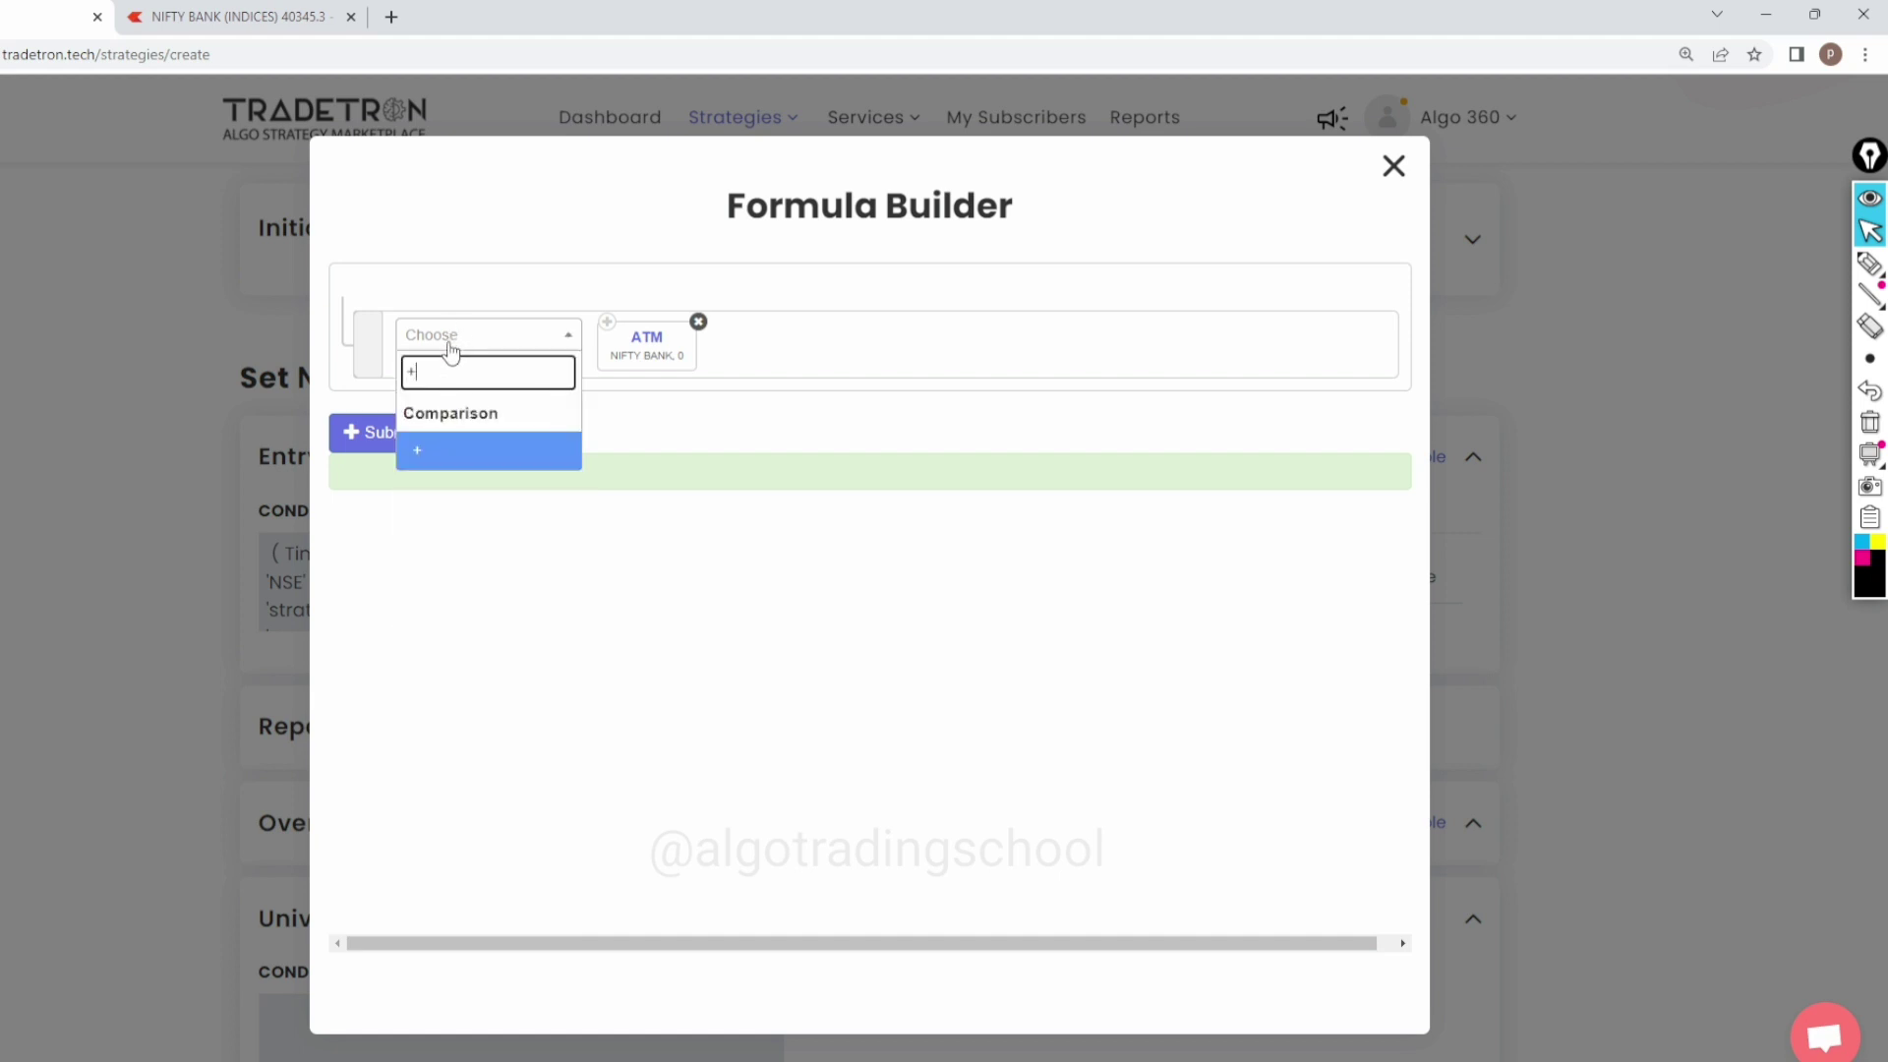
left_click(512, 448)
left_click(474, 345)
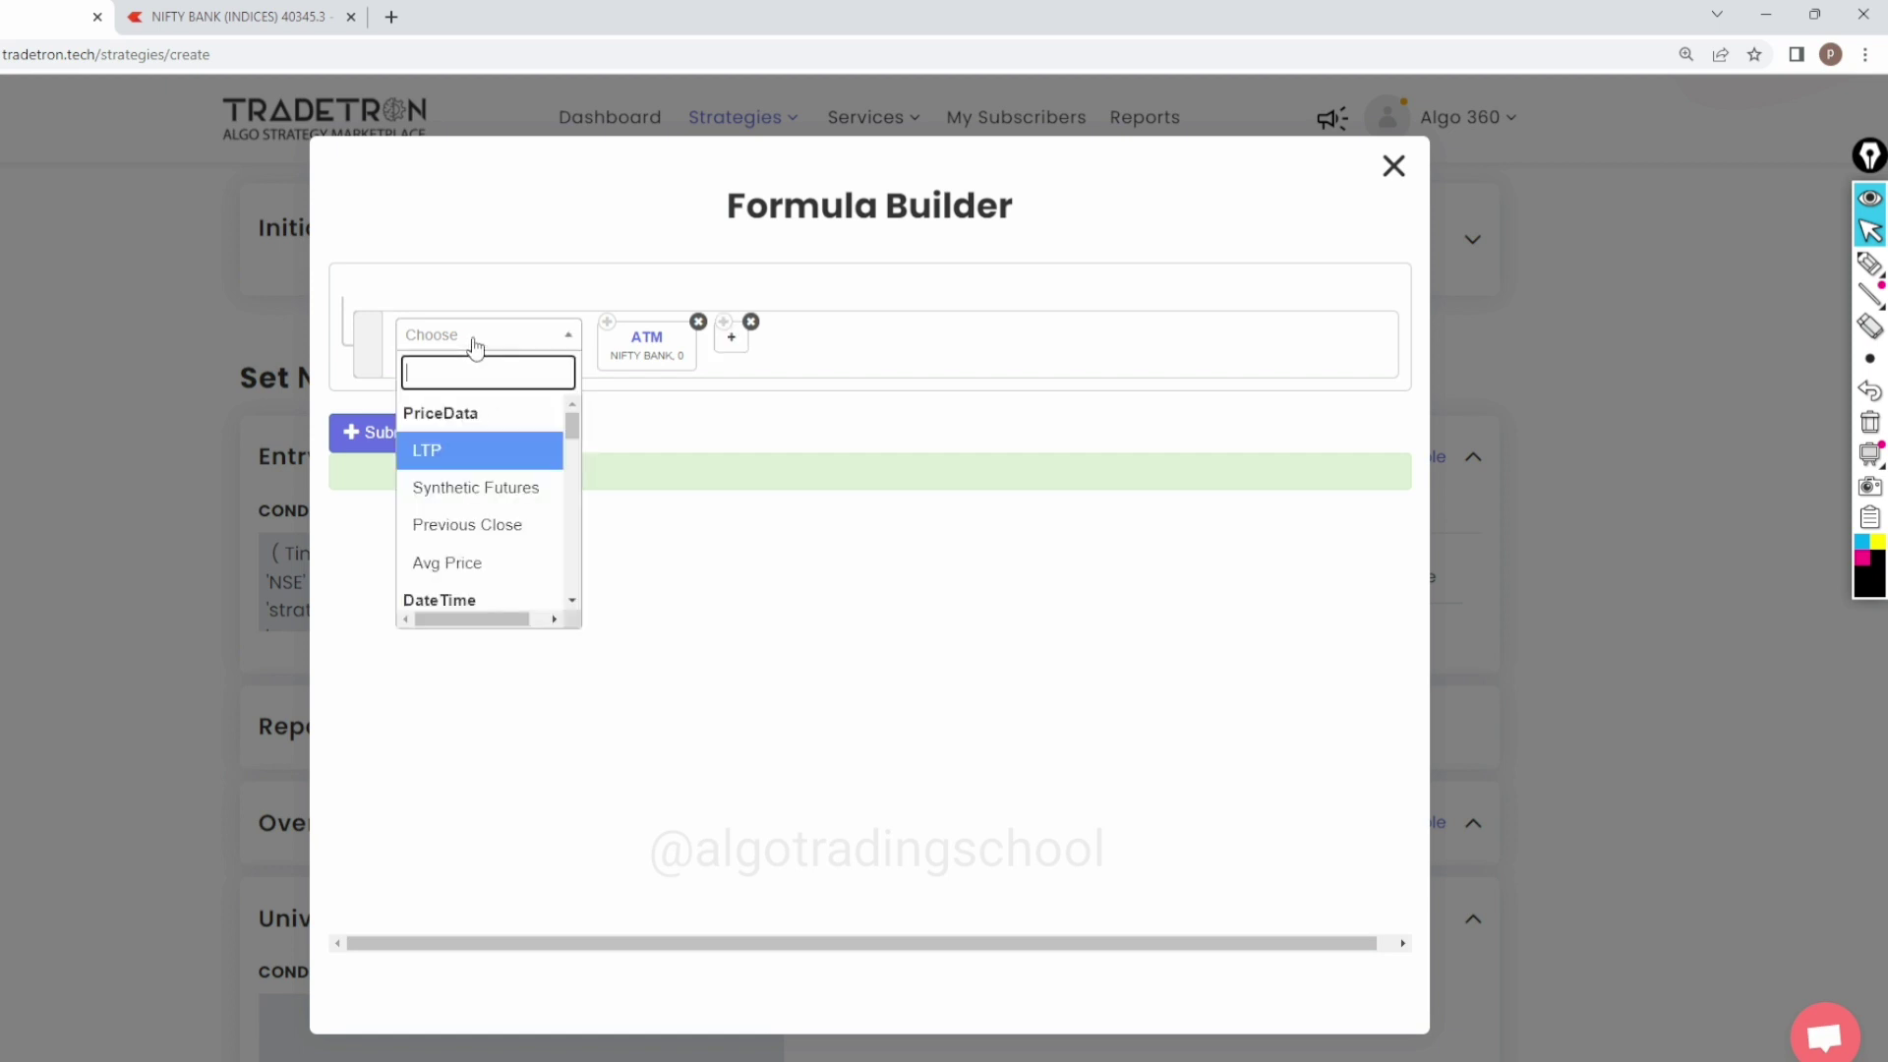
type("nu")
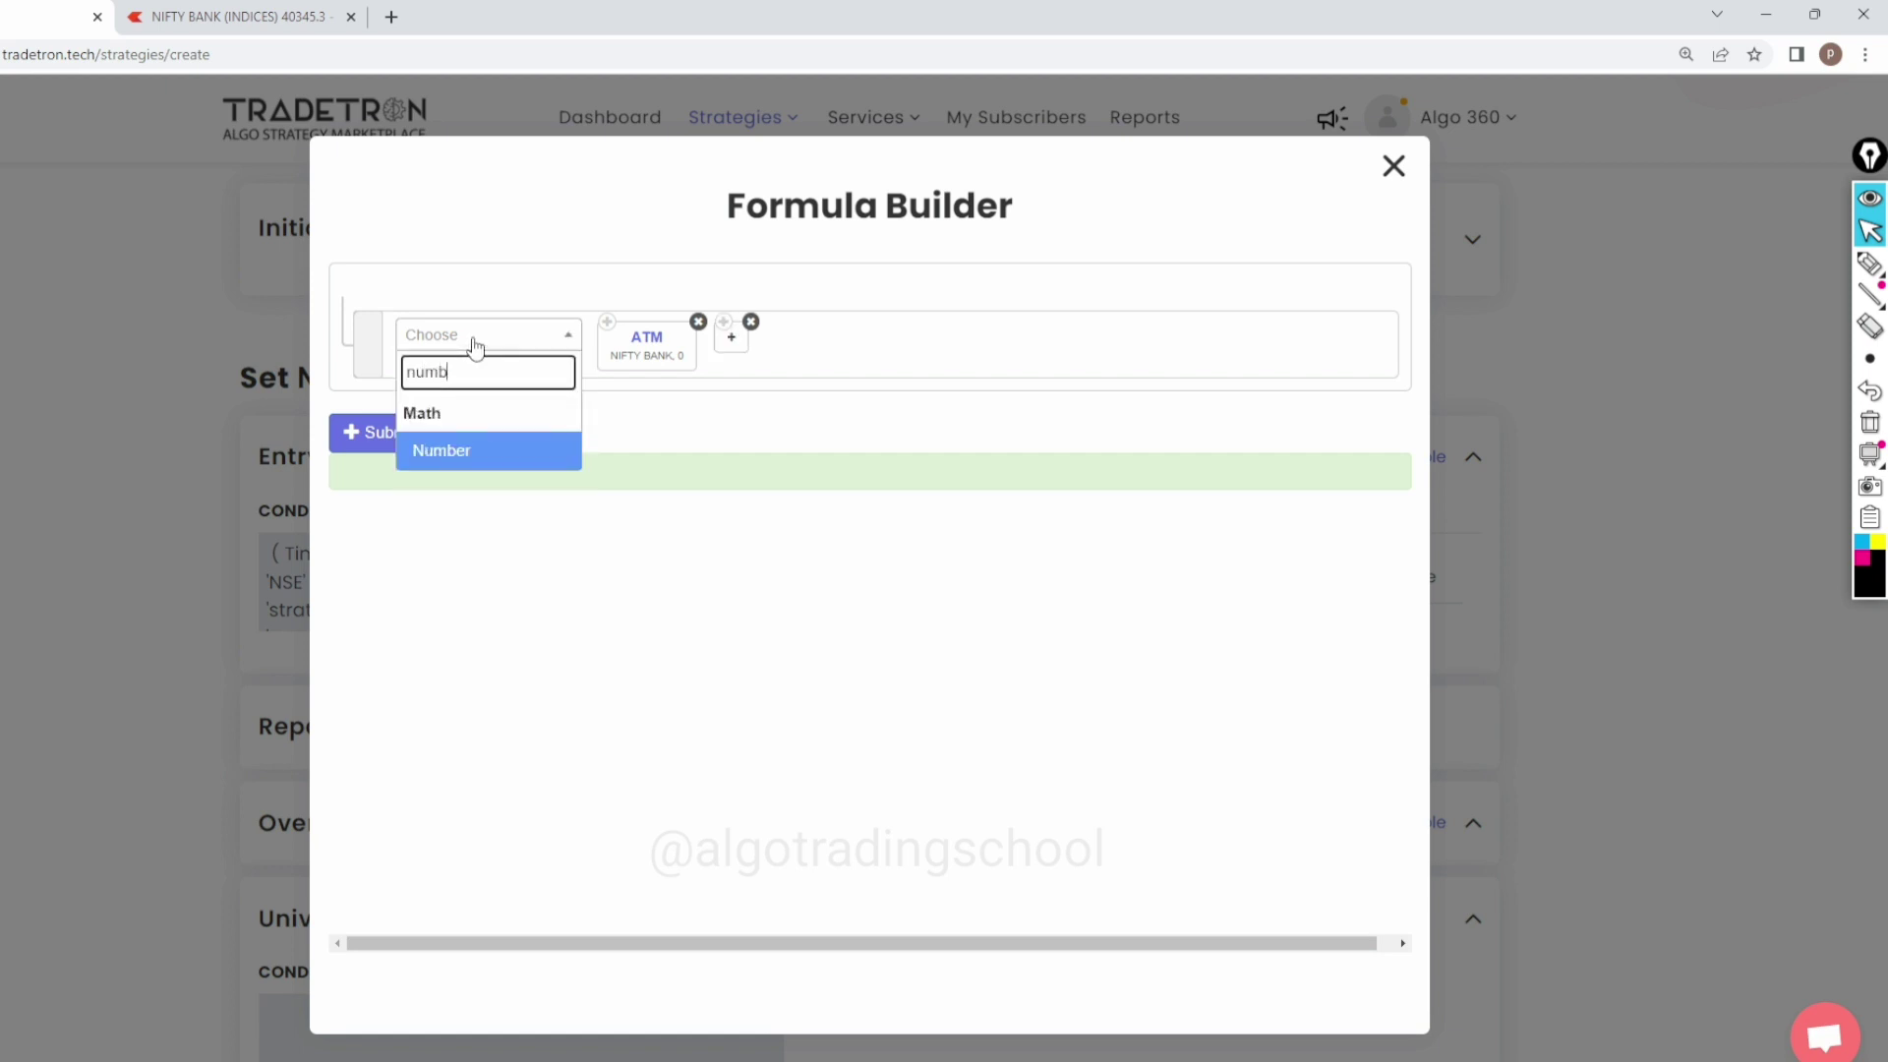
type("mb")
left_click(464, 452)
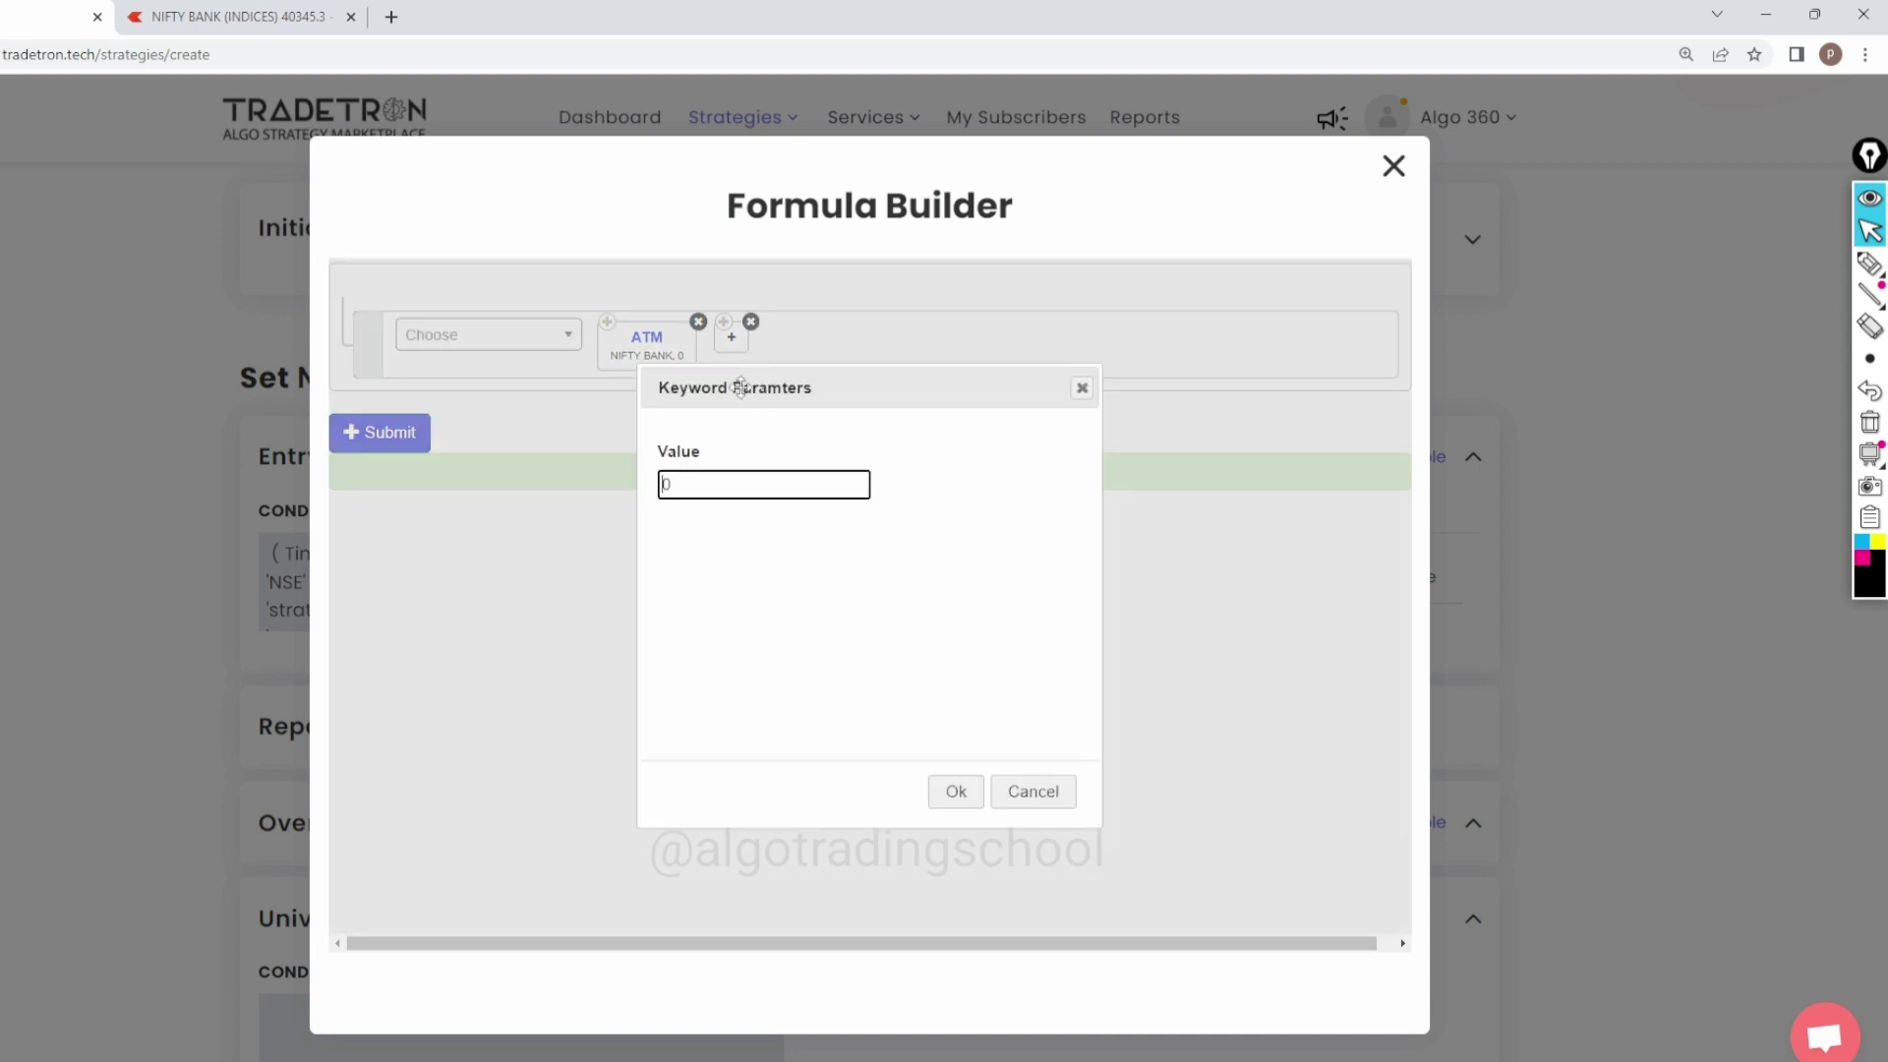
double_click(724, 479)
type("500")
left_click(957, 793)
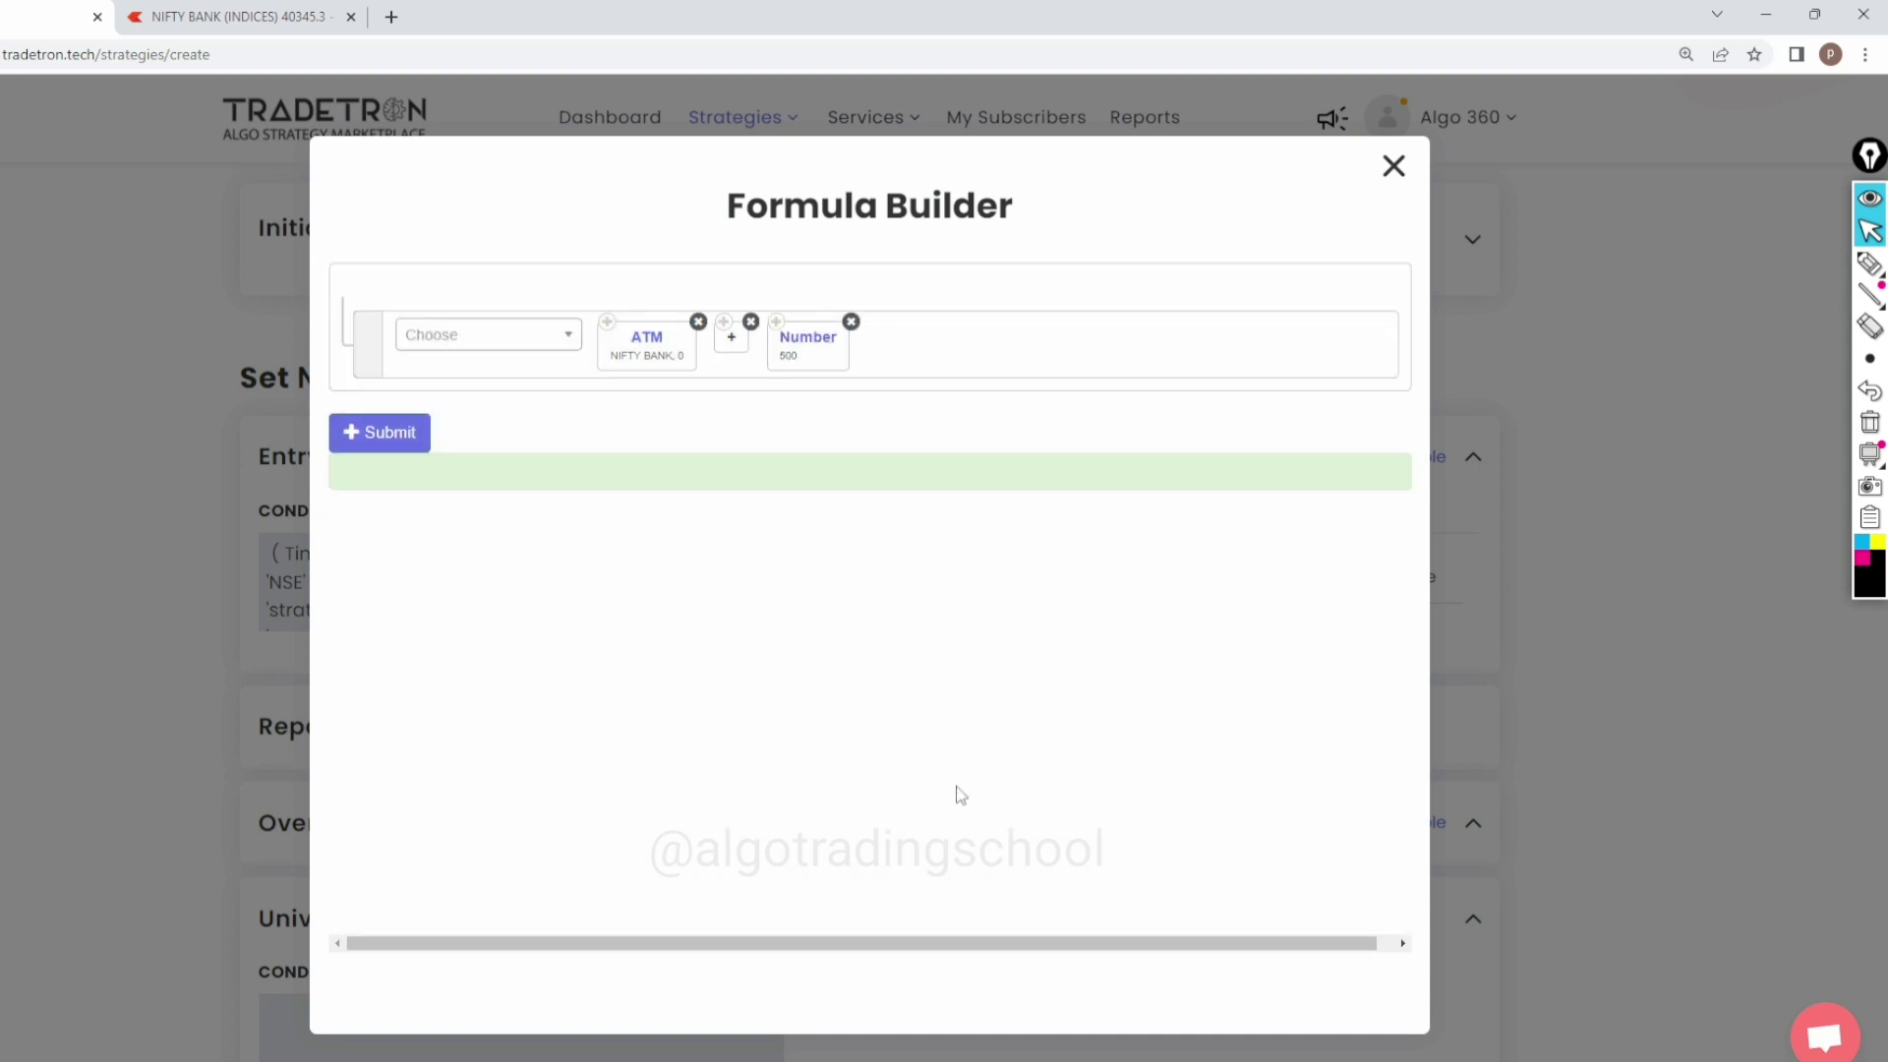
Step: Submit the Call strike formula and add the sold Call position to the Set 1 entry
left_click(383, 434)
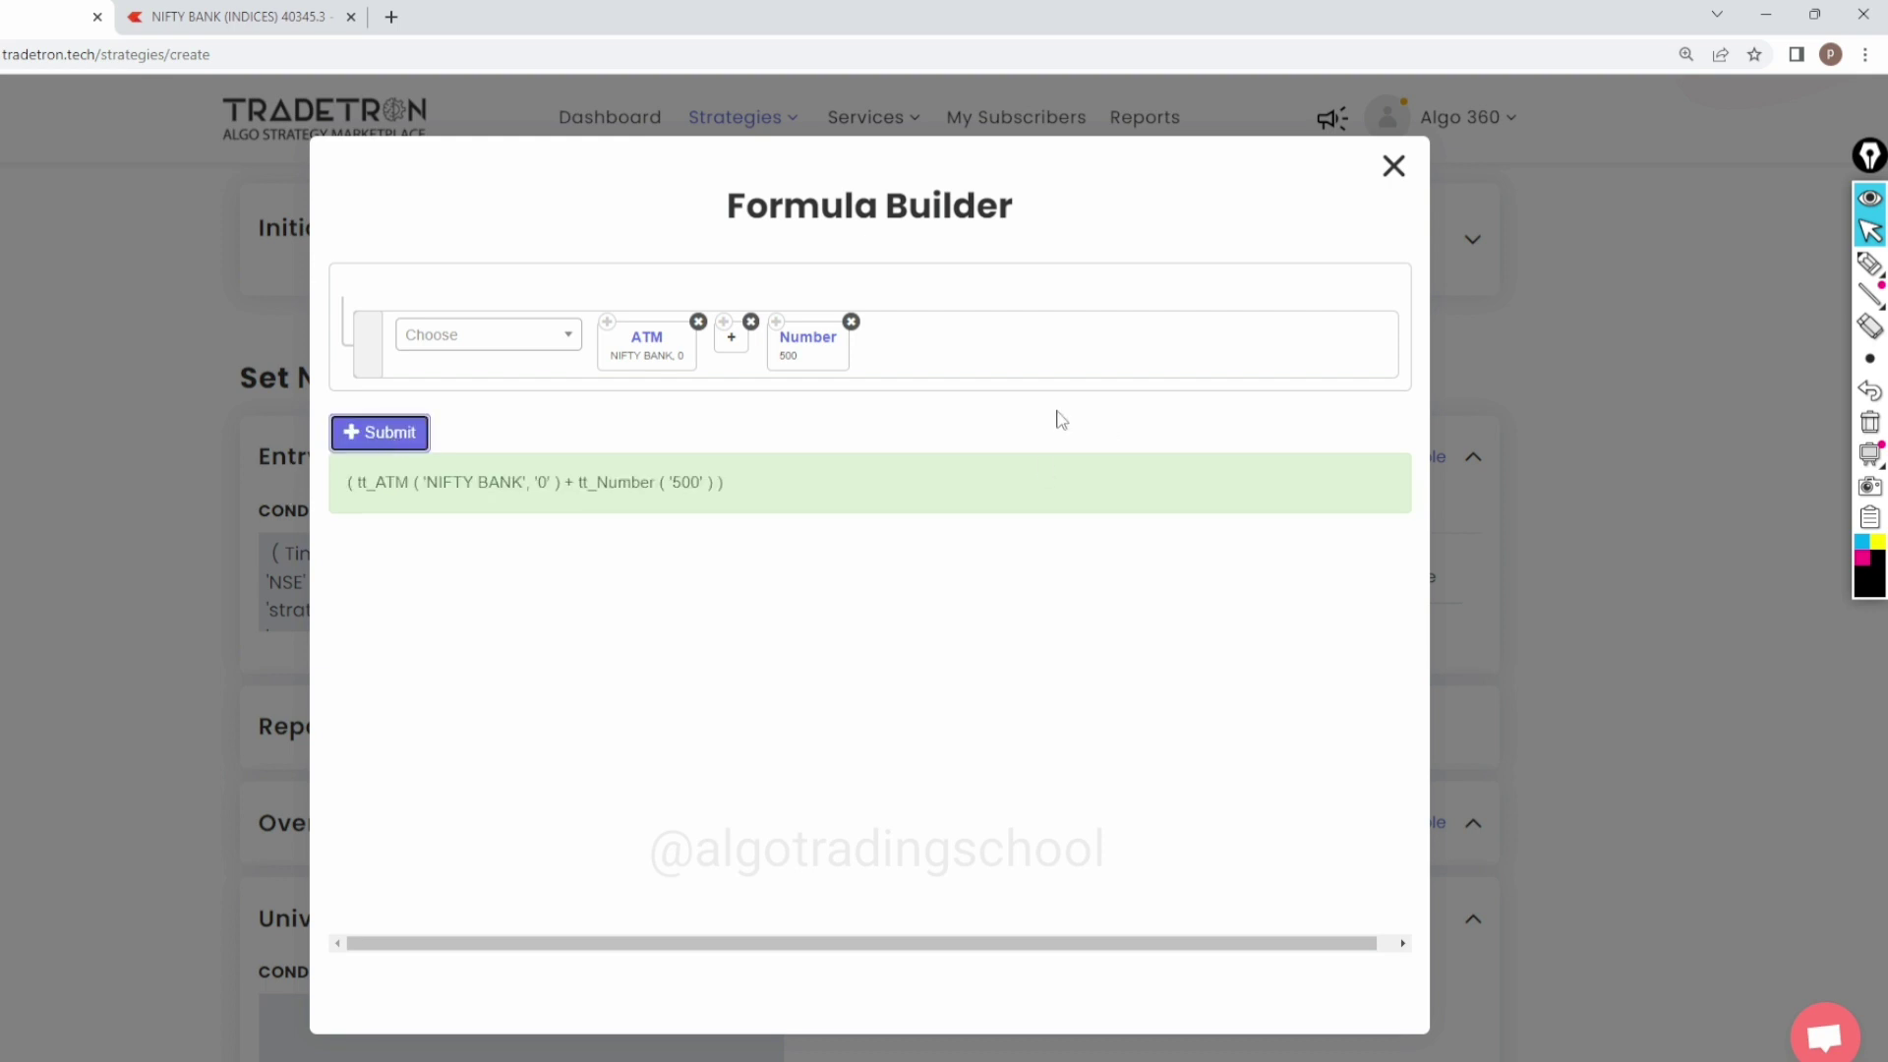
left_click(1395, 182)
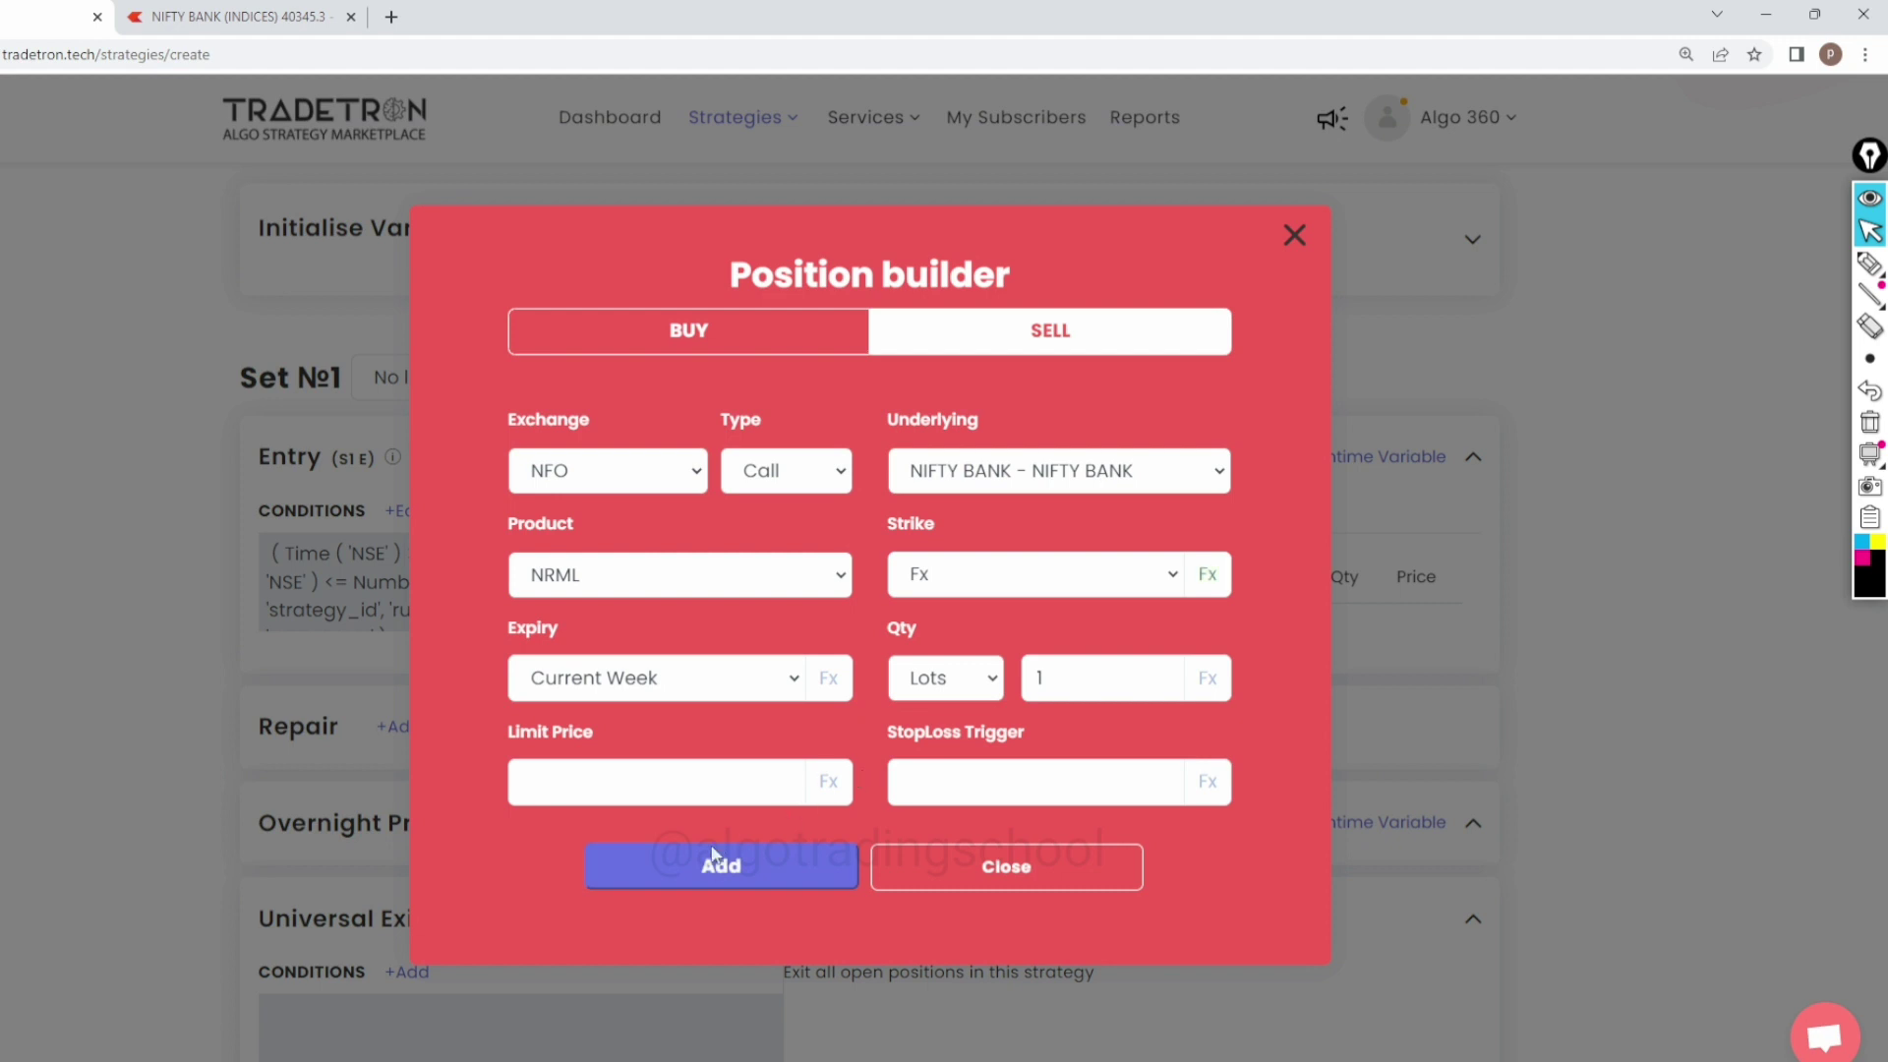
left_click(714, 868)
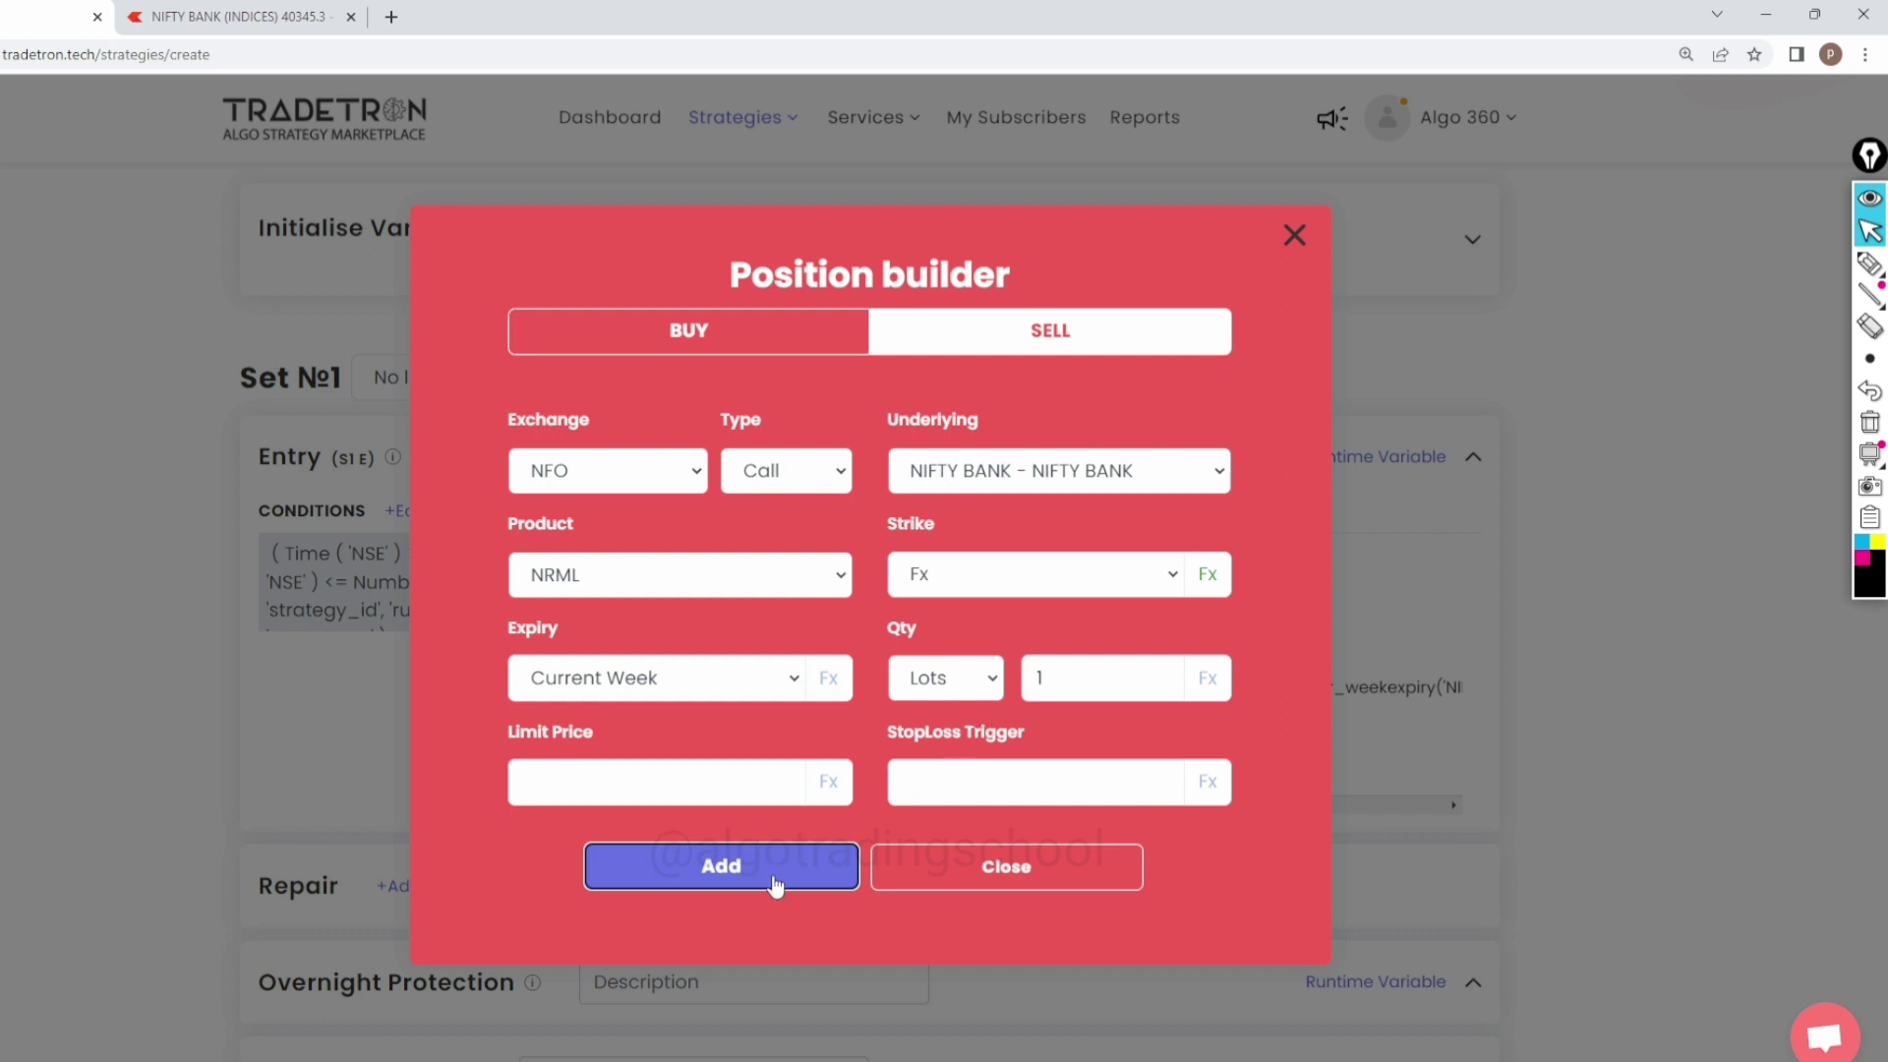
Step: Change the position type to Put and set its underlying to NIFTY BANK for the second sold leg
left_click(765, 472)
left_click(770, 566)
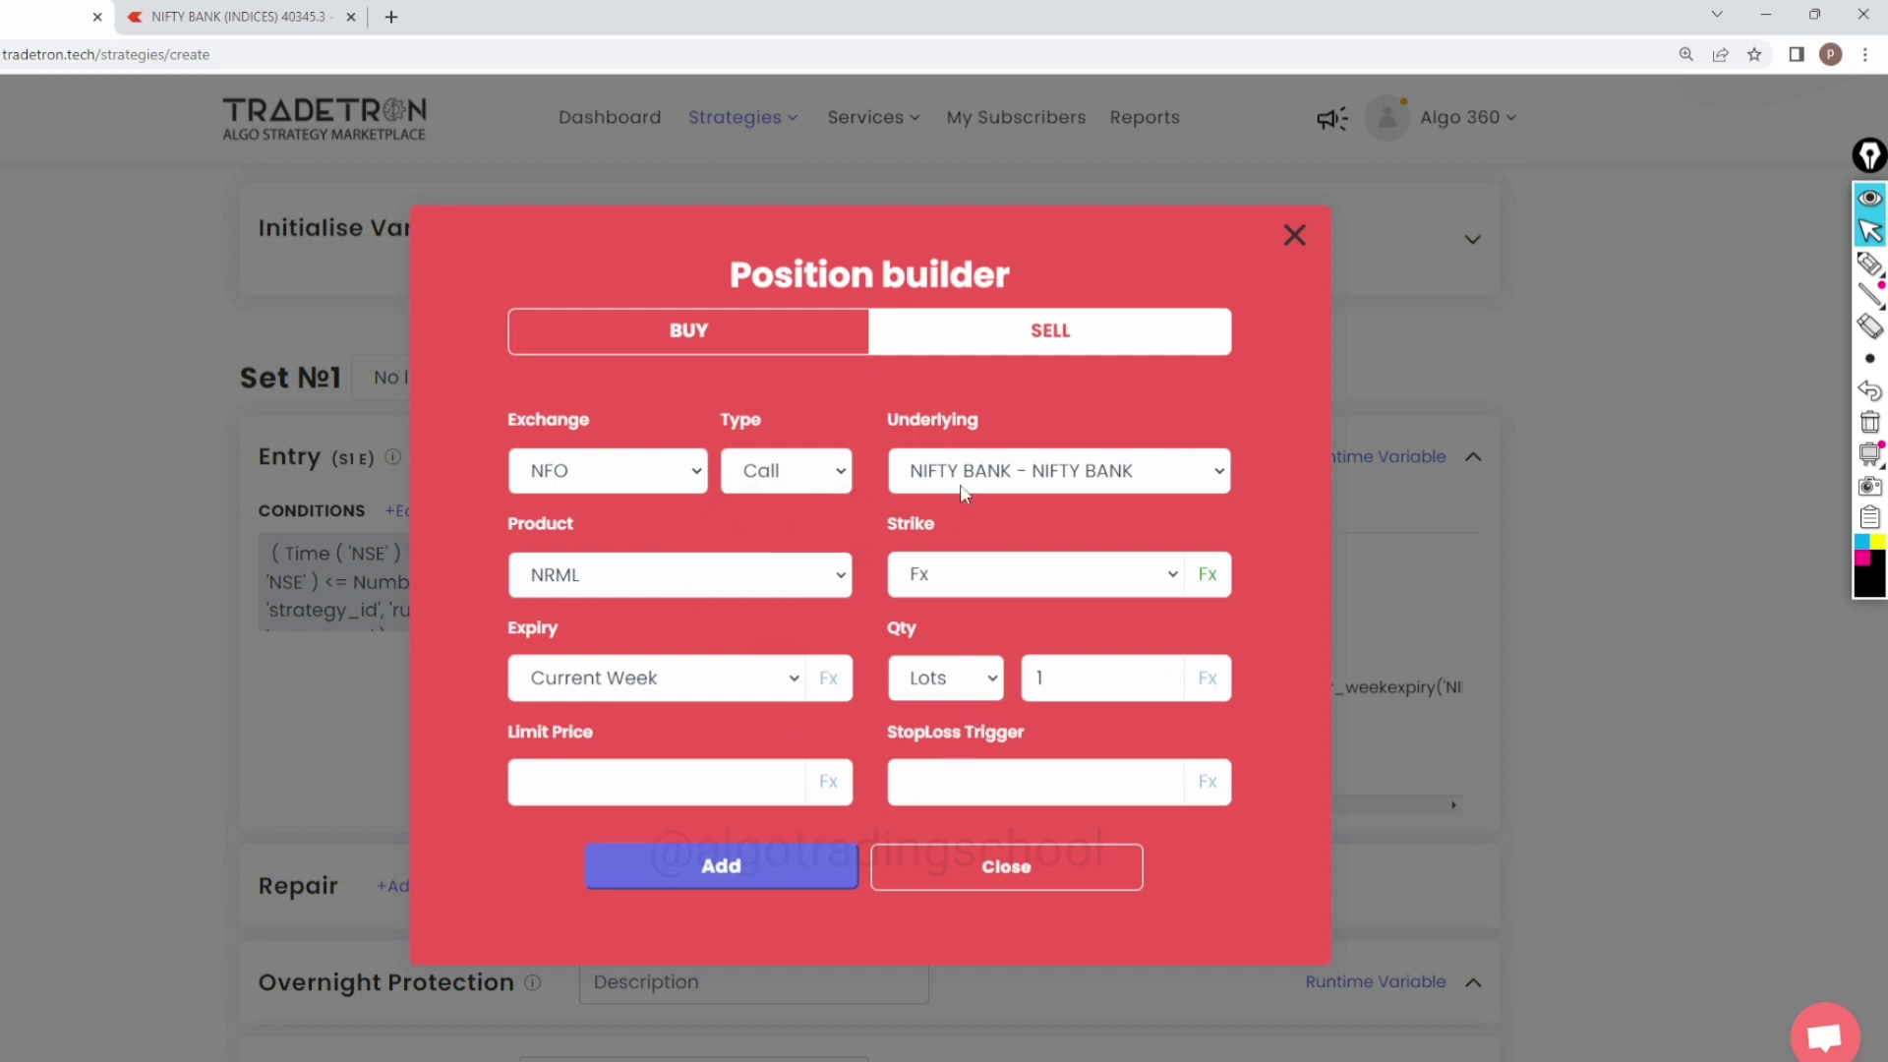
left_click(770, 487)
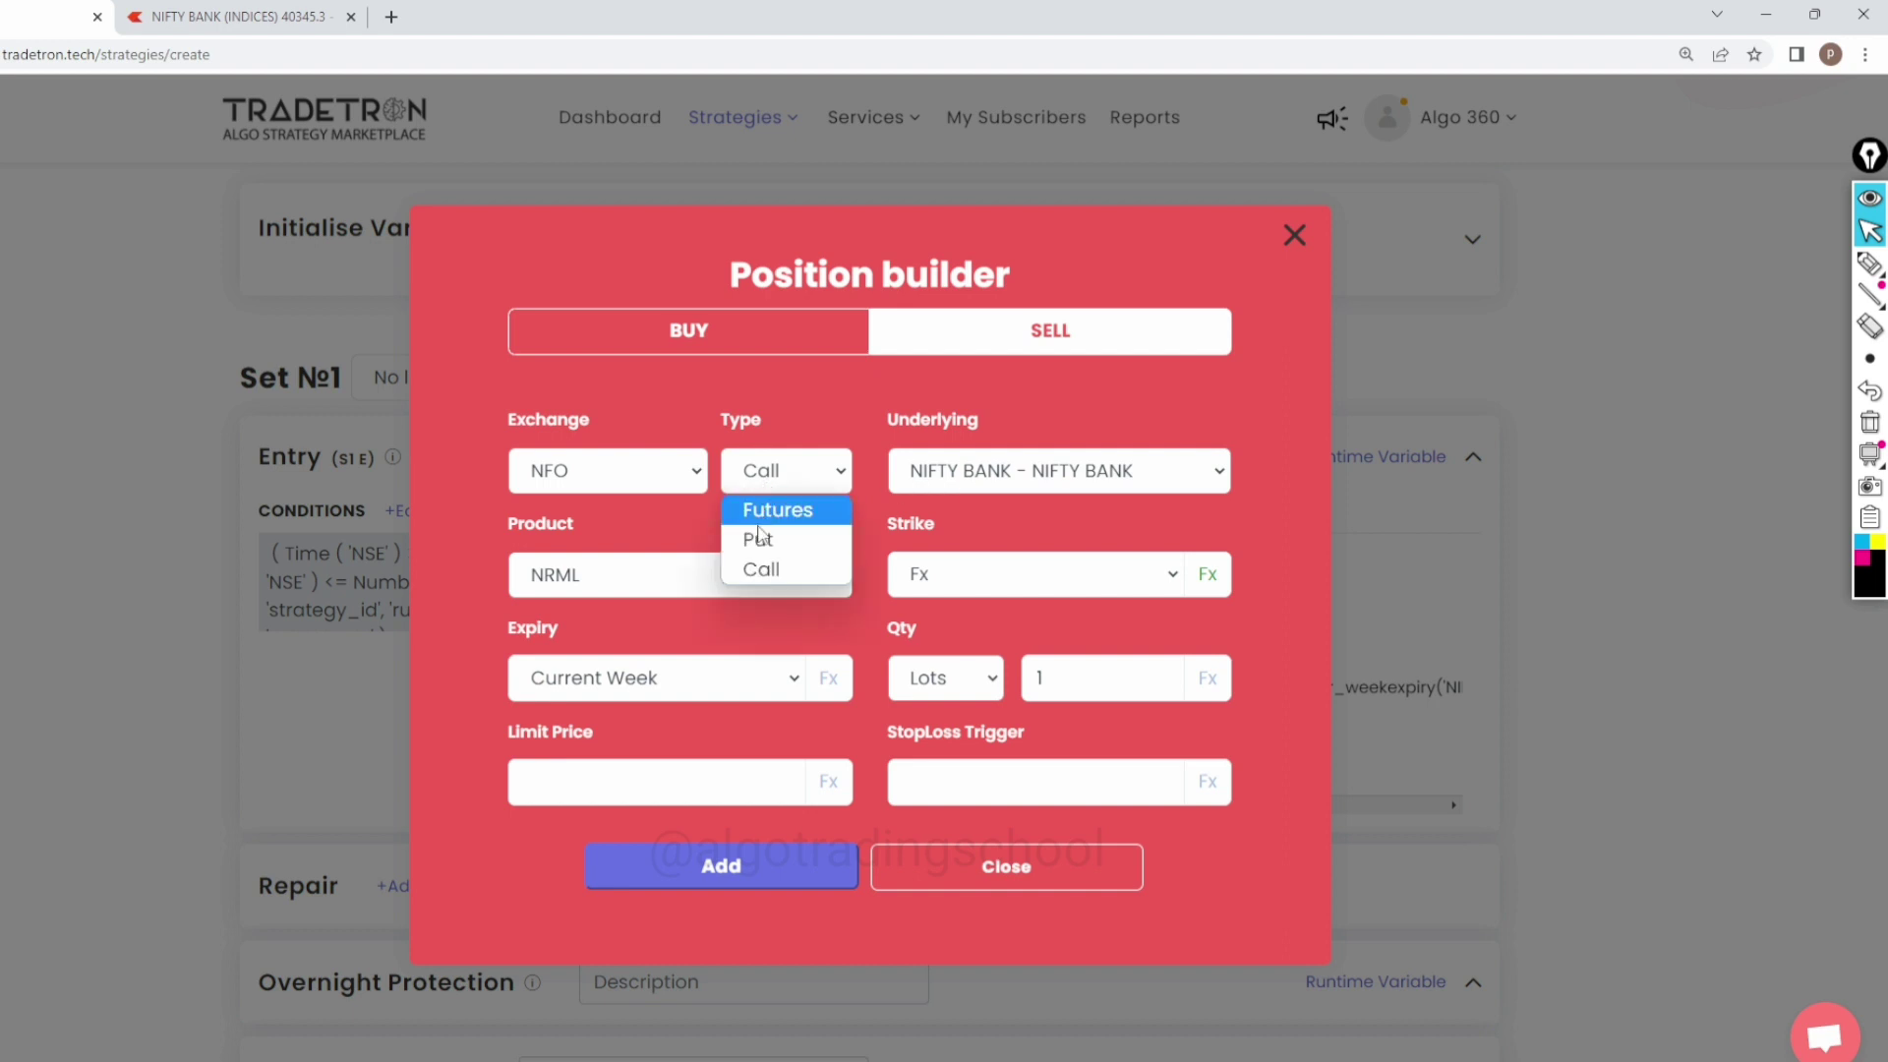
left_click(767, 534)
left_click(925, 476)
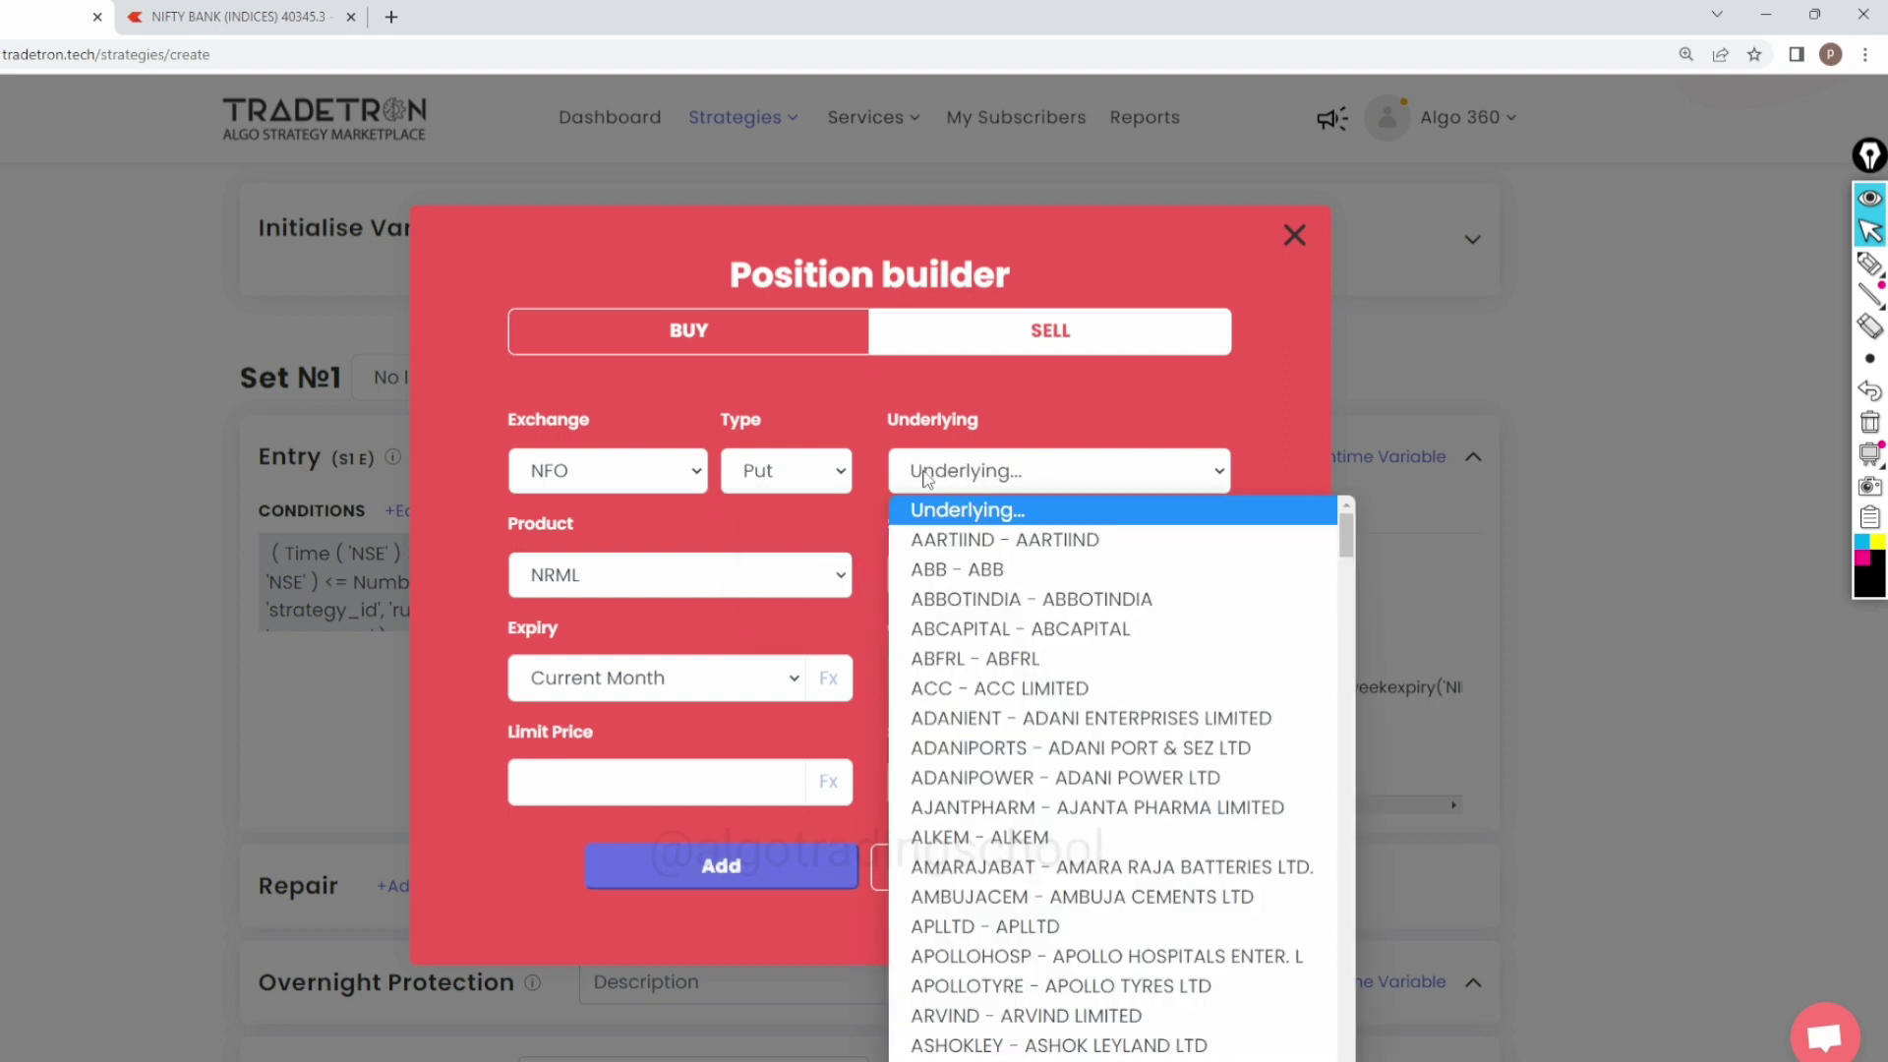
type("nifty")
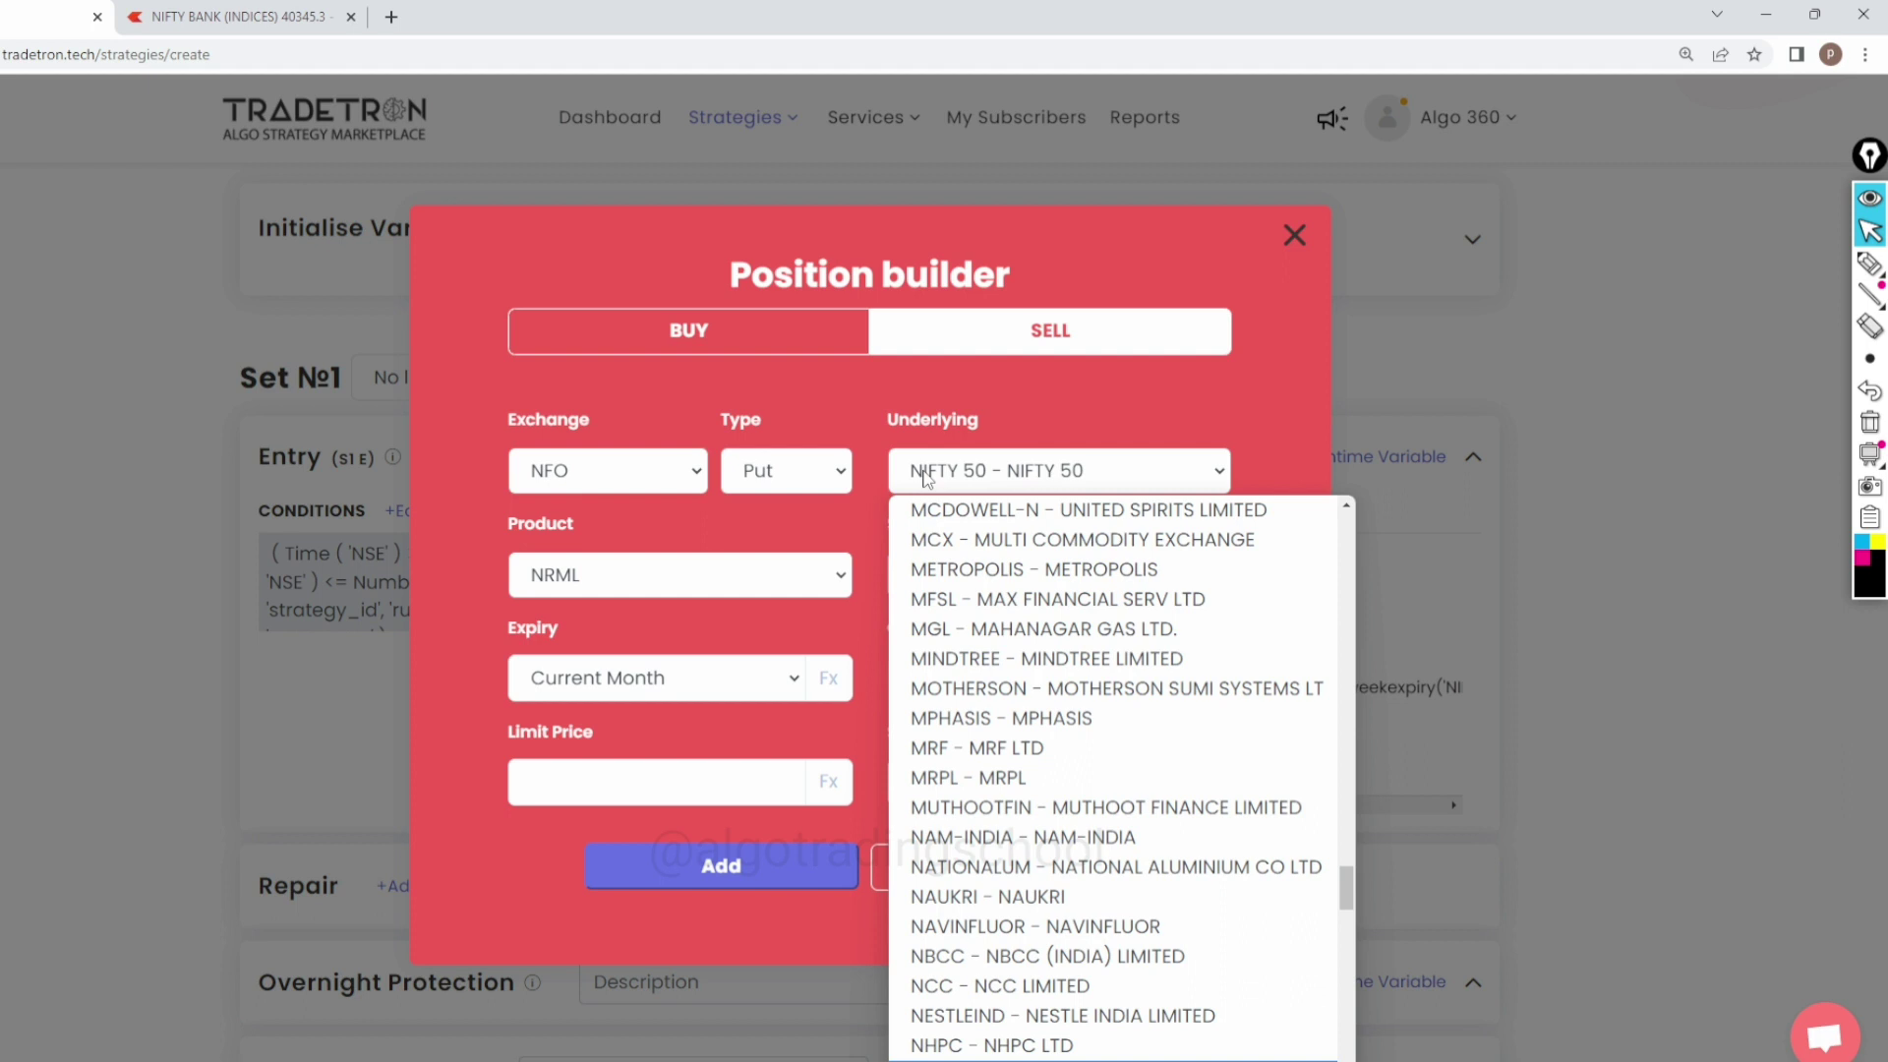
key("Down")
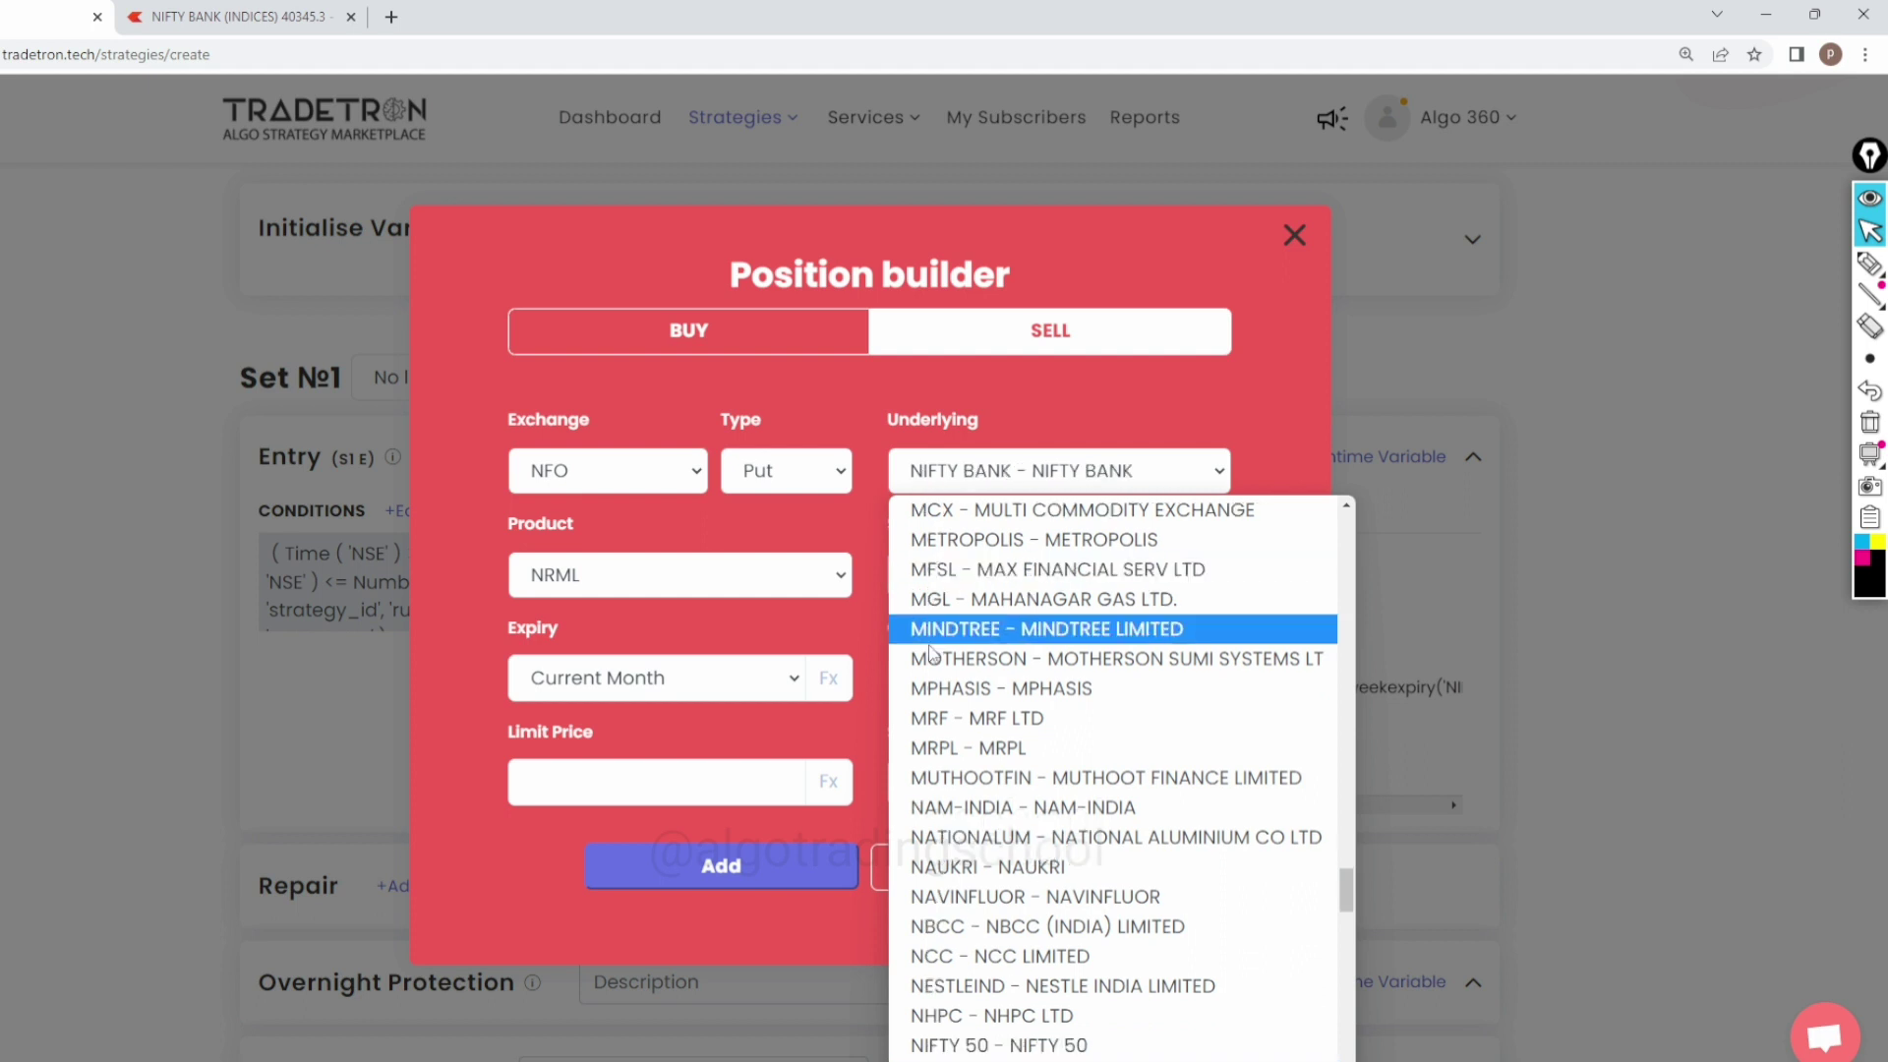
key("Return")
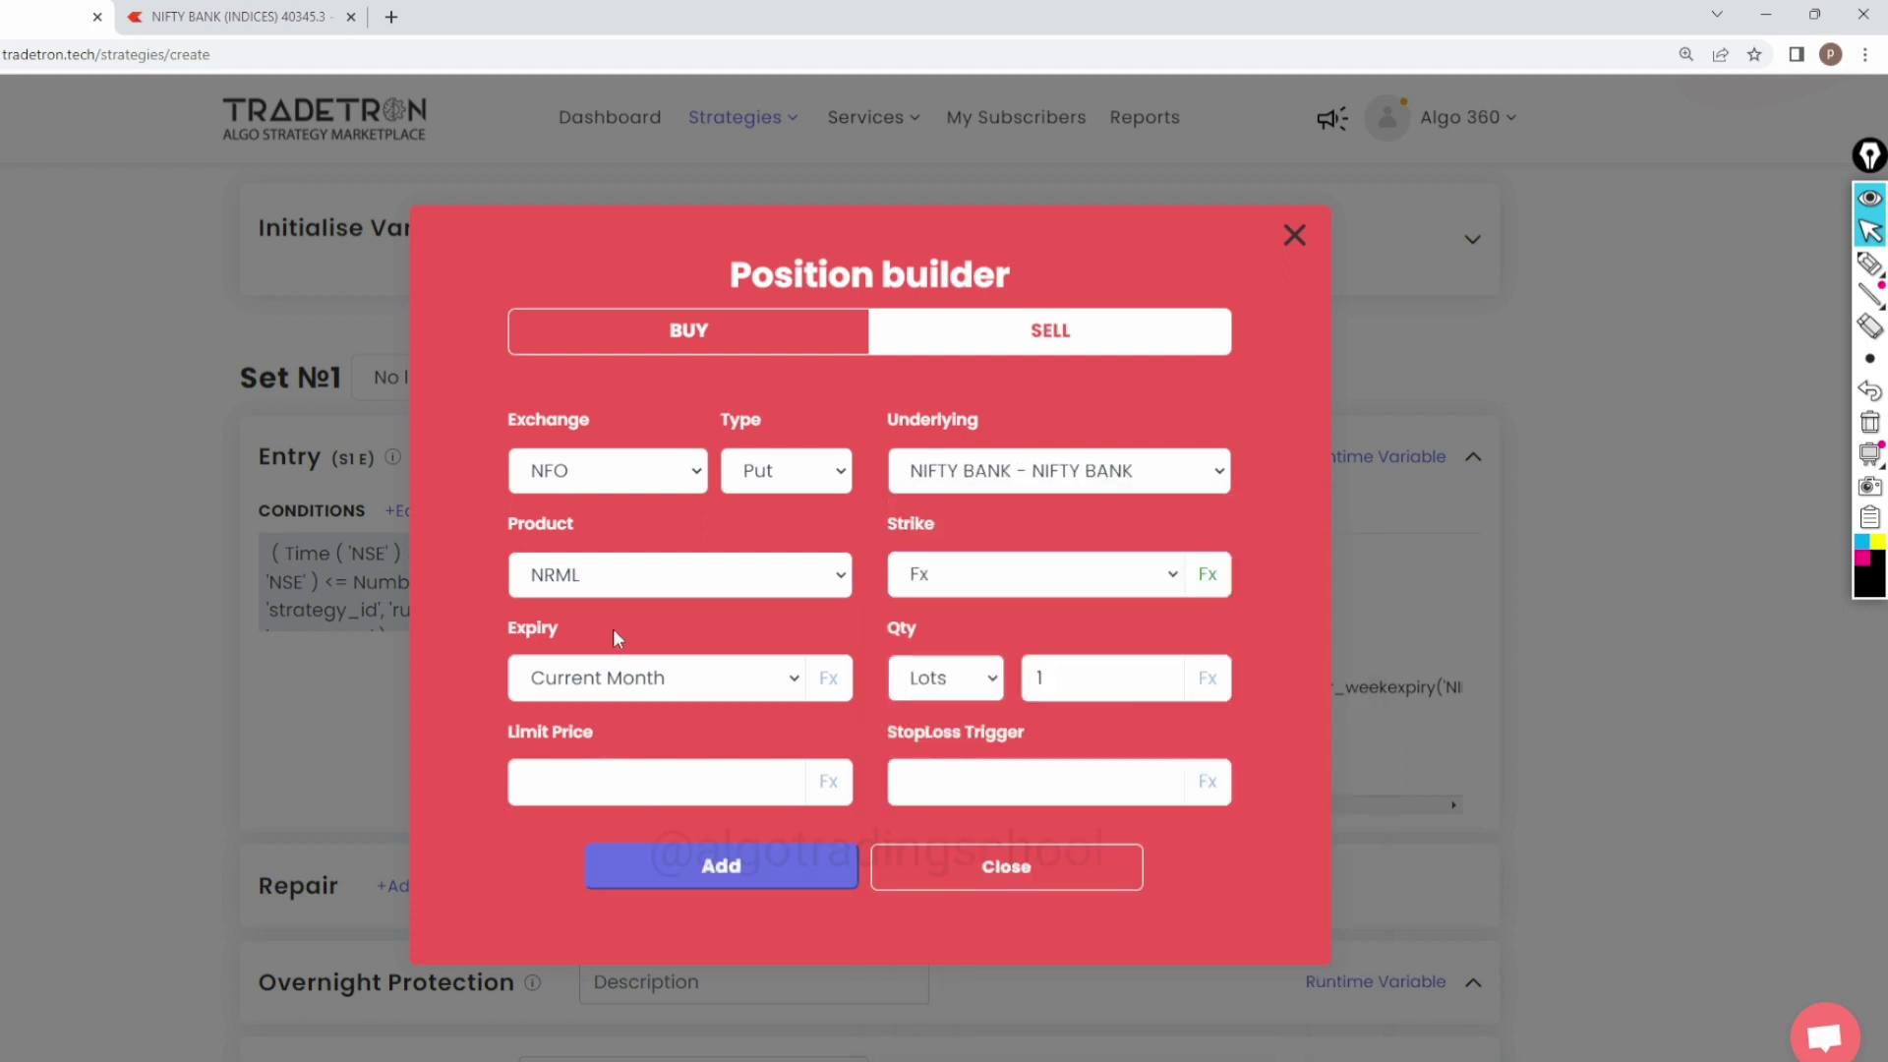
Step: Set the Put position's expiry to Current Week
left_click(576, 675)
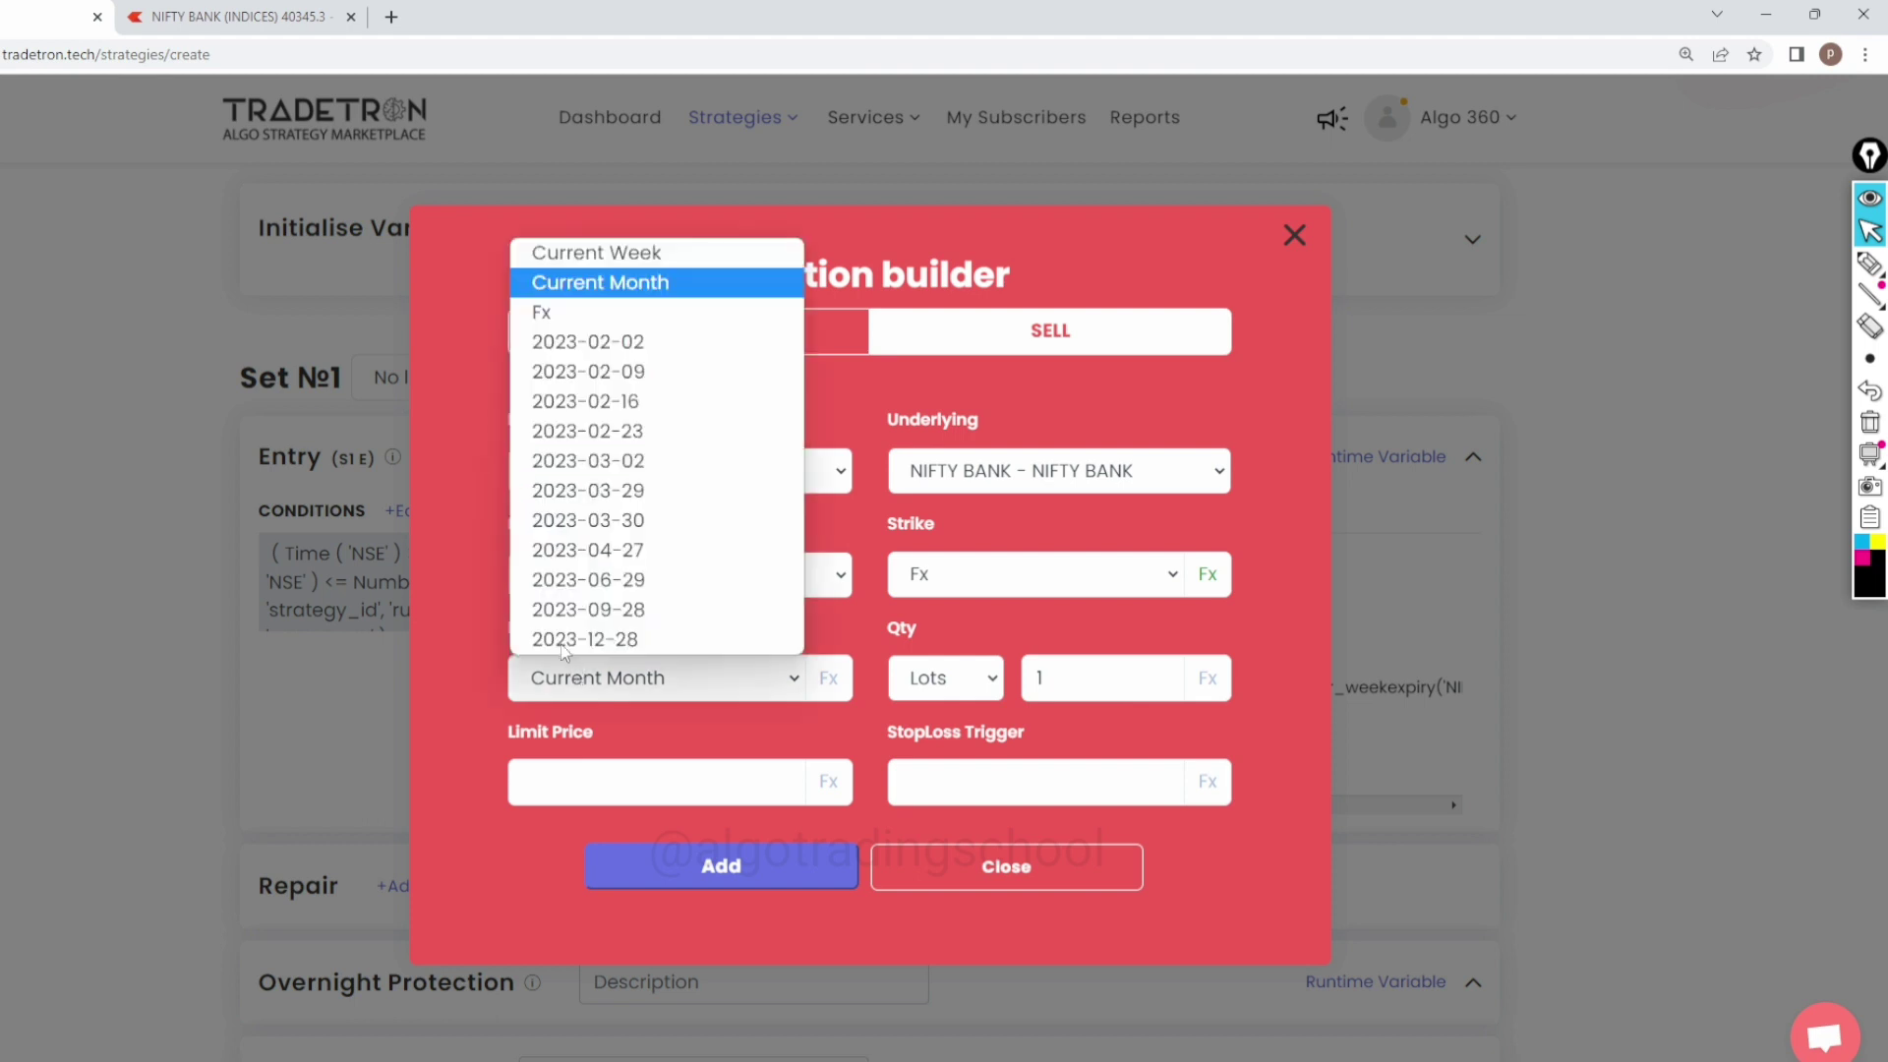
left_click(634, 246)
left_click(632, 661)
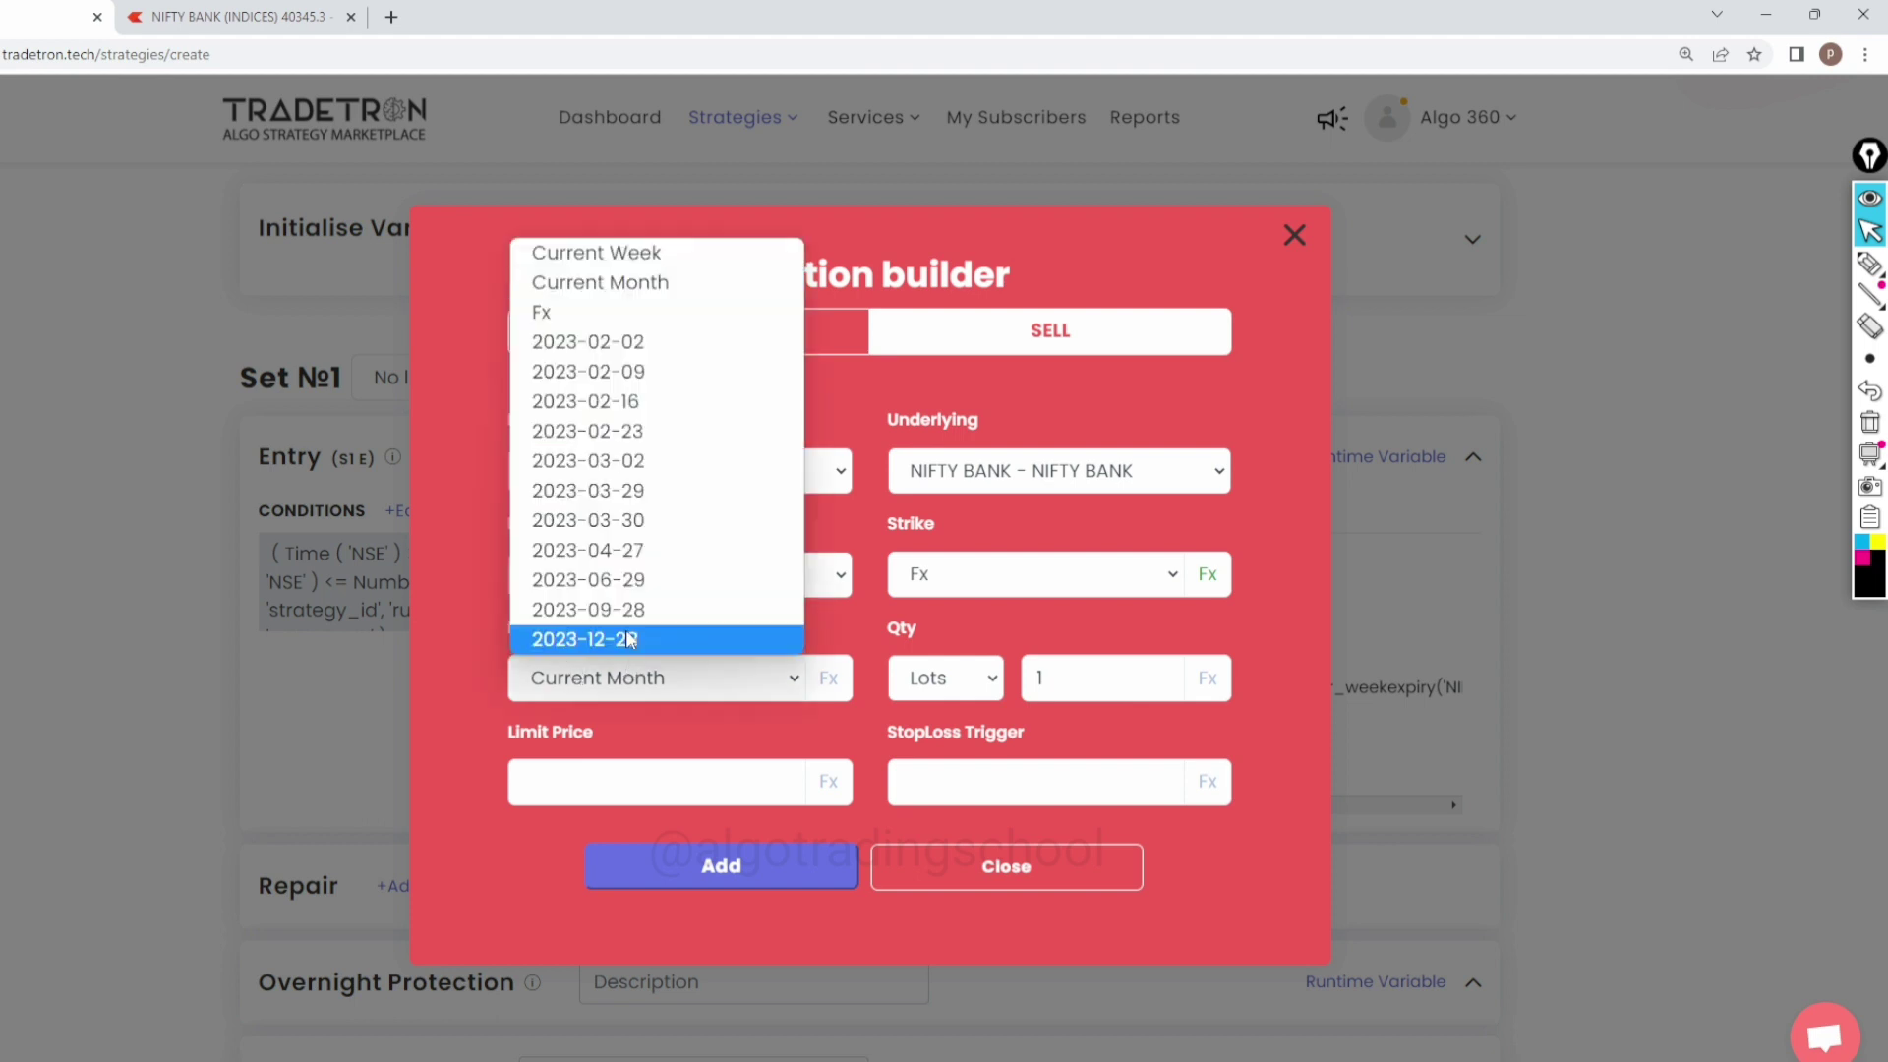
left_click(645, 254)
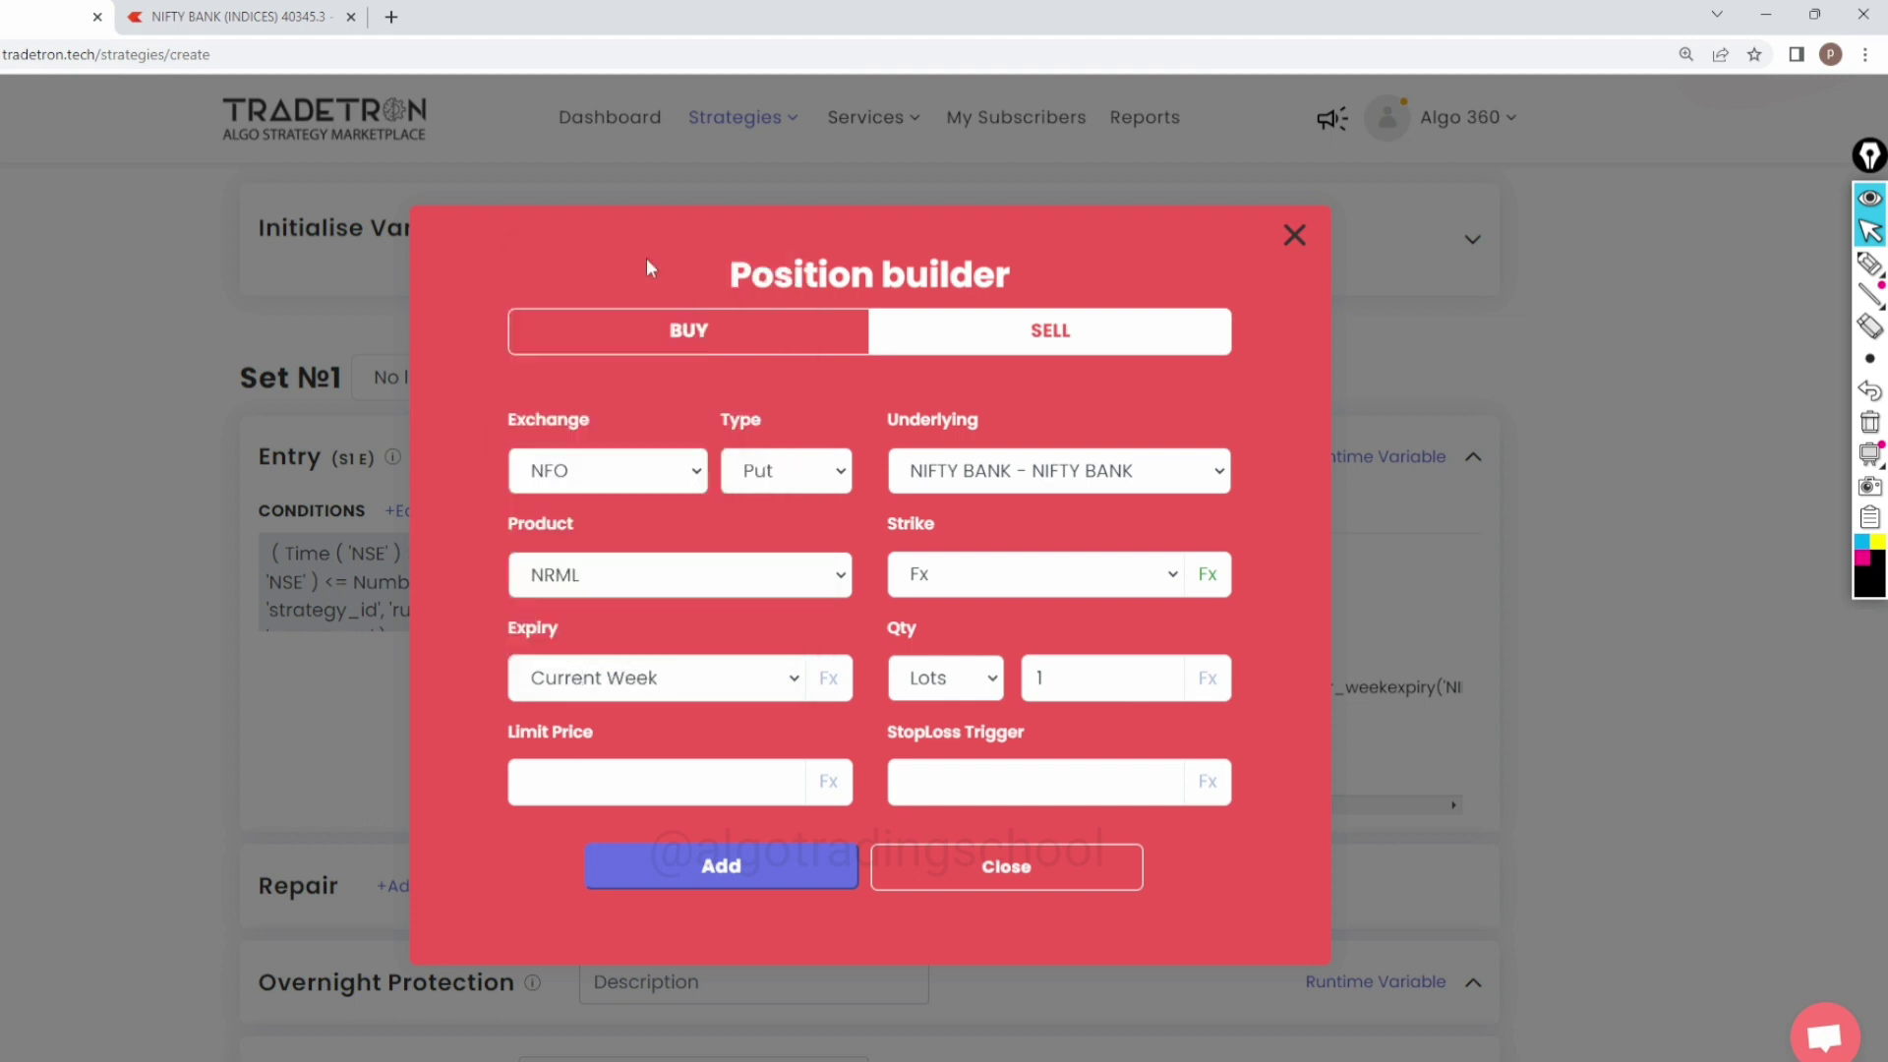
Step: Replace the + operator with - between ATM and the number 500 in the Put strike formula, and submit it
left_click(1209, 578)
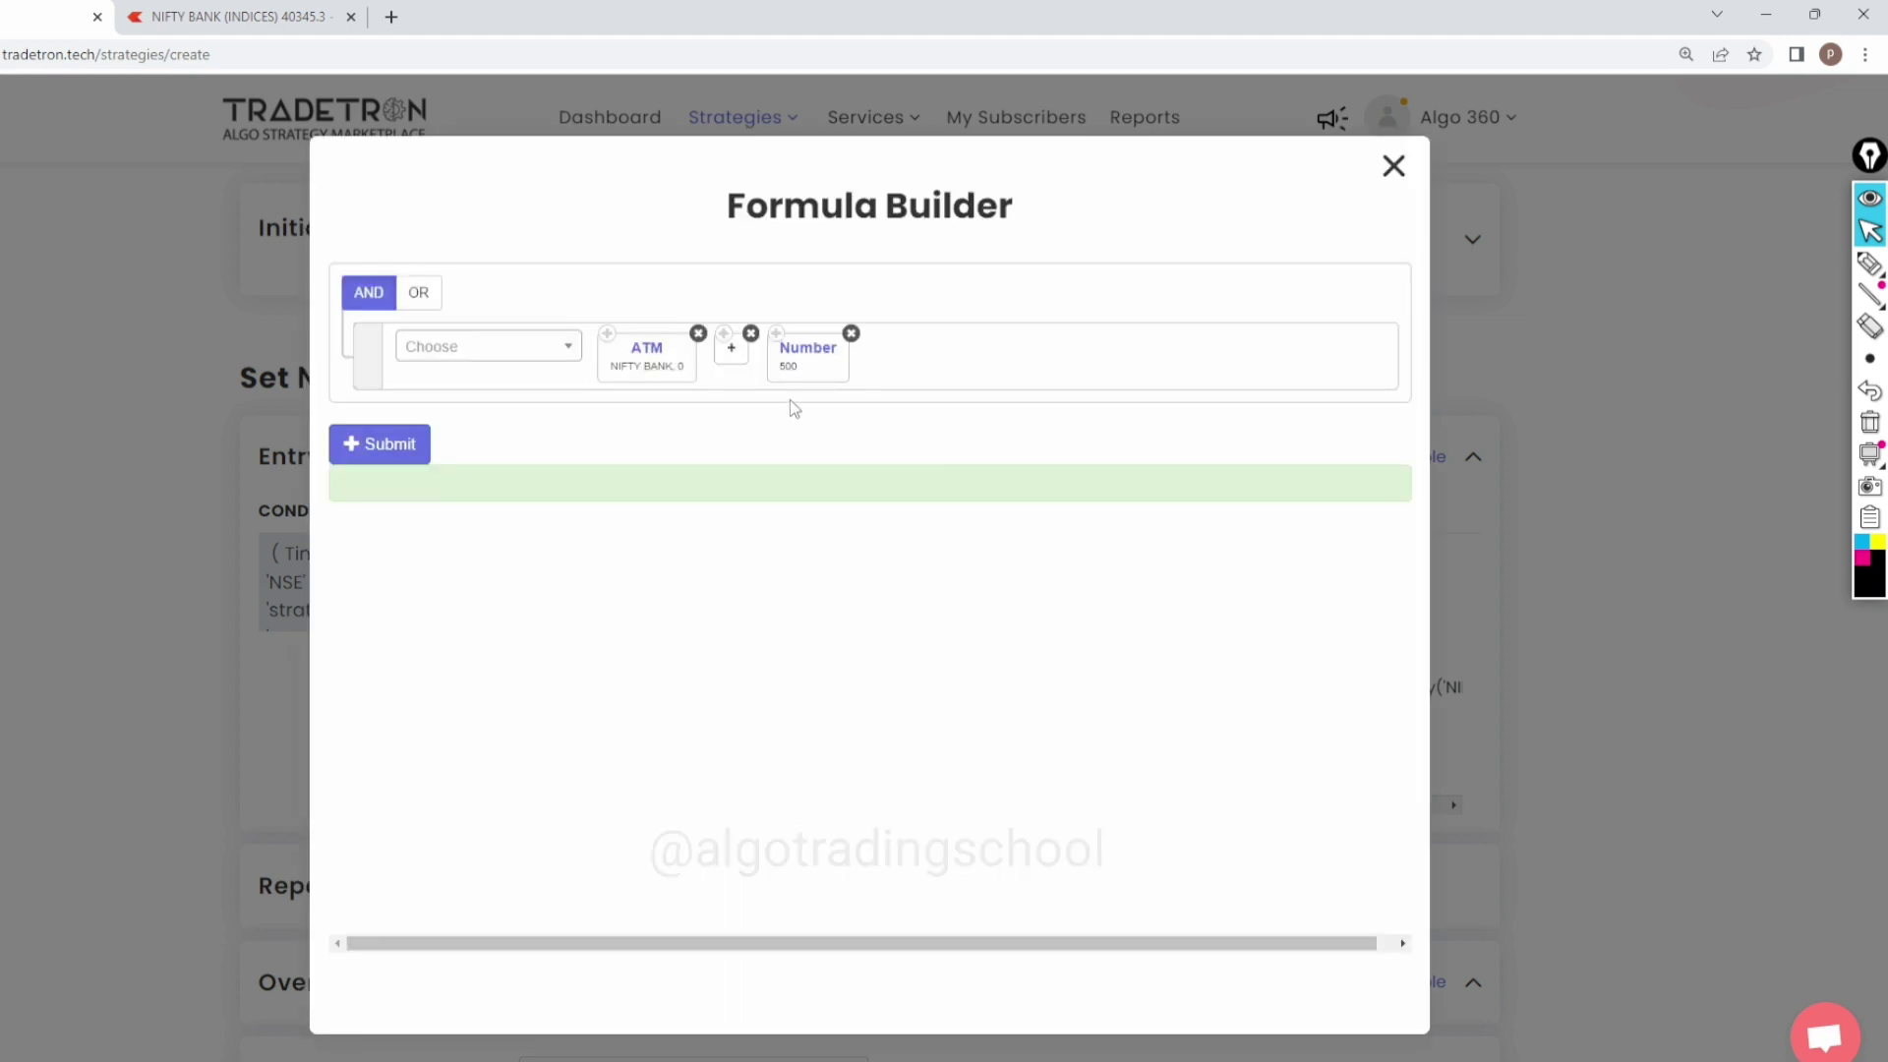
left_click(751, 333)
left_click(509, 360)
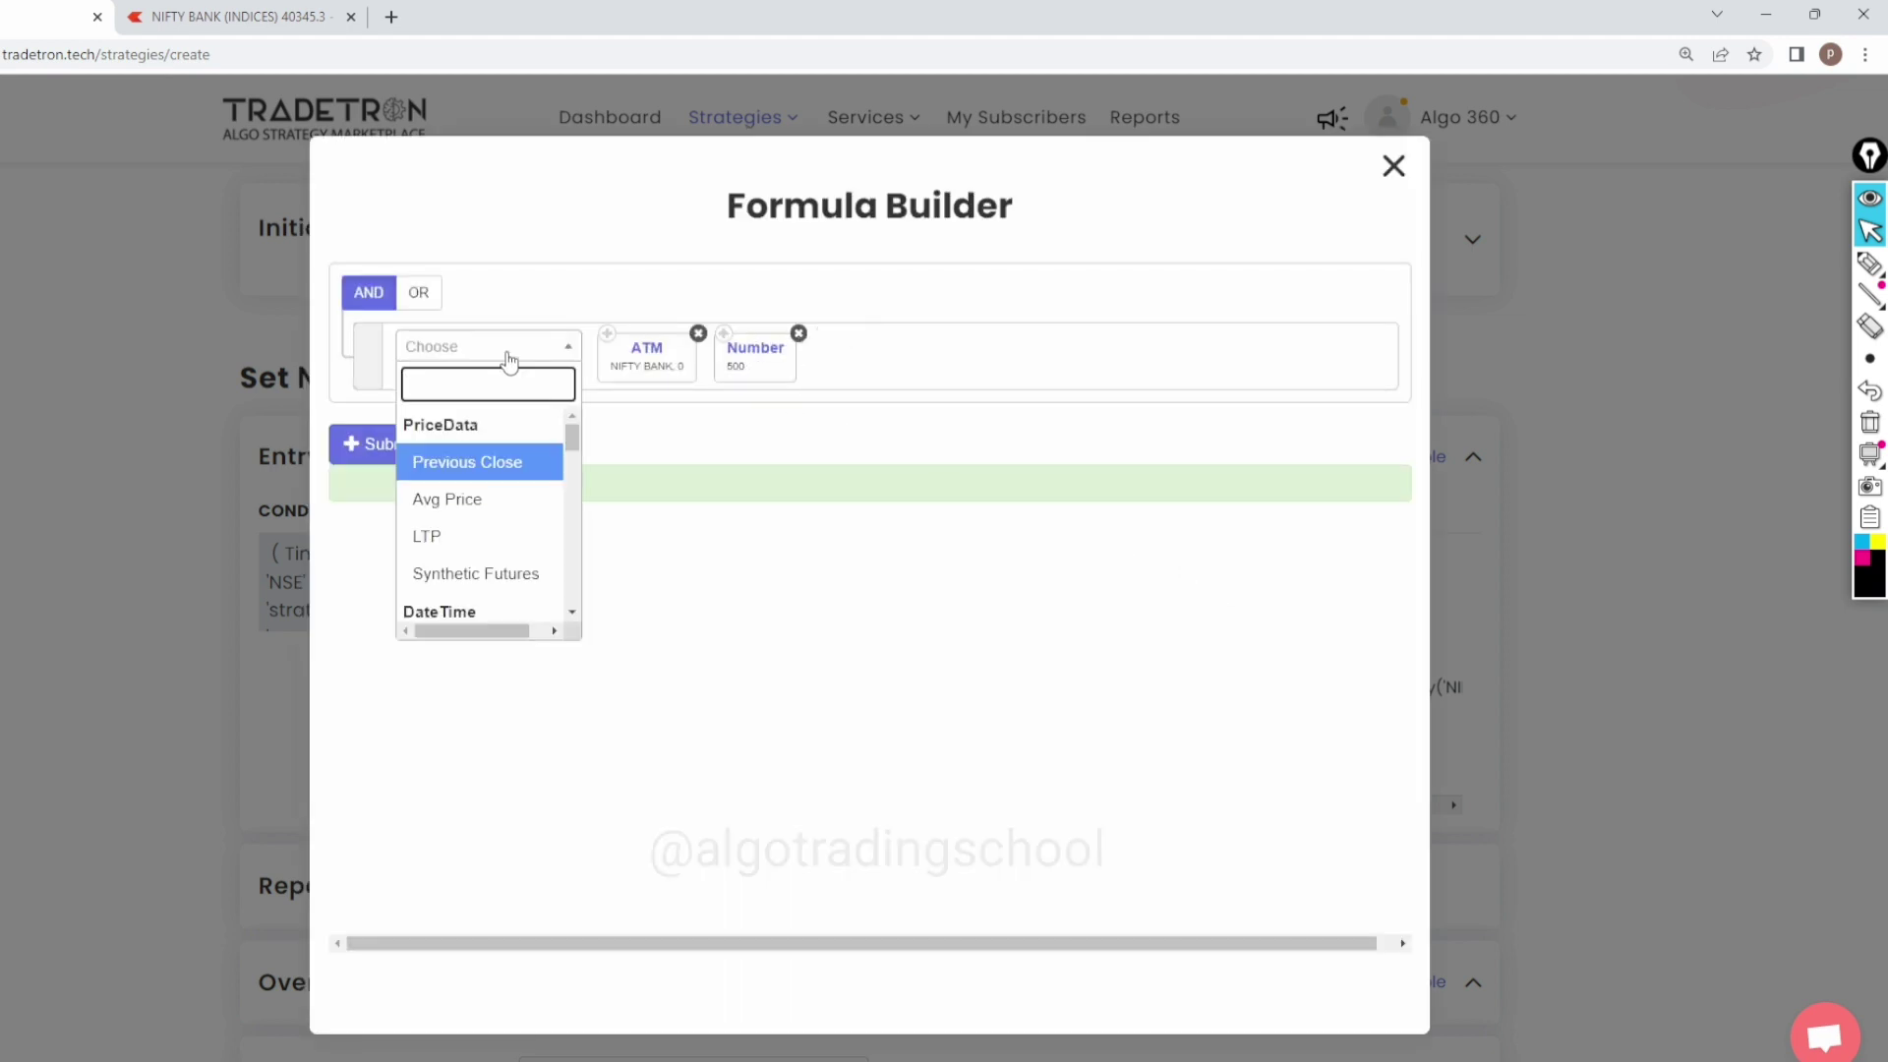
type("-")
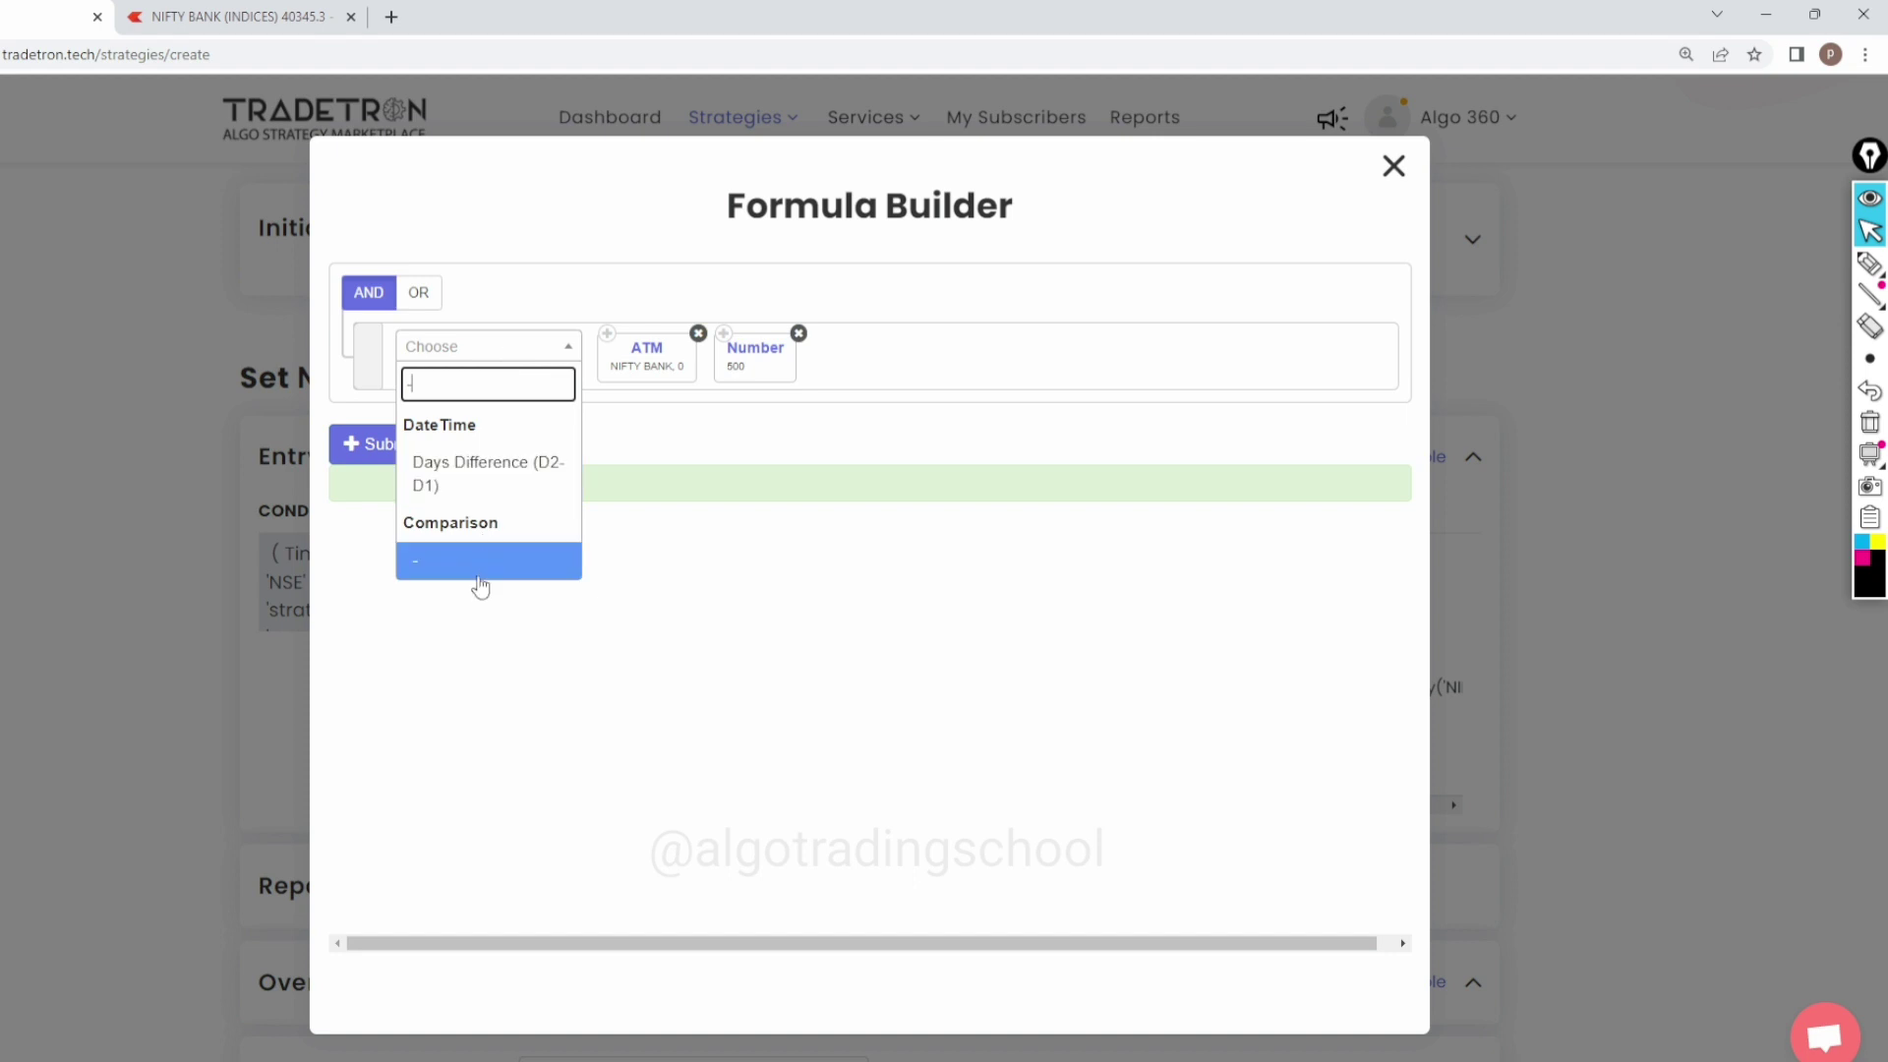
left_click(479, 561)
left_click_drag(840, 366, 724, 371)
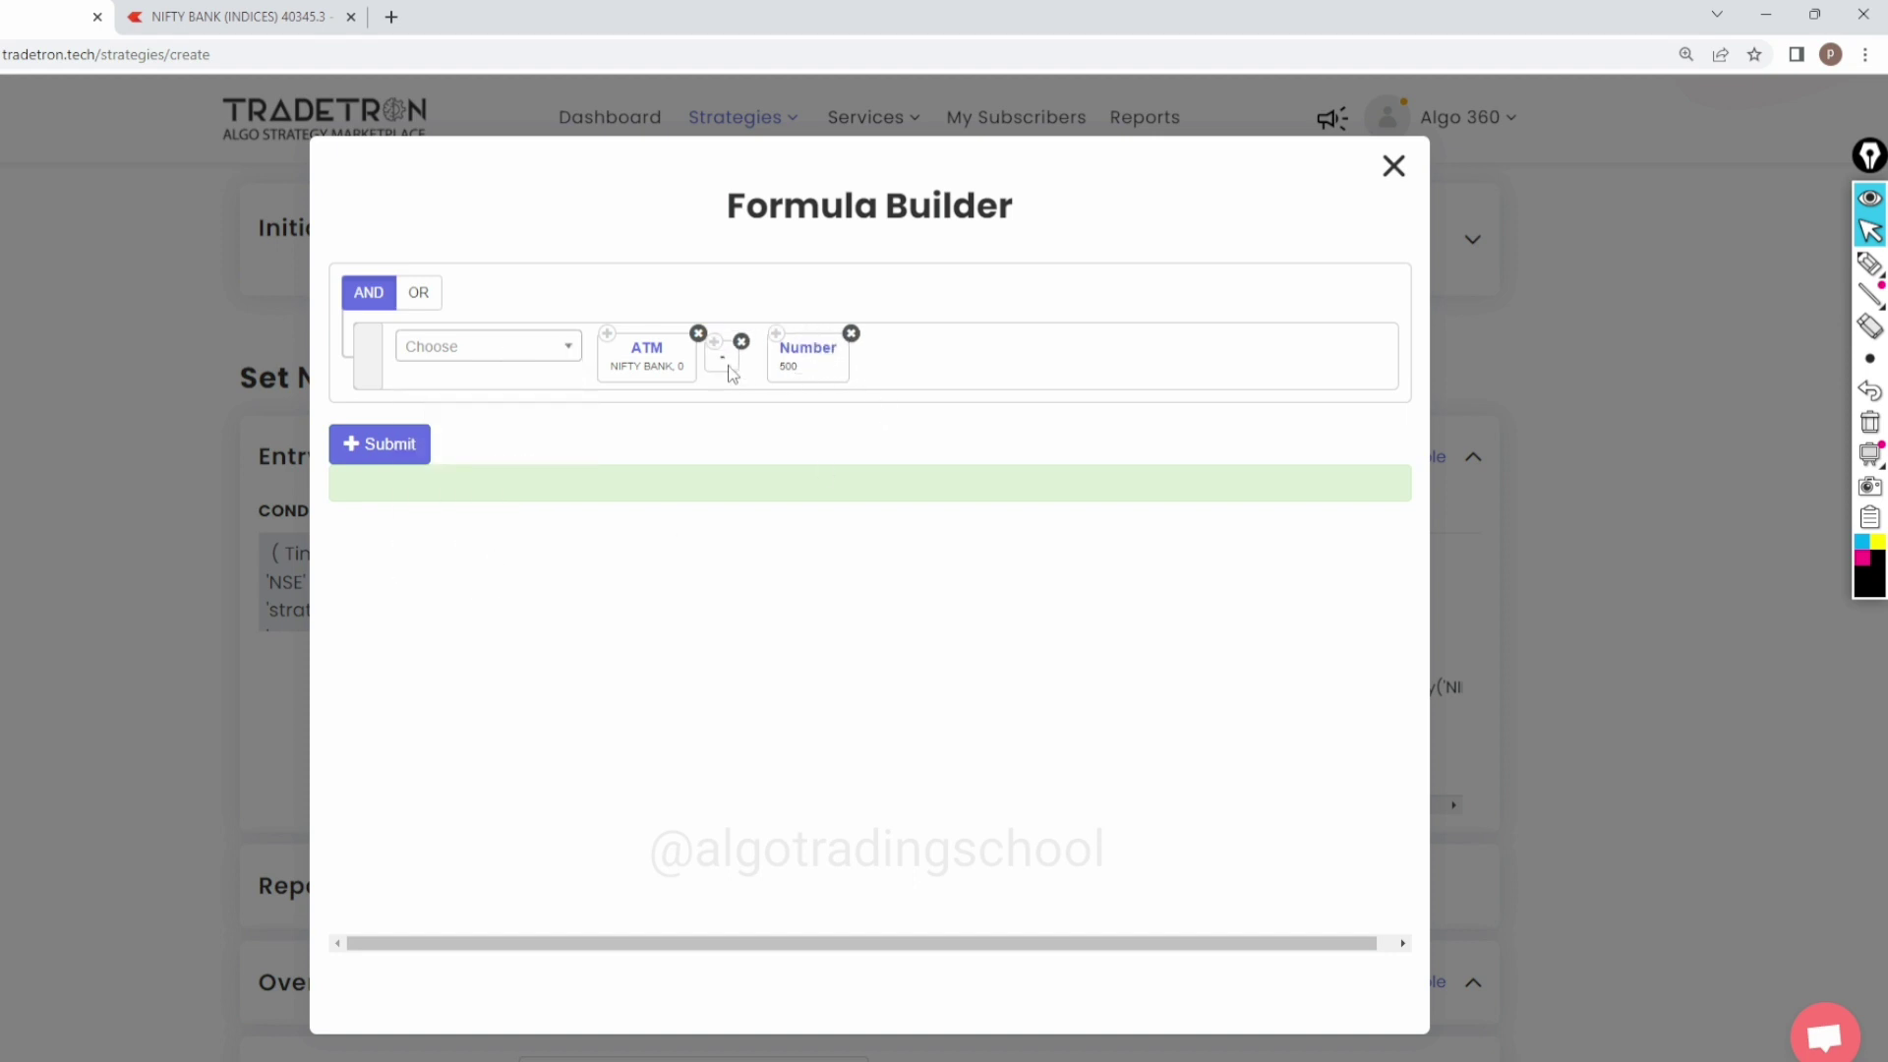
left_click(398, 444)
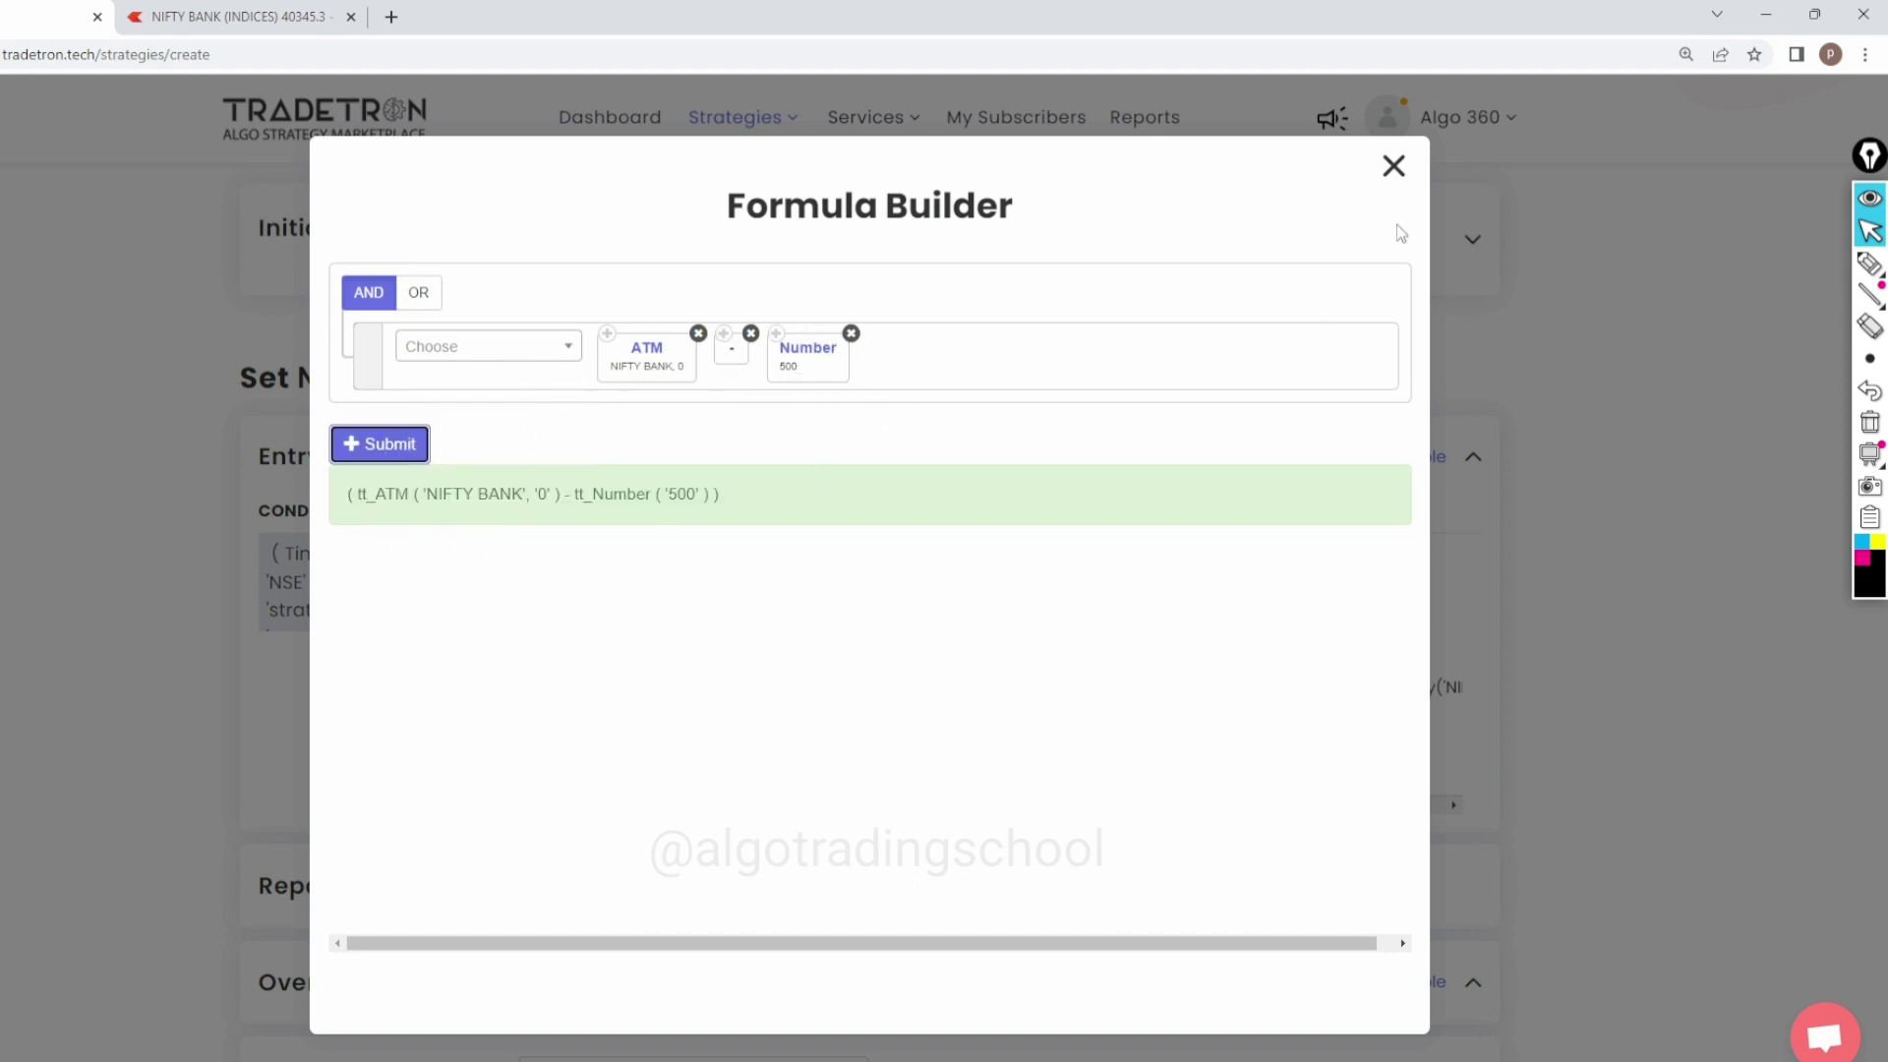
Step: Add the sold Bank Nifty Put position to the Set 1 entry and close the position builder
left_click(1392, 167)
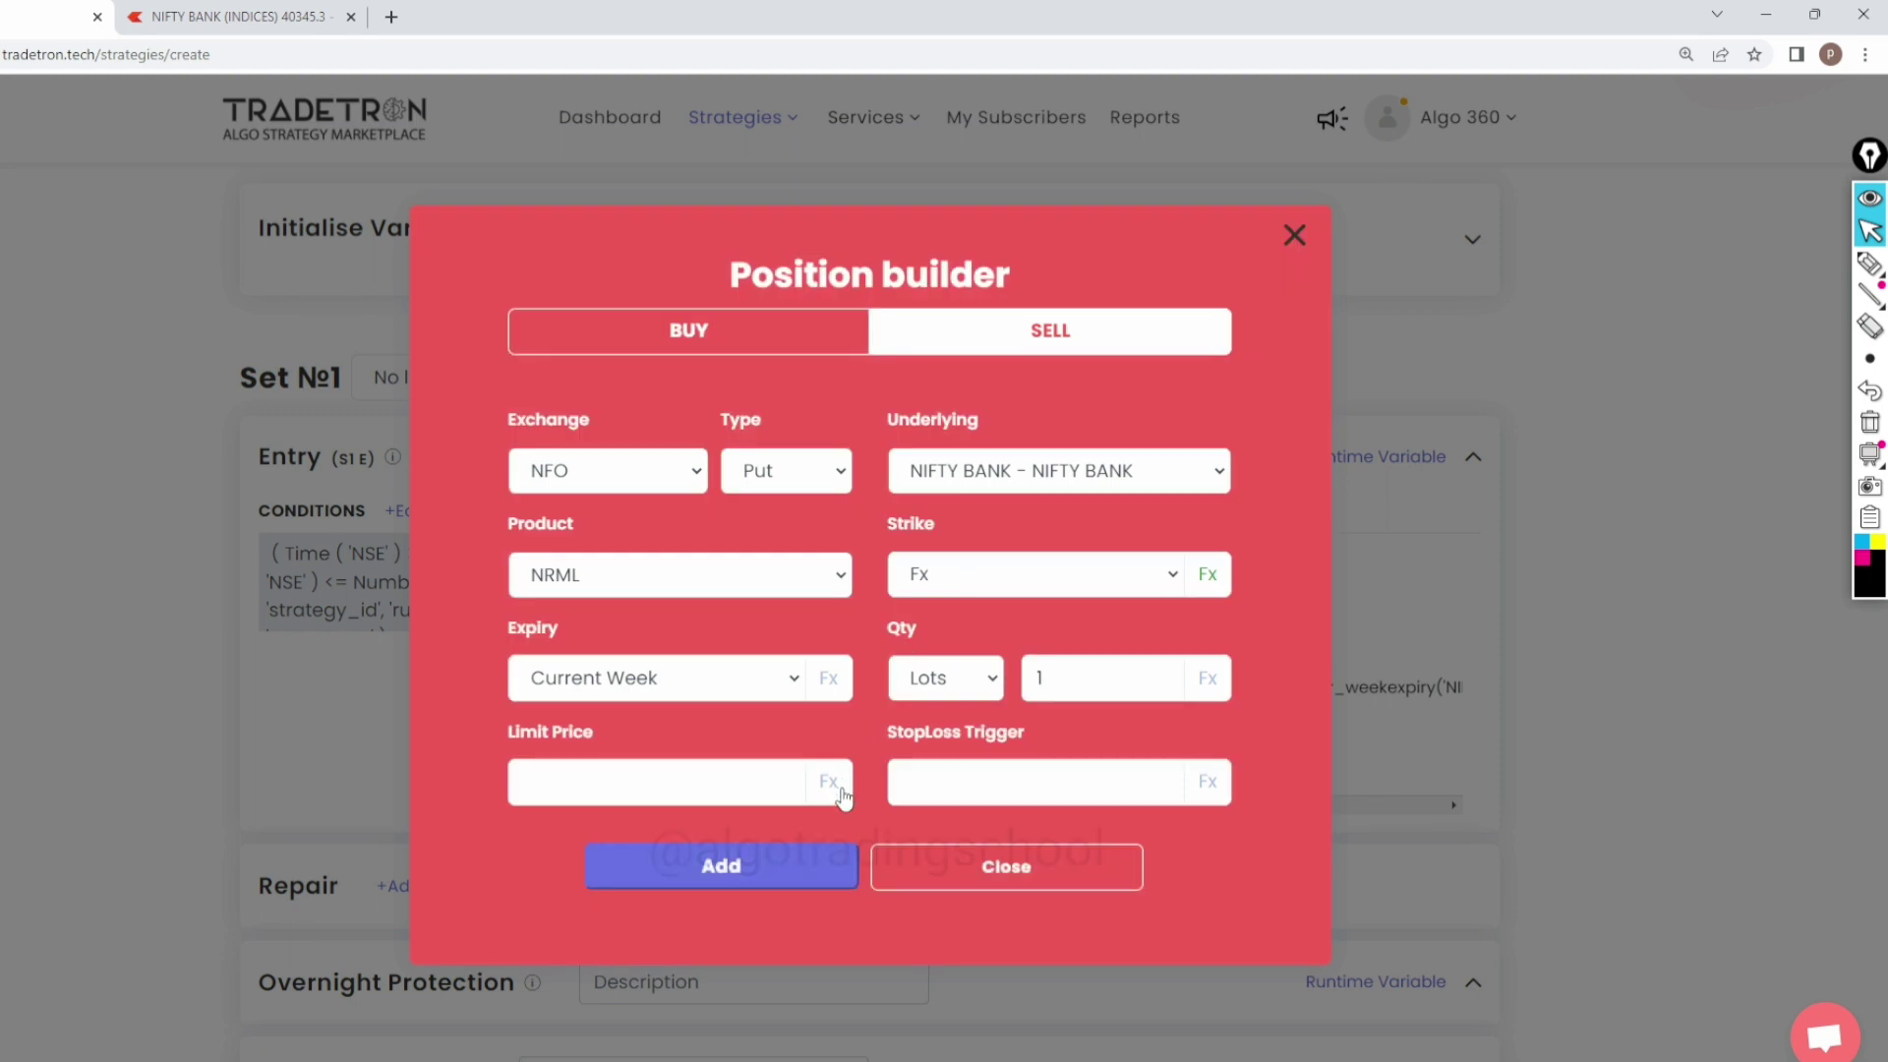
left_click(829, 888)
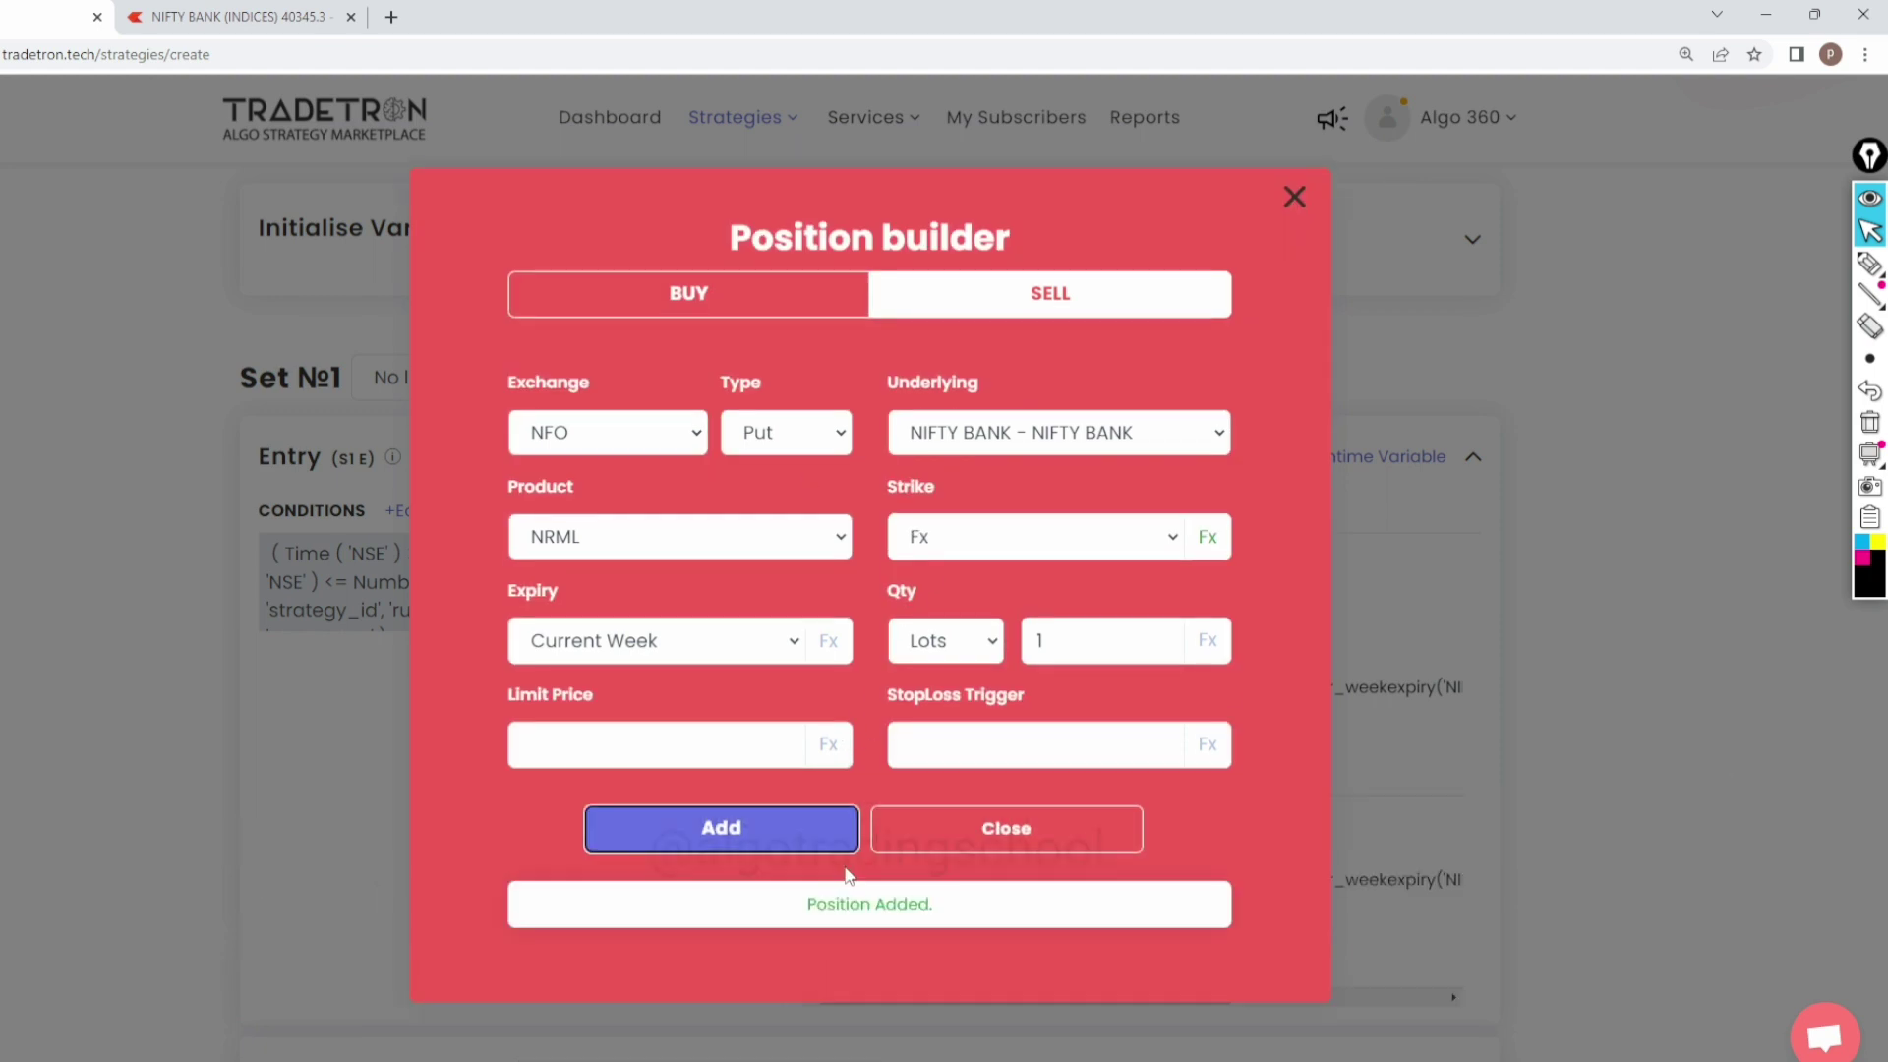
left_click(885, 828)
Step: Start a Universal Exit condition with the Time keyword for the NSE exchange
scroll(855, 802, "down", 2)
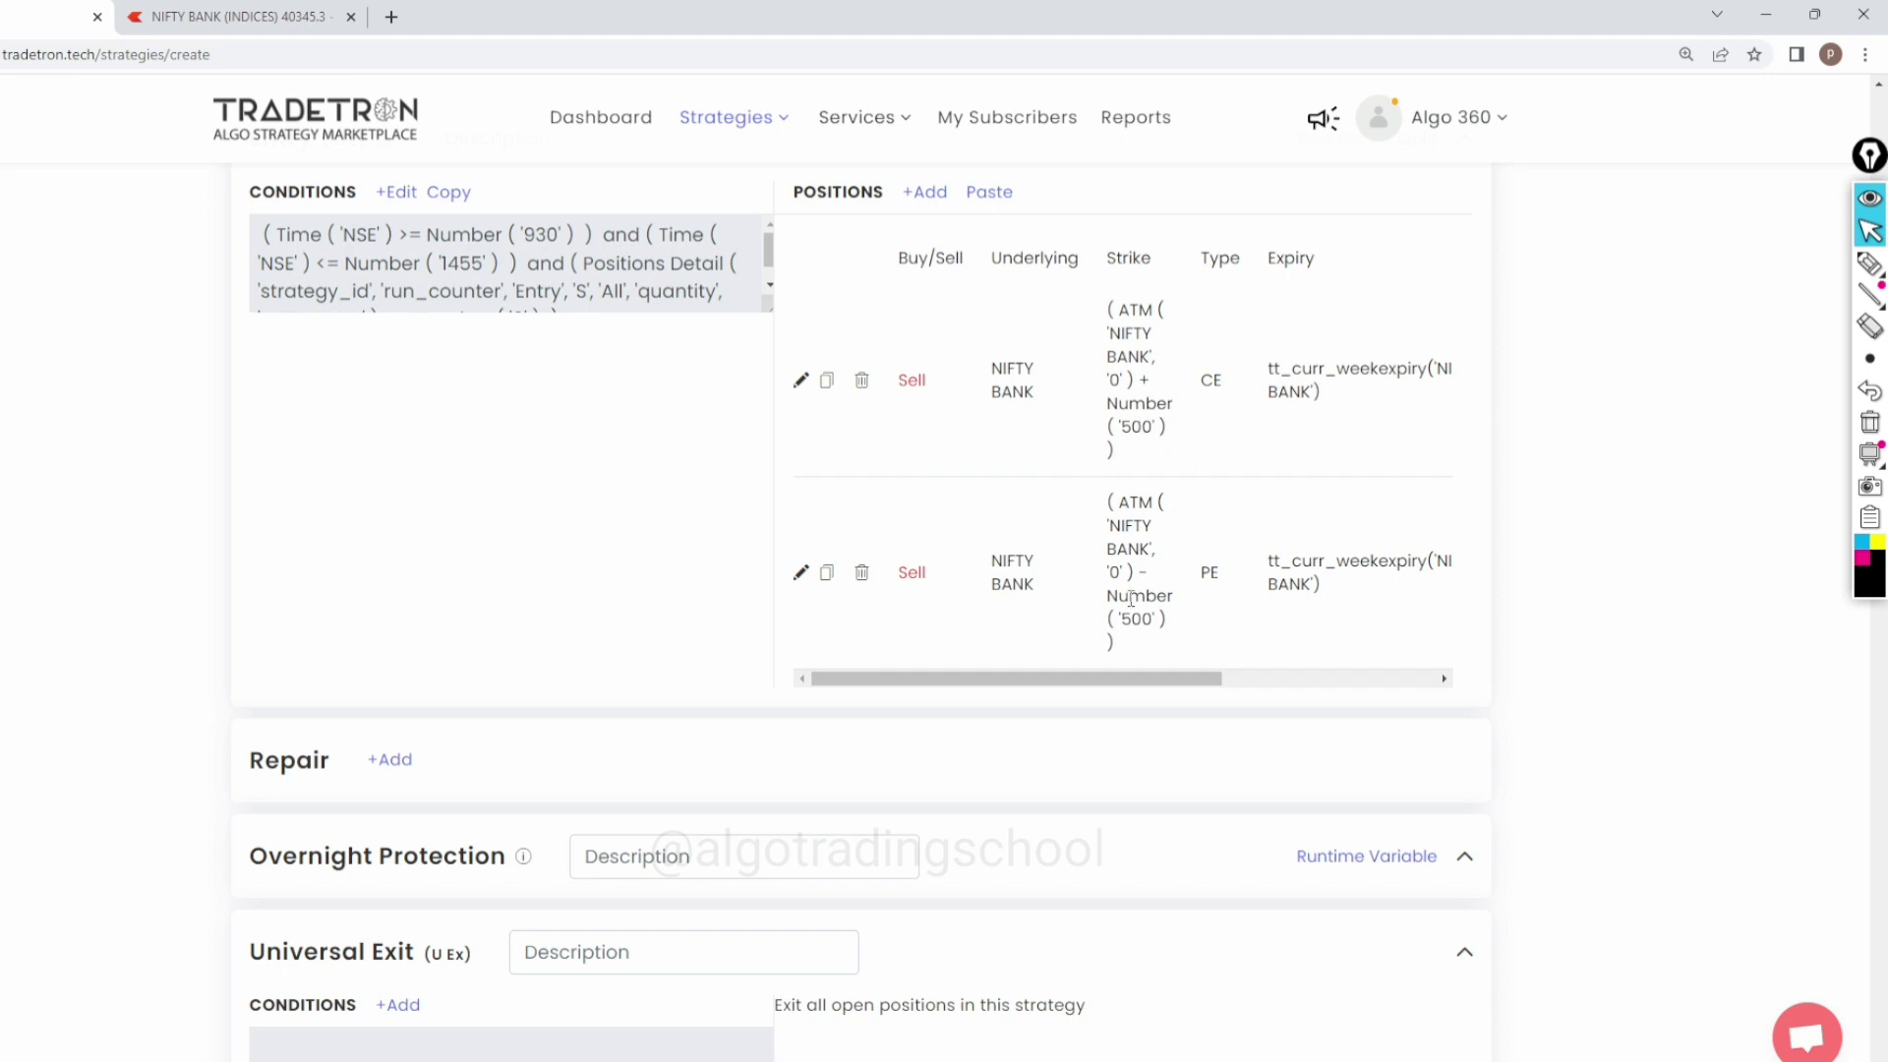
scroll(1149, 612, "down", 5)
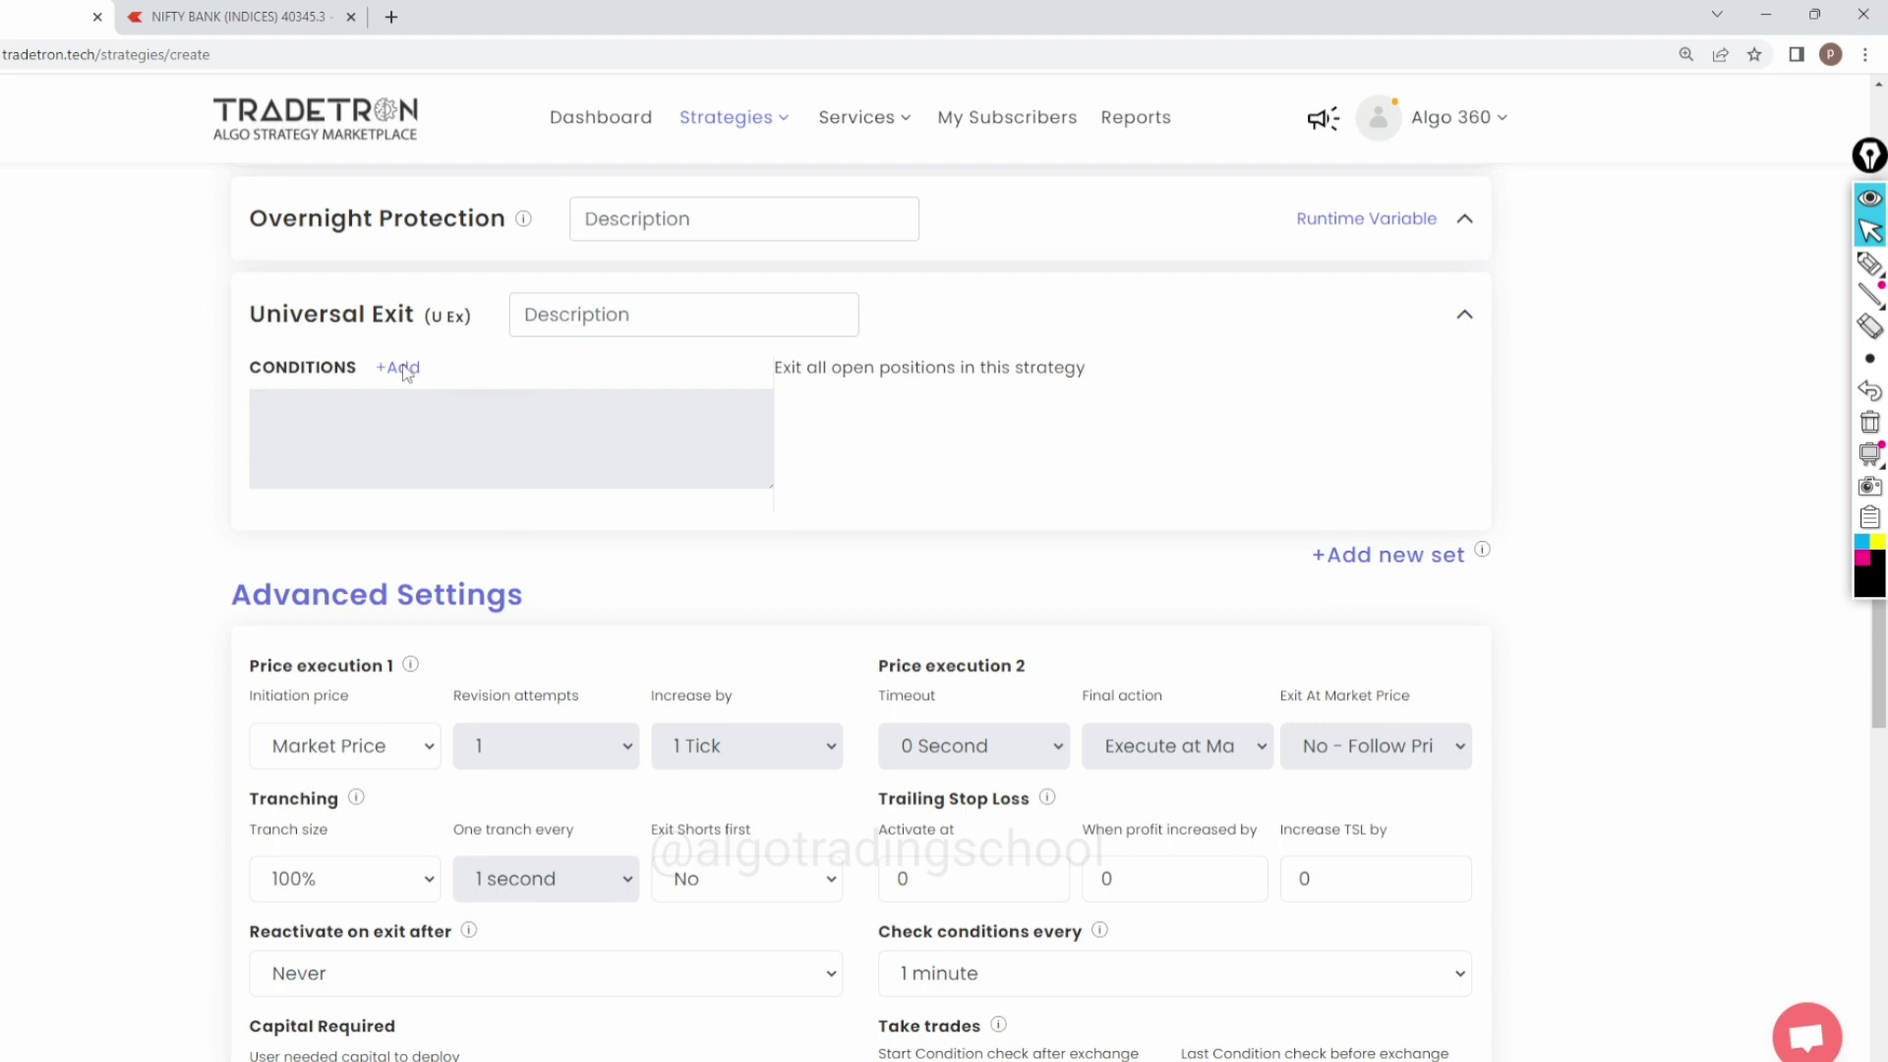
left_click(410, 369)
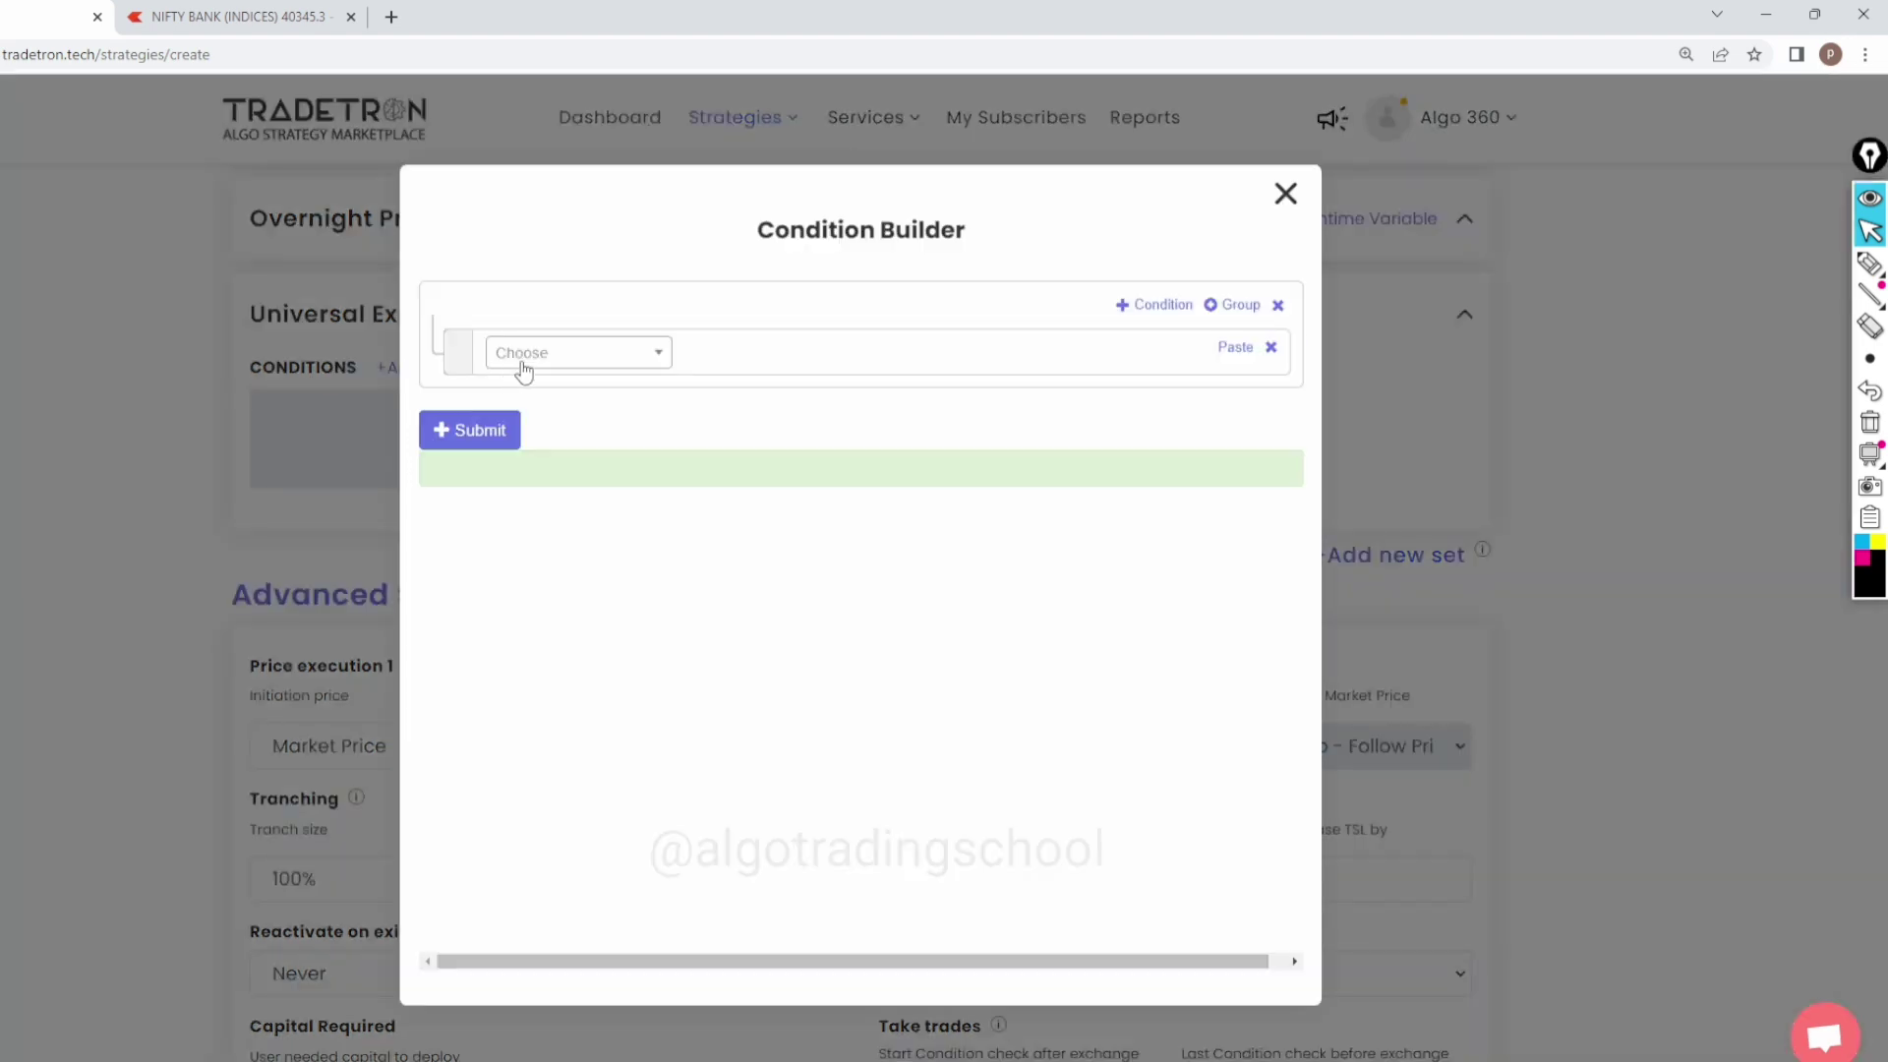
left_click(524, 364)
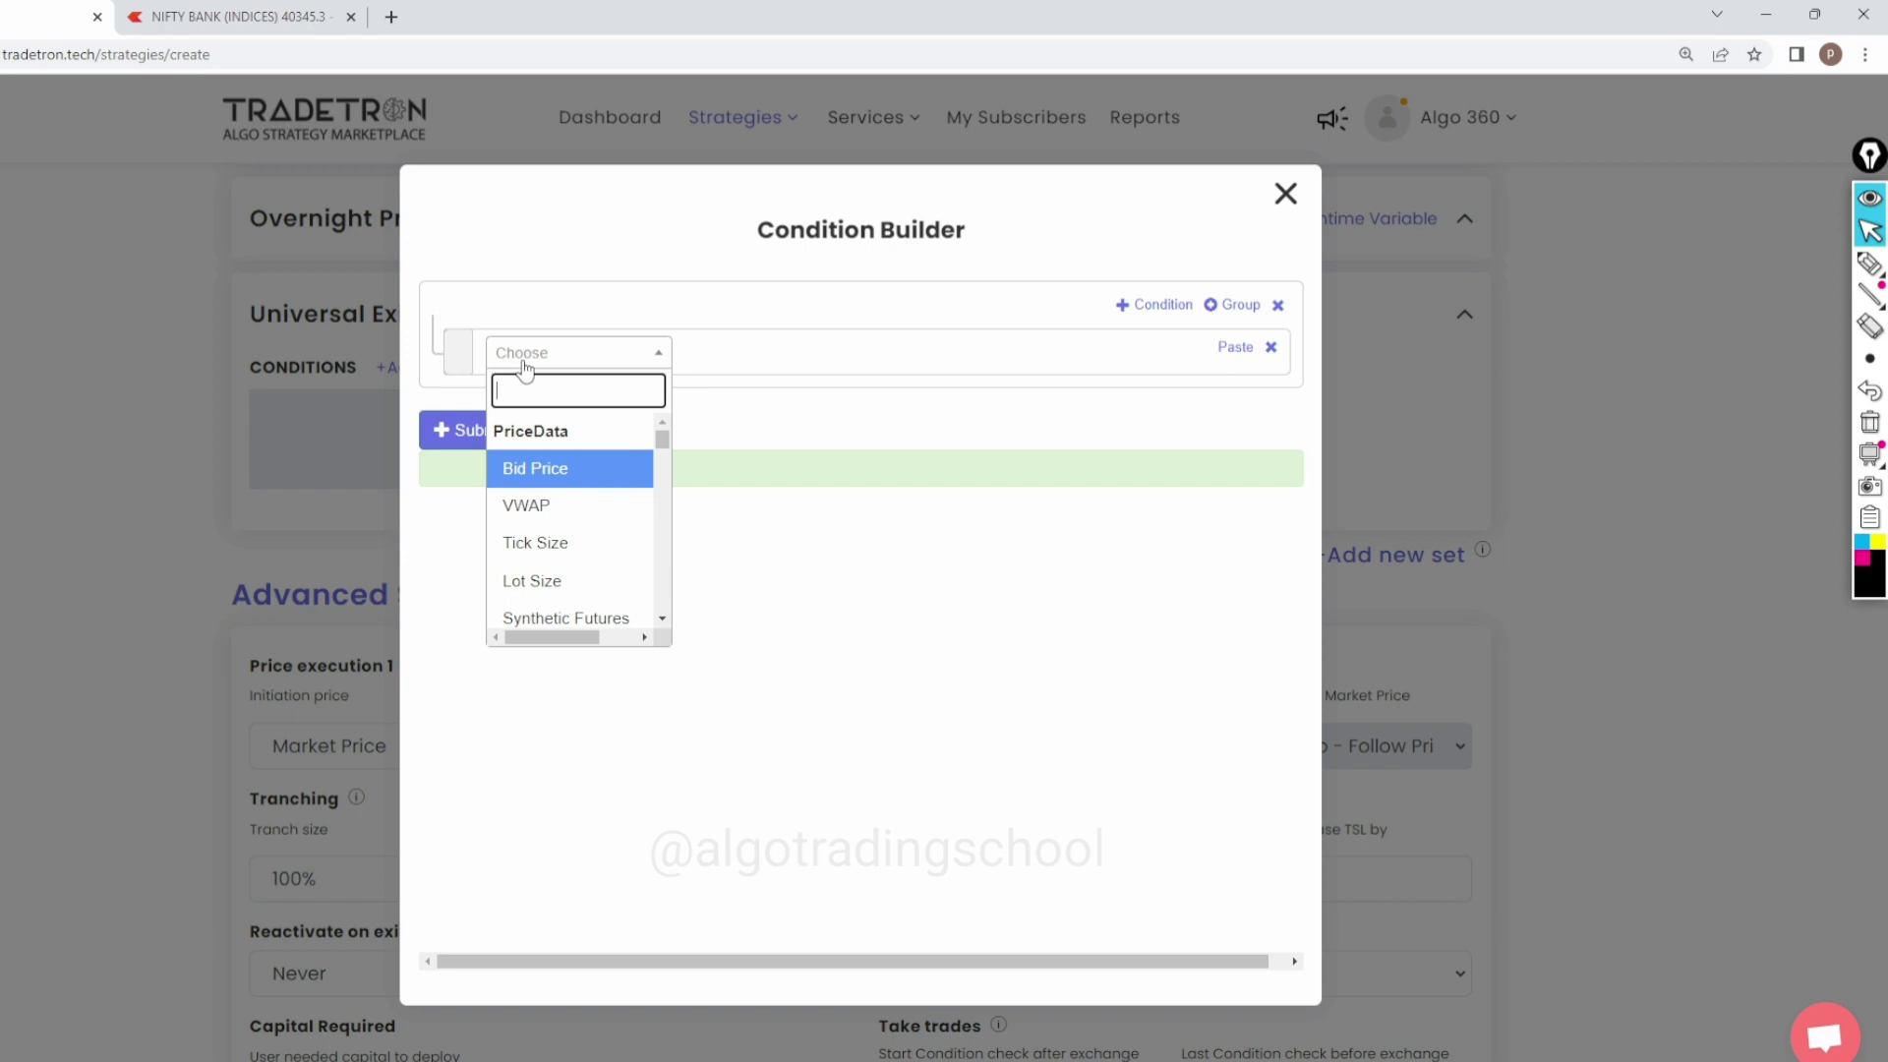
type("time")
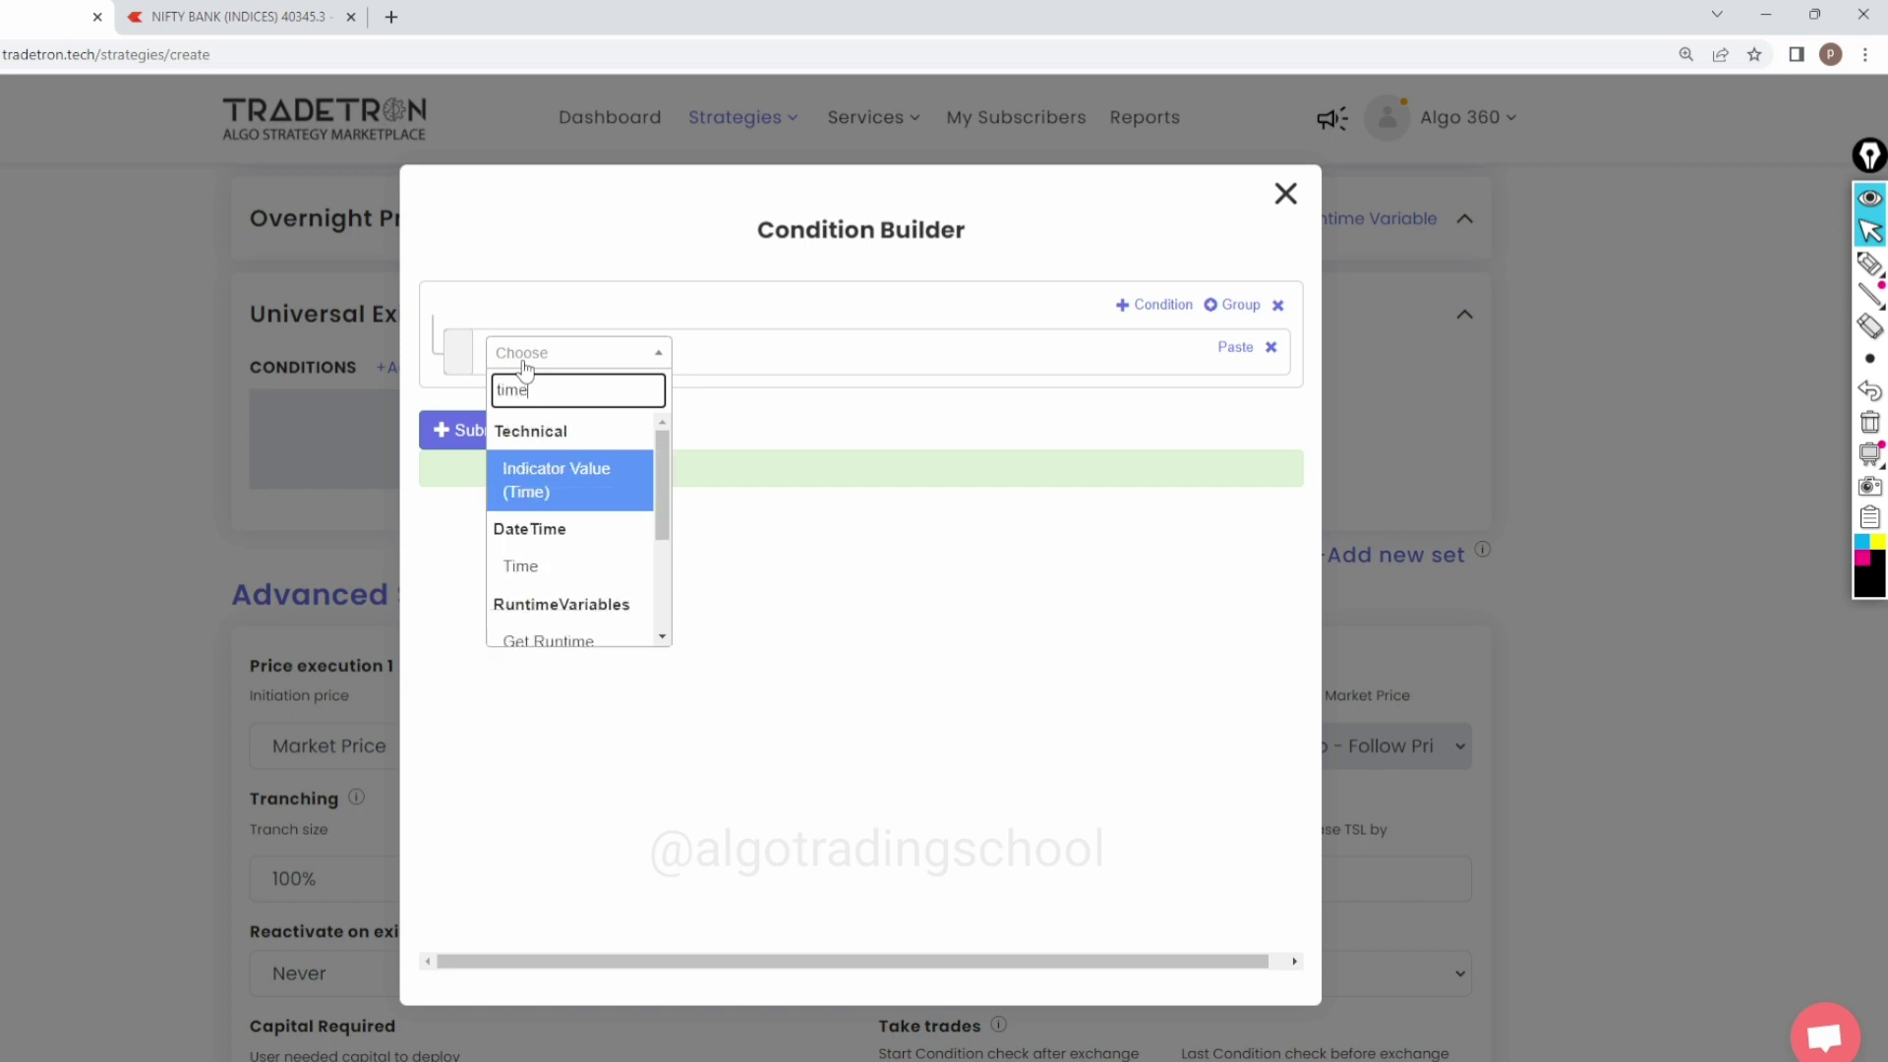
left_click(522, 566)
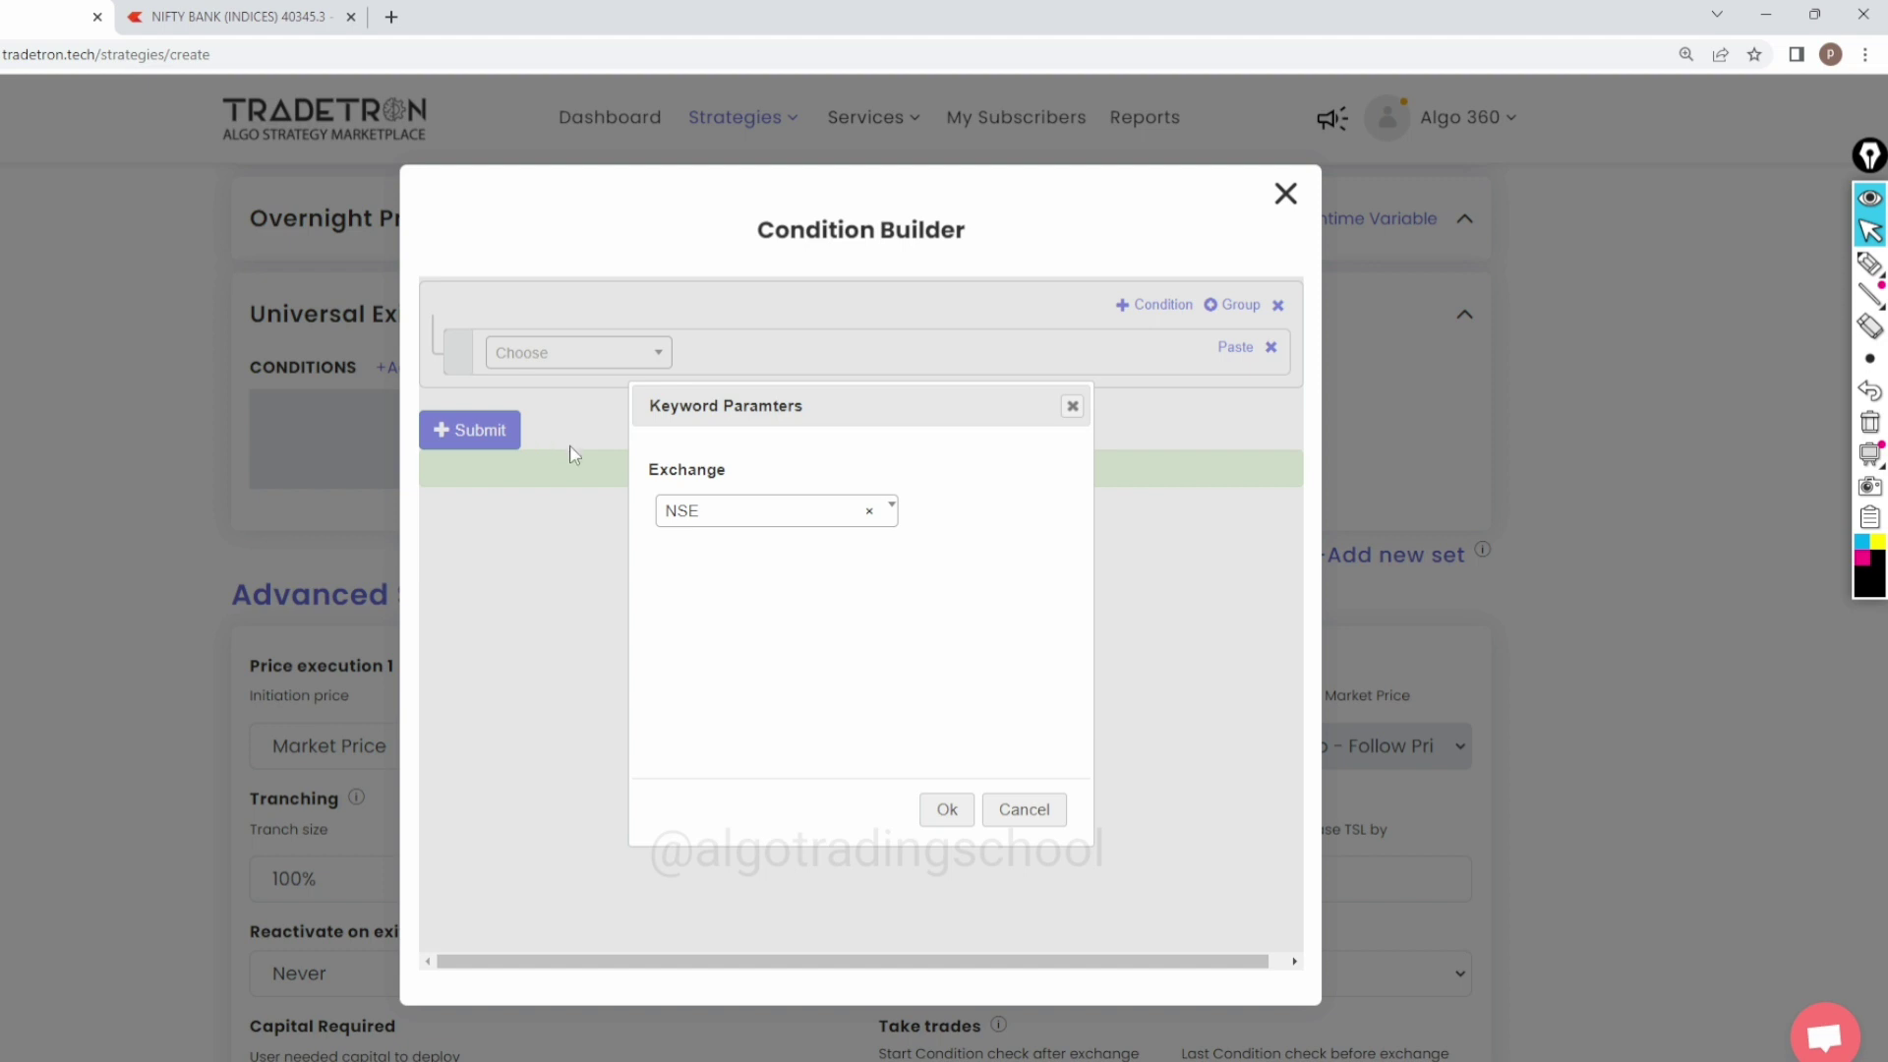
left_click(944, 821)
Step: Complete the exit time condition with the >= operator and the Number 1509
left_click(591, 362)
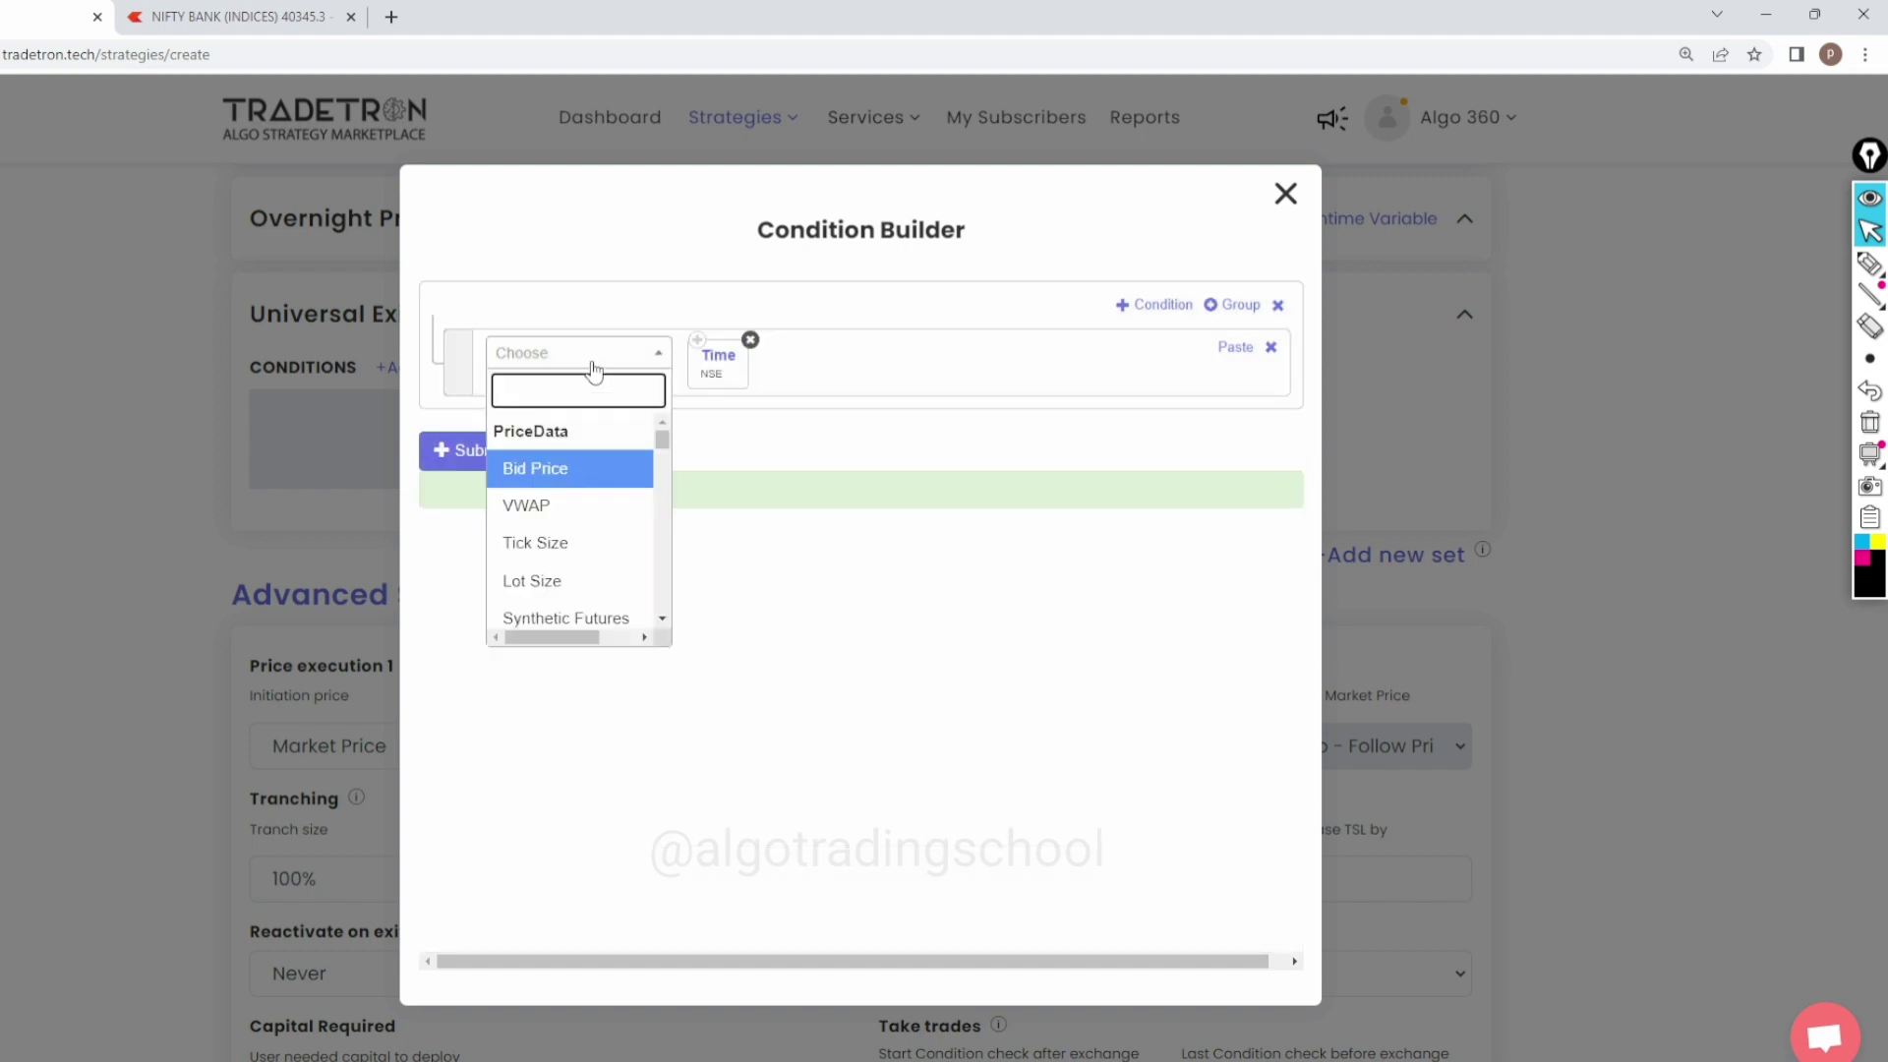
type(">=")
left_click(590, 475)
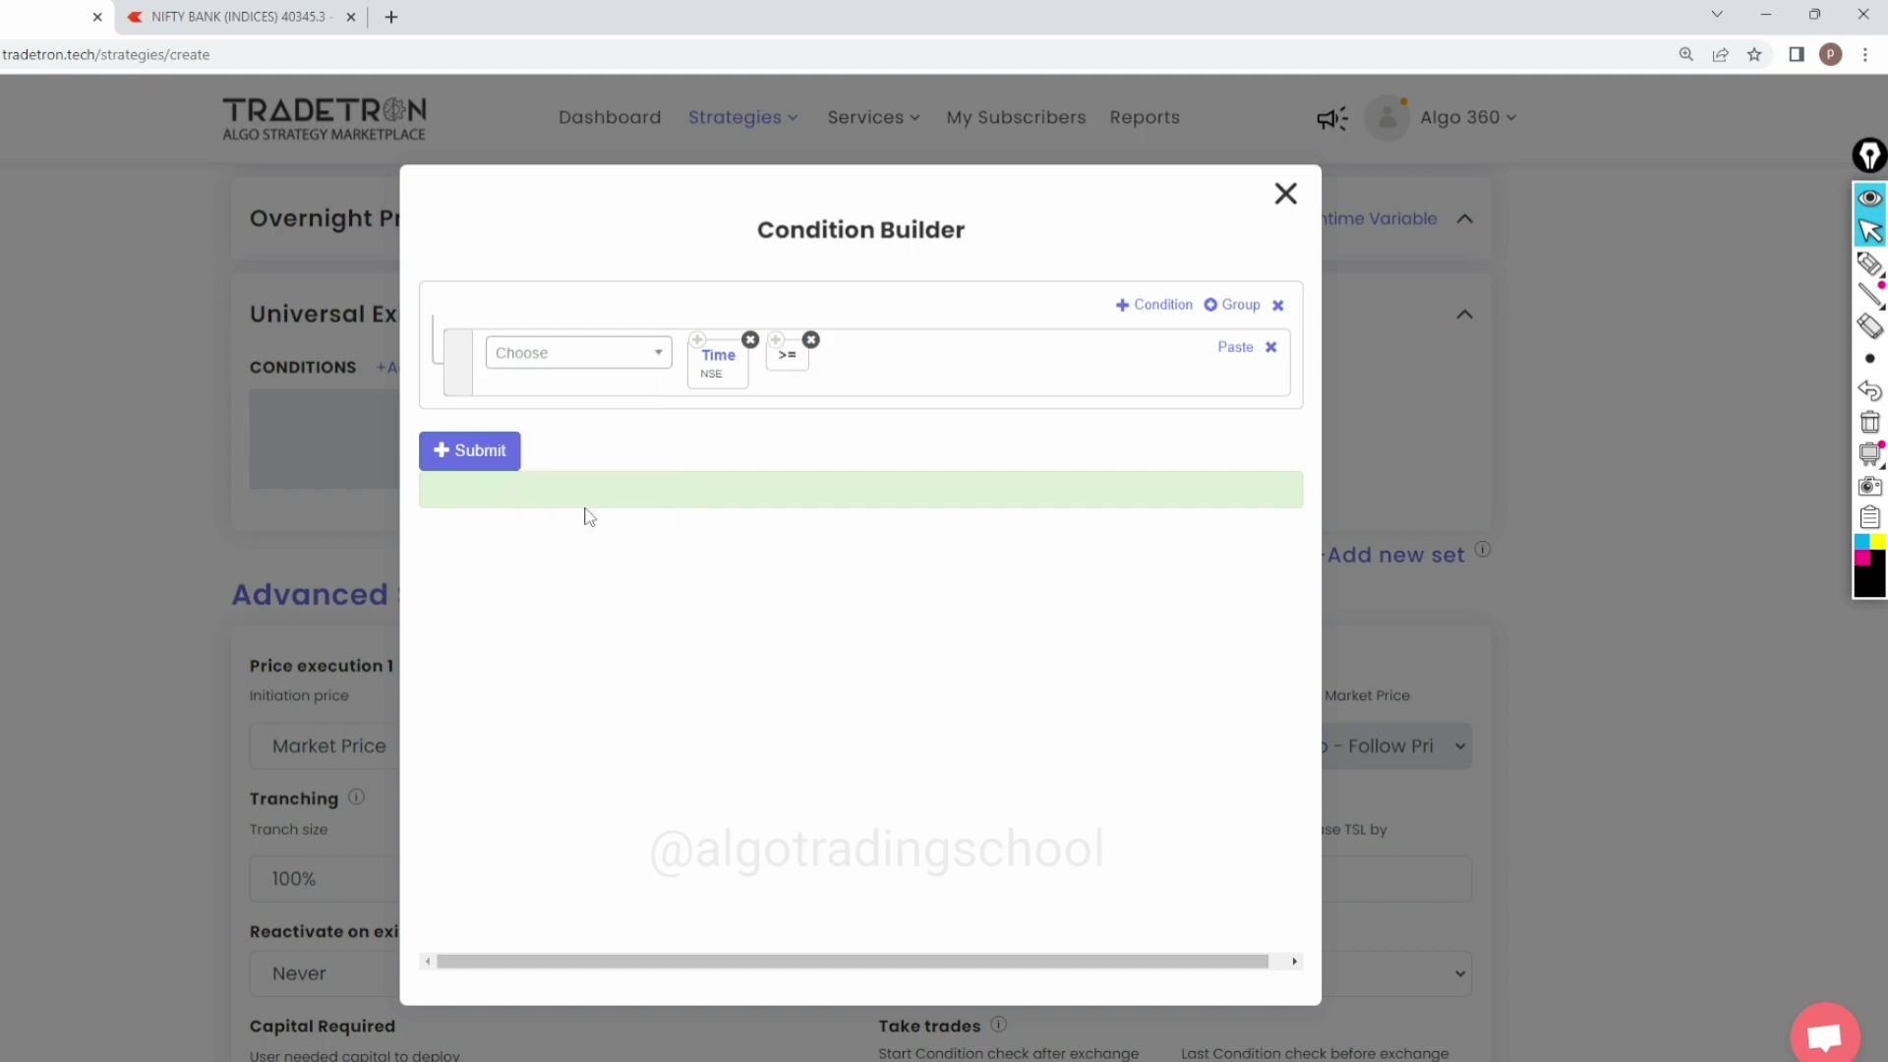
left_click(541, 356)
type("nu")
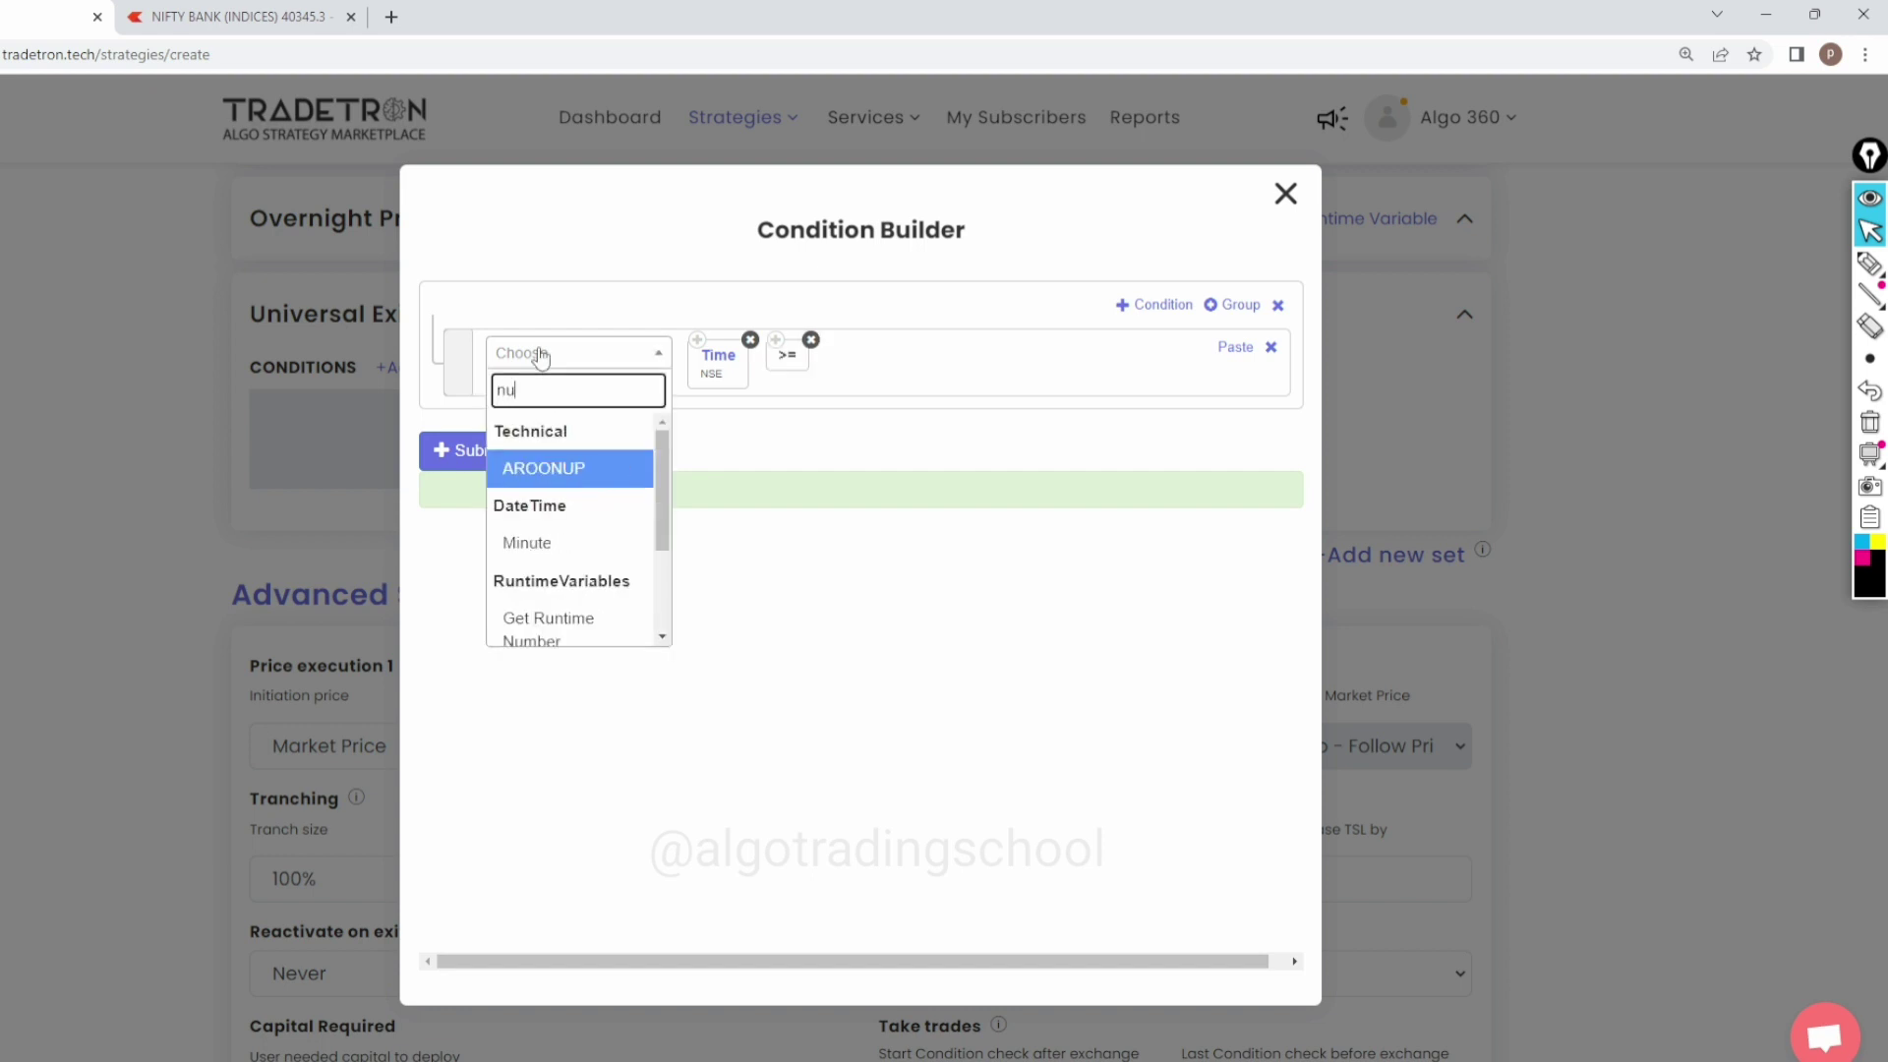
type("mb")
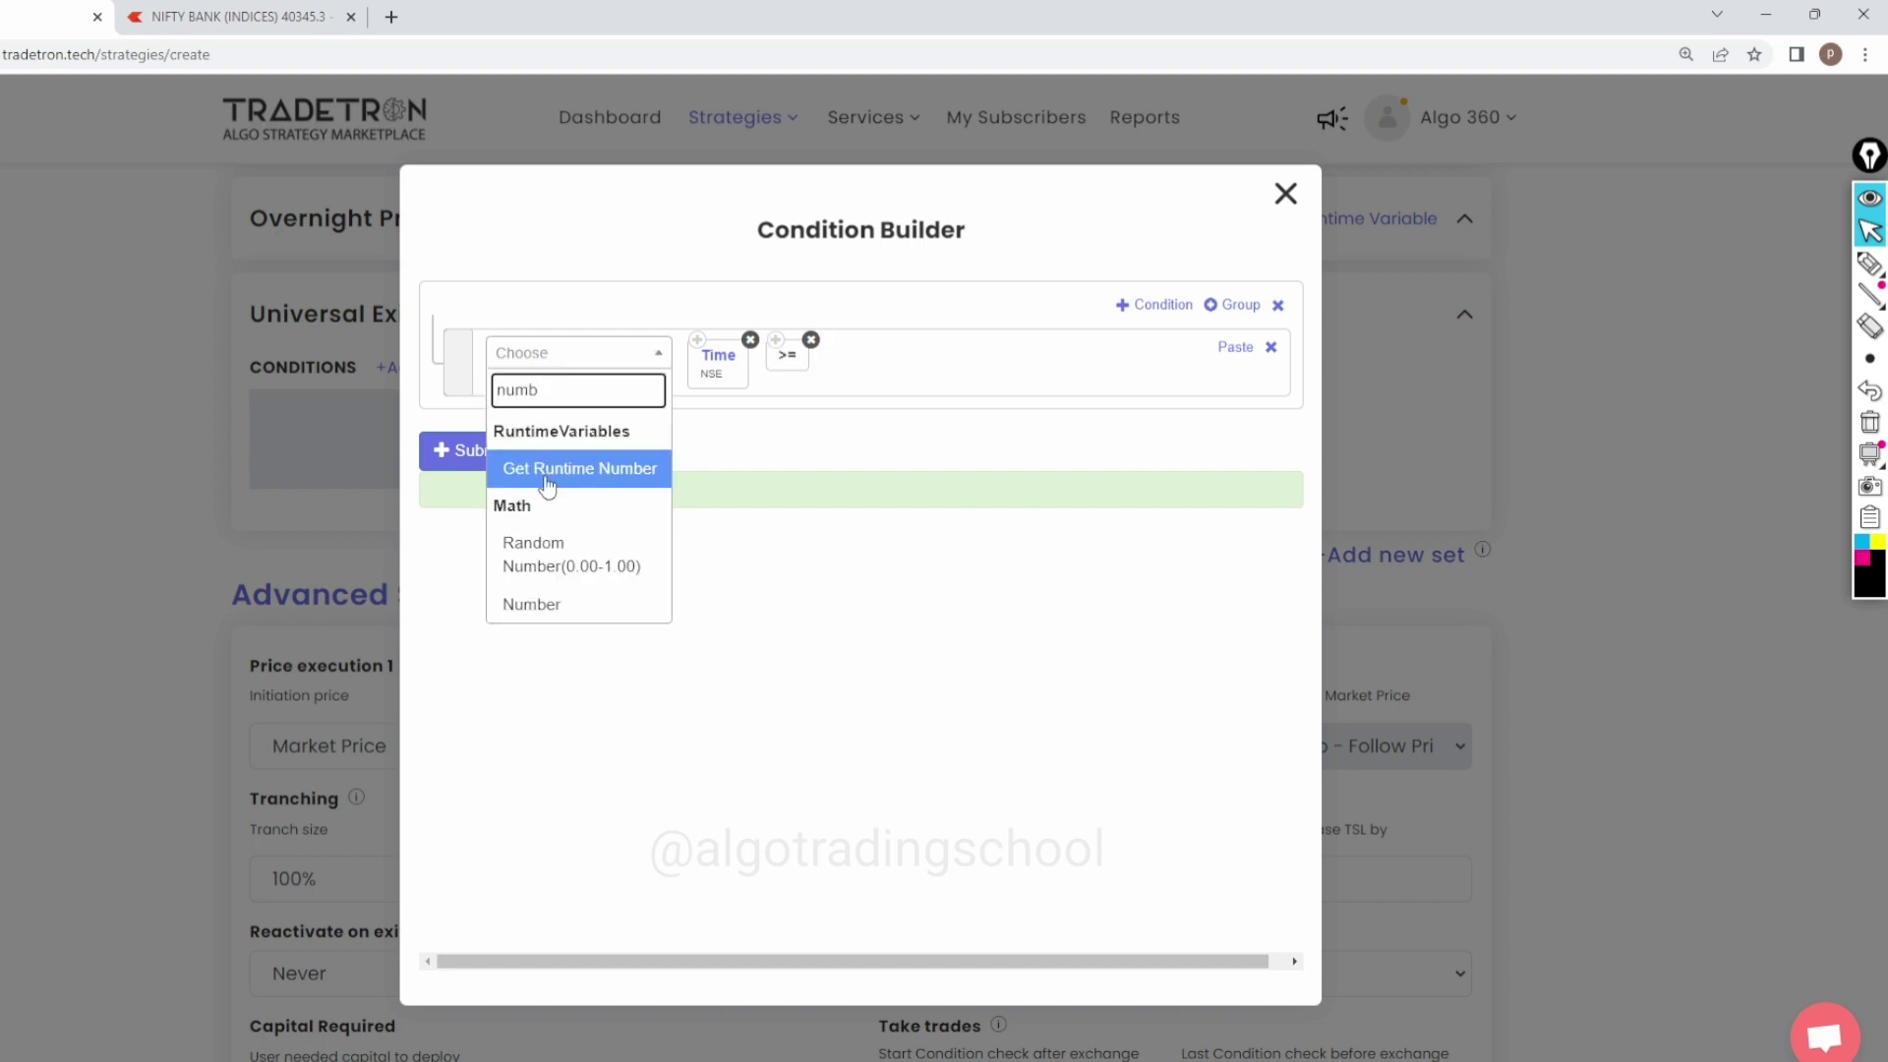
left_click(552, 605)
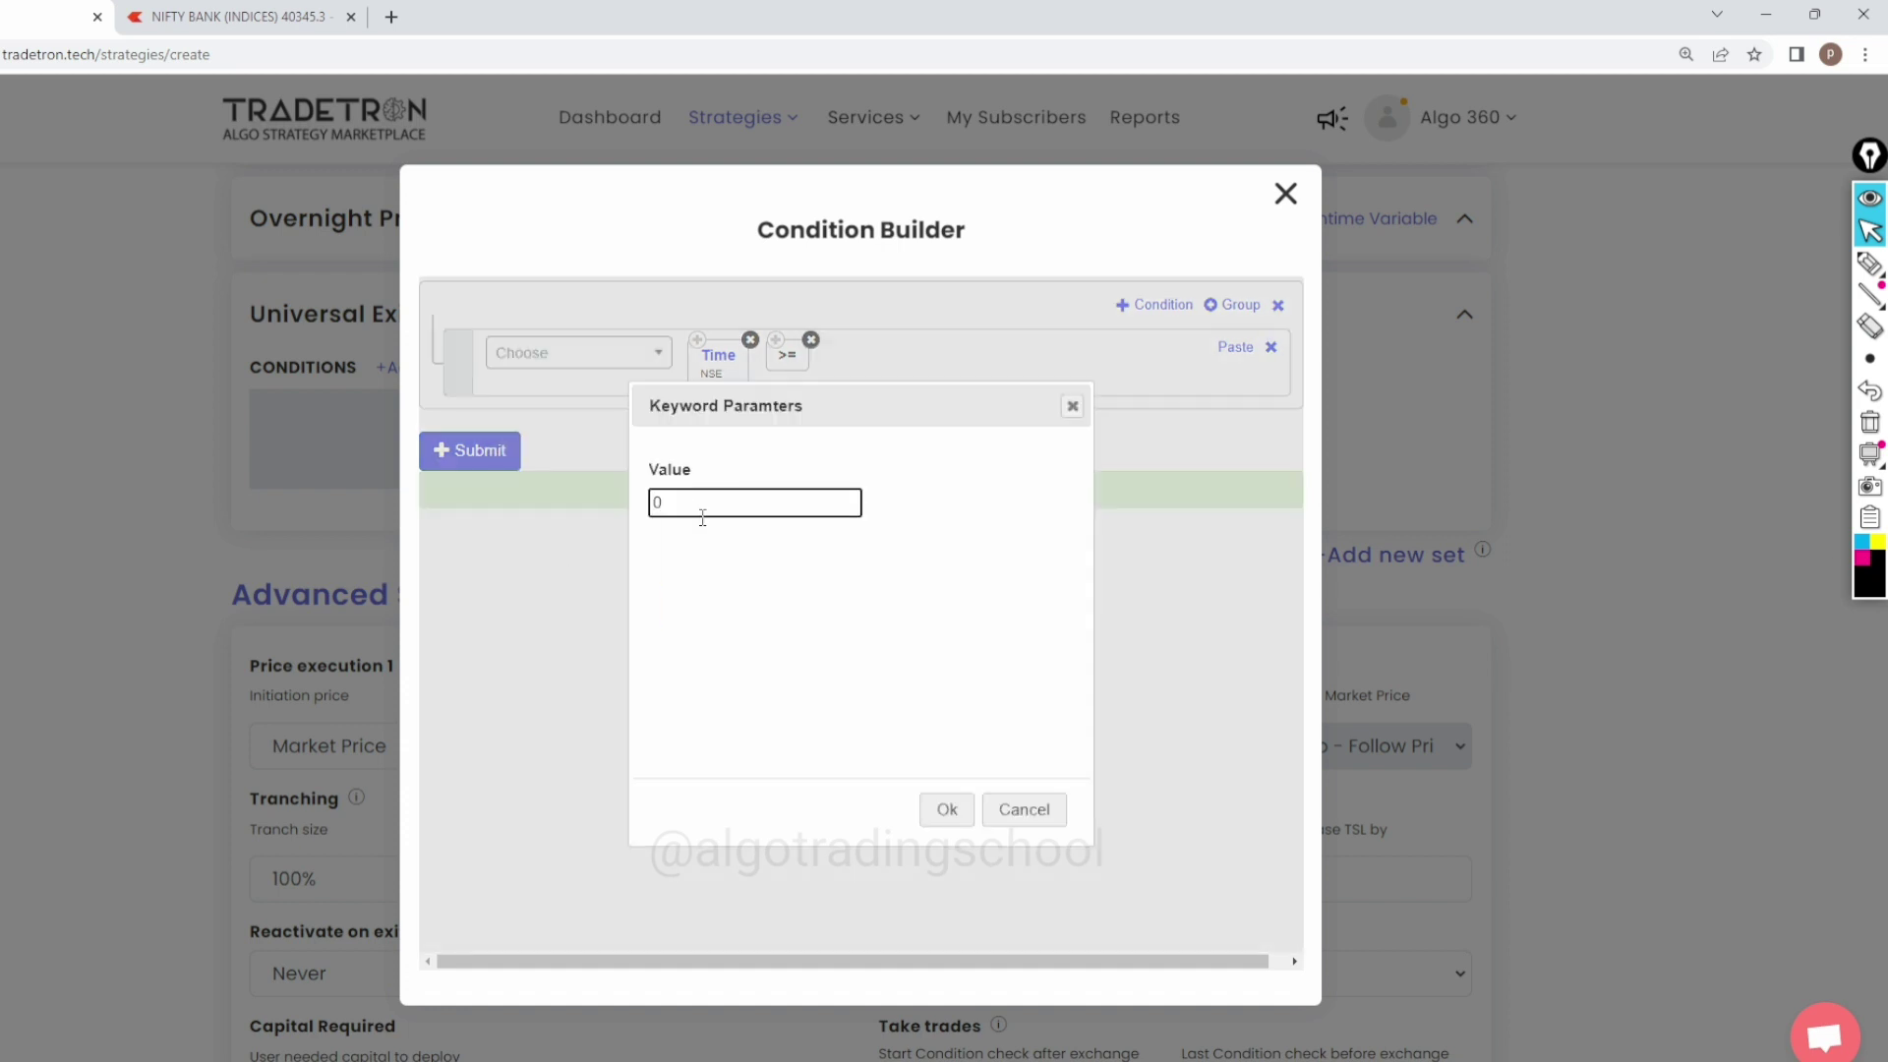
left_click_drag(702, 517, 632, 506)
type("1509")
left_click(945, 812)
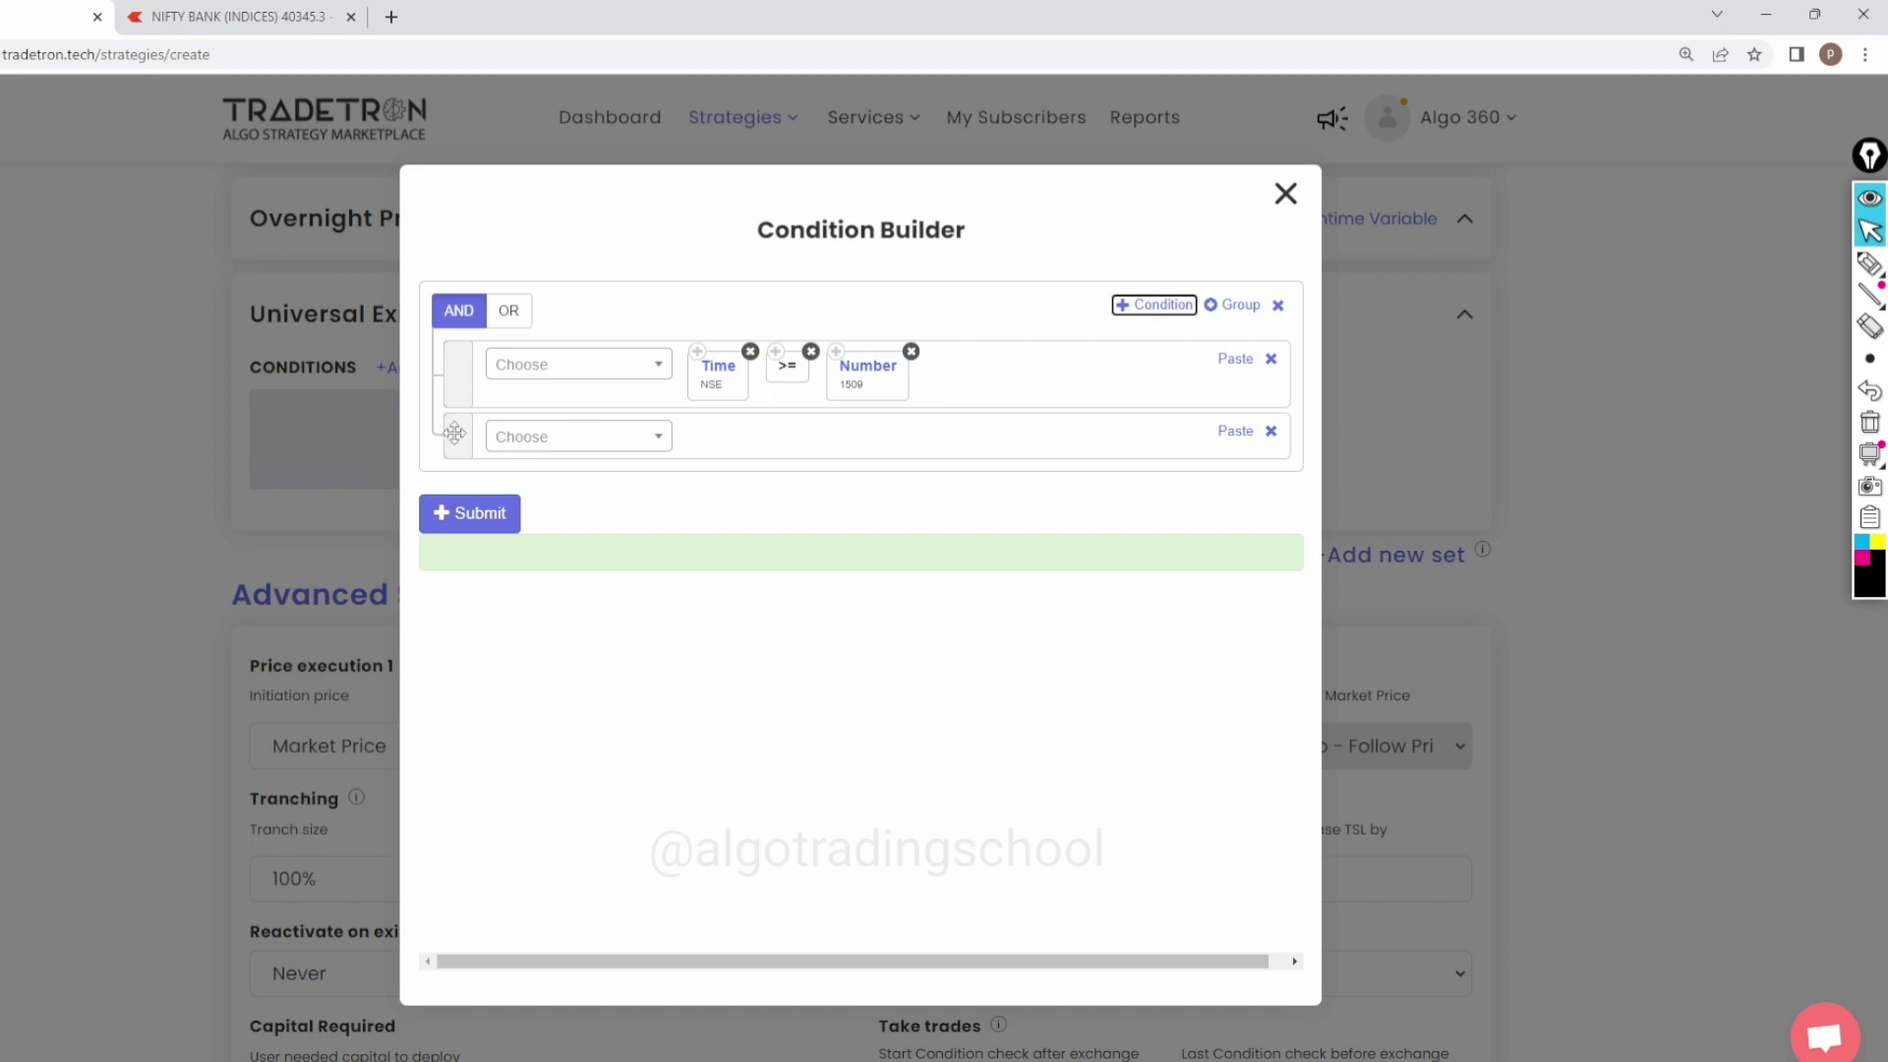
Step: Begin the second Universal Exit condition with the PNL keyword and the <= operator
left_click(517, 447)
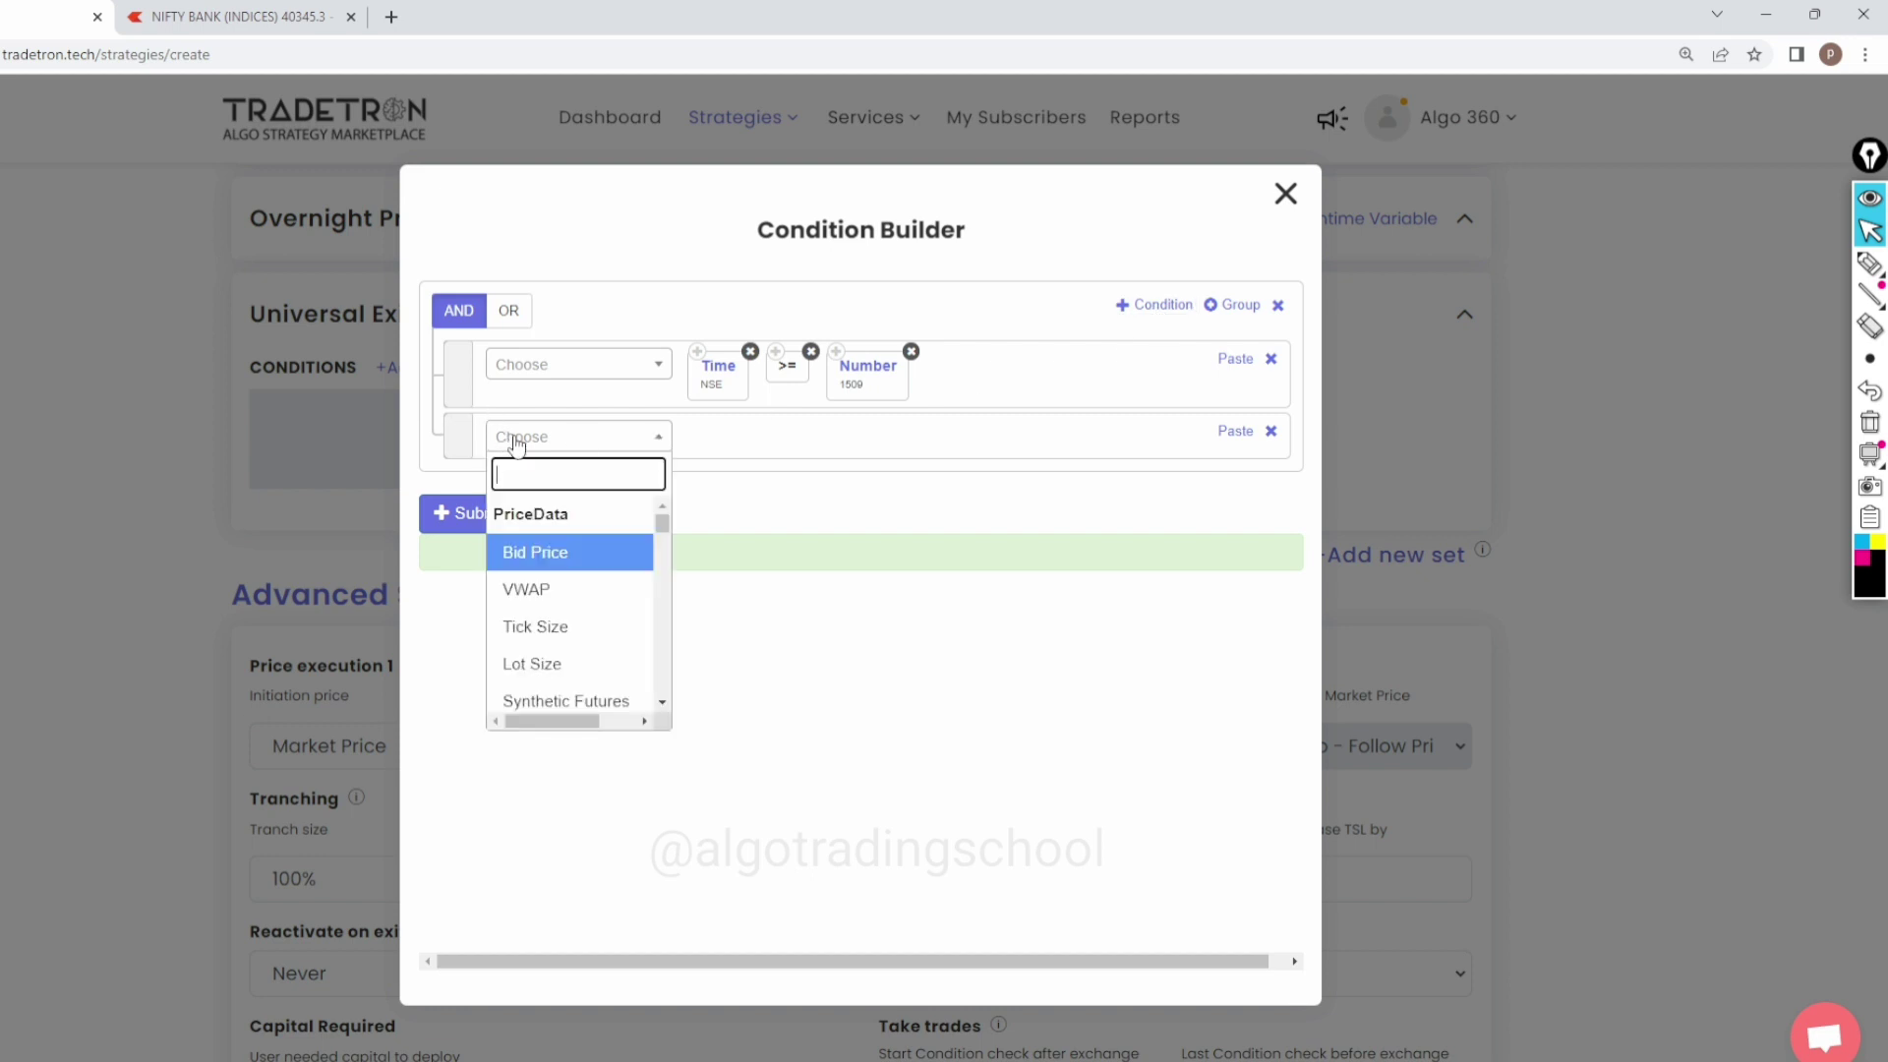
type("pnl")
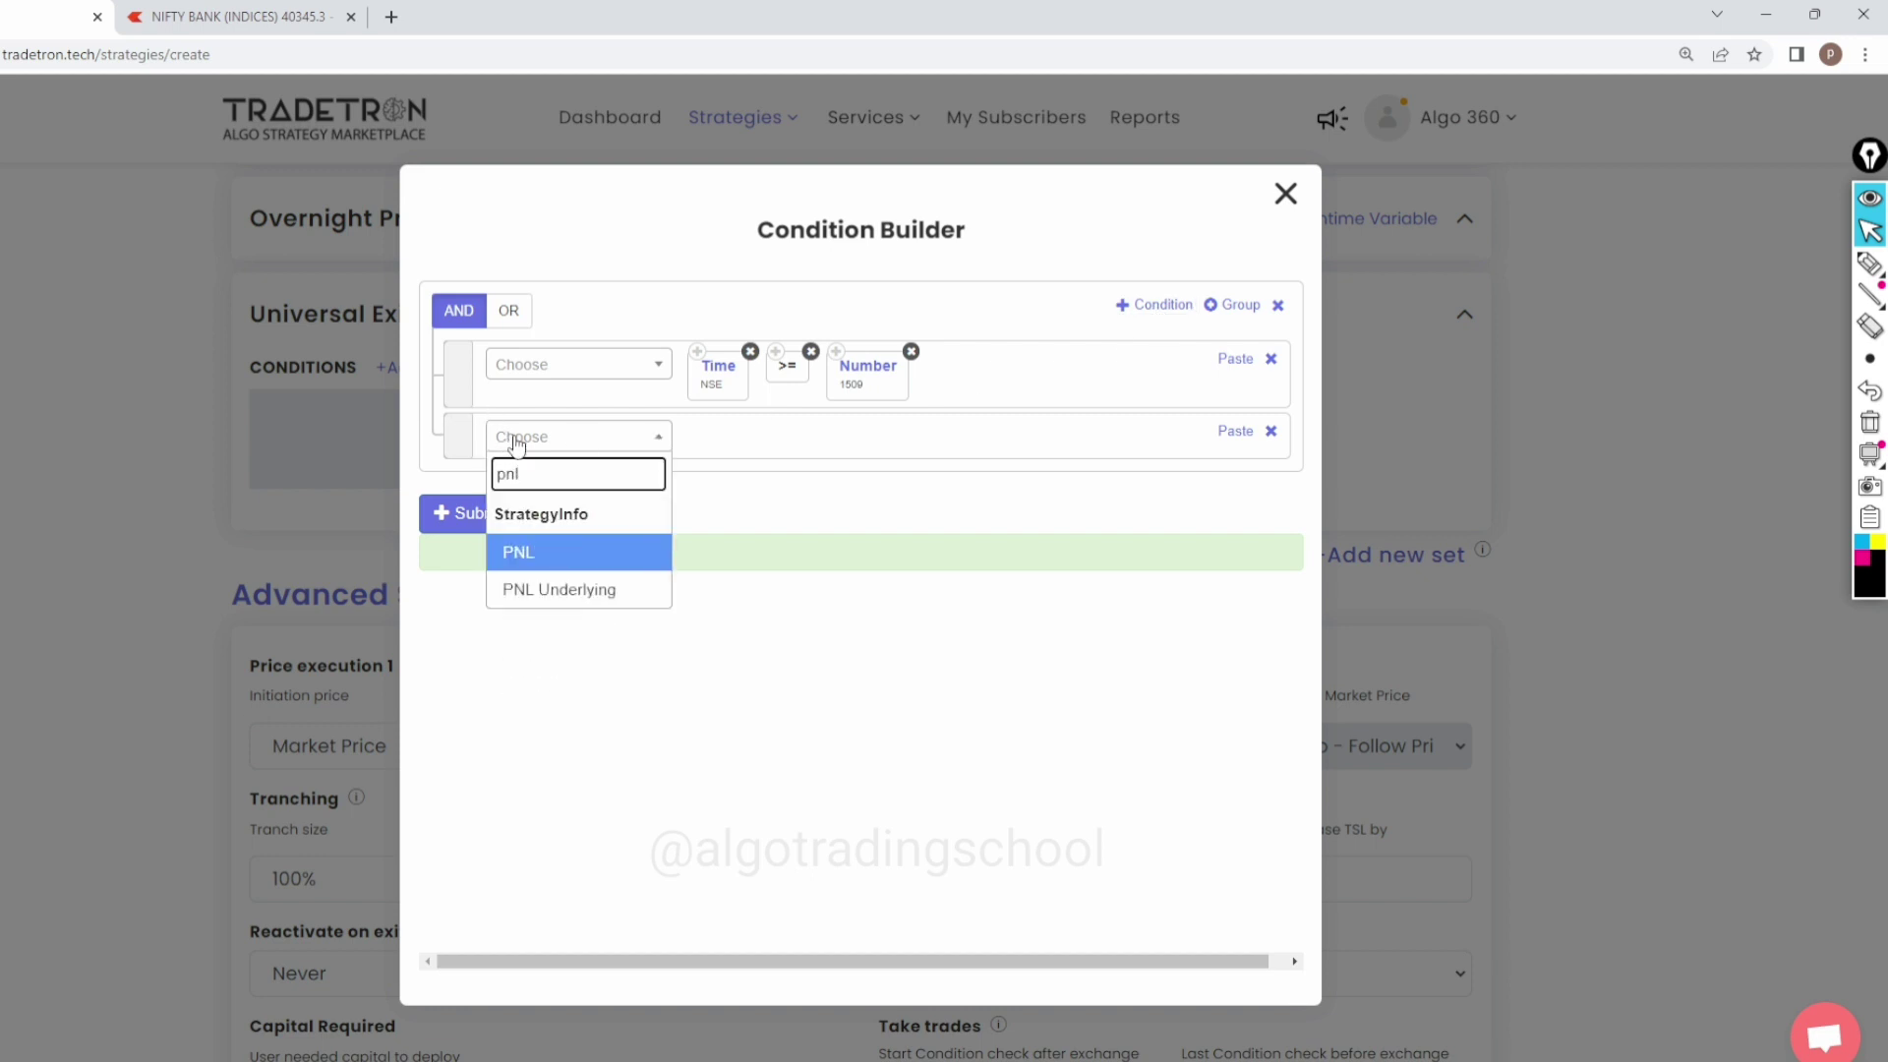
left_click(534, 550)
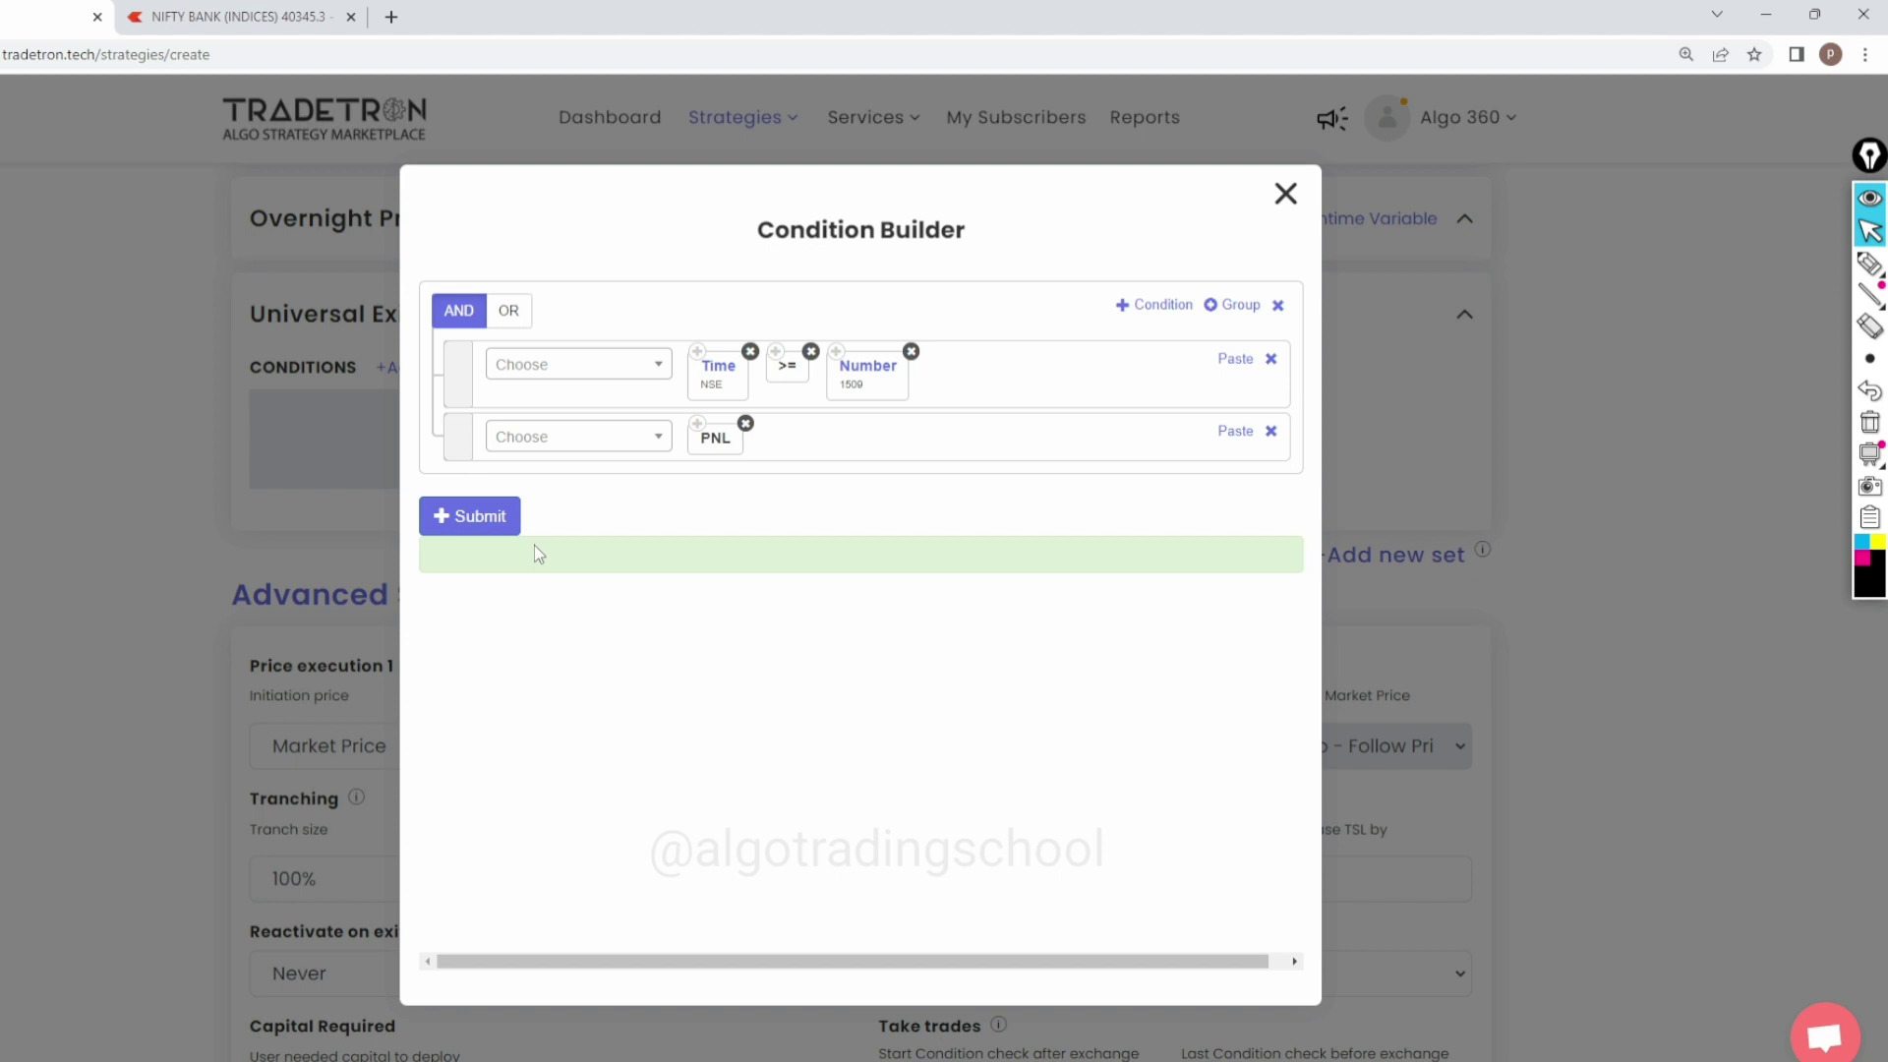
left_click(617, 450)
type("<=")
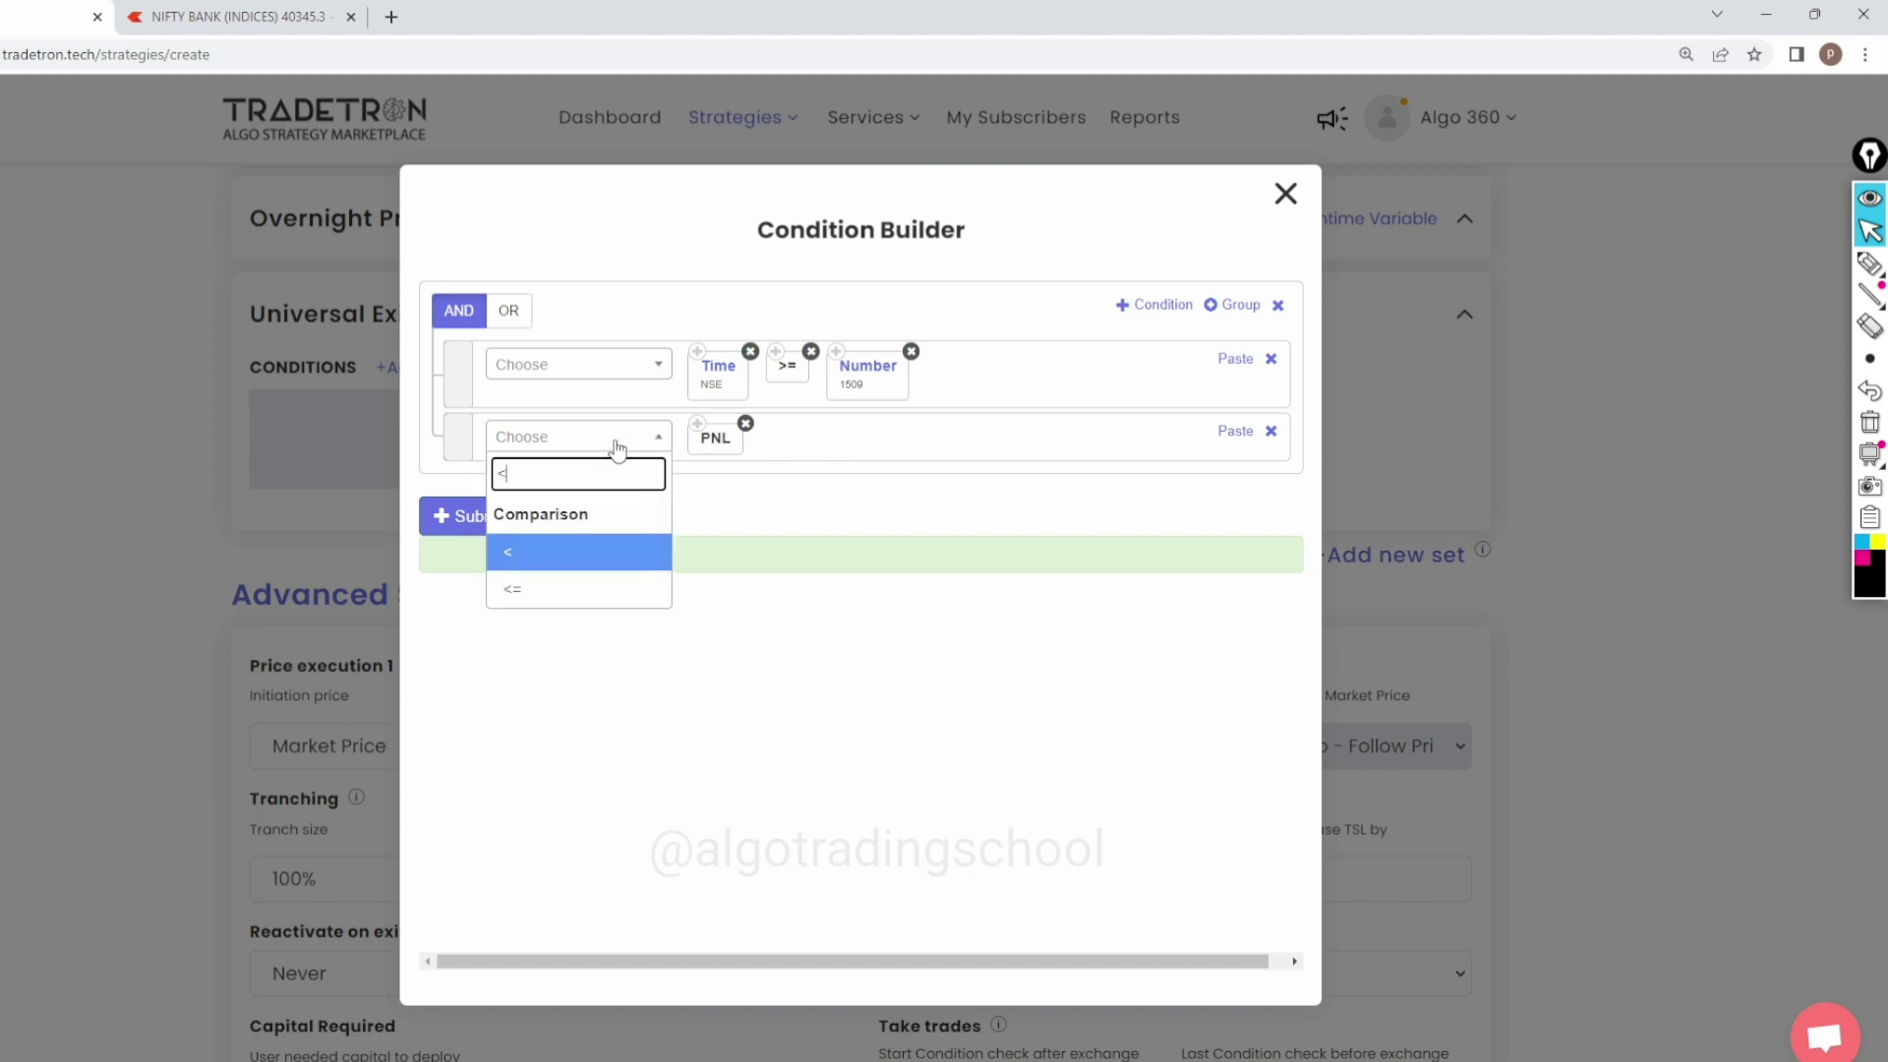
left_click(569, 551)
Step: Finish the PNL <= condition with a Number value of -1500 as the stop loss
left_click(591, 439)
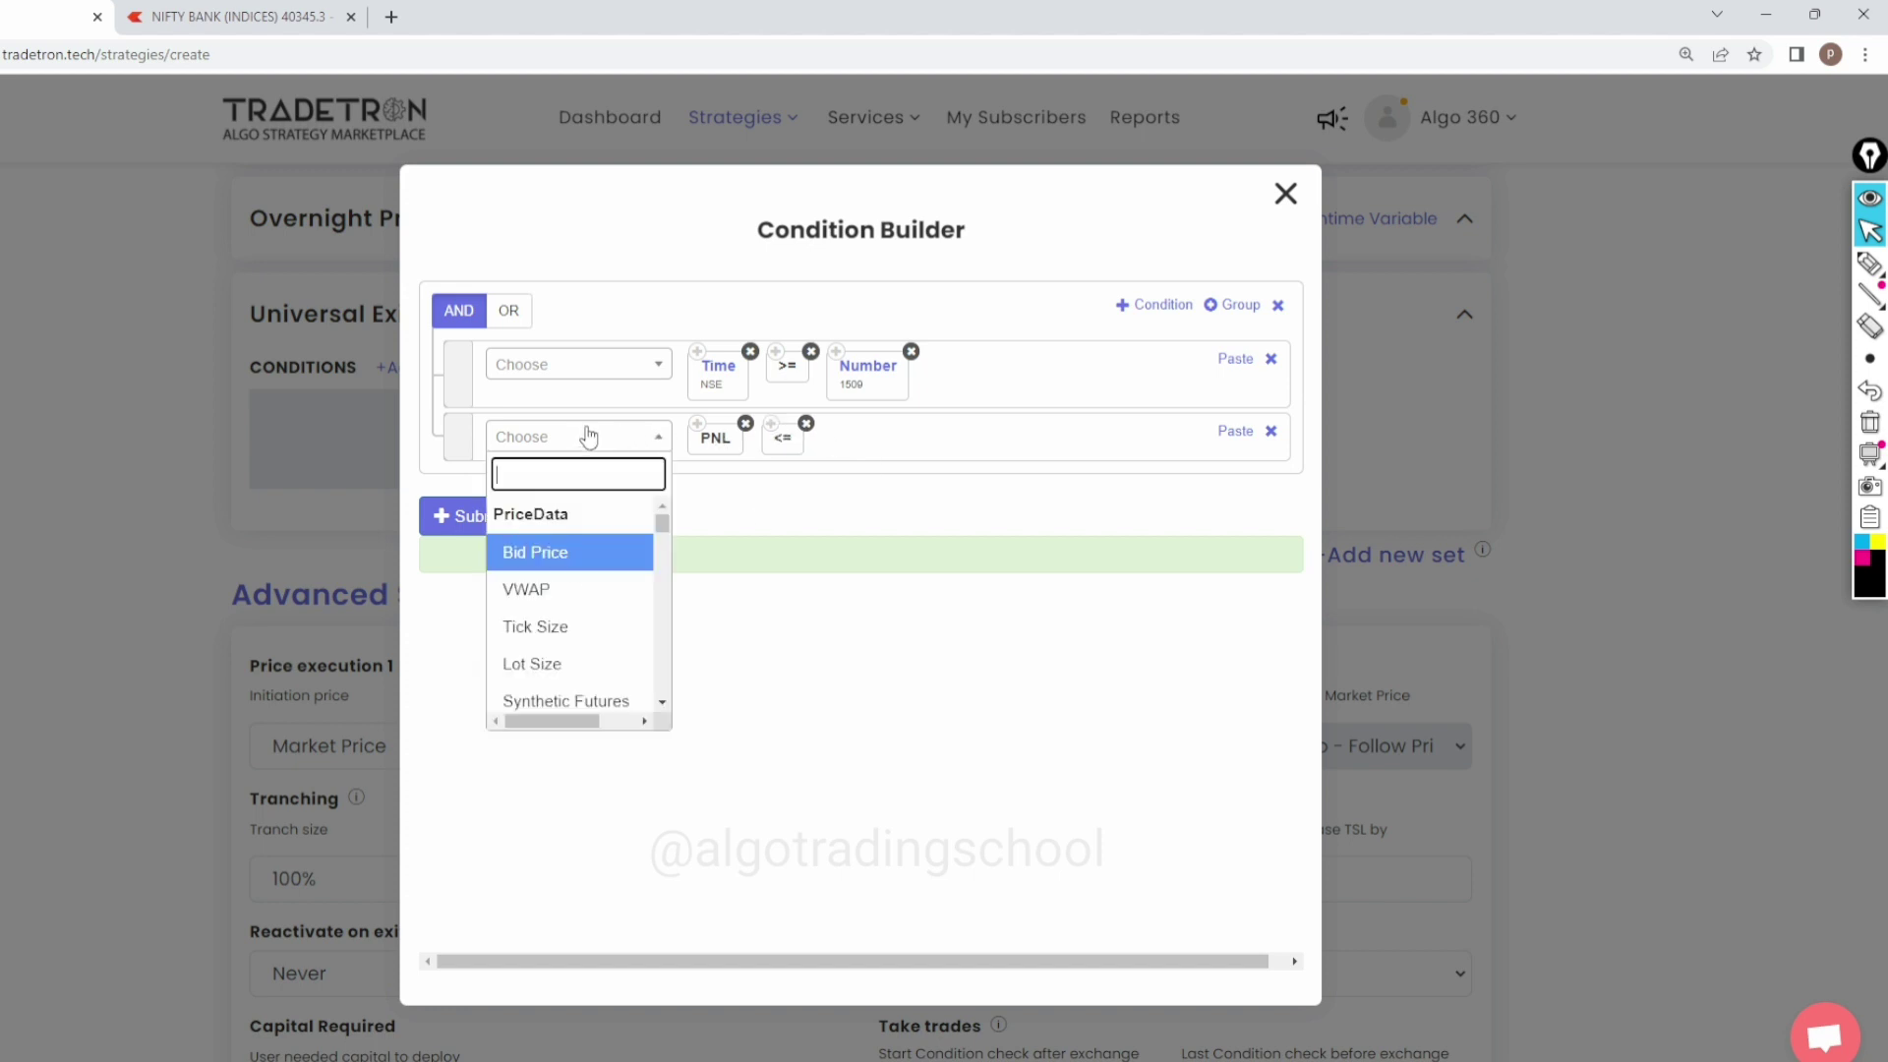
type("numb")
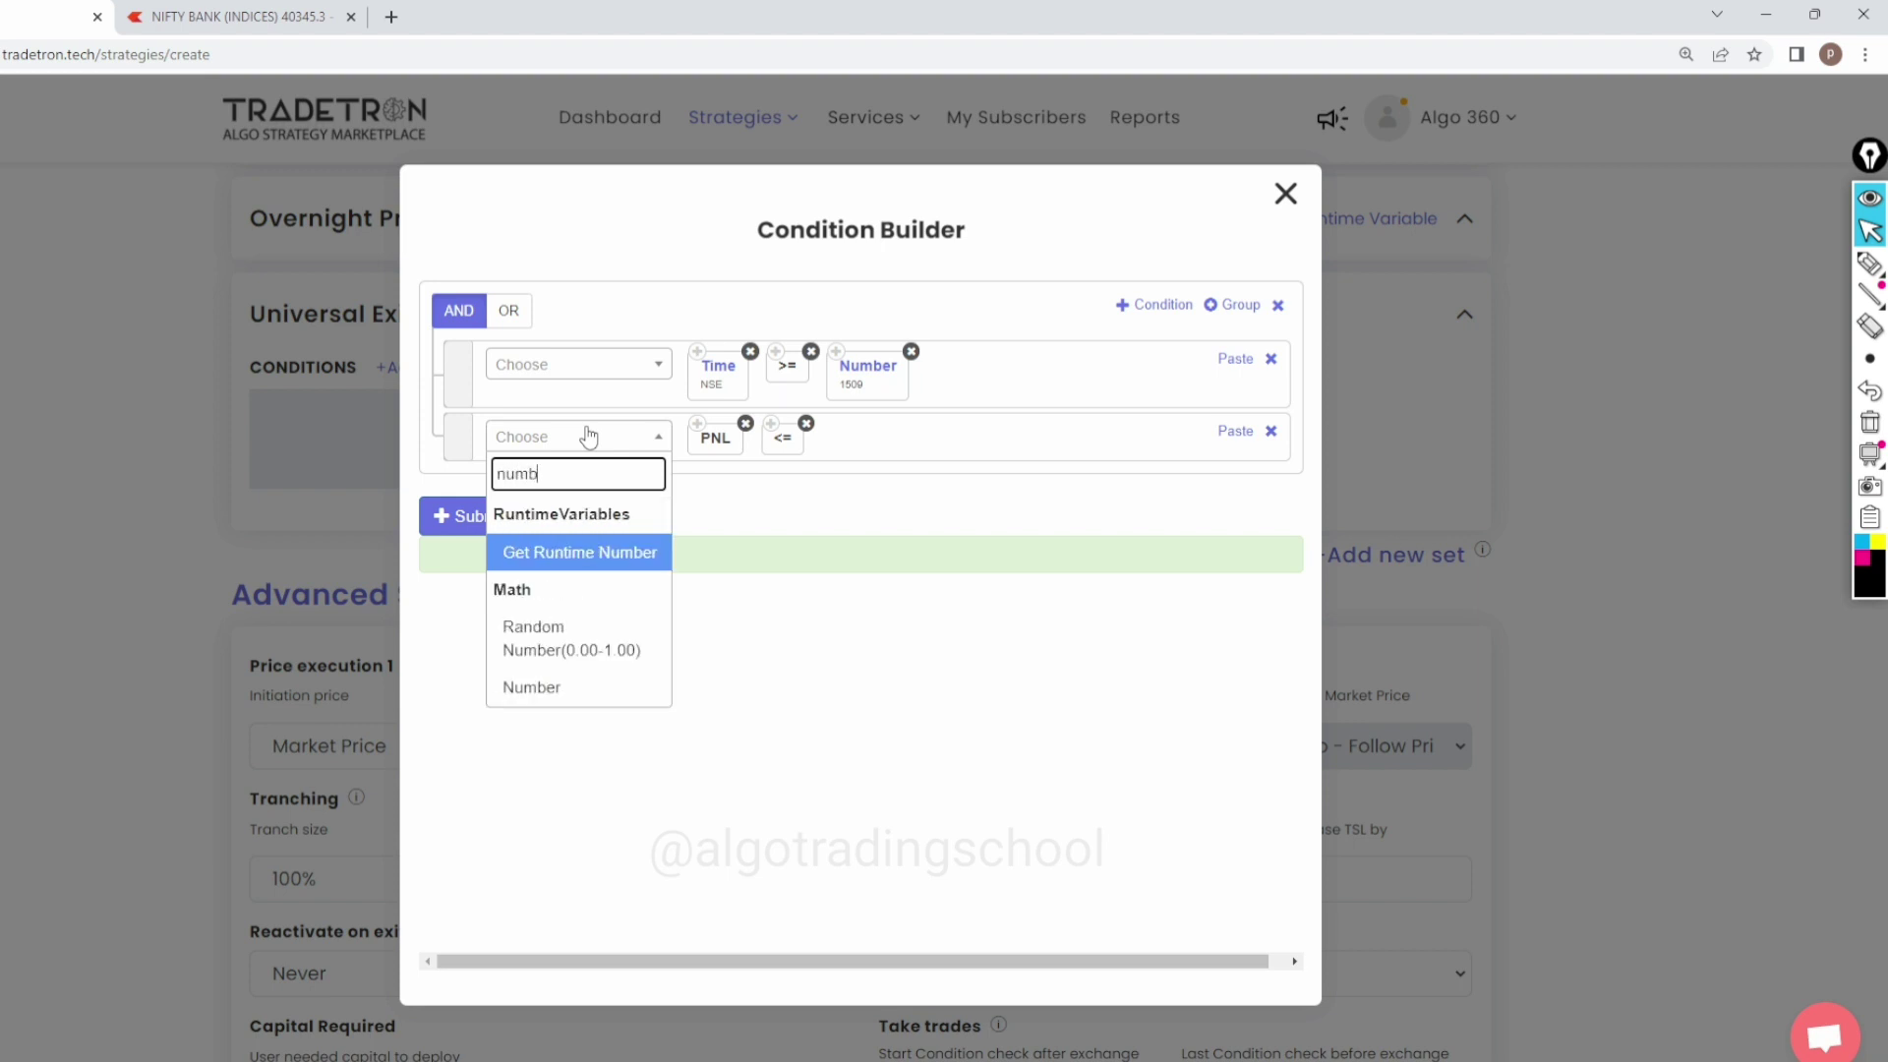
left_click(521, 688)
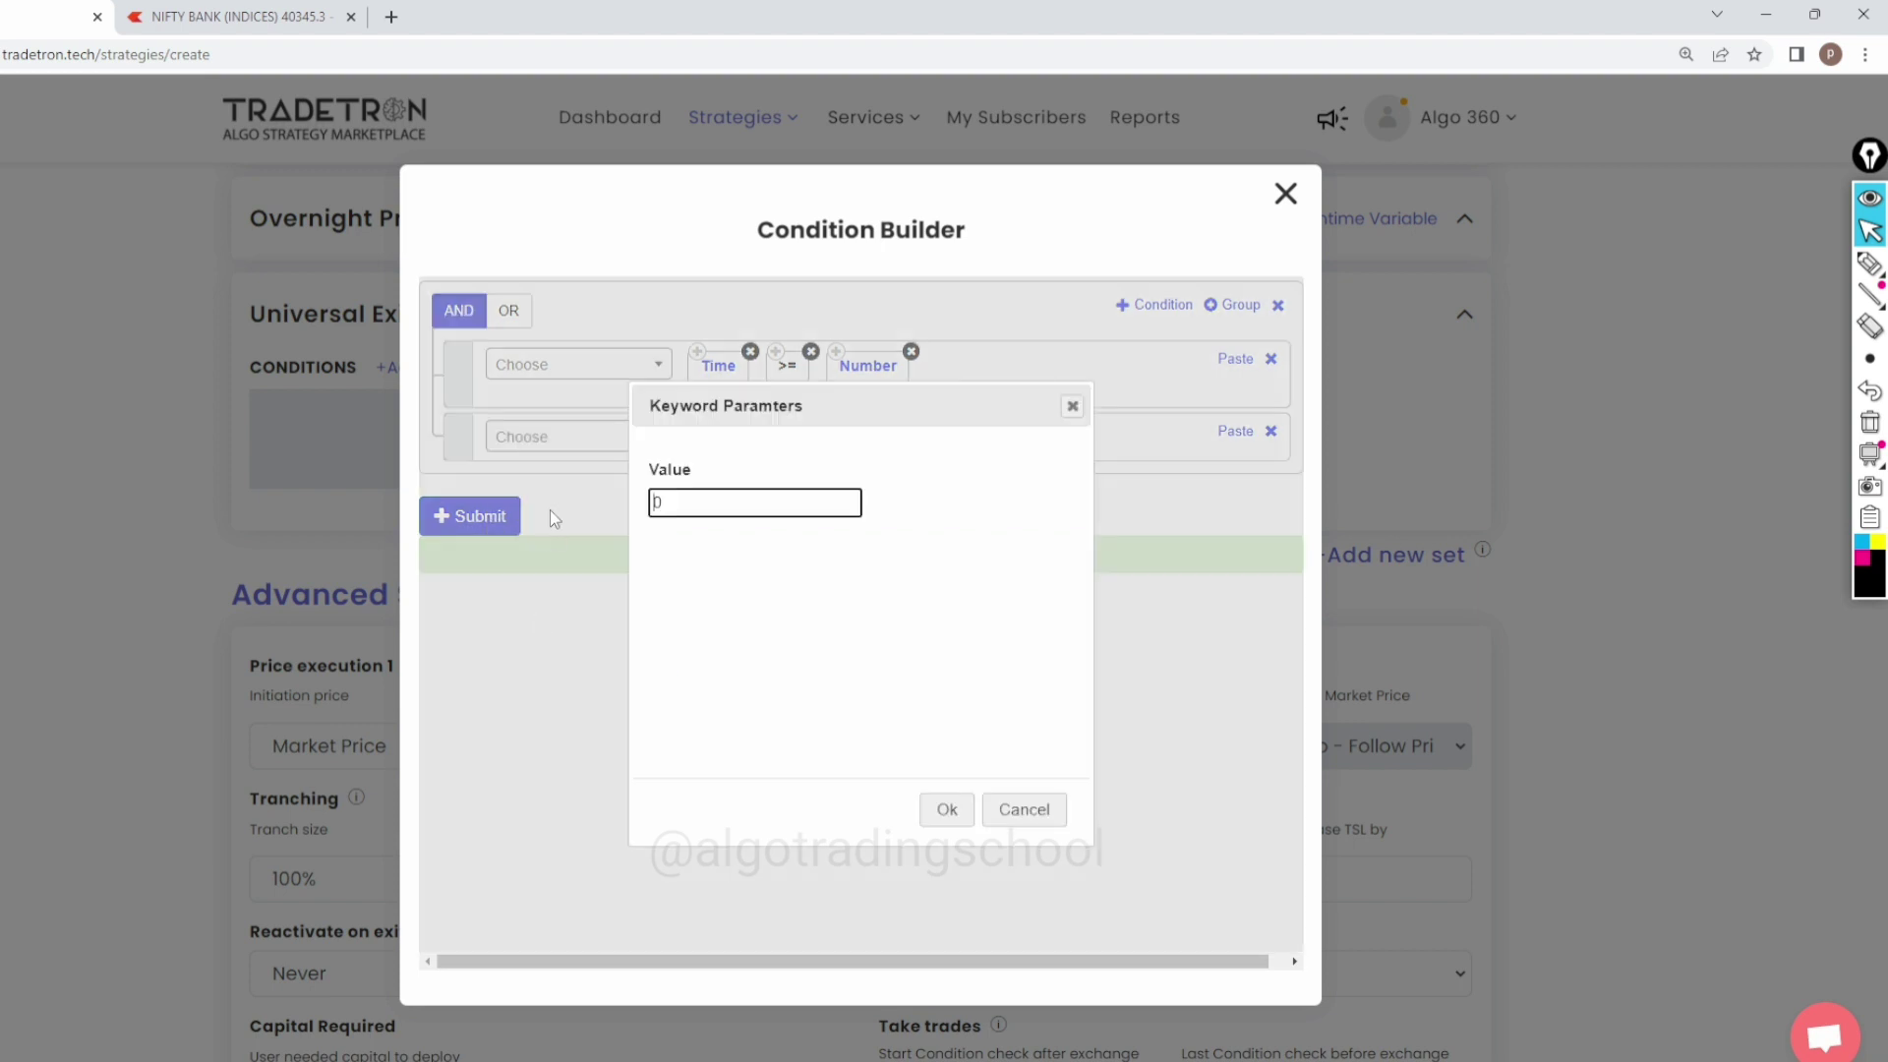
left_click_drag(698, 502, 566, 507)
type("-1500")
left_click(949, 817)
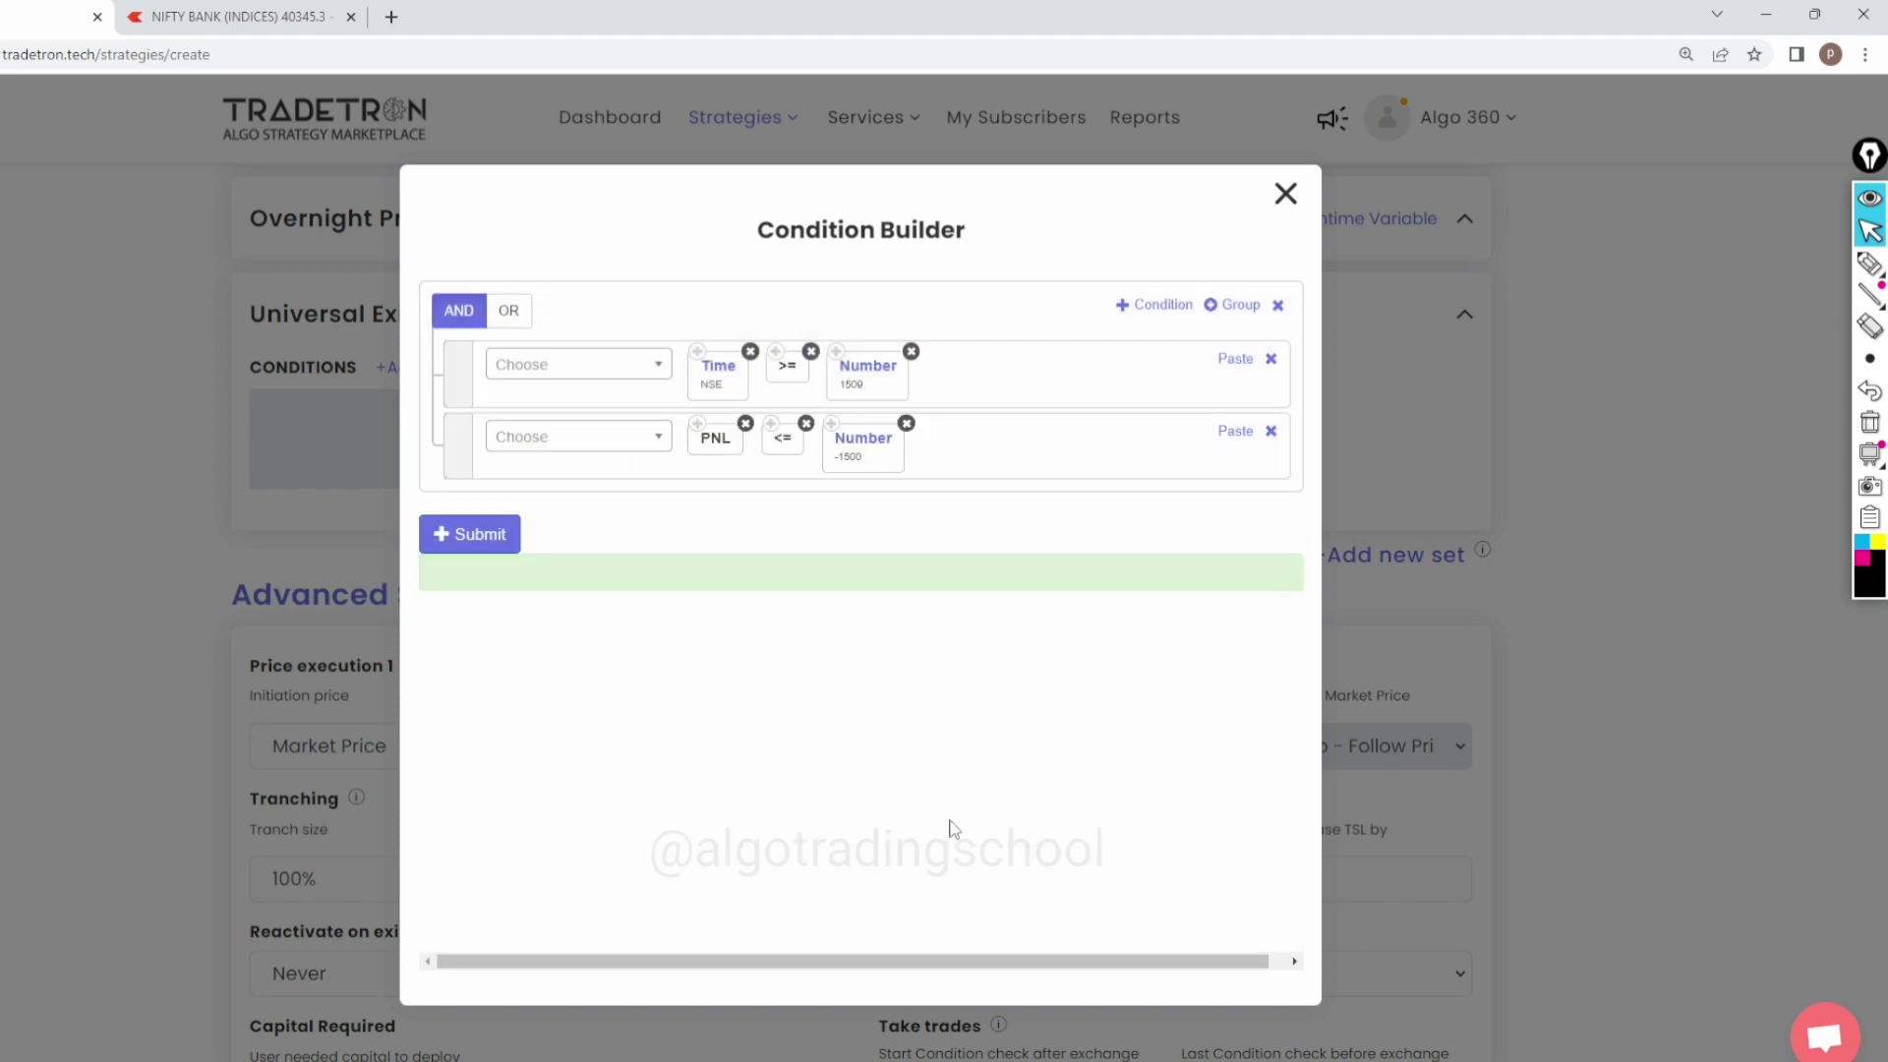
Step: Add a third exit condition, copy the PNL keyword into it and append the >= operator
left_click(1156, 305)
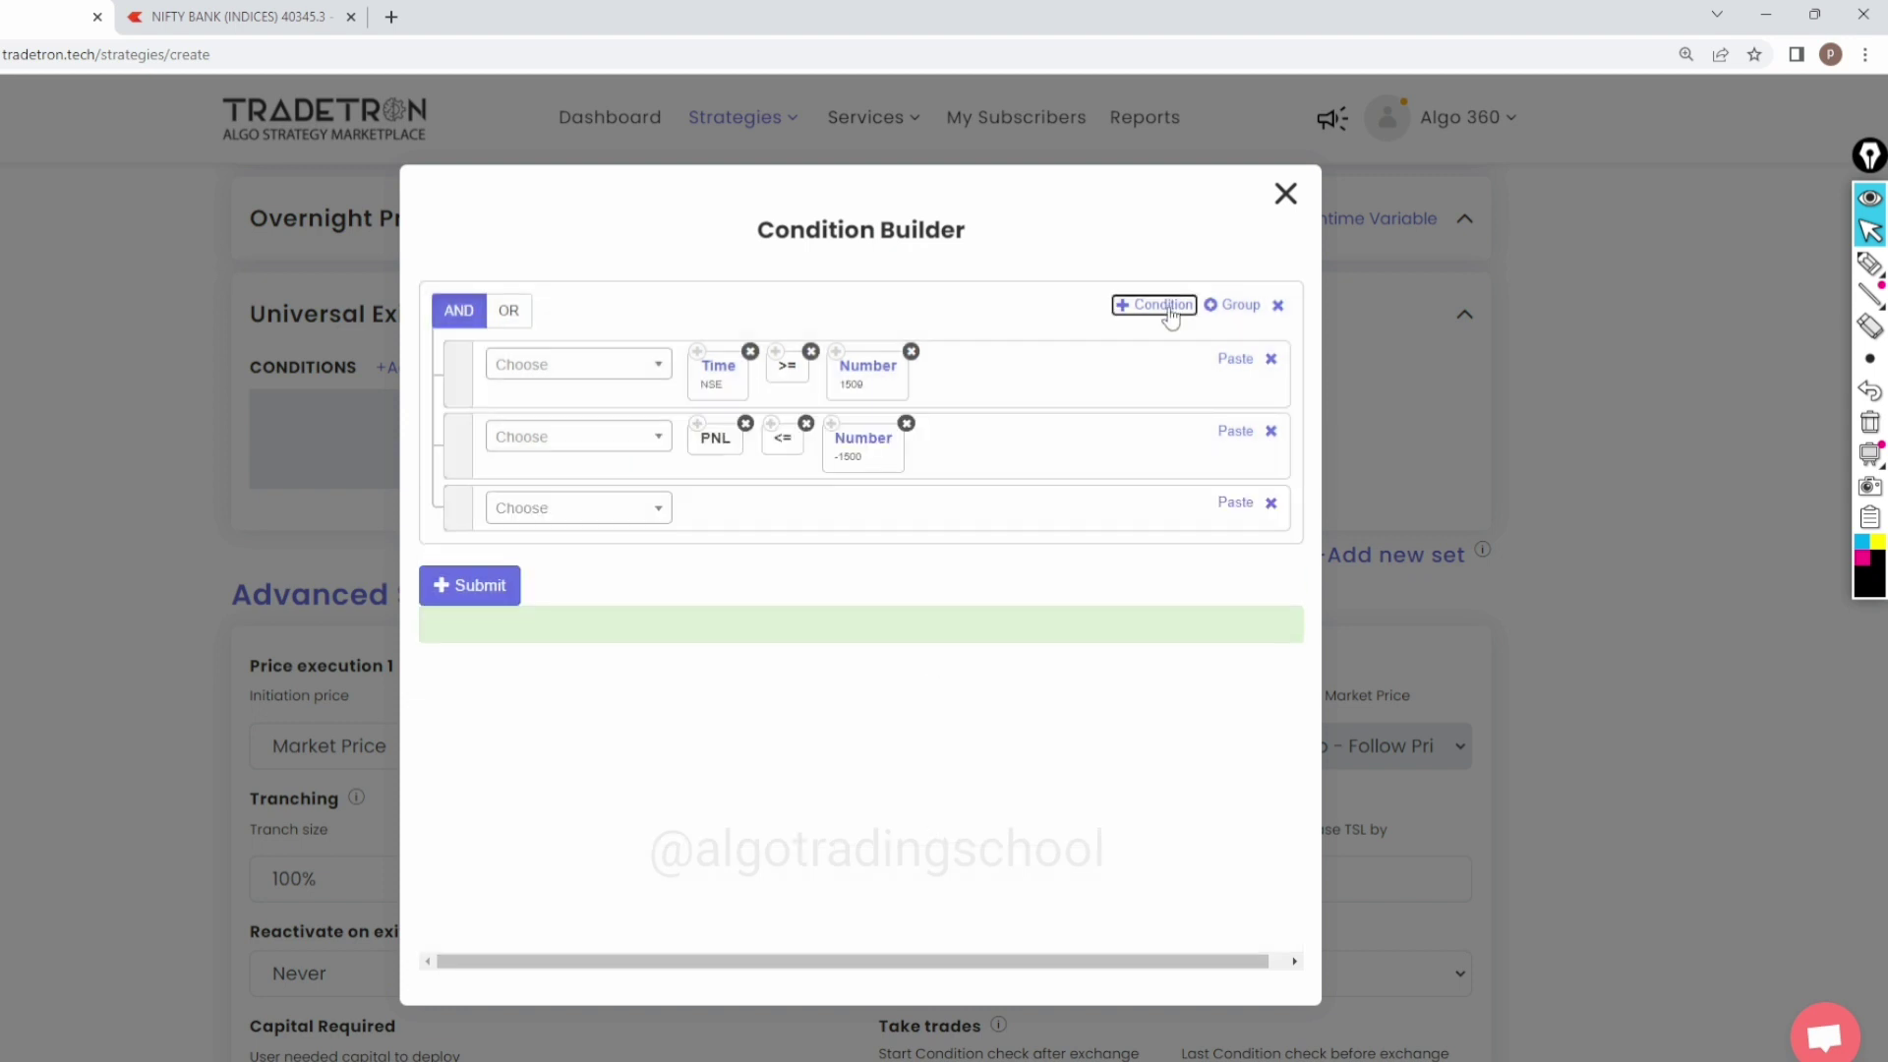
left_click(693, 436)
left_click(1233, 503)
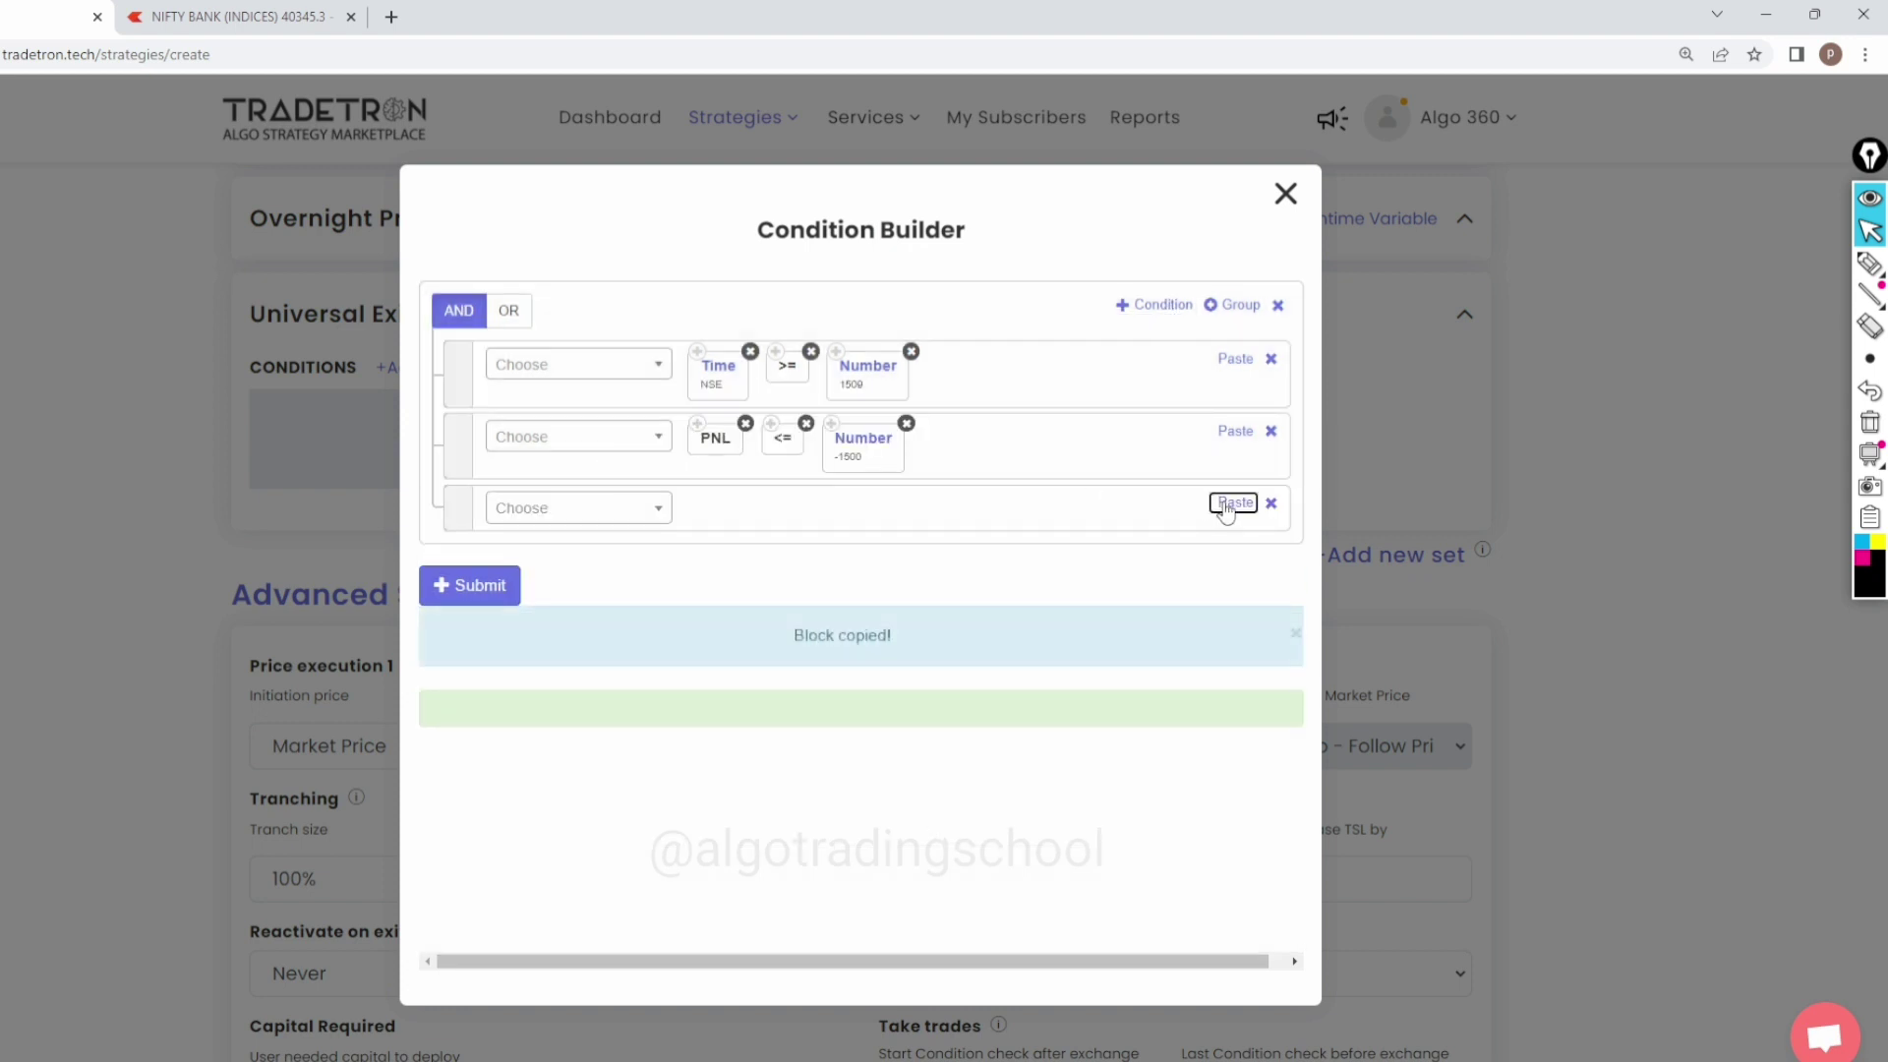
left_click(596, 529)
type(">")
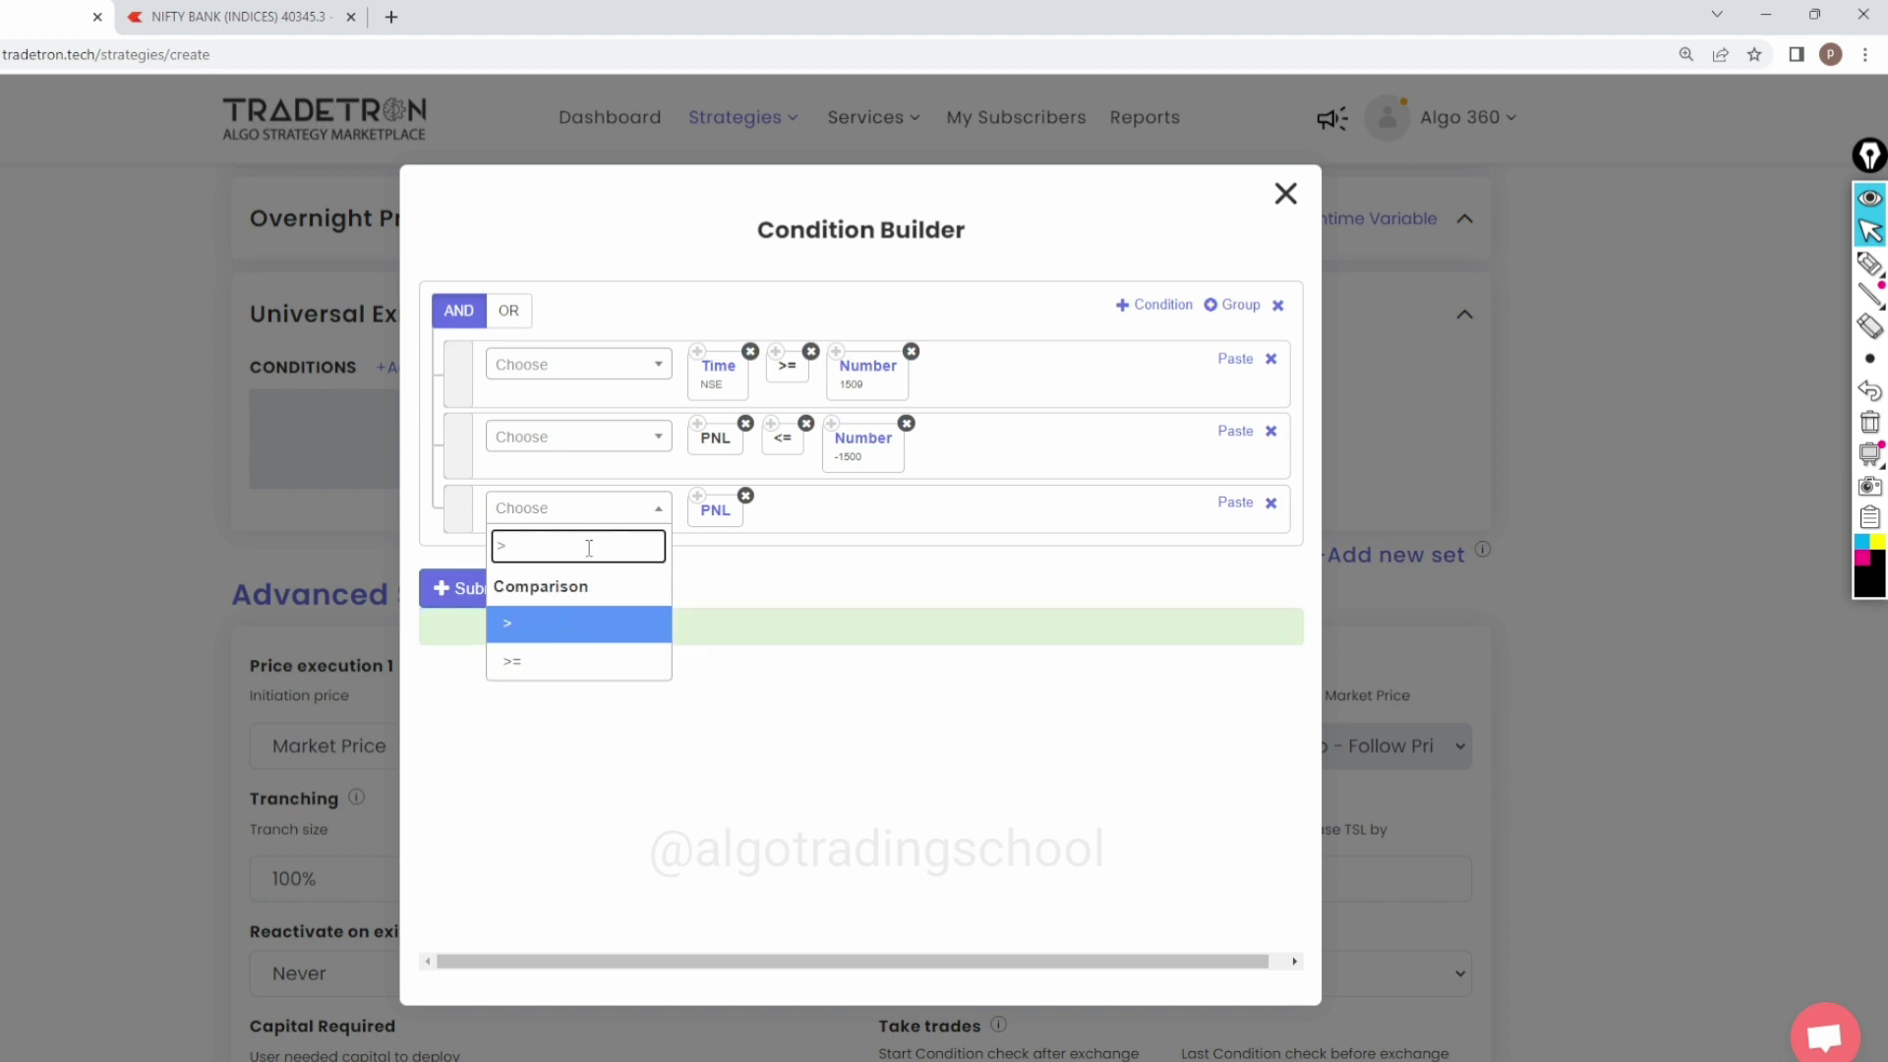
left_click(553, 662)
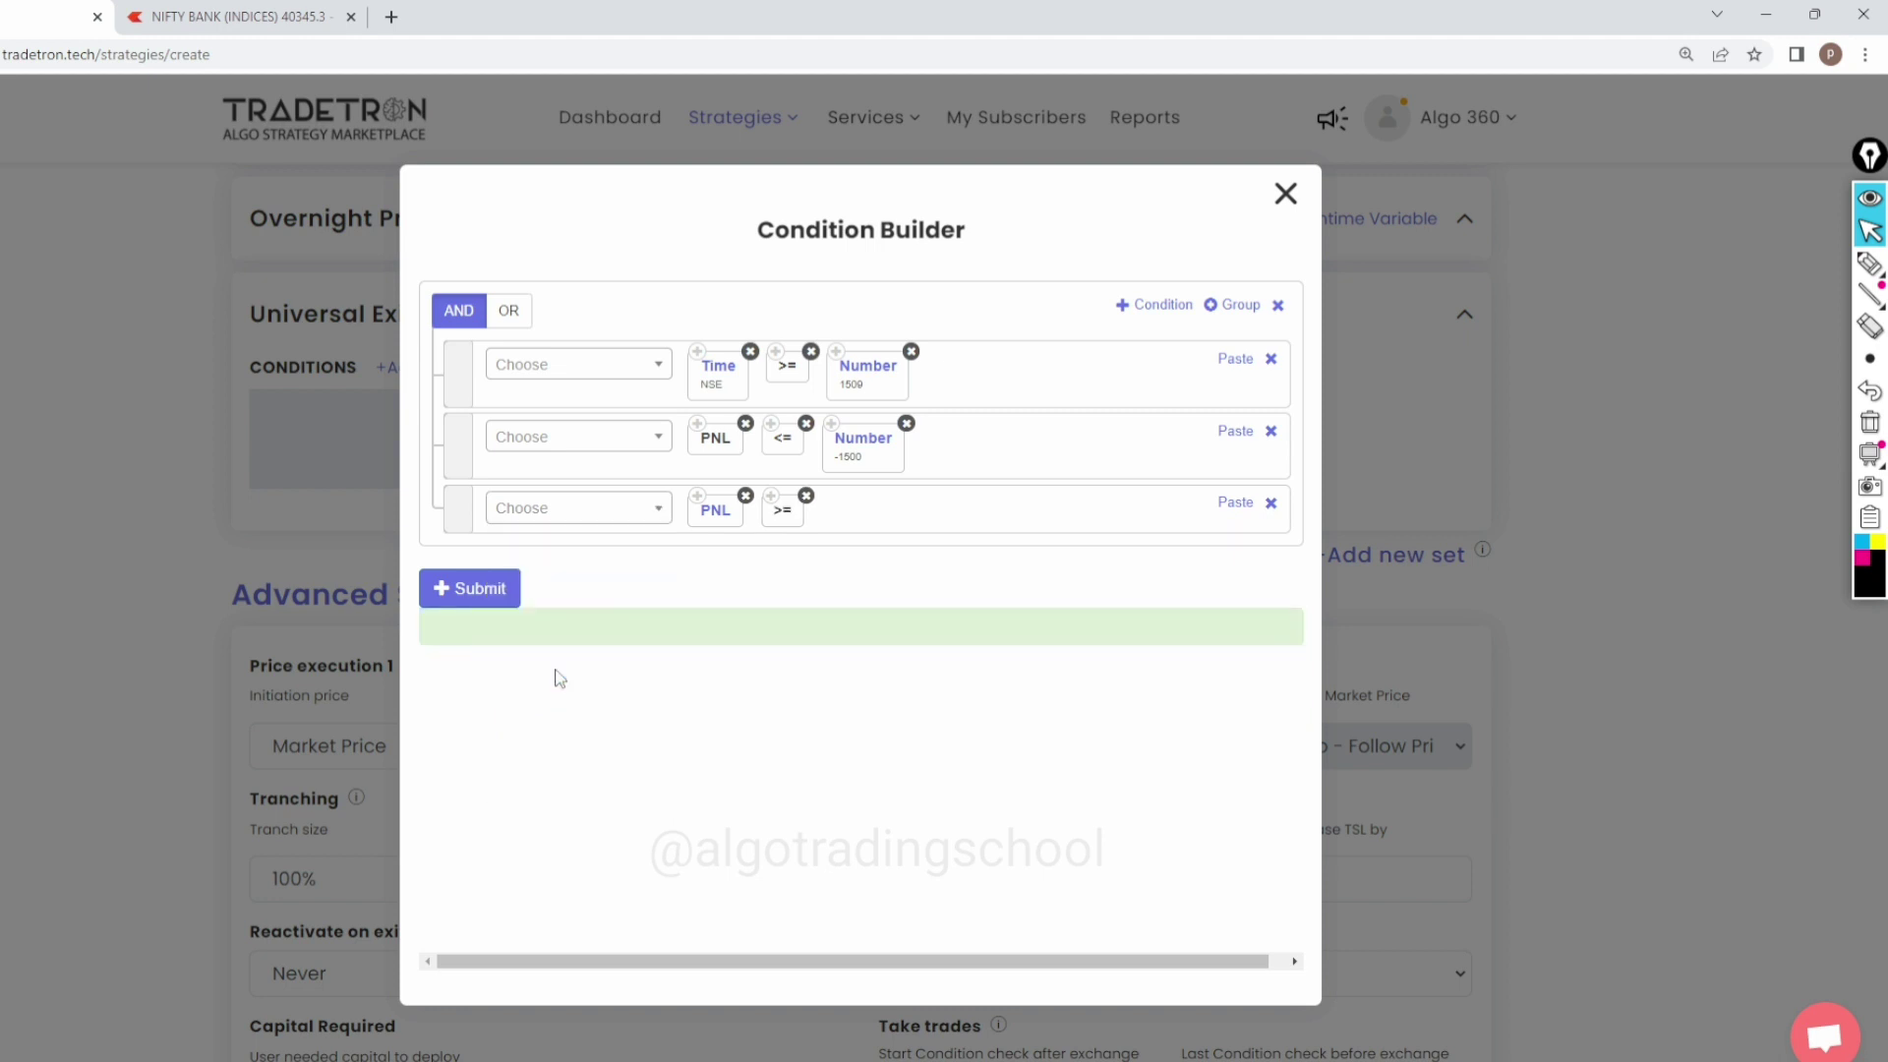
Step: Copy the Number block from the second condition into the third one and set its value to 3000
left_click(832, 425)
left_click(1235, 503)
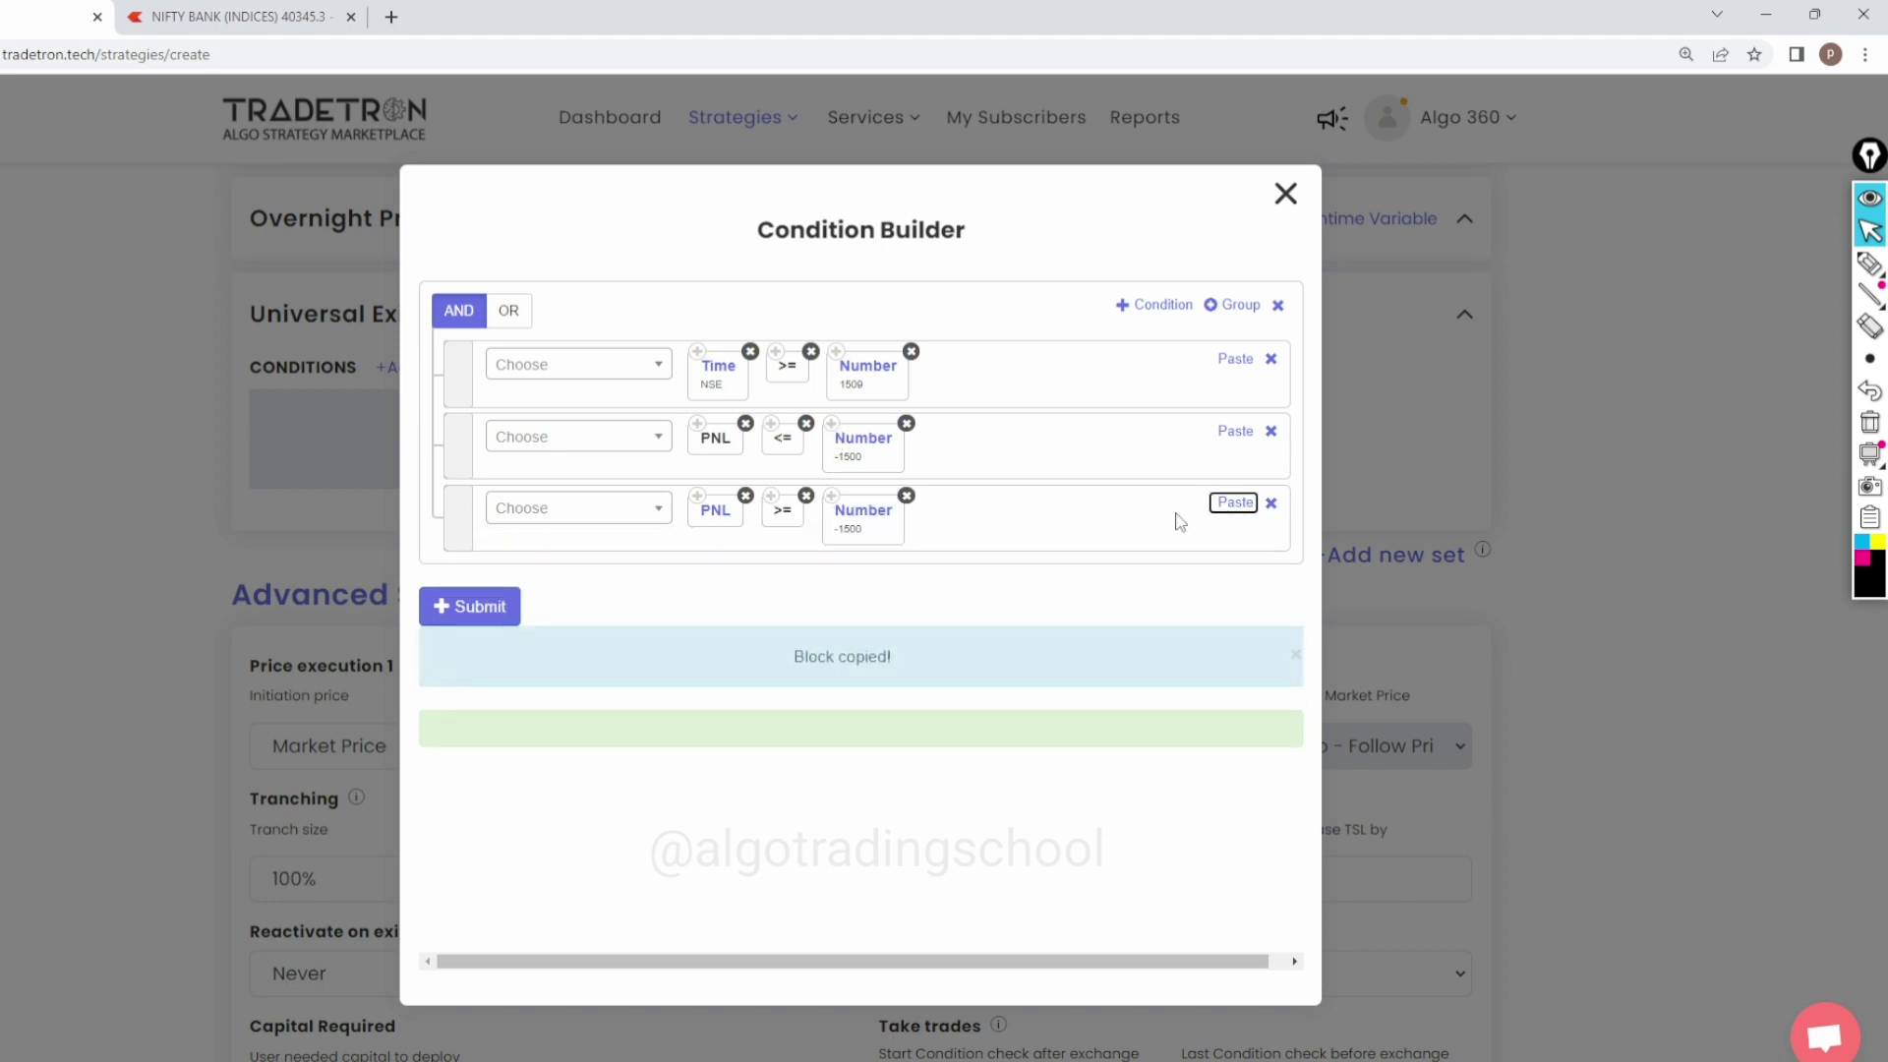
left_click(864, 521)
left_click_drag(703, 503, 522, 511)
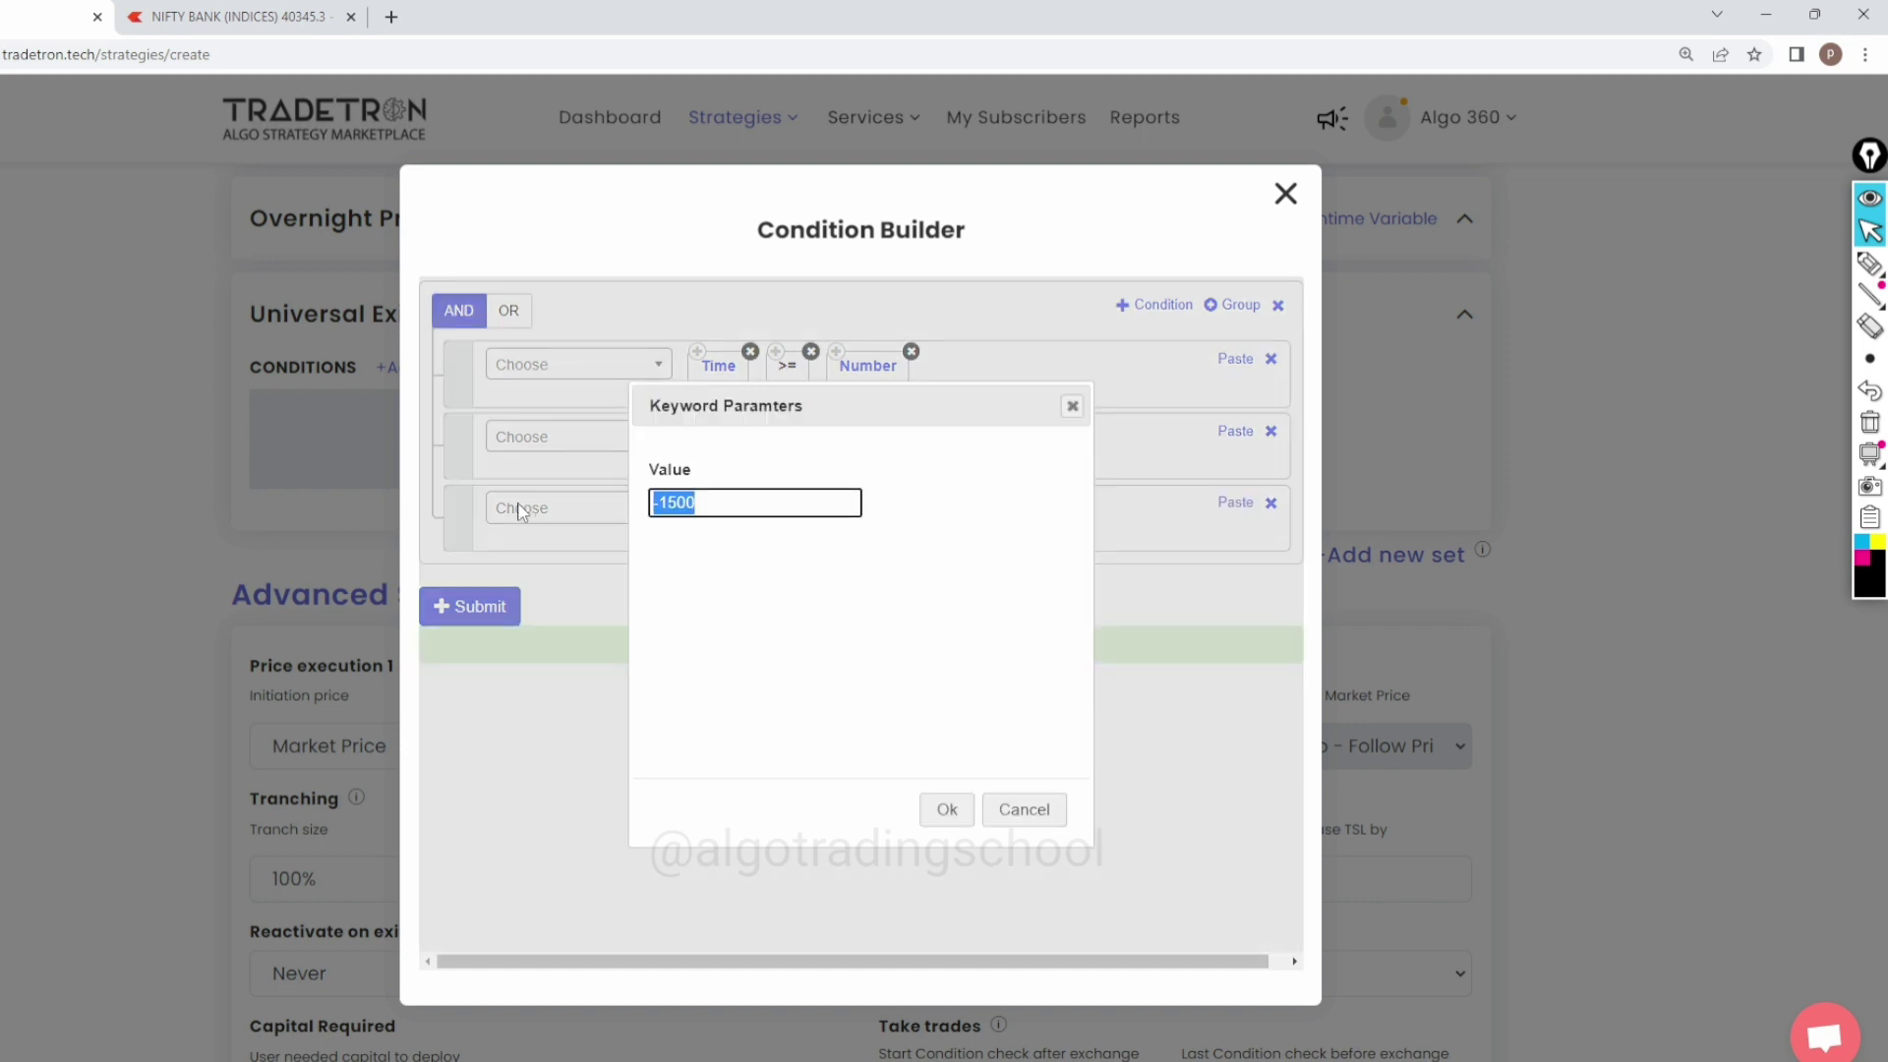
type("3000")
left_click(947, 809)
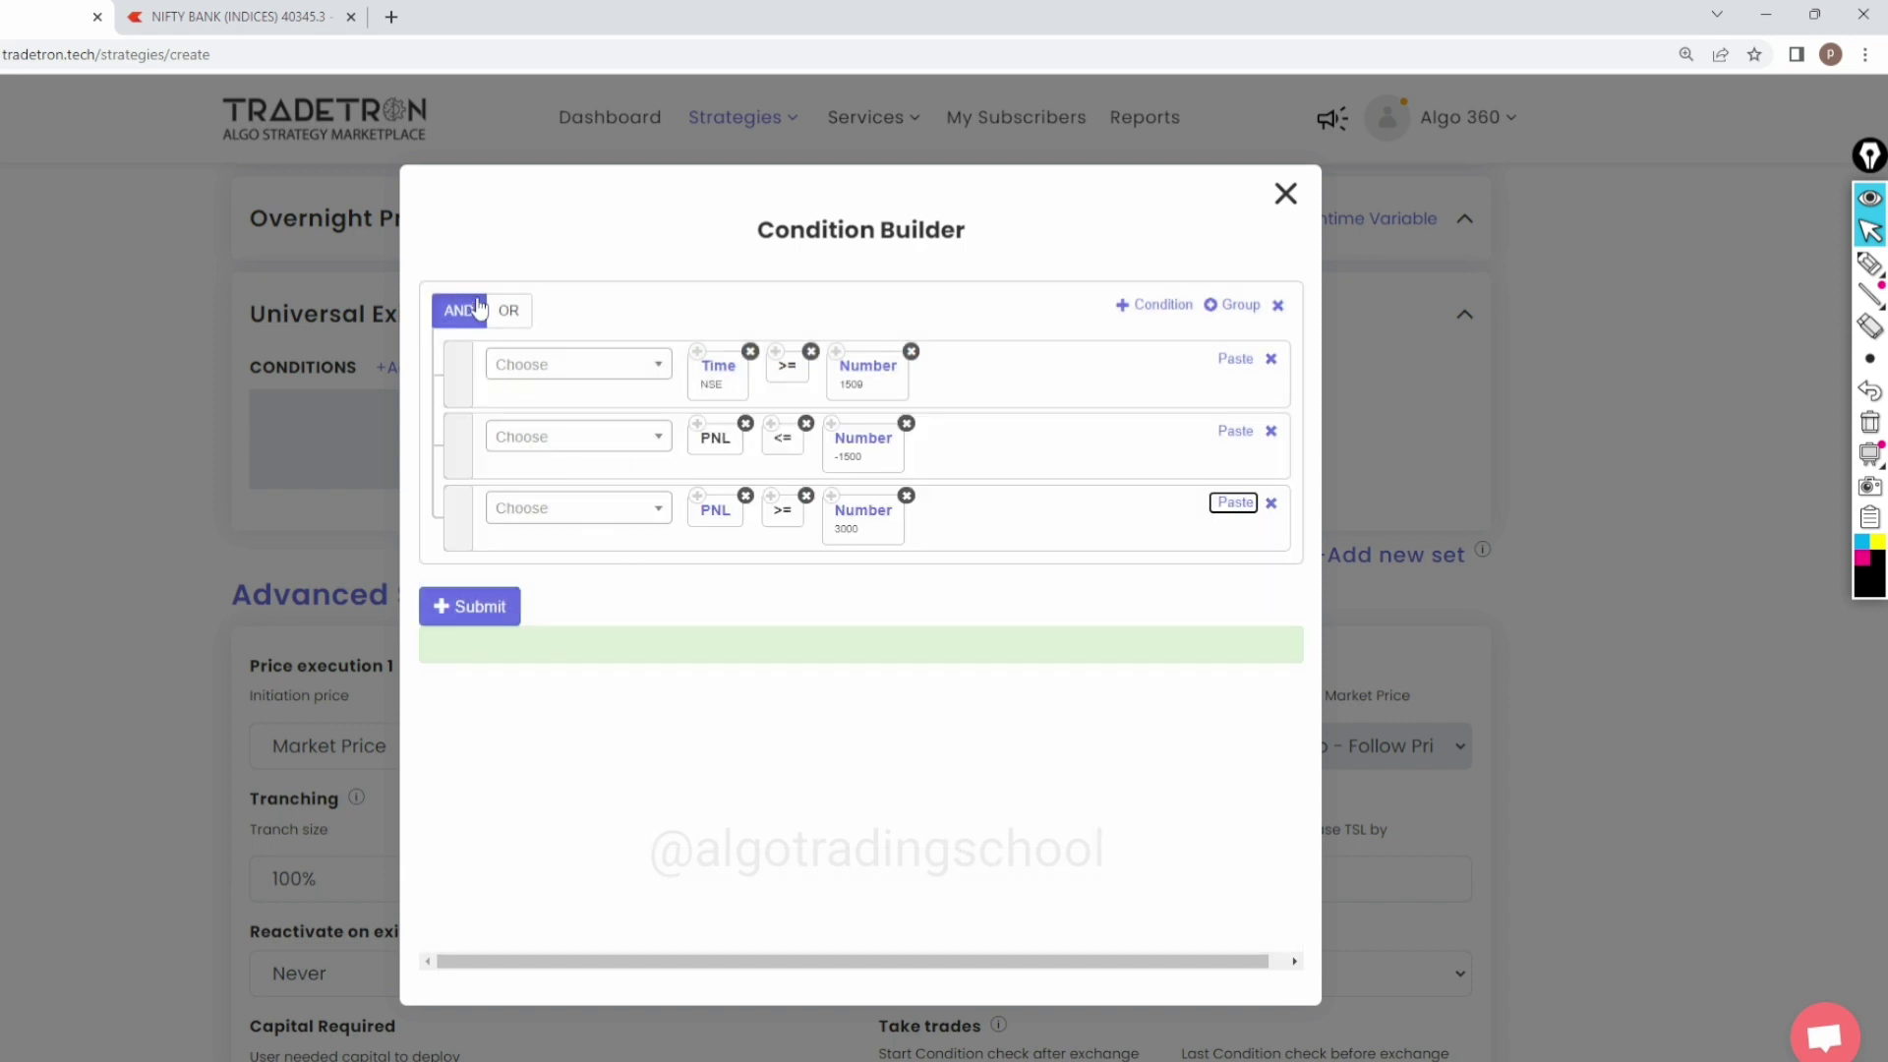
Step: Join the three Universal Exit conditions with OR, submit them and close the condition builder
left_click(509, 313)
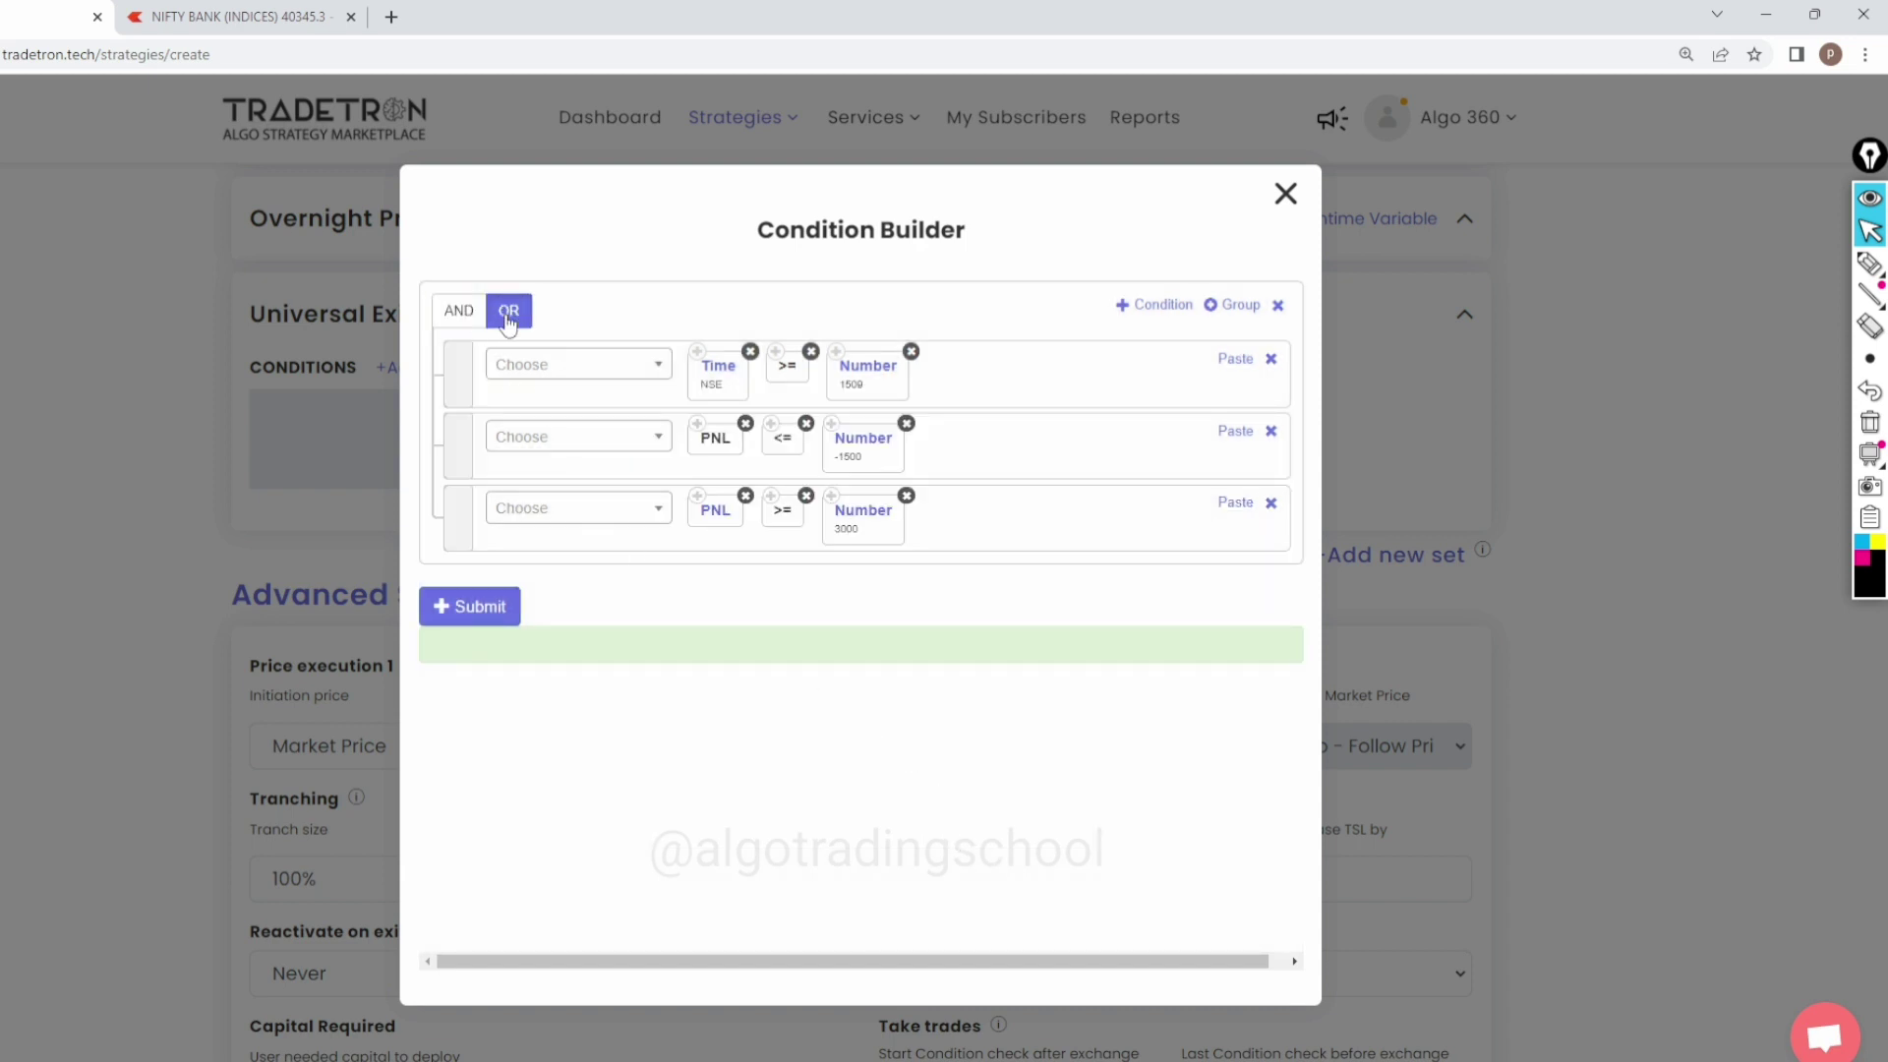
left_click(774, 430)
left_click(492, 610)
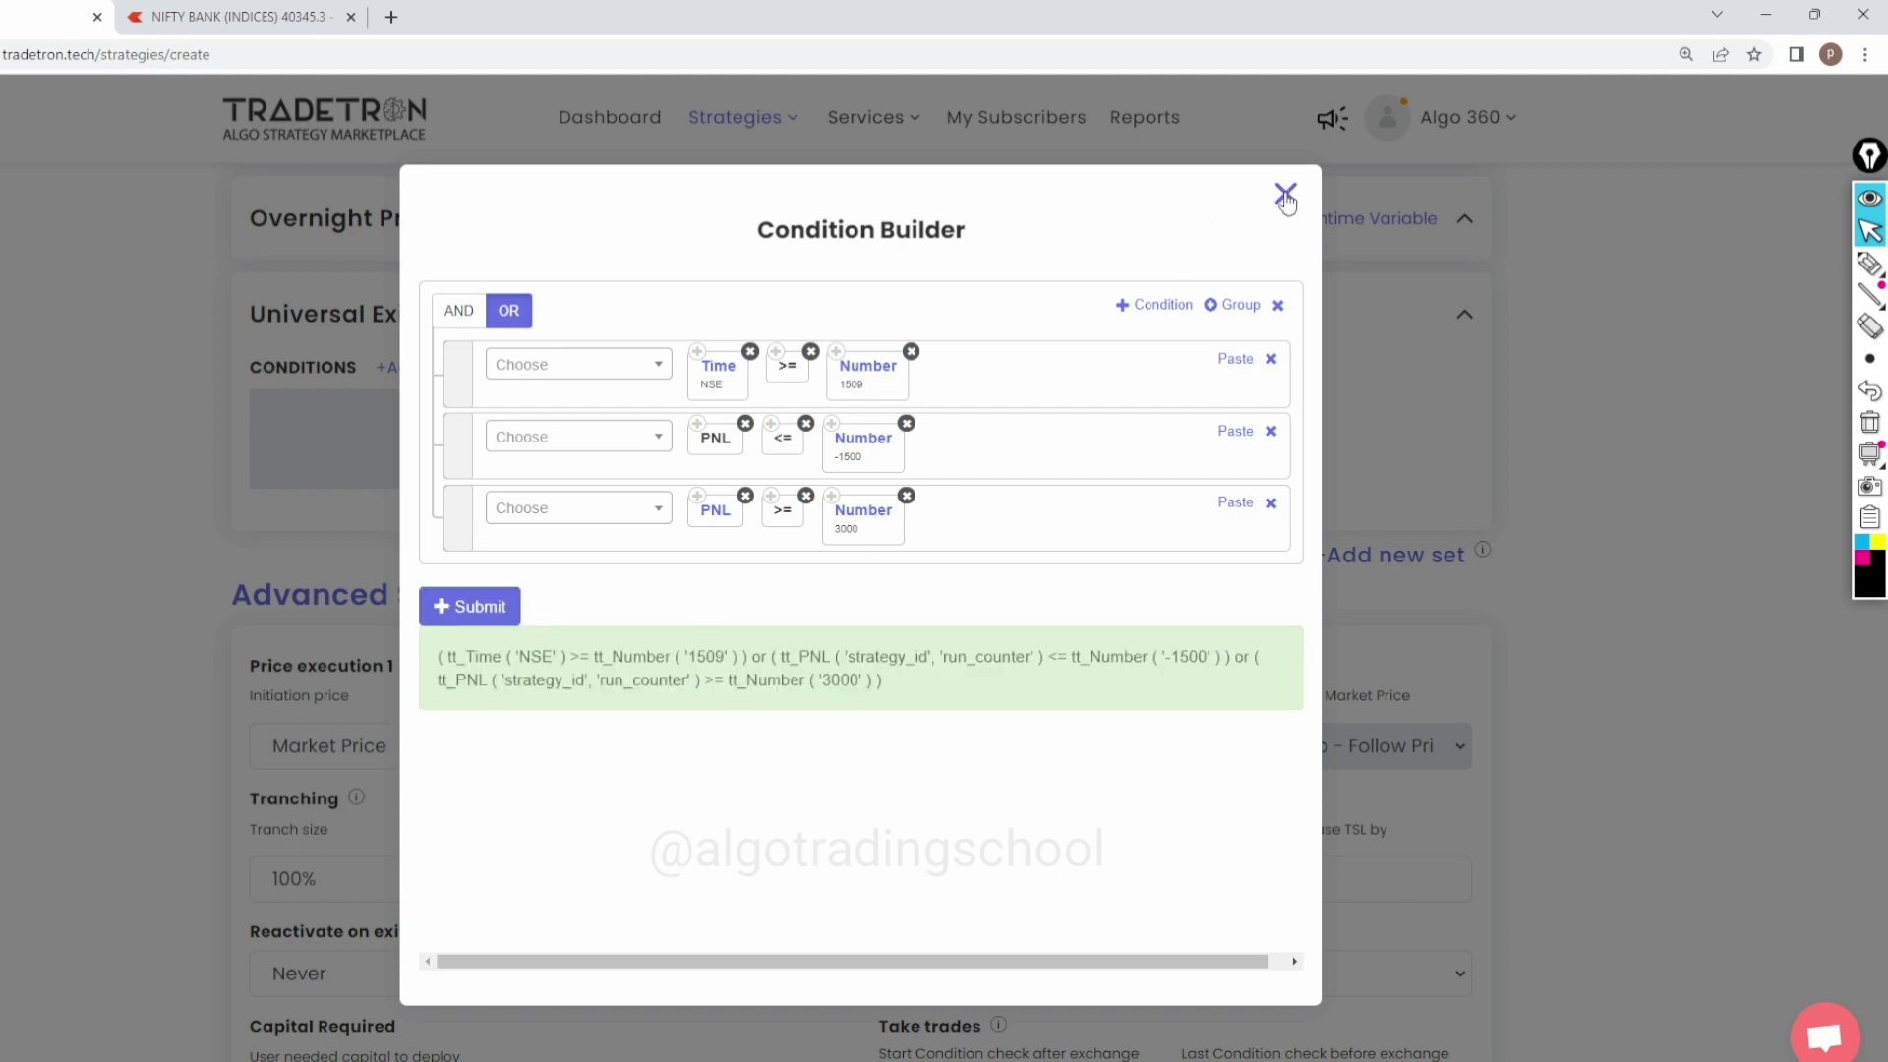
left_click(1285, 193)
Step: In the advanced settings, set condition checking to Check continuously and reactivation on exit to 12 hours
scroll(872, 564, "down", 4)
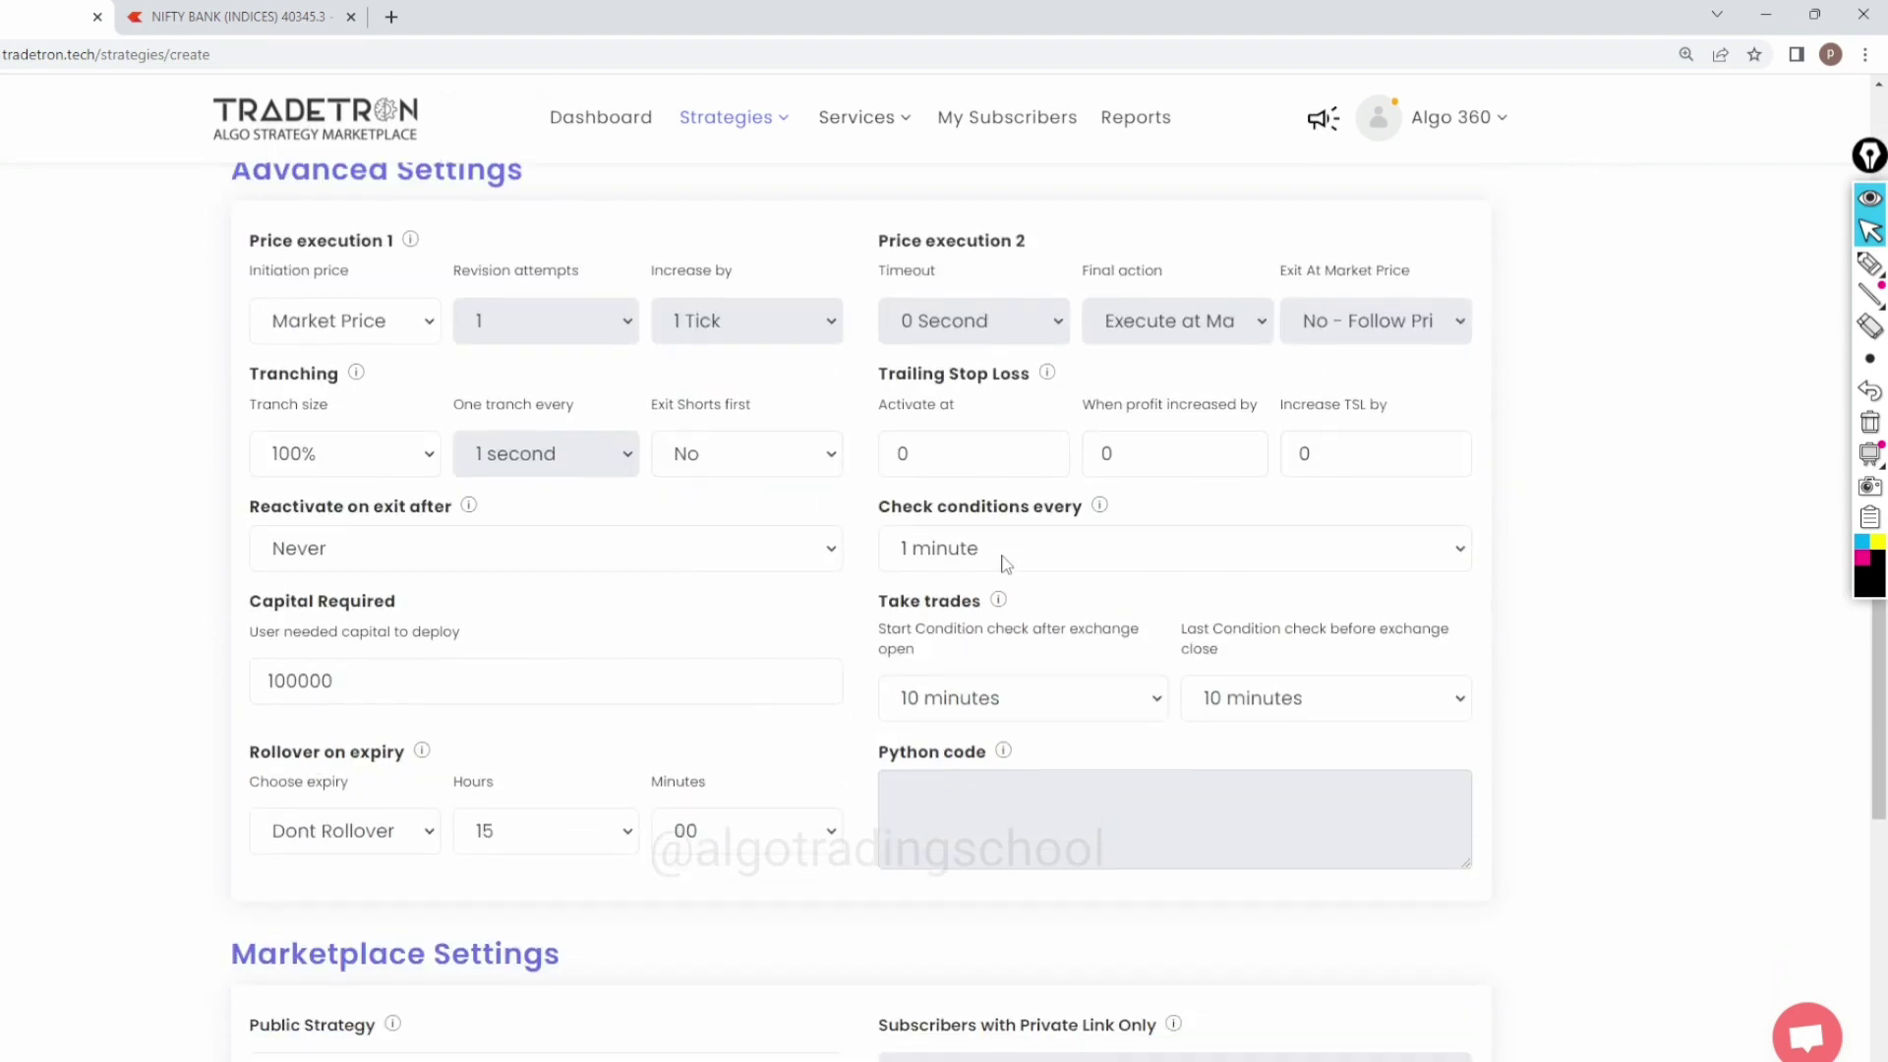
left_click(1000, 555)
left_click(996, 588)
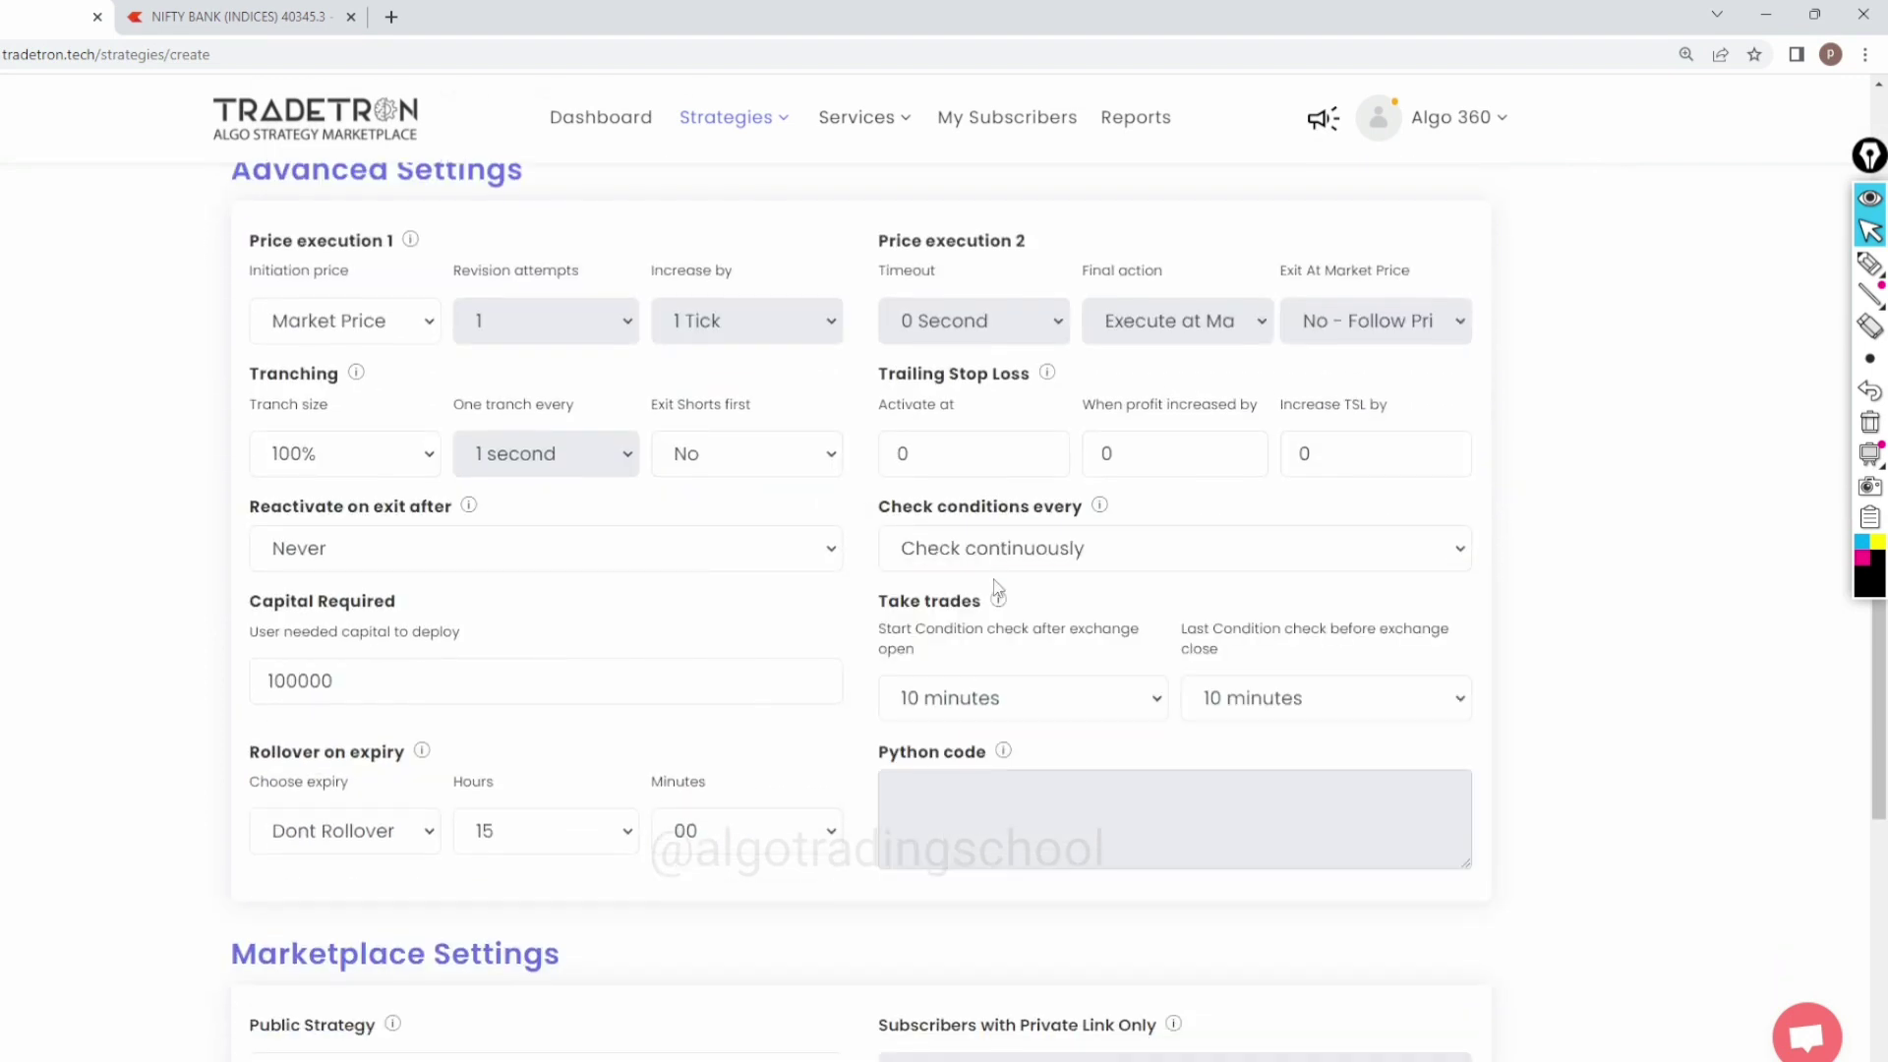
left_click(323, 556)
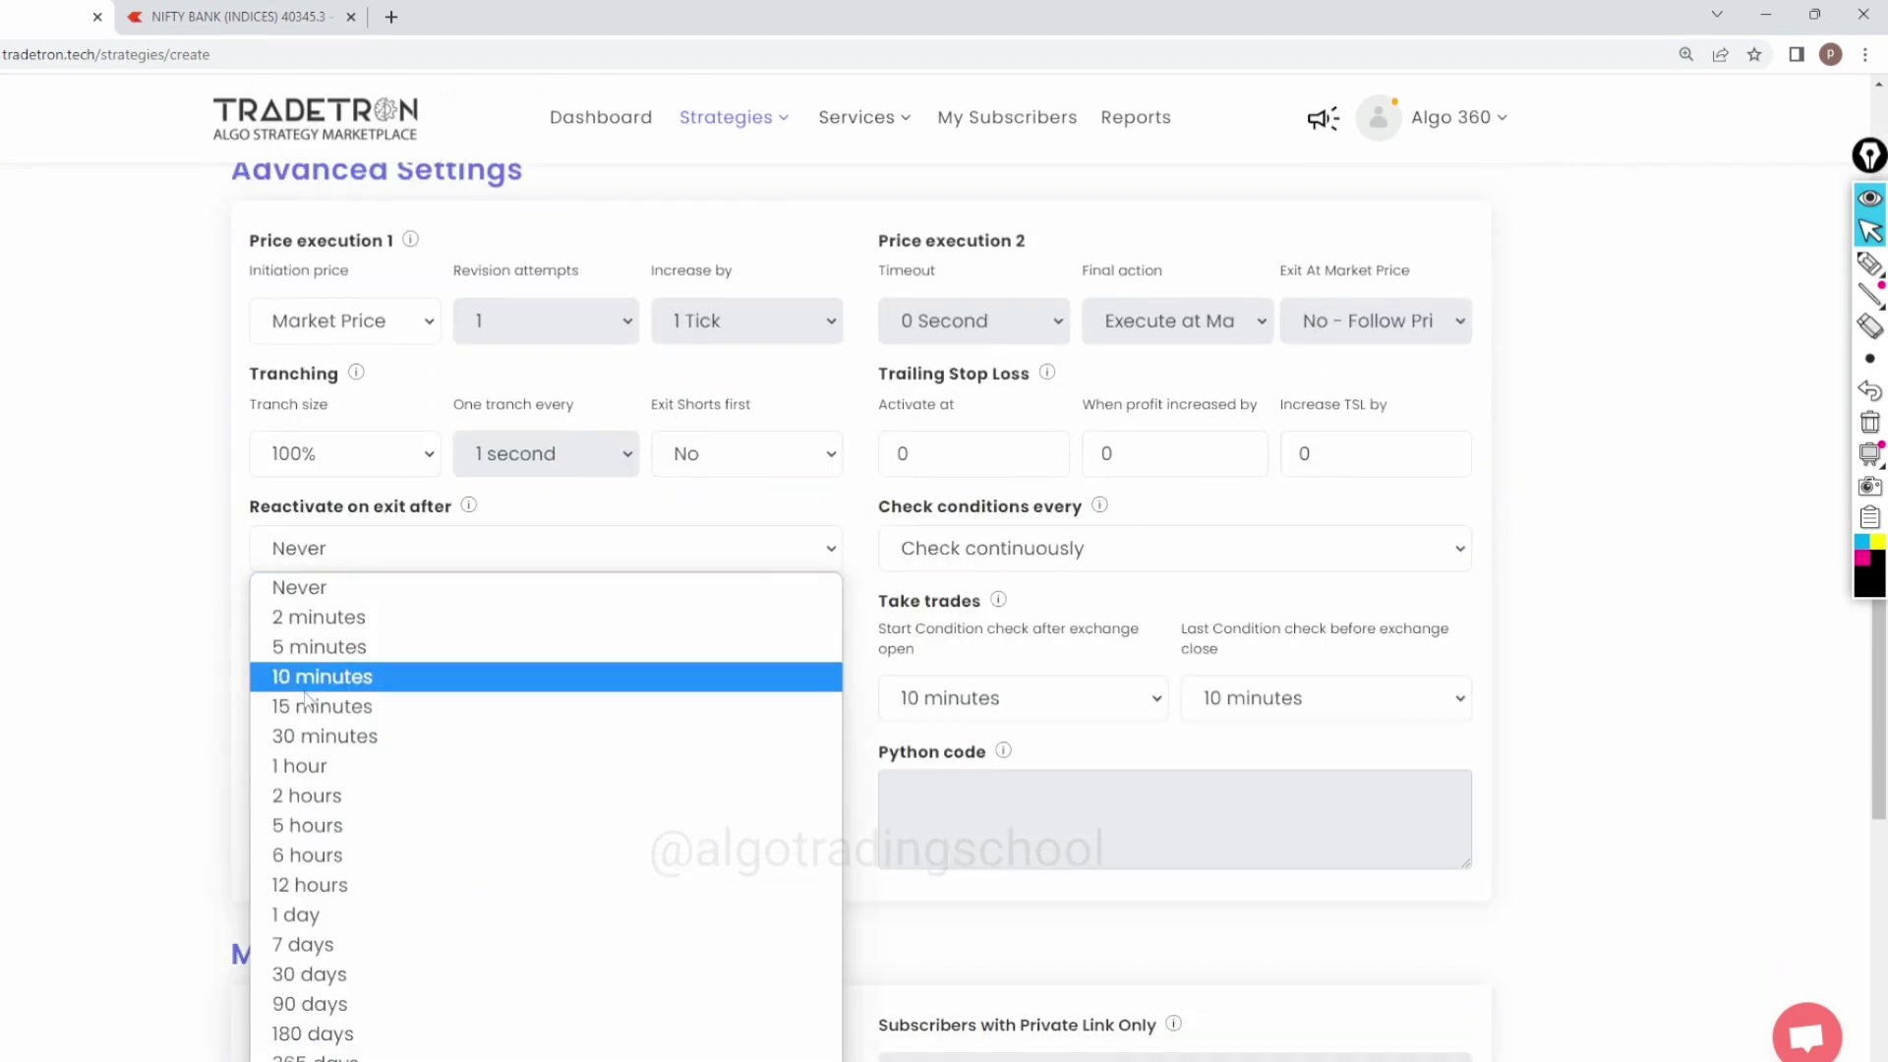
left_click(366, 888)
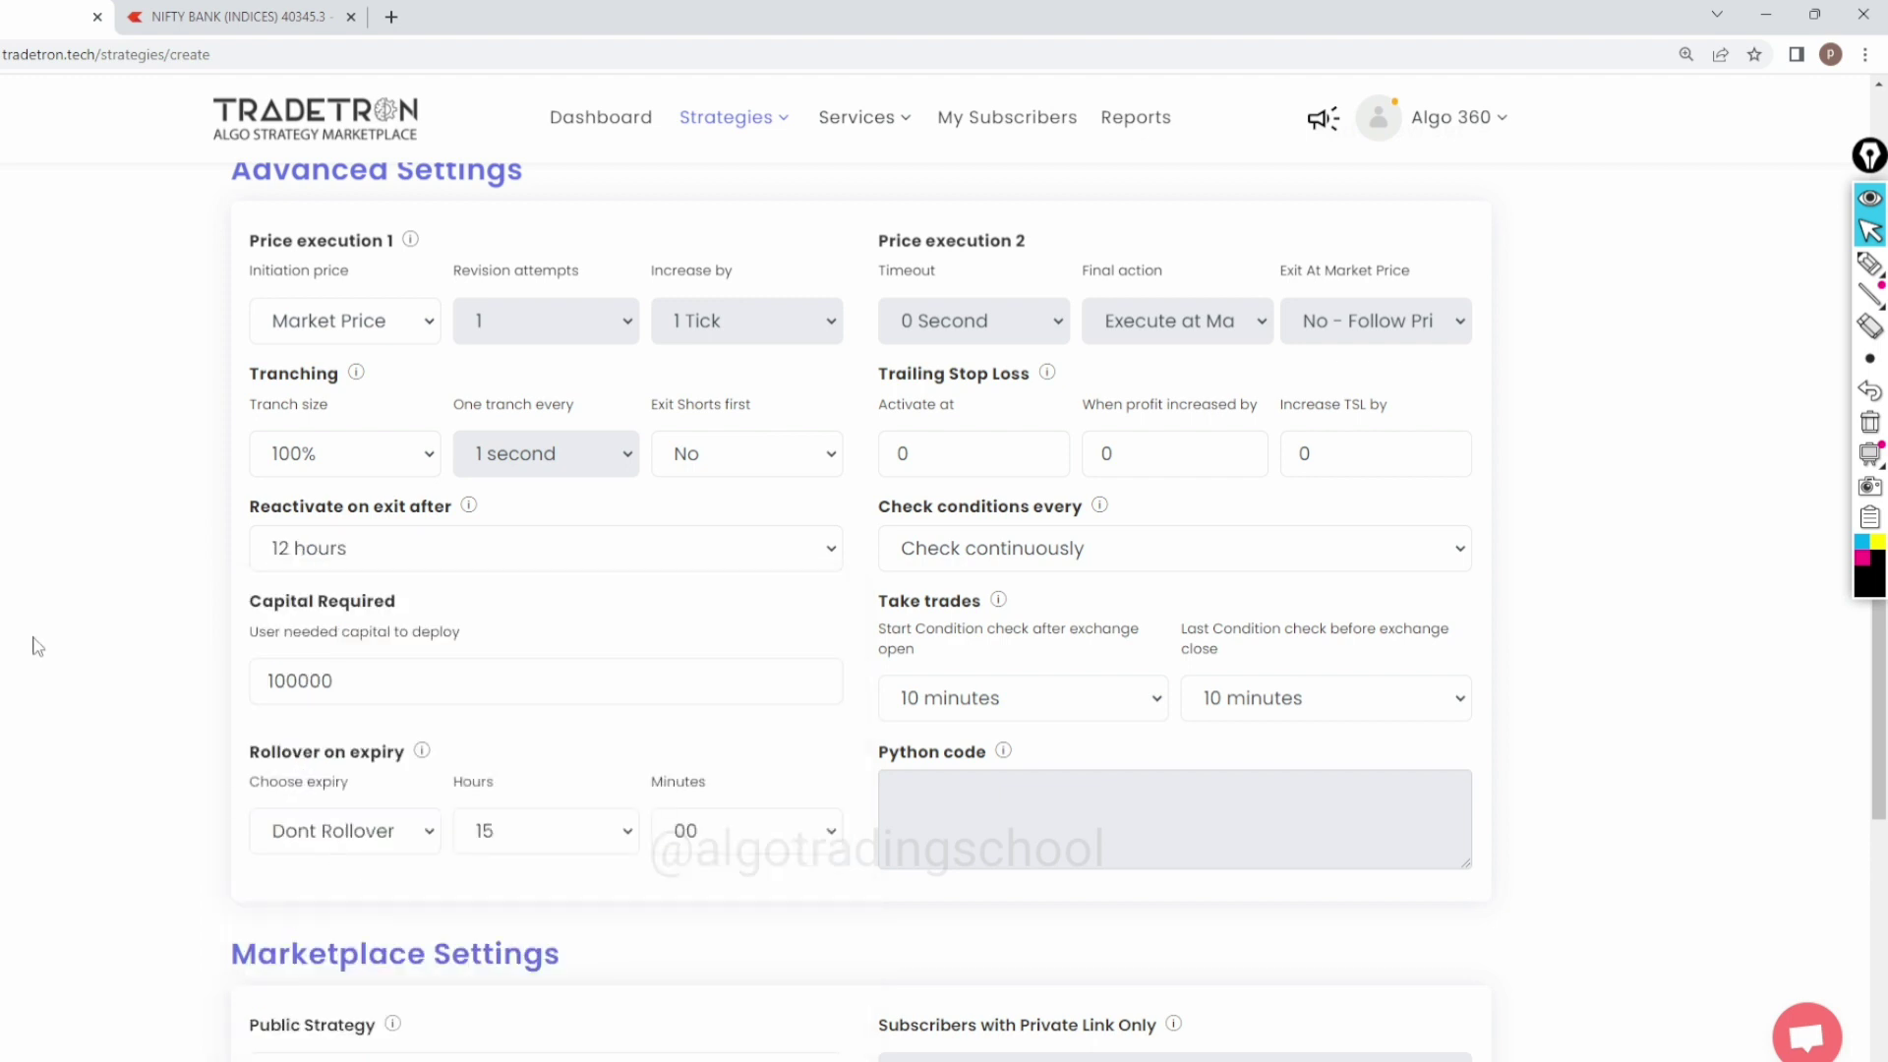
Step: Set the capital required to 200000 in the advanced settings and create the strategy, dismissing the completion dialog
left_click_drag(341, 664, 34, 700)
type("200000")
scroll(634, 829, "down", 8)
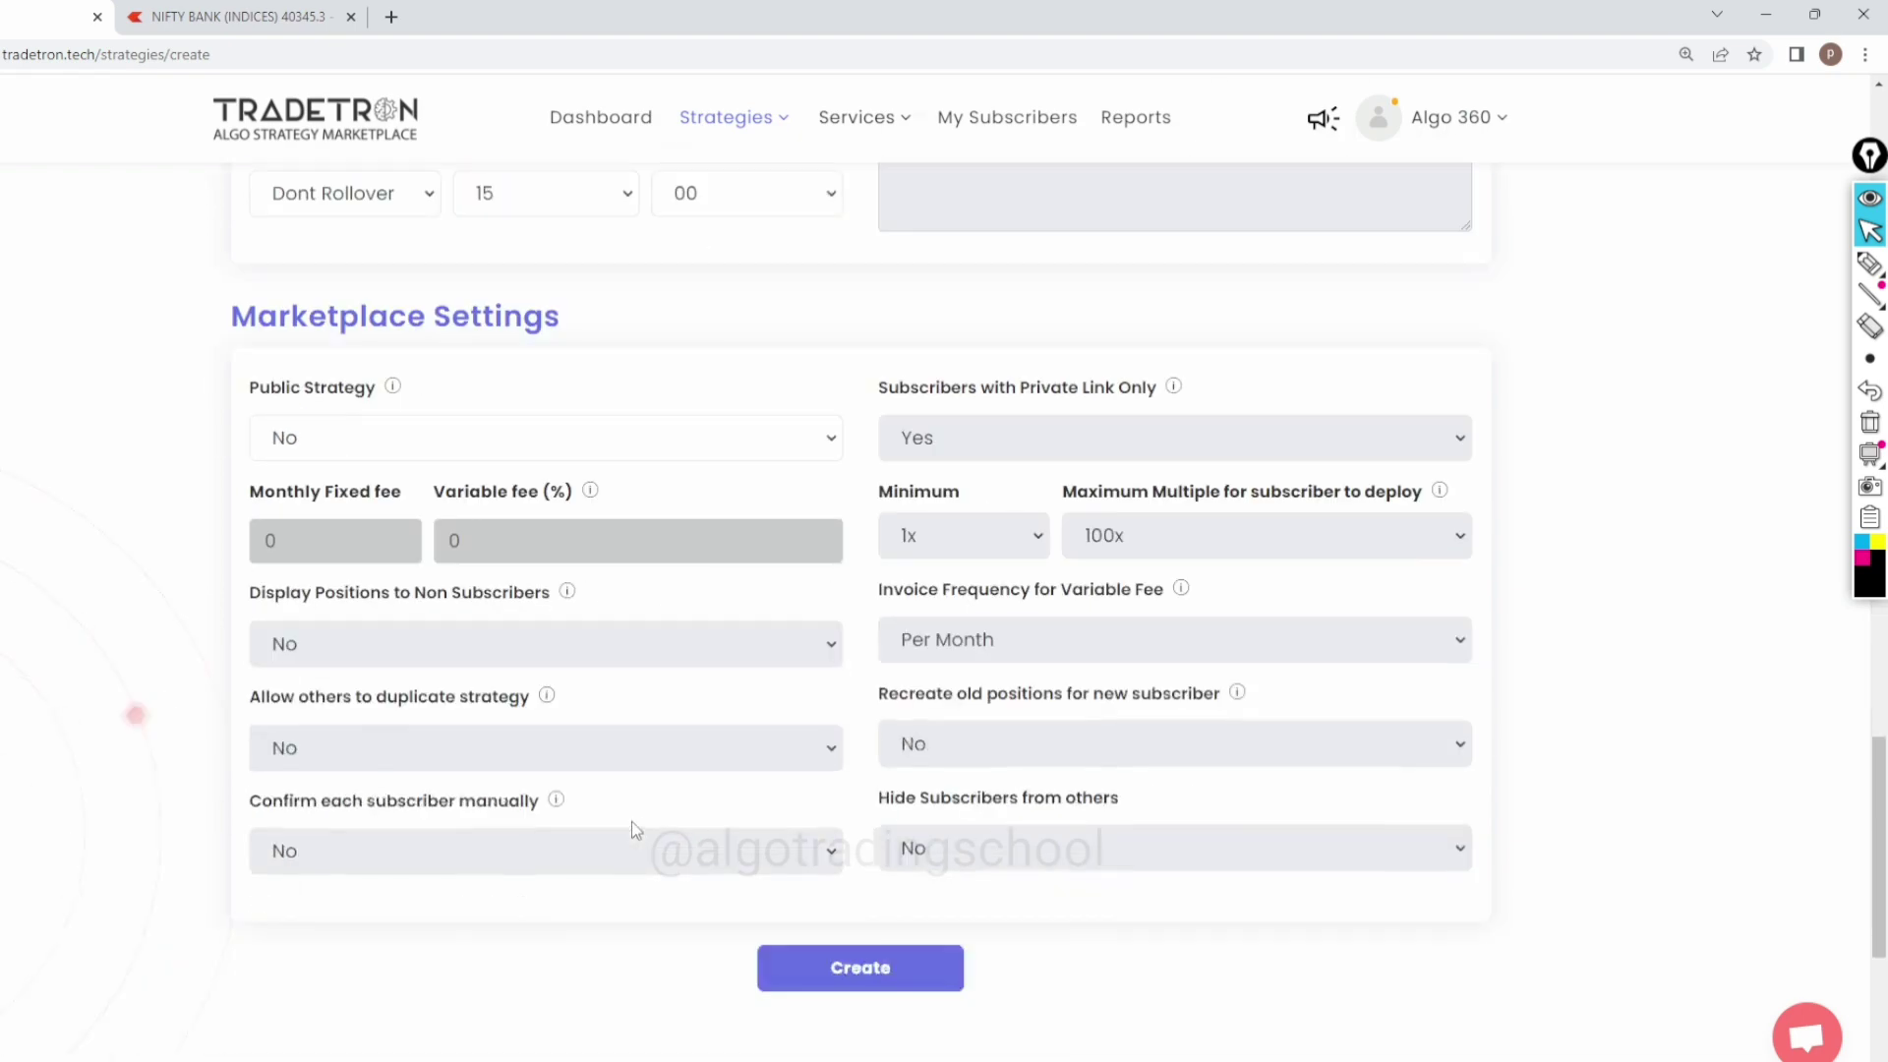
scroll(631, 822, "down", 2)
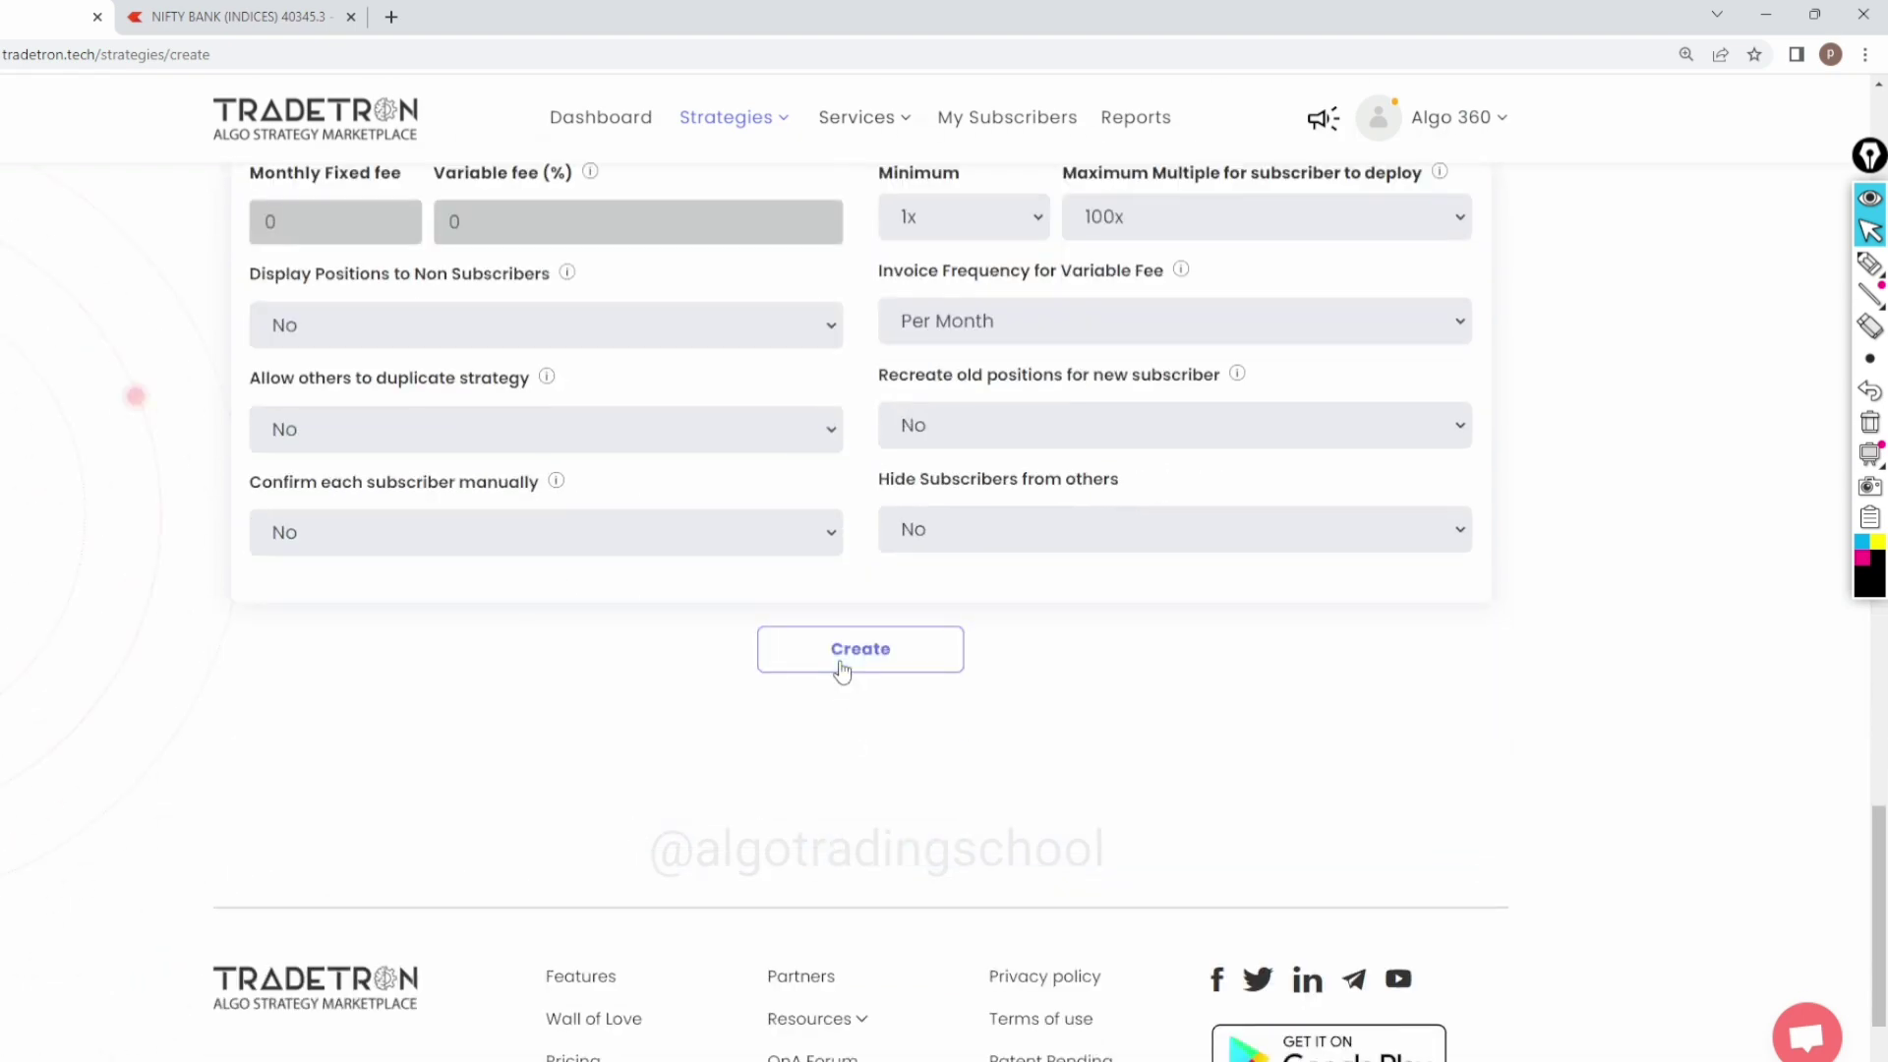
left_click(841, 669)
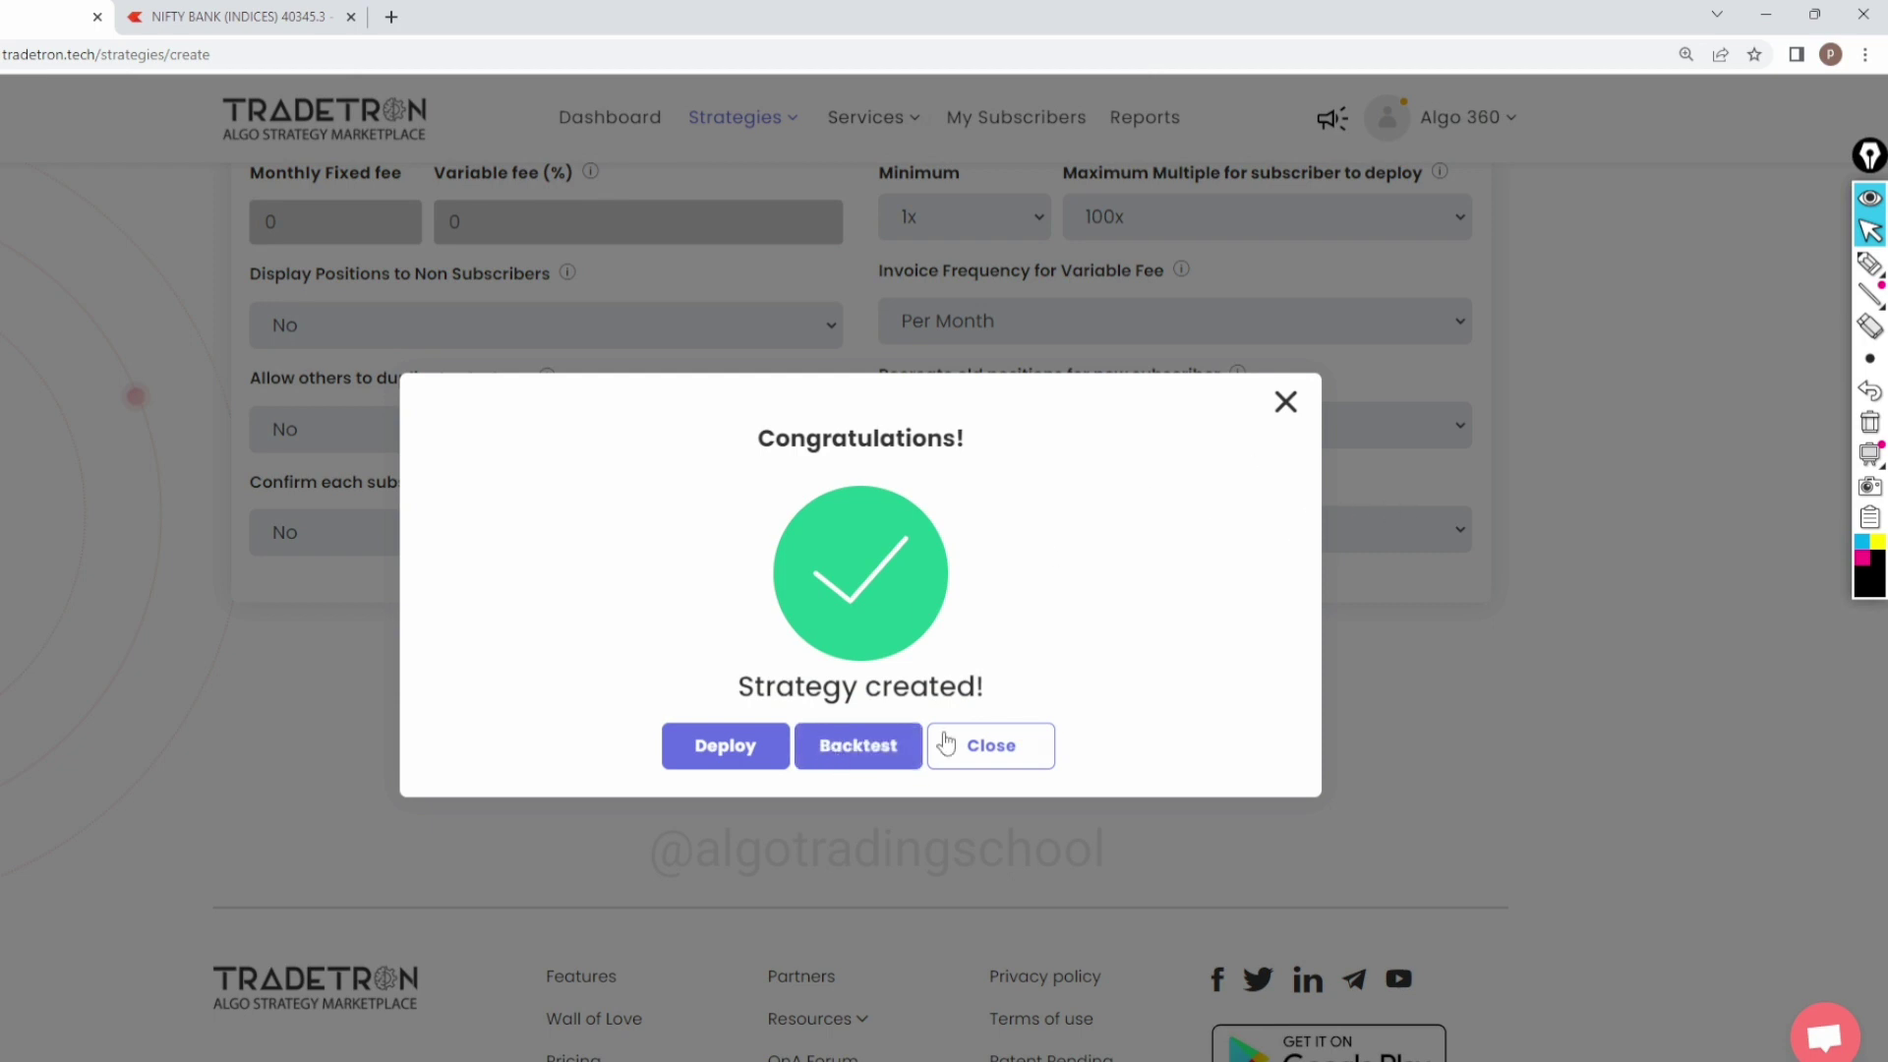
left_click(1286, 402)
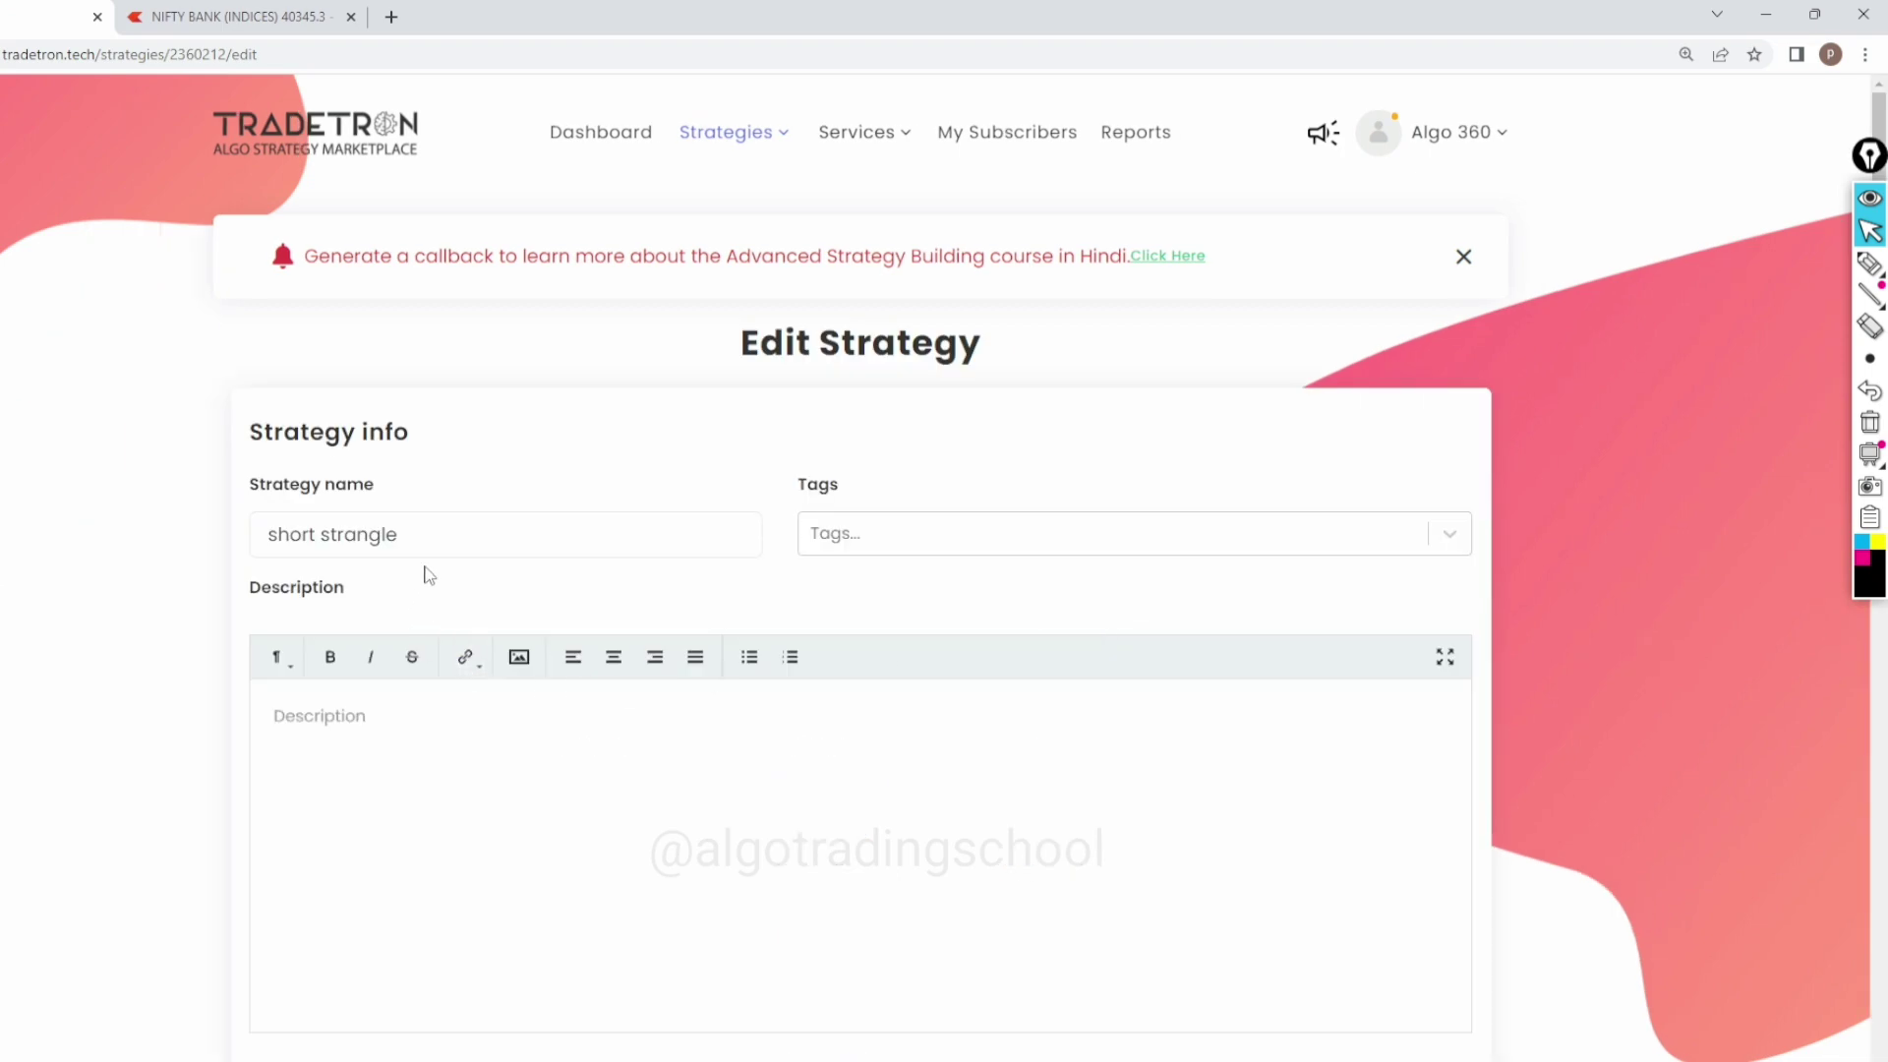
scroll(605, 526, "down", 5)
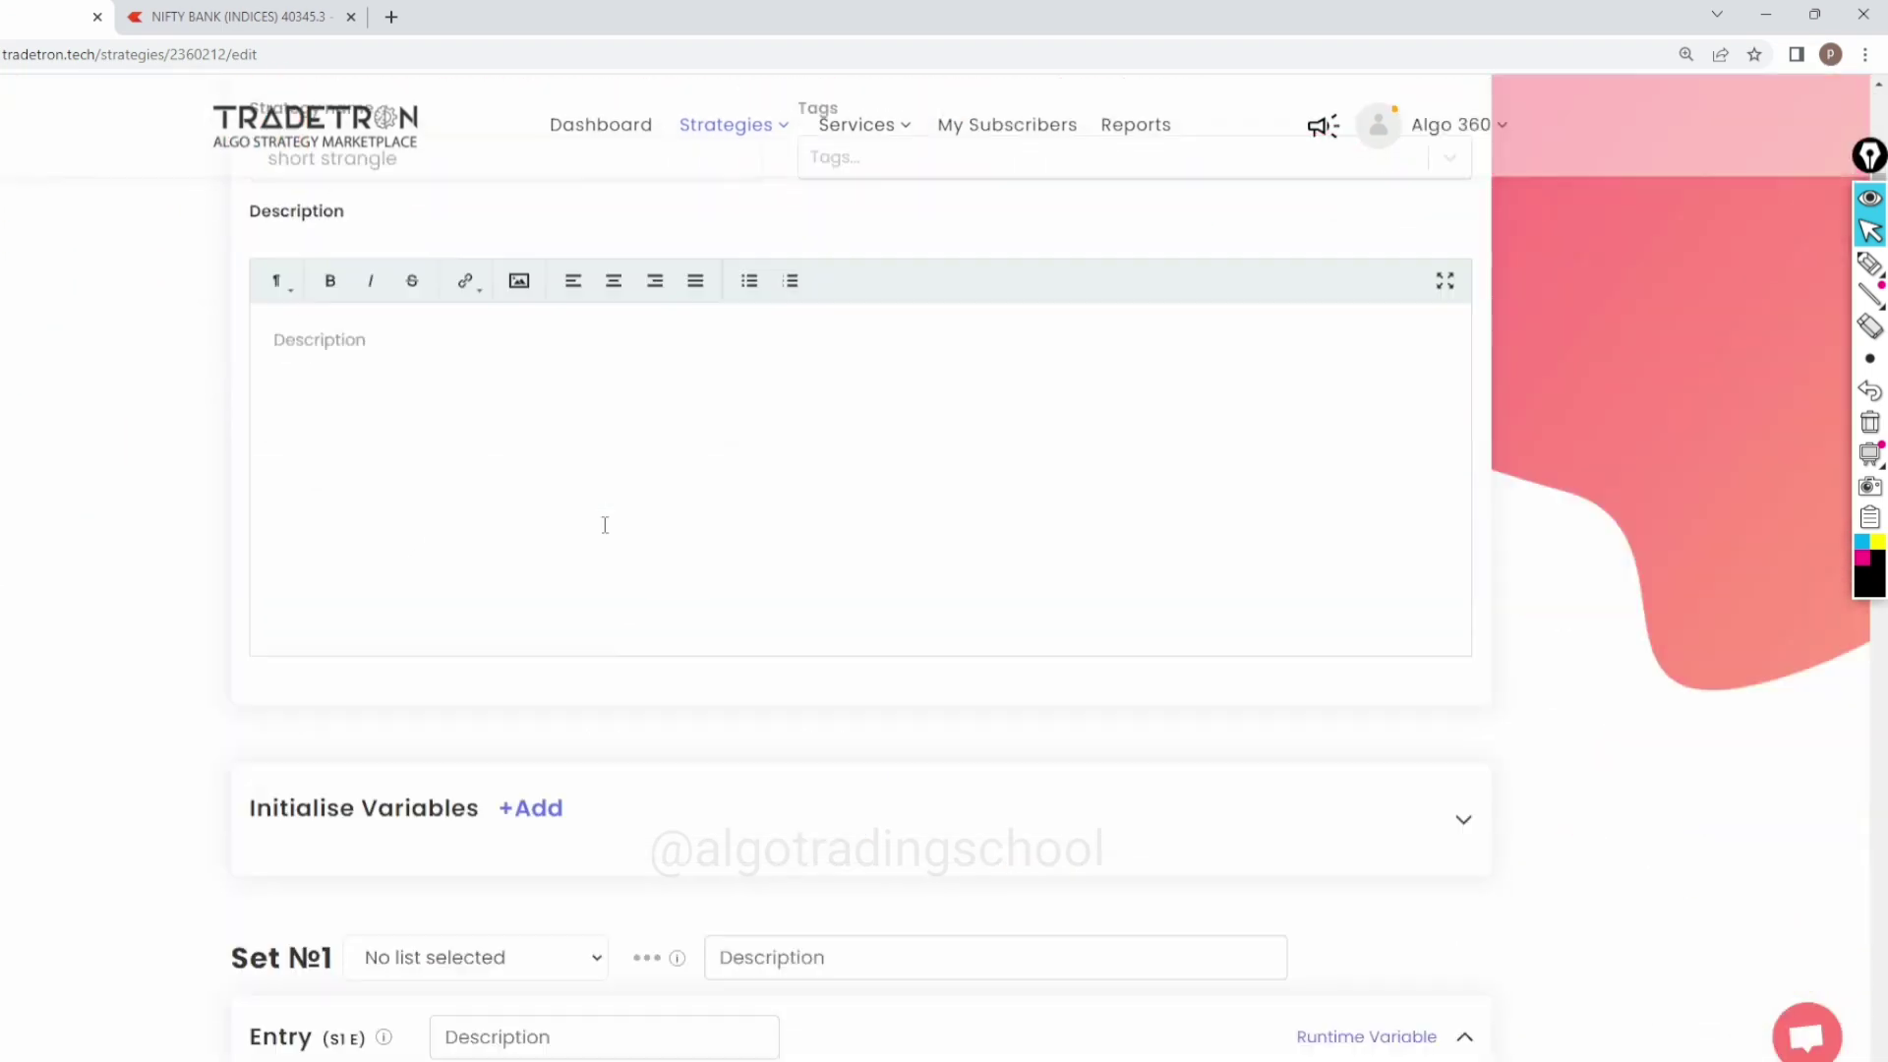
scroll(608, 534, "up", 5)
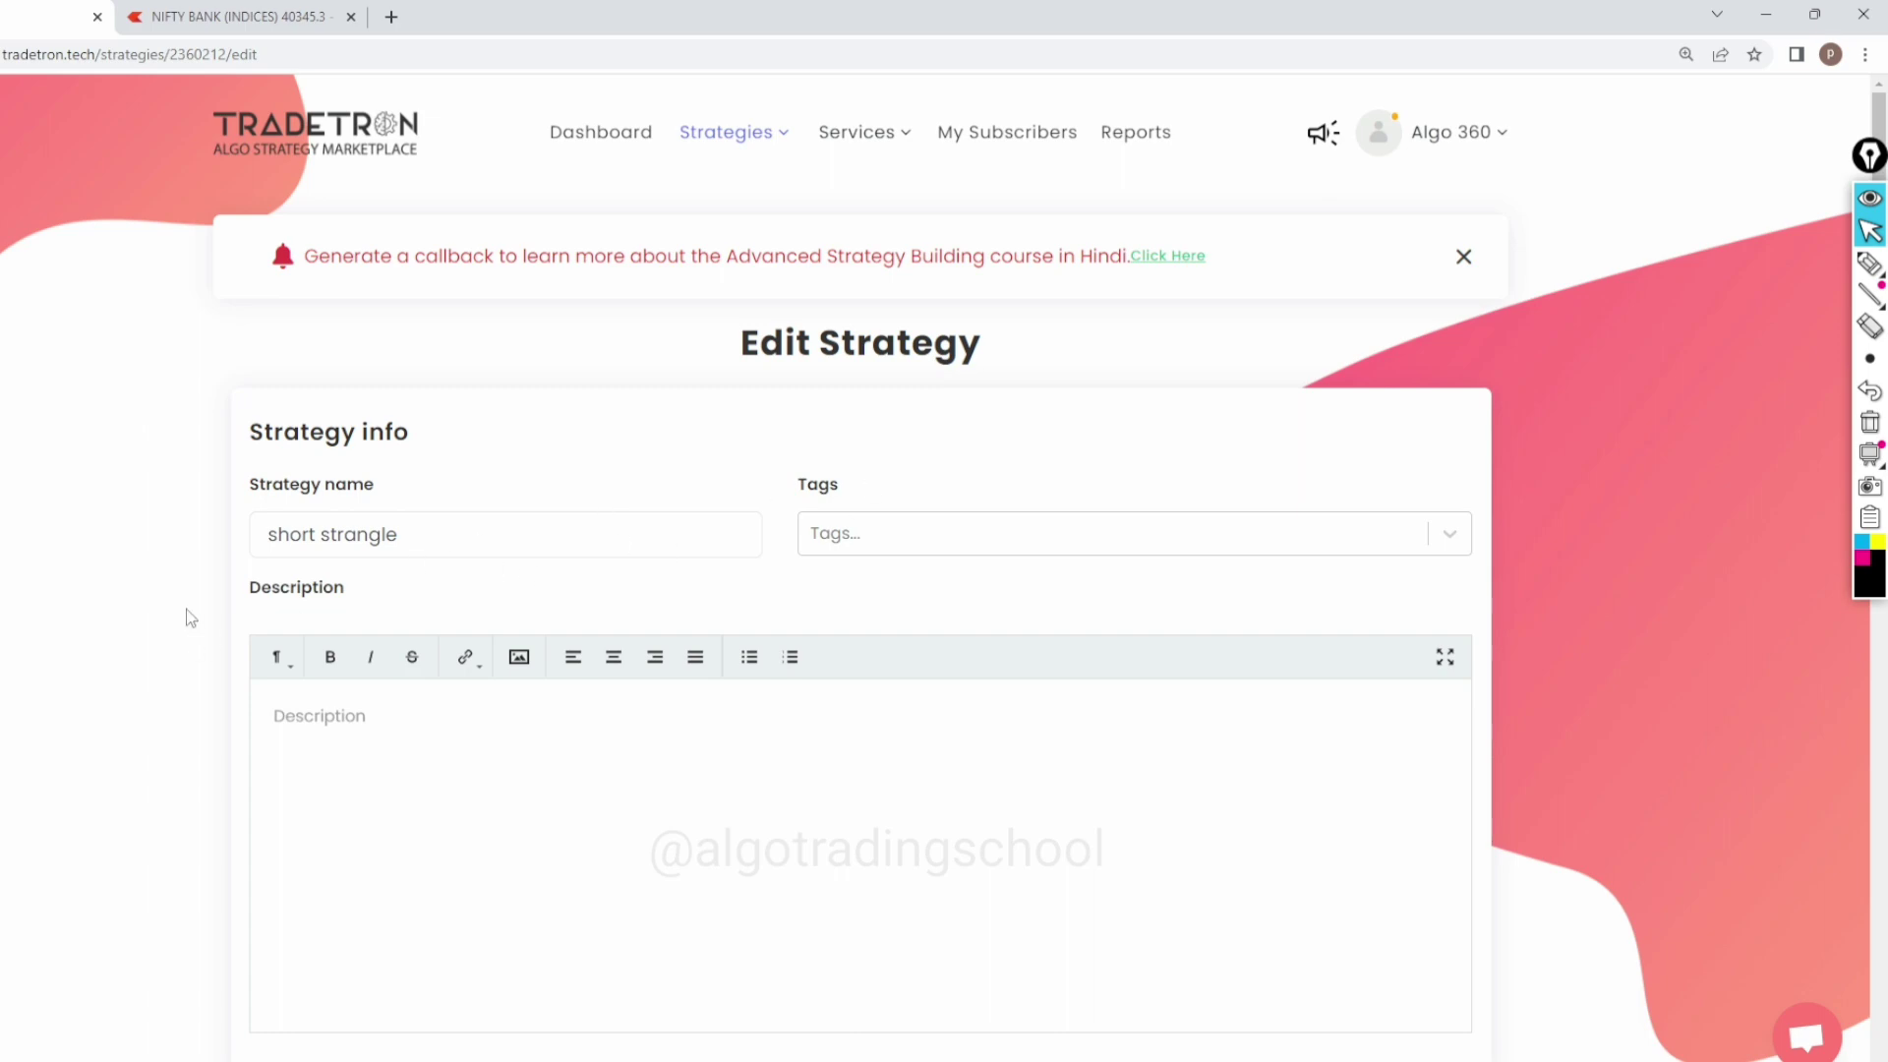
scroll(190, 617, "down", 12)
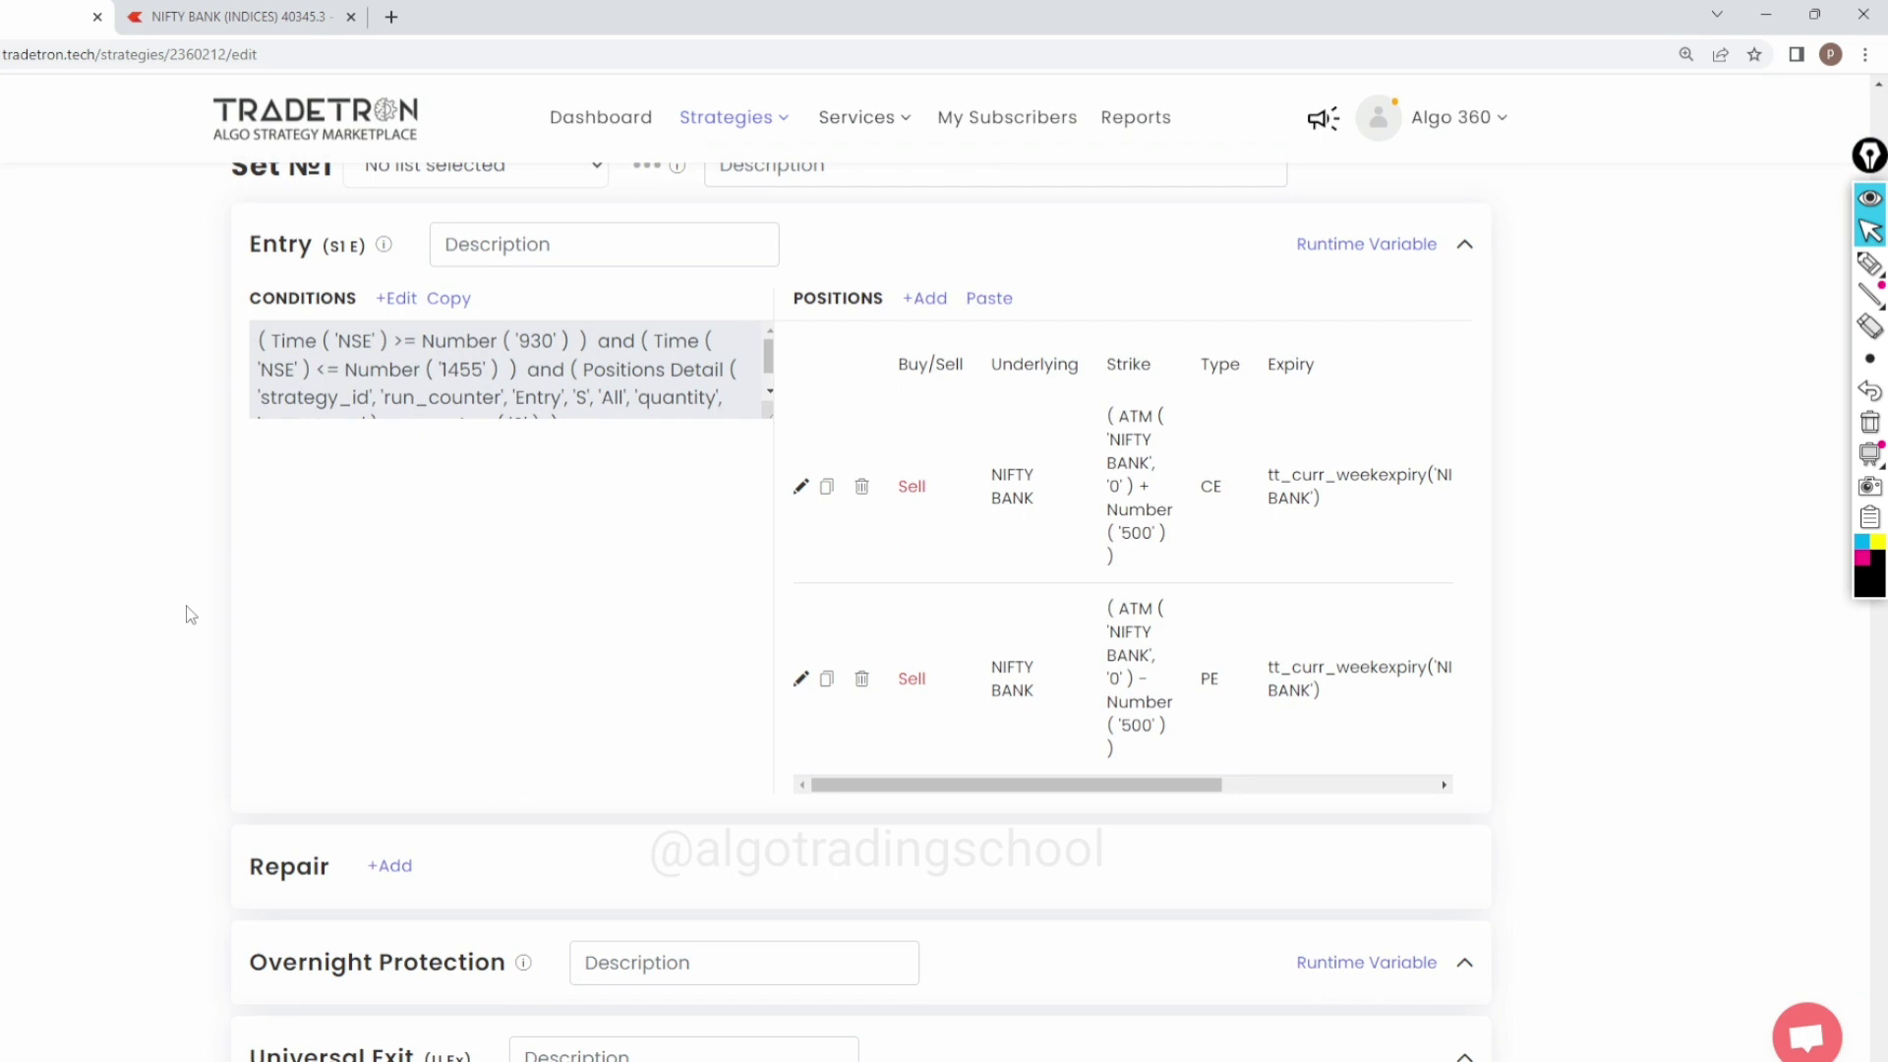
scroll(191, 616, "up", 12)
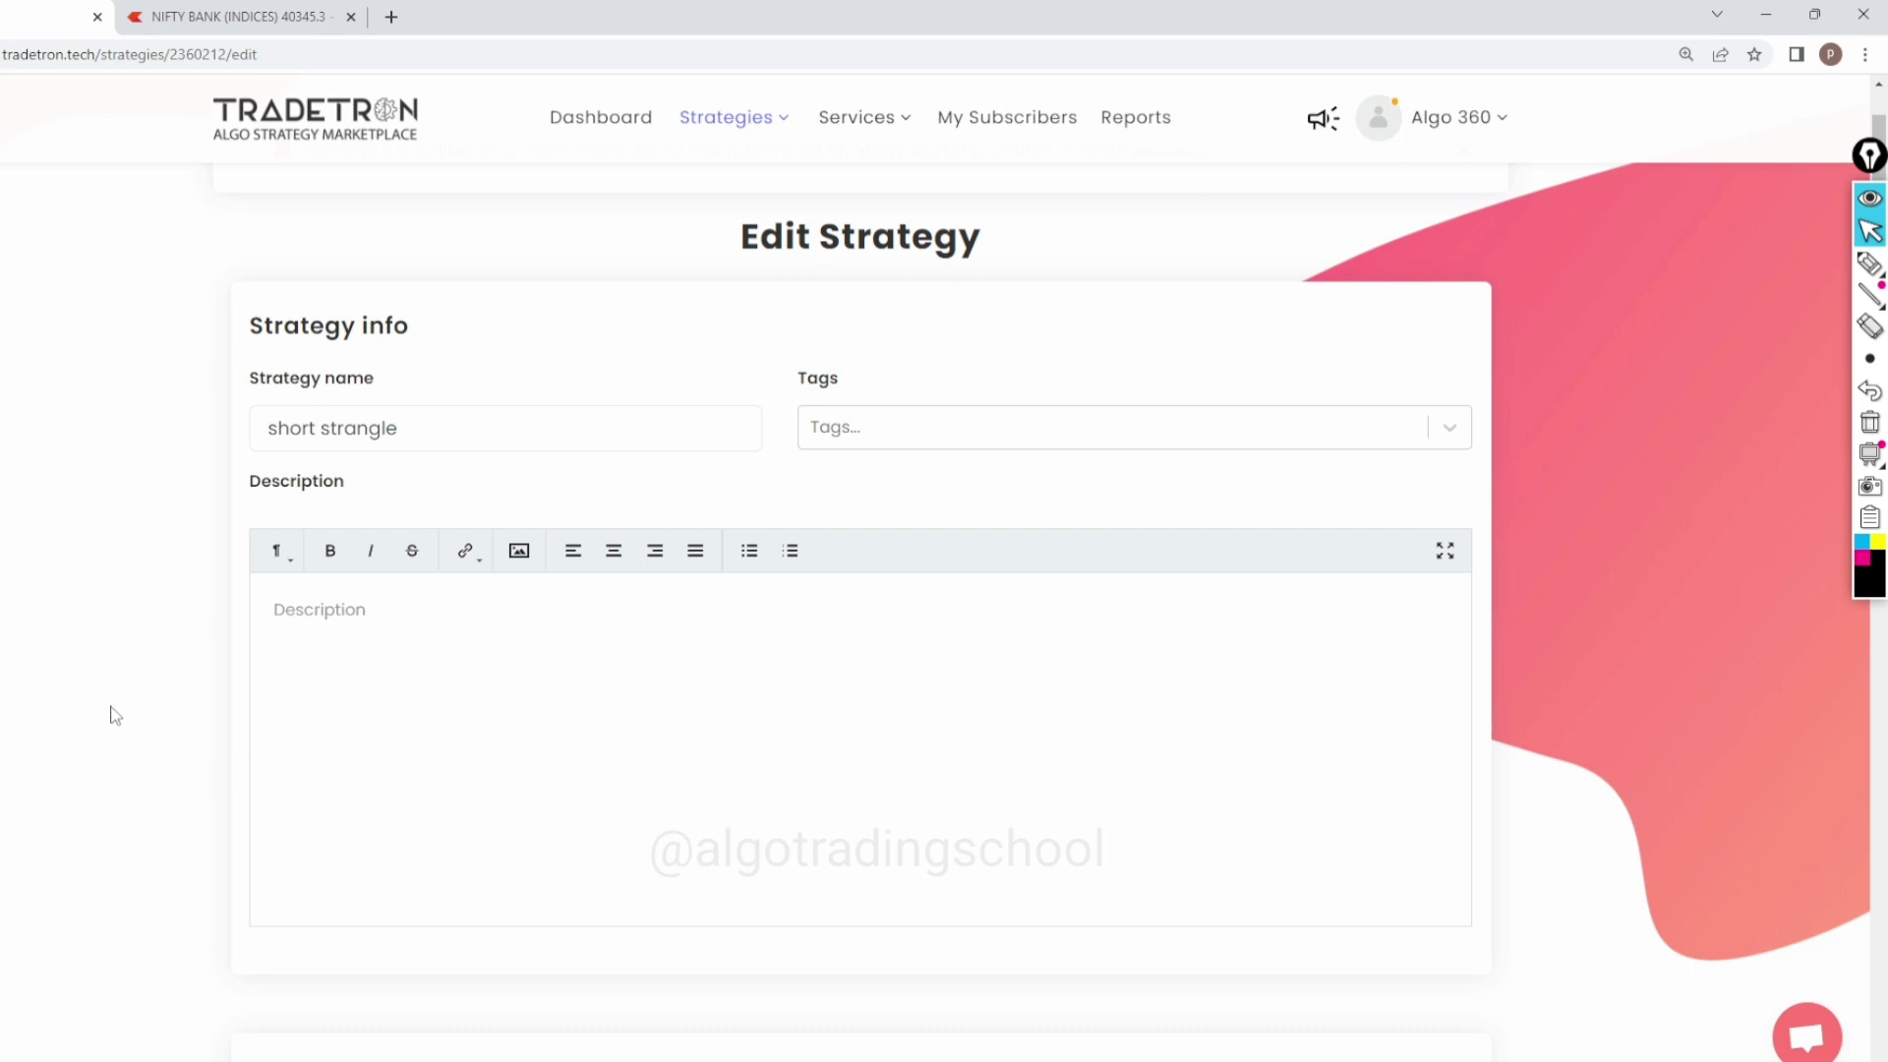
scroll(115, 715, "down", 5)
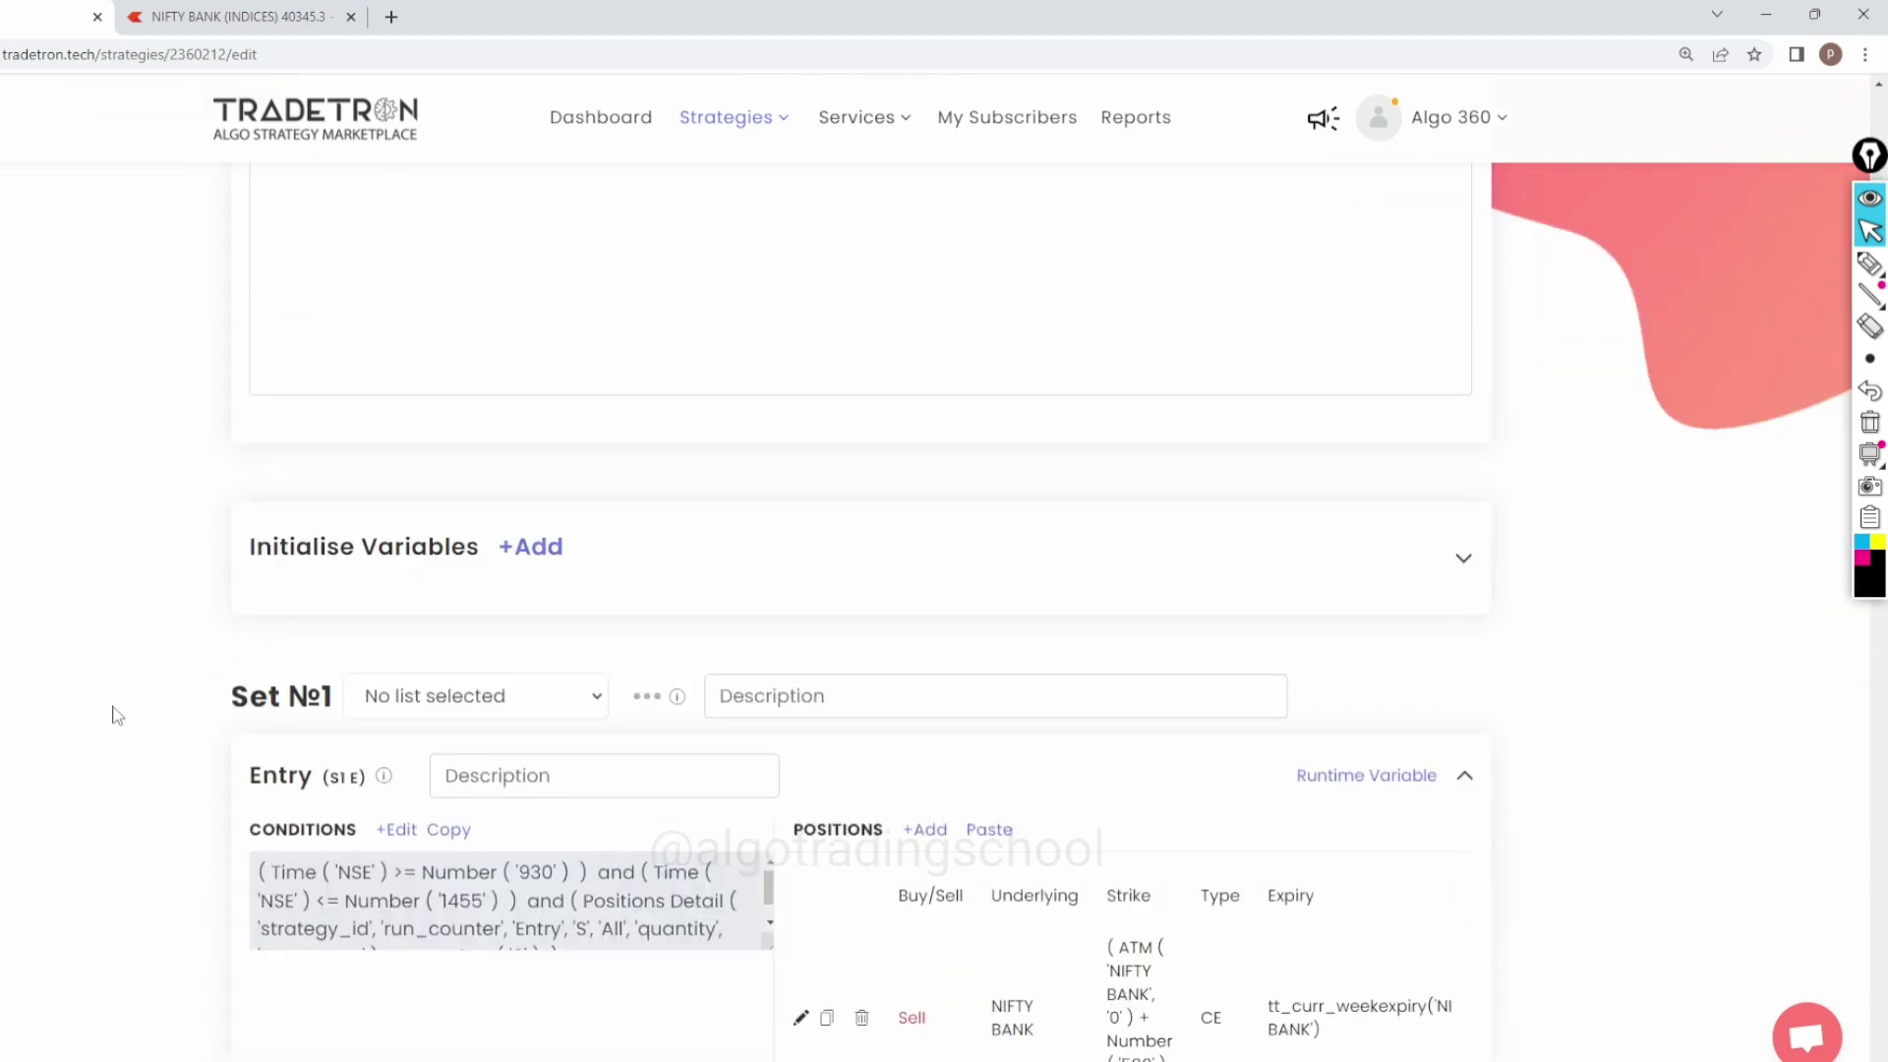